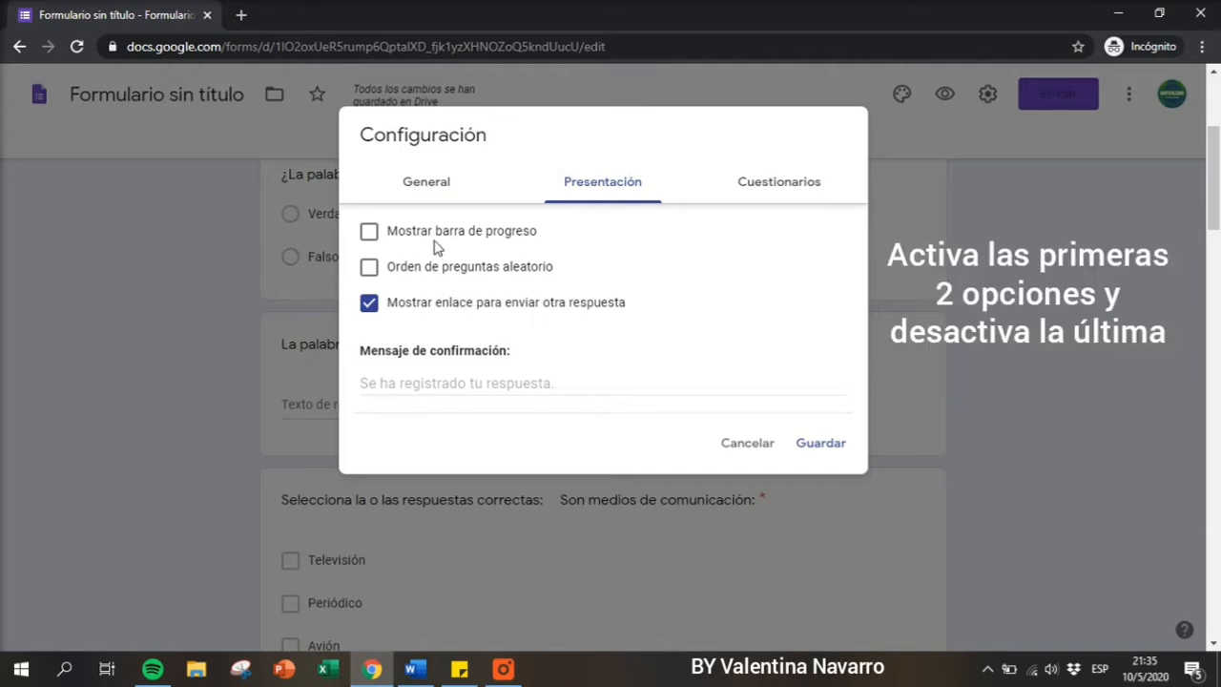
Limit the form to 1 response per person and enable the progress bar and random question order.
left_click(436, 196)
left_click(423, 363)
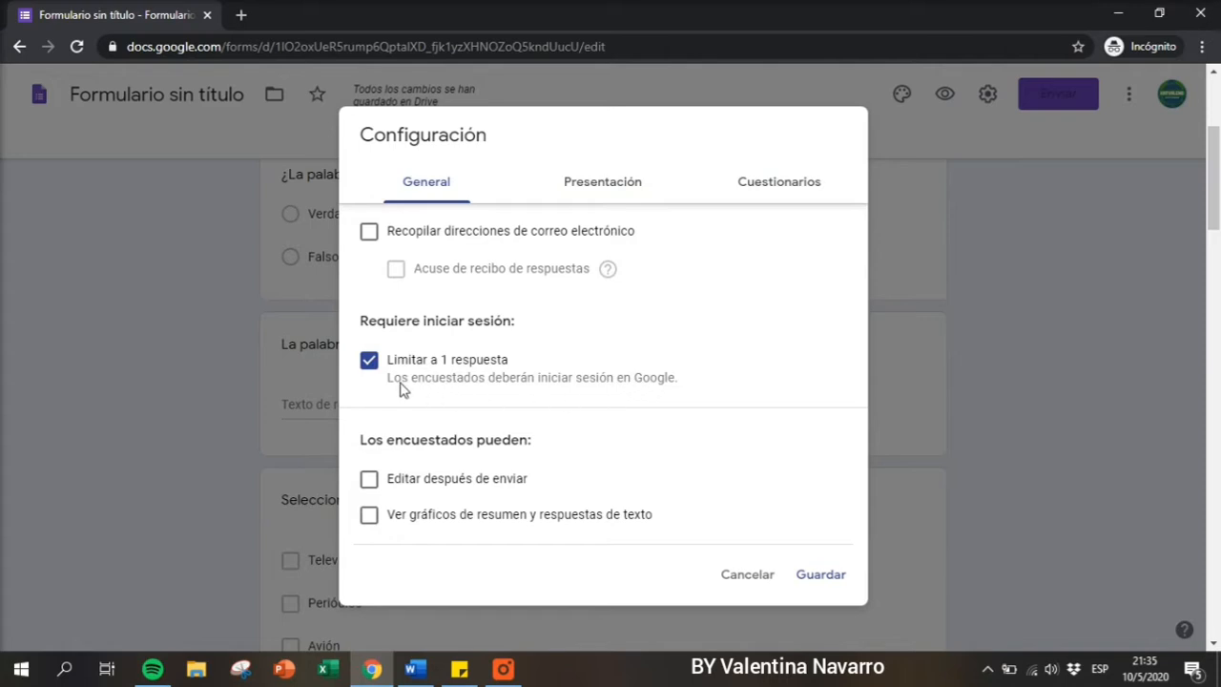
left_click(573, 179)
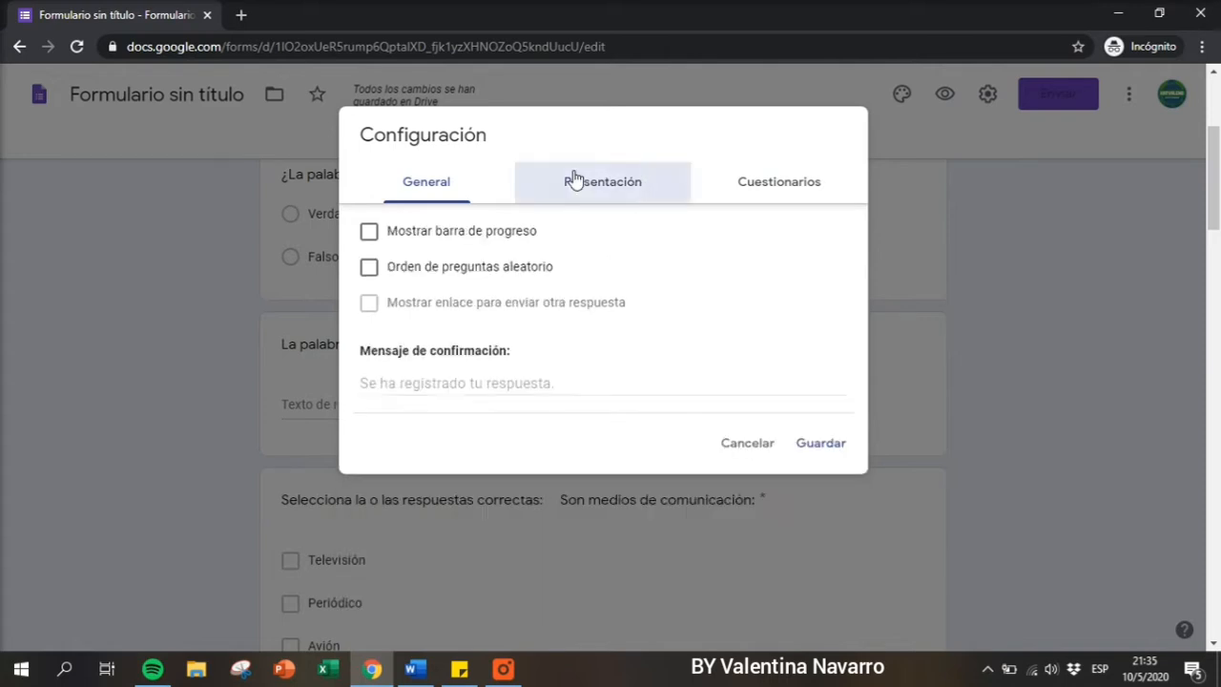
left_click(428, 238)
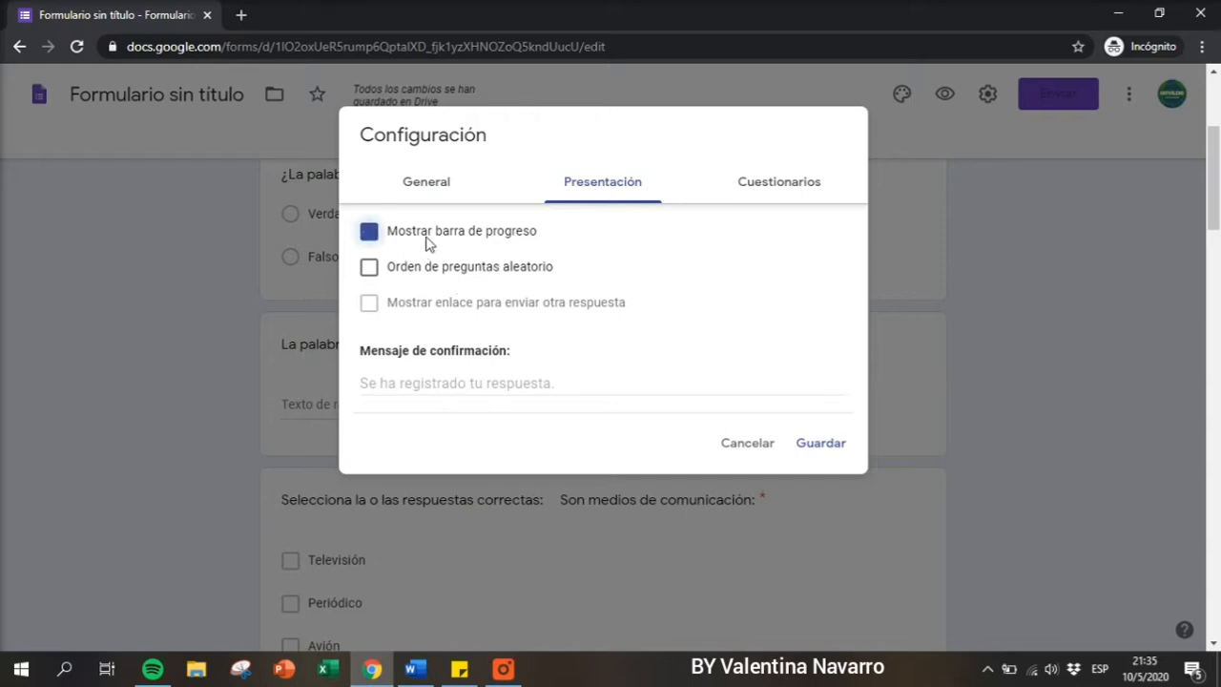
left_click(388, 272)
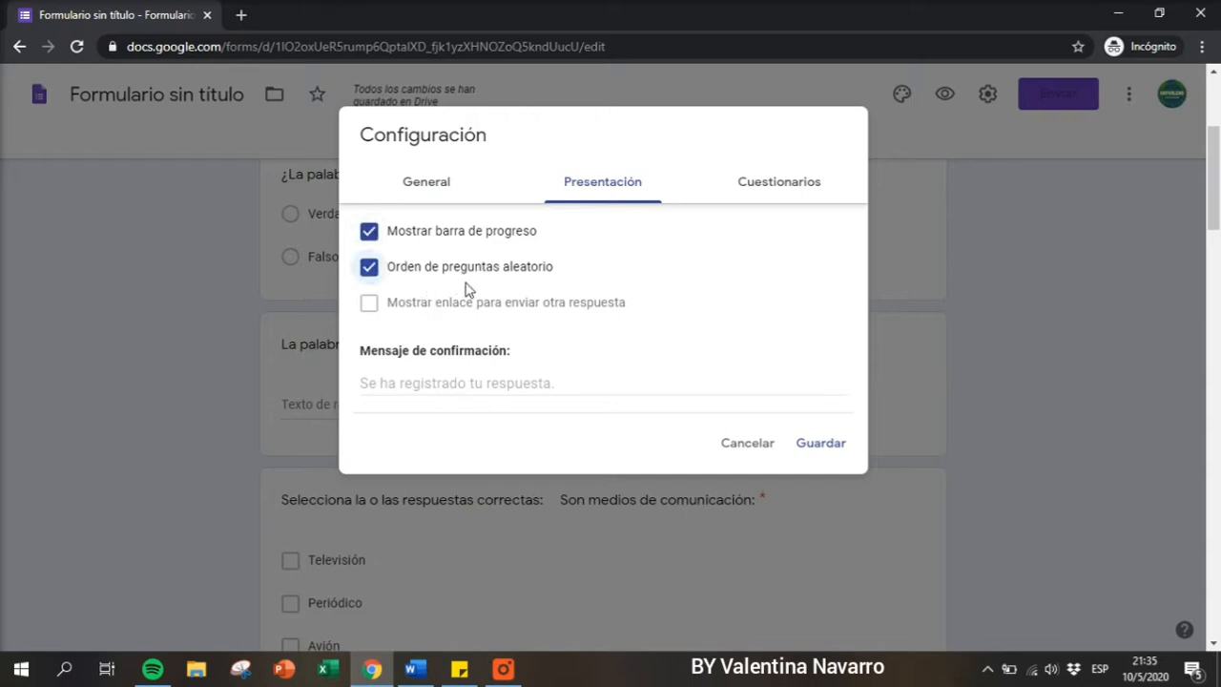
Set the confirmation message to "TUS RESPUESTAS FUERON ENVIADAS AL PROFESOR SATISFACTORIAMENTE".
left_click(445, 386)
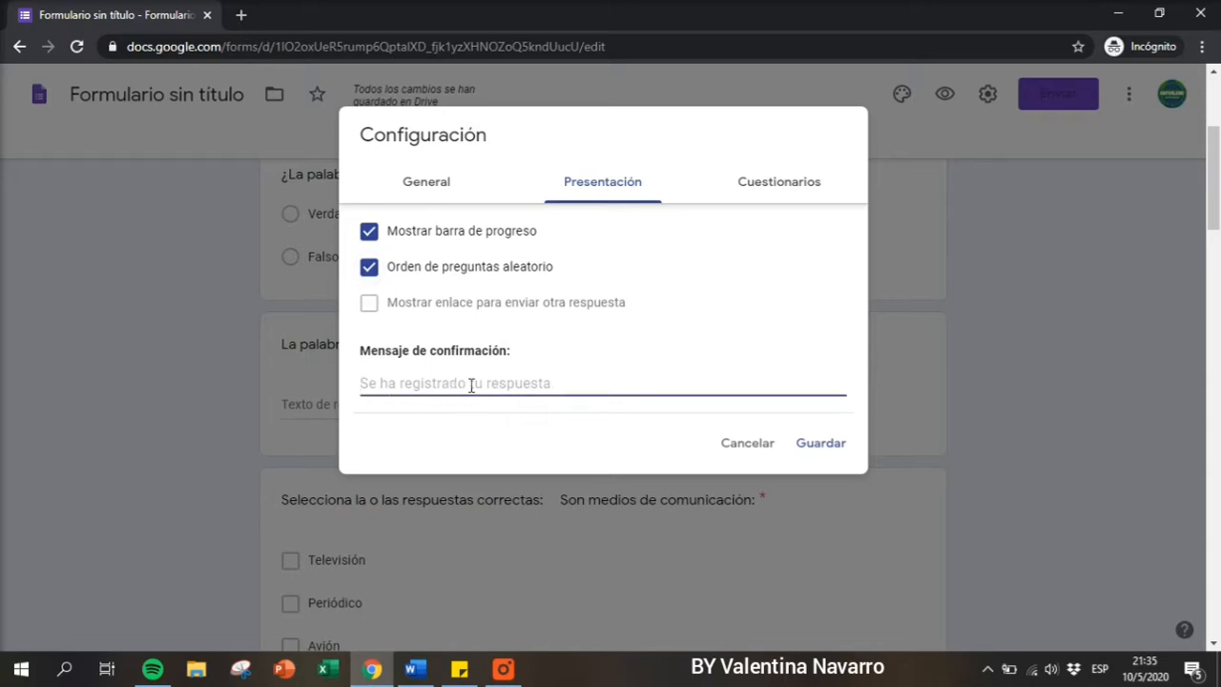
type("tU")
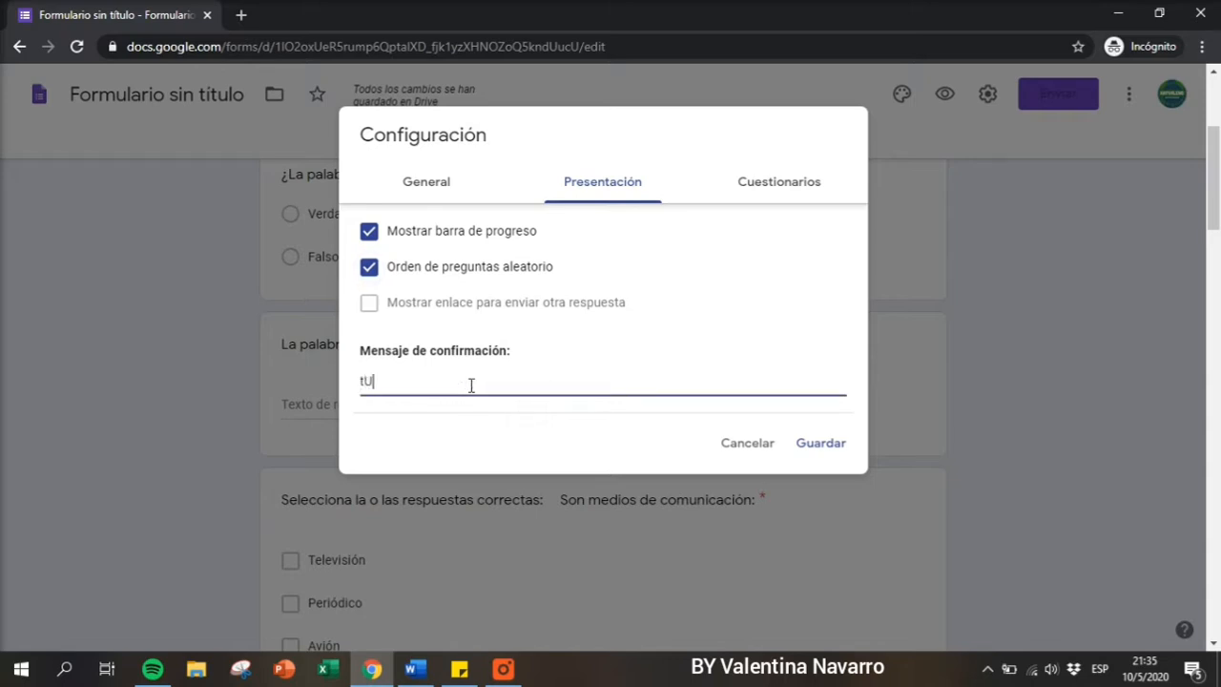
key("BackSpace")
type("T")
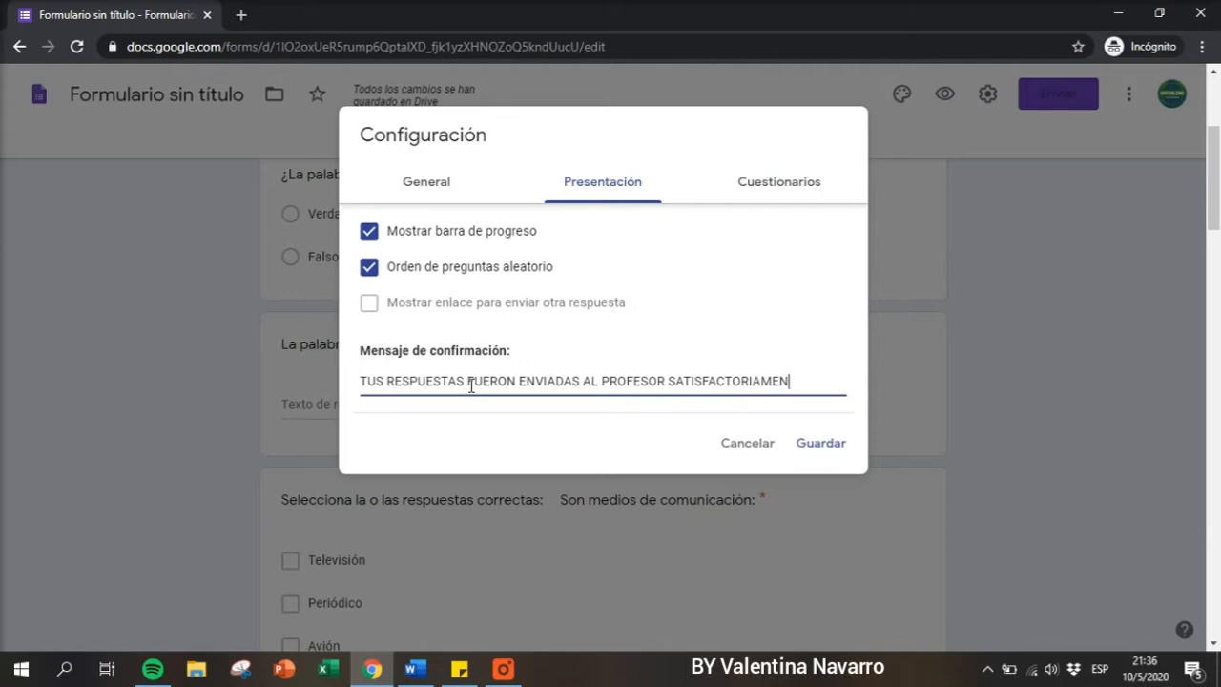
Convert the form into a quiz and set grades to be released later, after manual review.
left_click(772, 201)
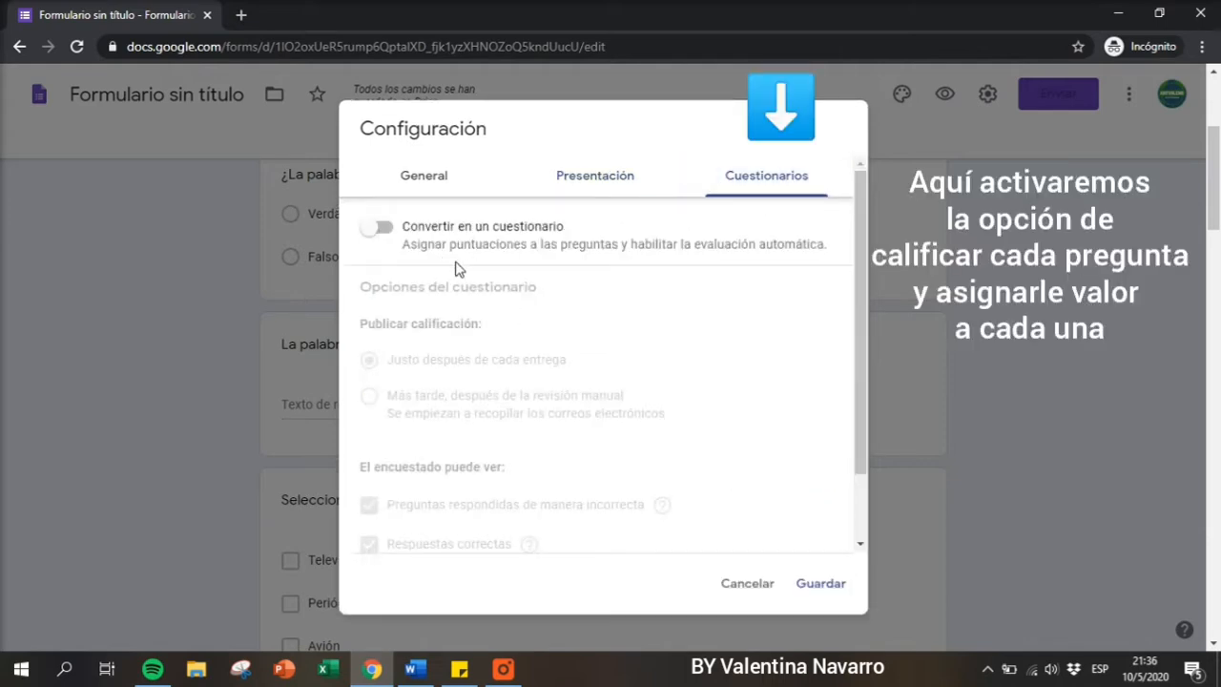
left_click(402, 242)
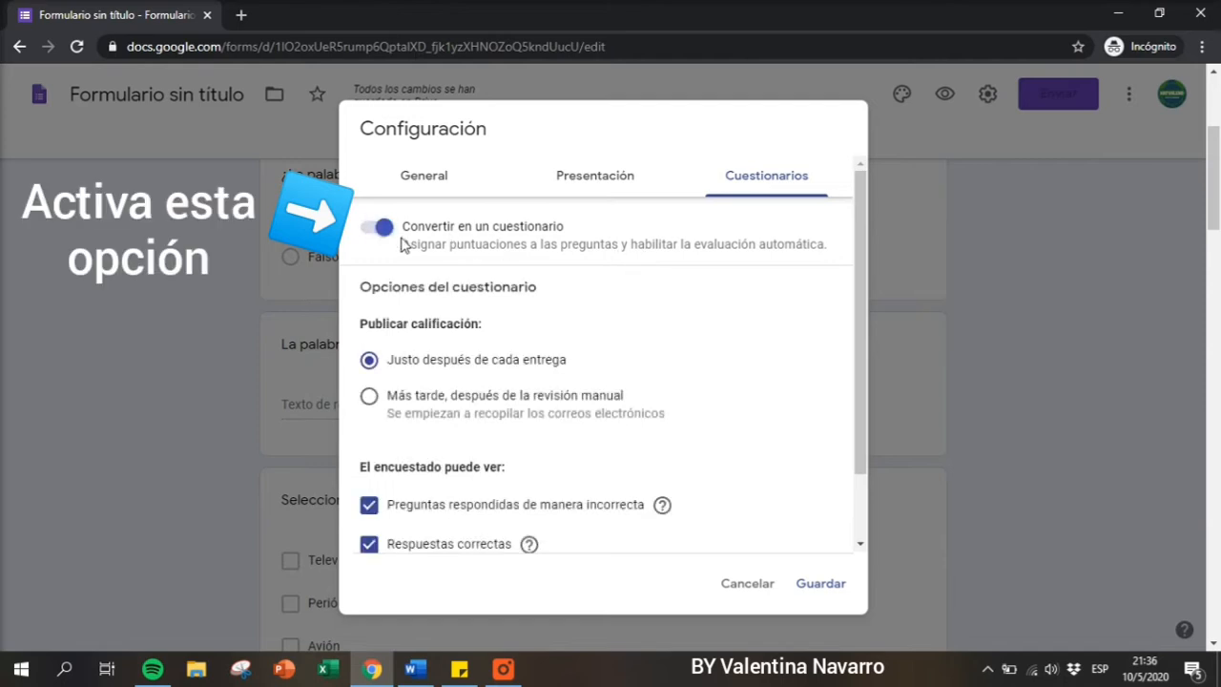
scroll(452, 327, "down", 1)
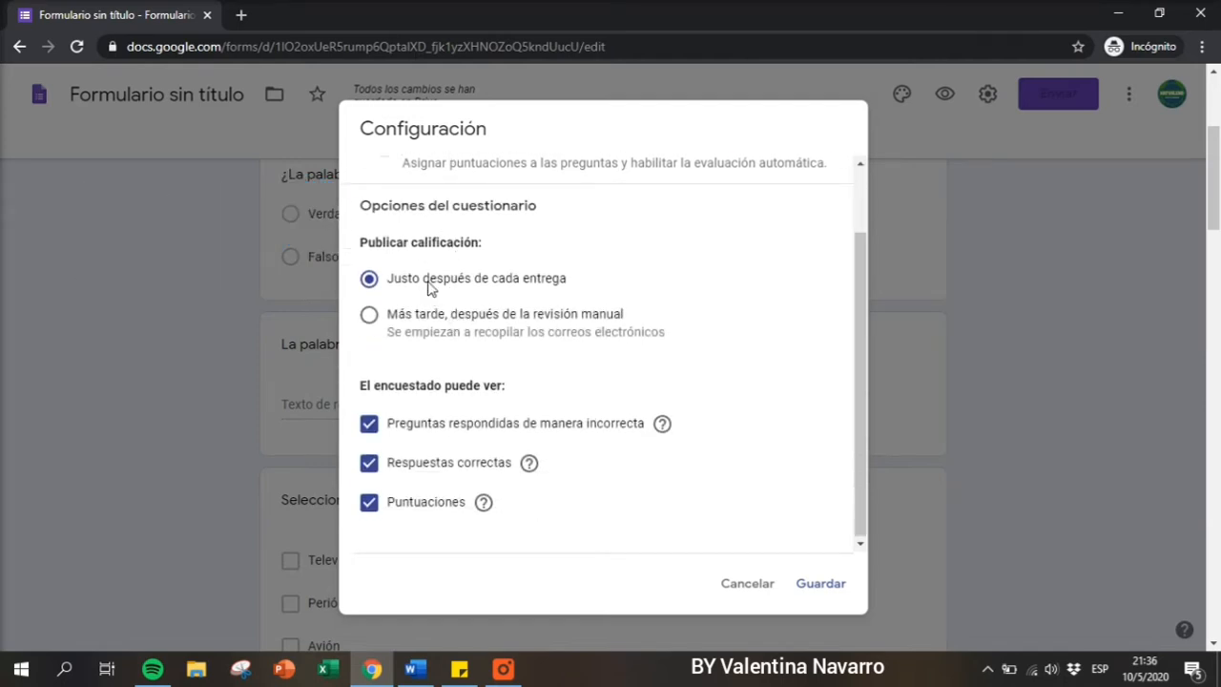
left_click(372, 319)
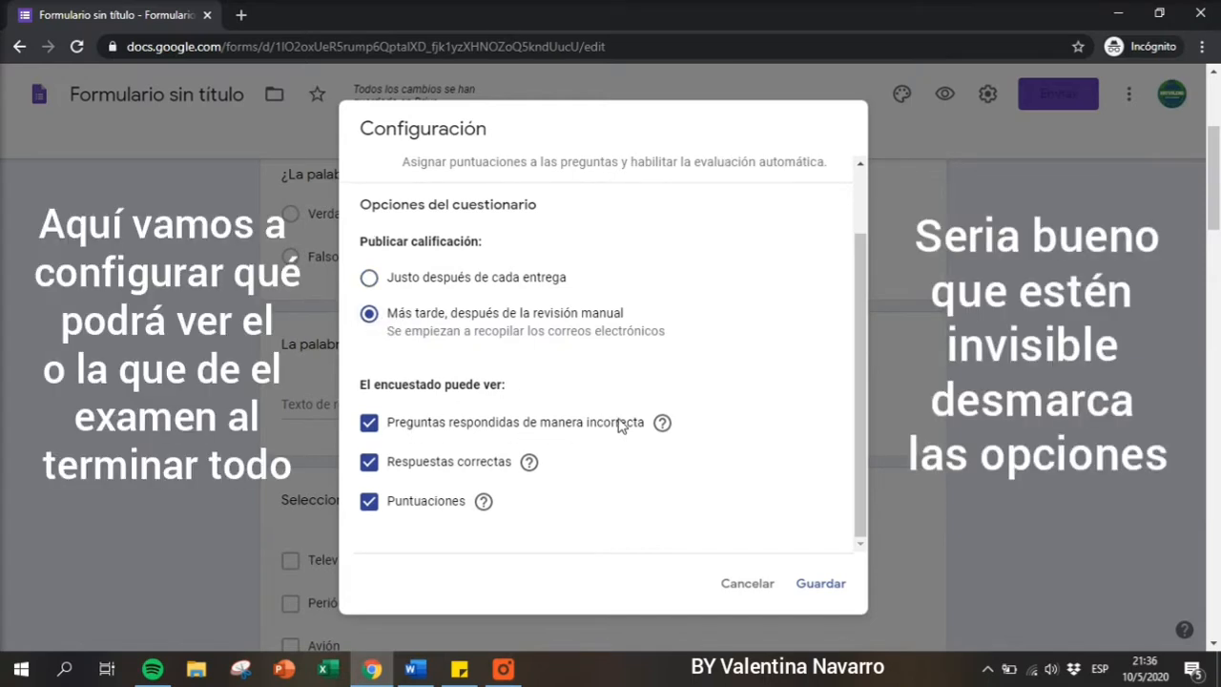
Hide incorrectly answered questions and correct answers from respondents, keep scores visible, and save the form settings.
left_click(369, 423)
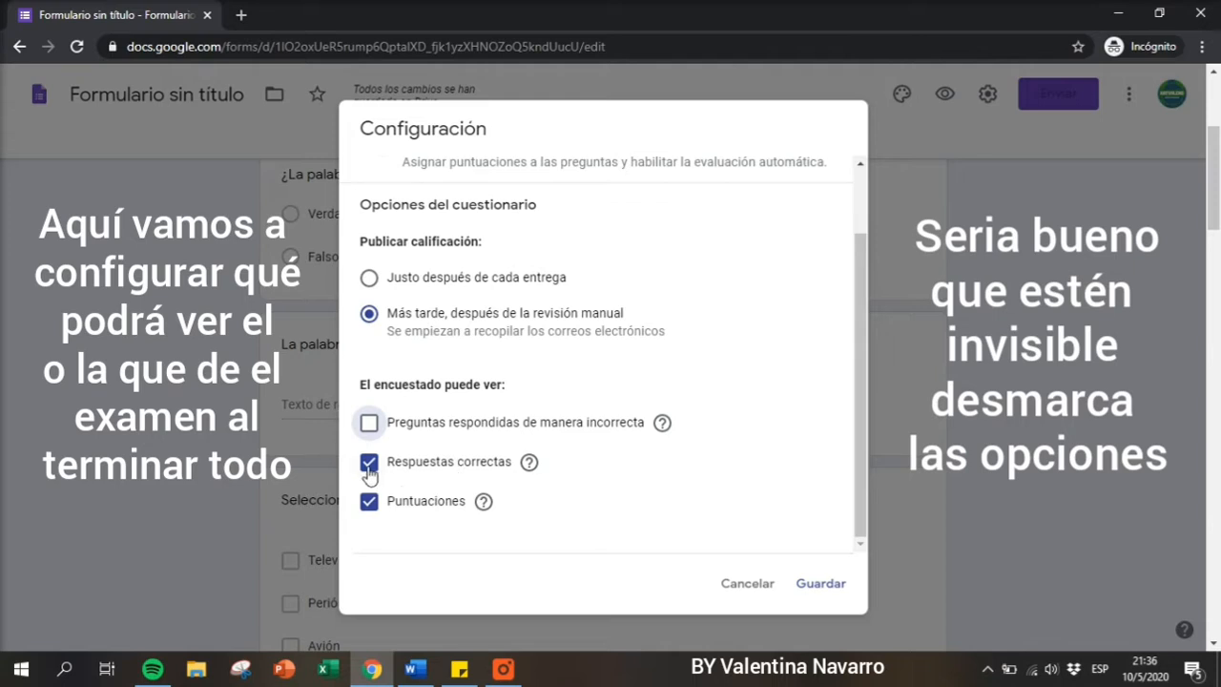
left_click(369, 463)
mouse_move(483, 504)
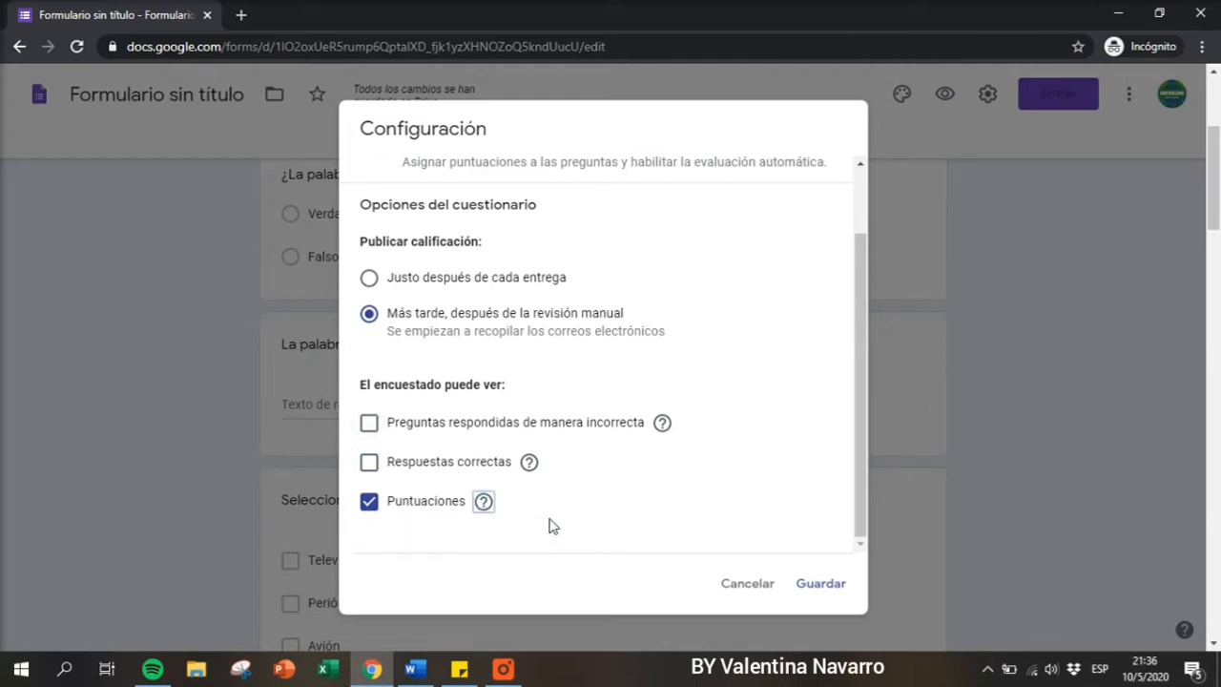
scroll(553, 513, "down", 1)
scroll(549, 518, "up", 1)
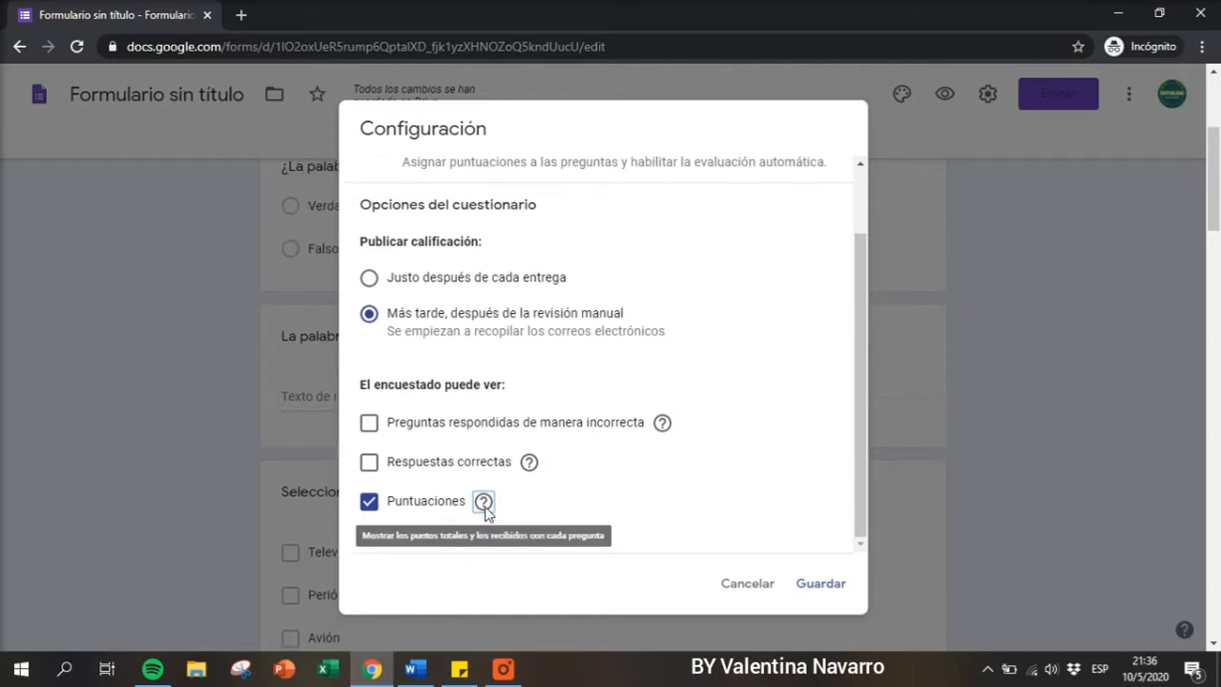
left_click(823, 587)
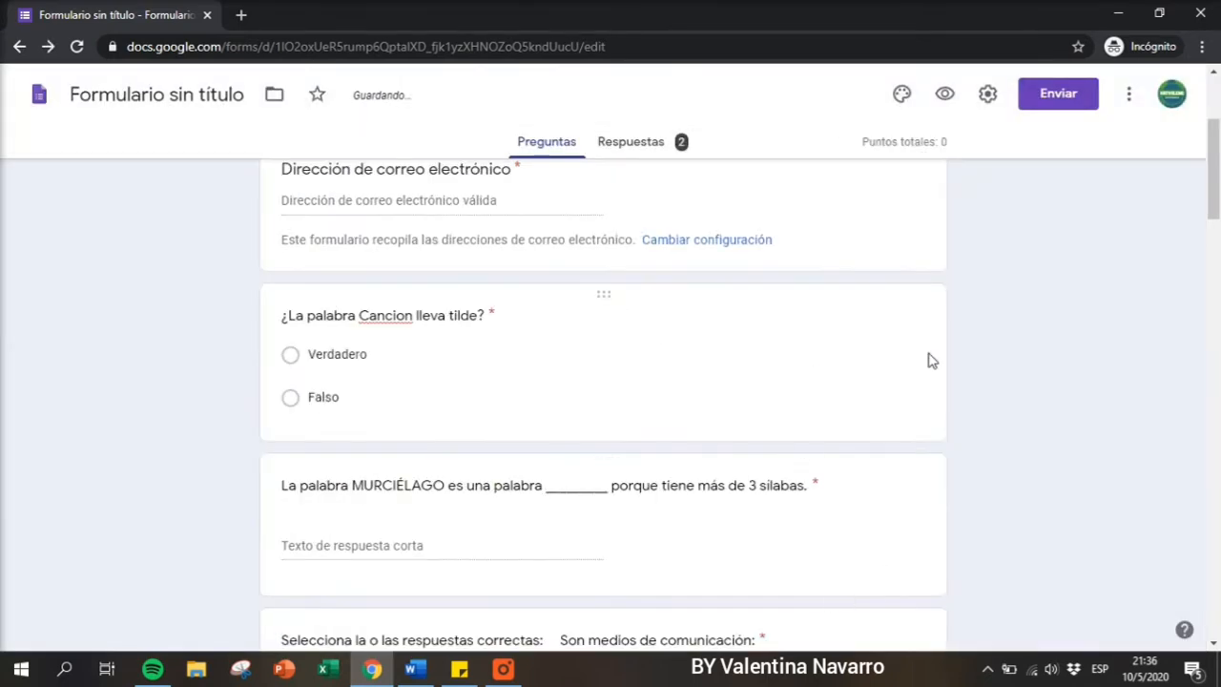
Review the whole form, from the evaluation's header and email field through the final book summary question.
scroll(885, 239, "up", 3)
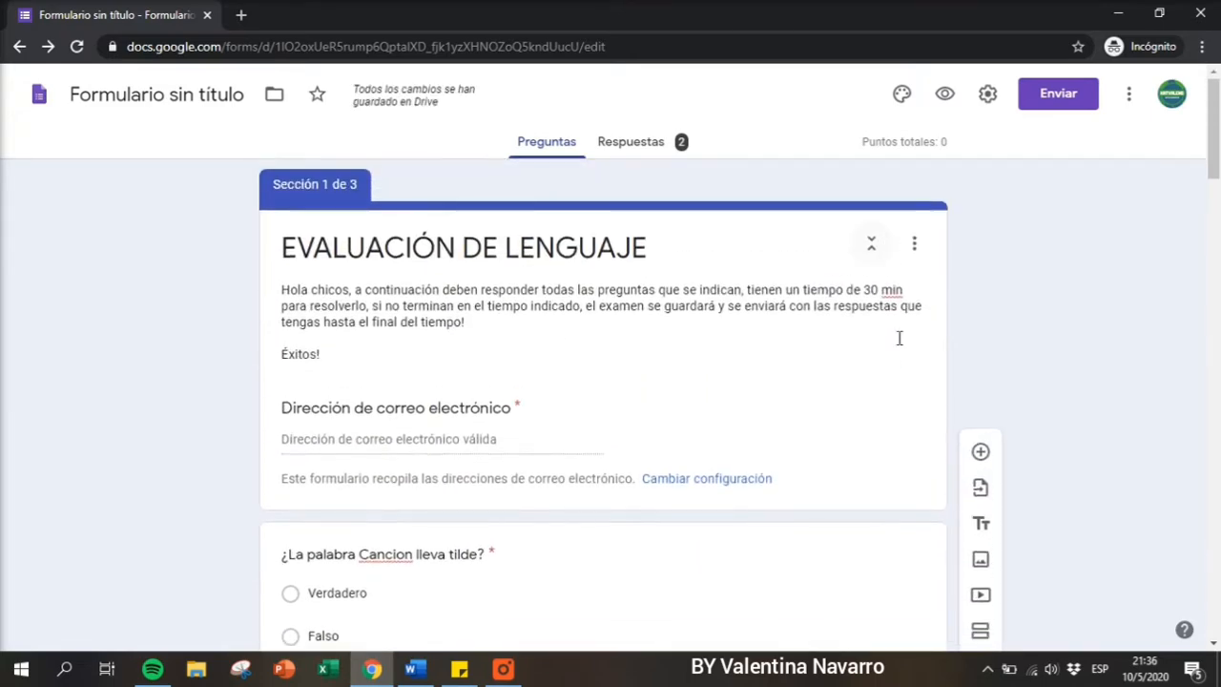
scroll(897, 335, "down", 1)
scroll(911, 477, "down", 12)
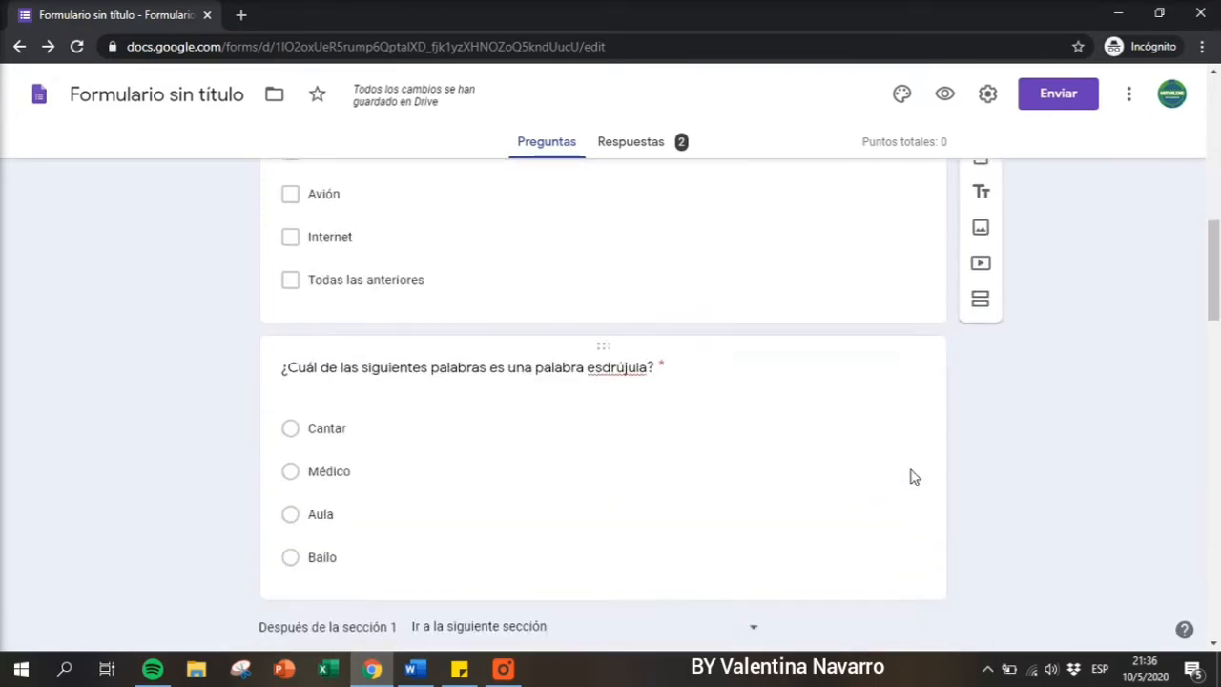
scroll(913, 470, "down", 12)
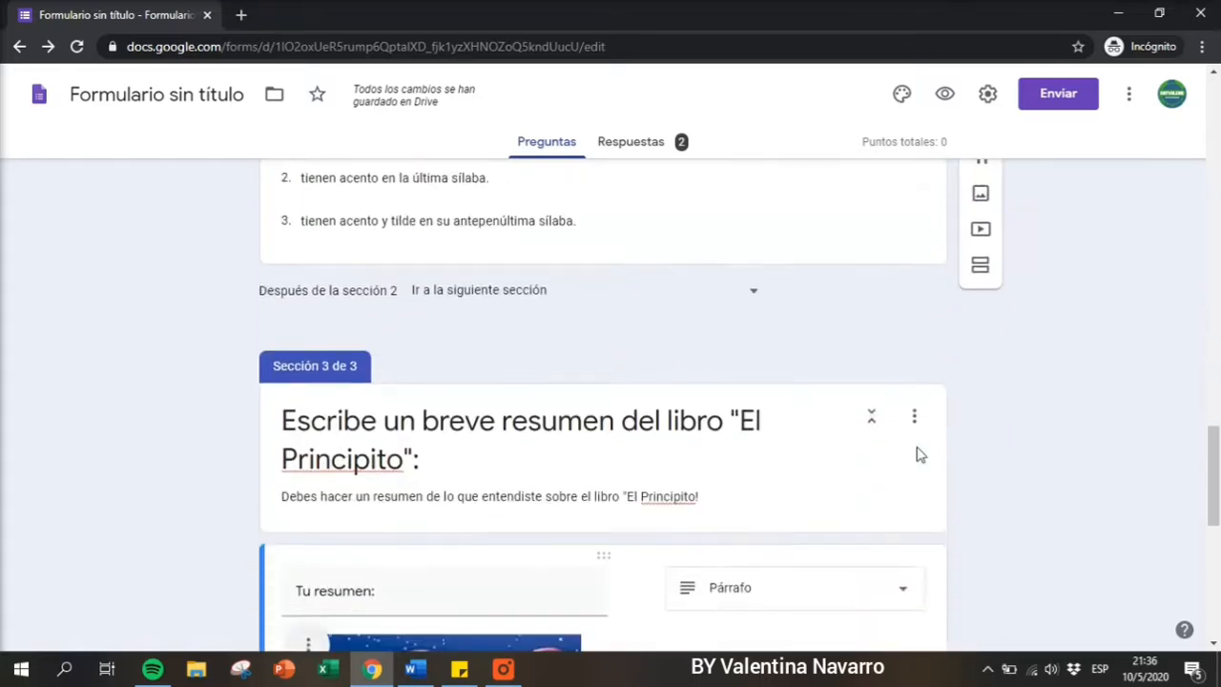
scroll(917, 449, "down", 3)
scroll(916, 443, "up", 1)
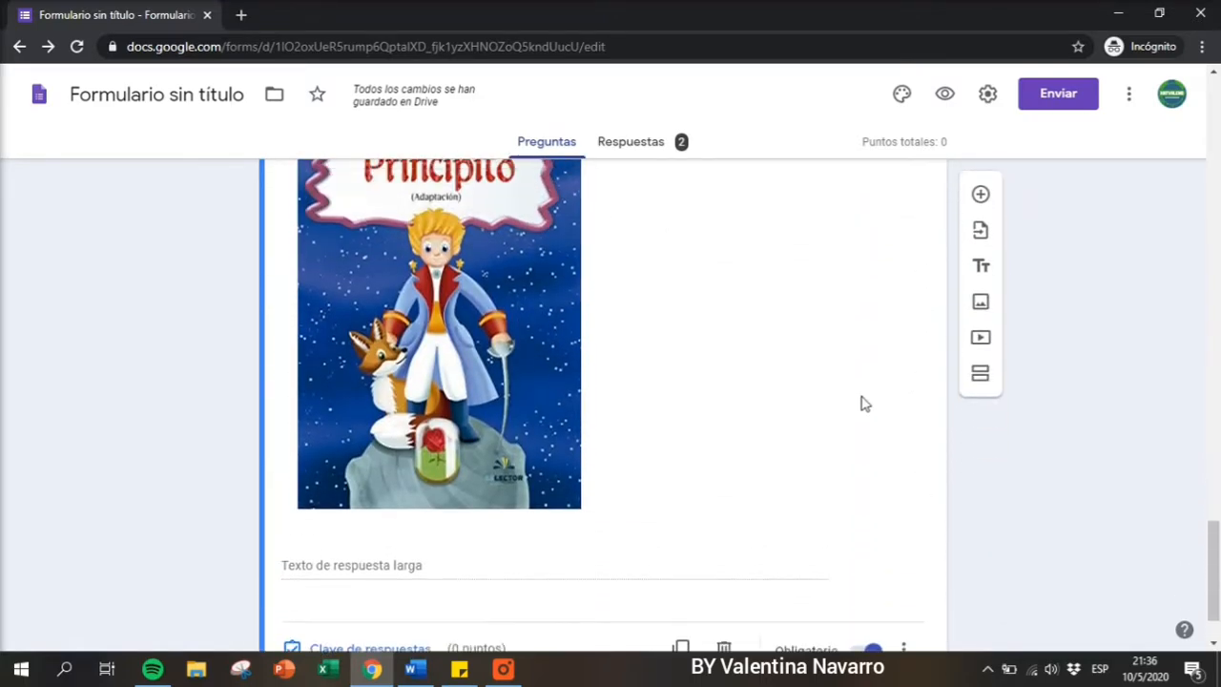
scroll(856, 398, "down", 1)
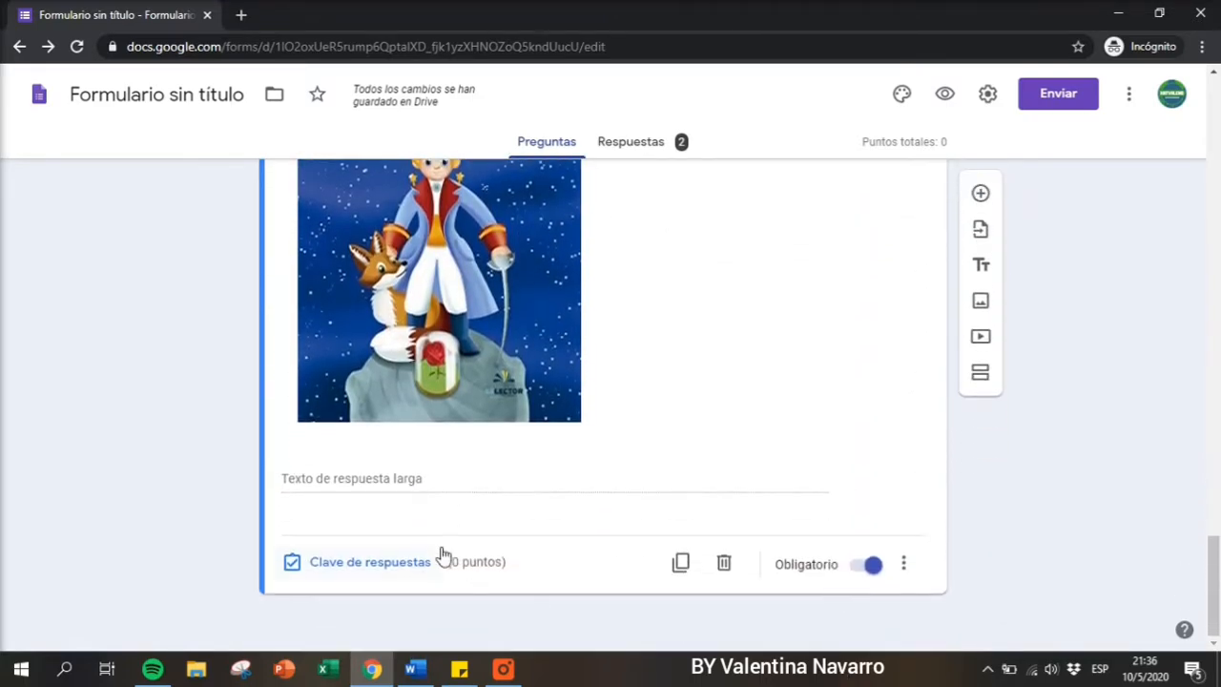
scroll(340, 563, "up", 20)
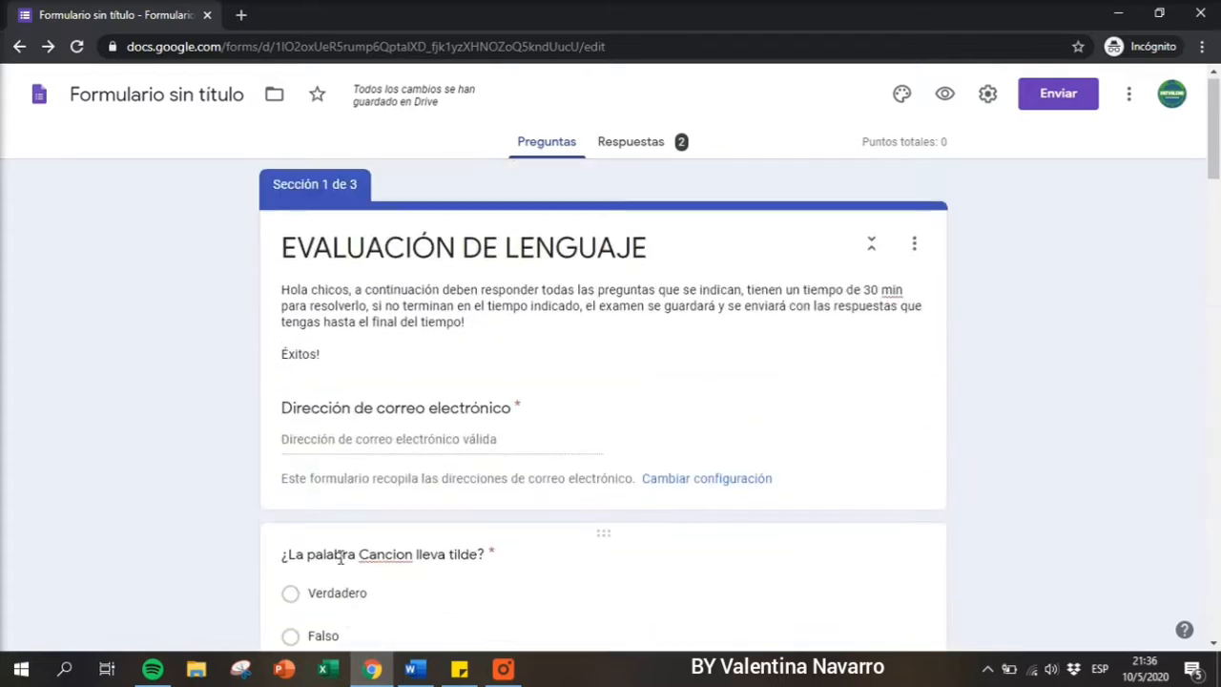
scroll(340, 556, "down", 2)
scroll(365, 314, "up", 2)
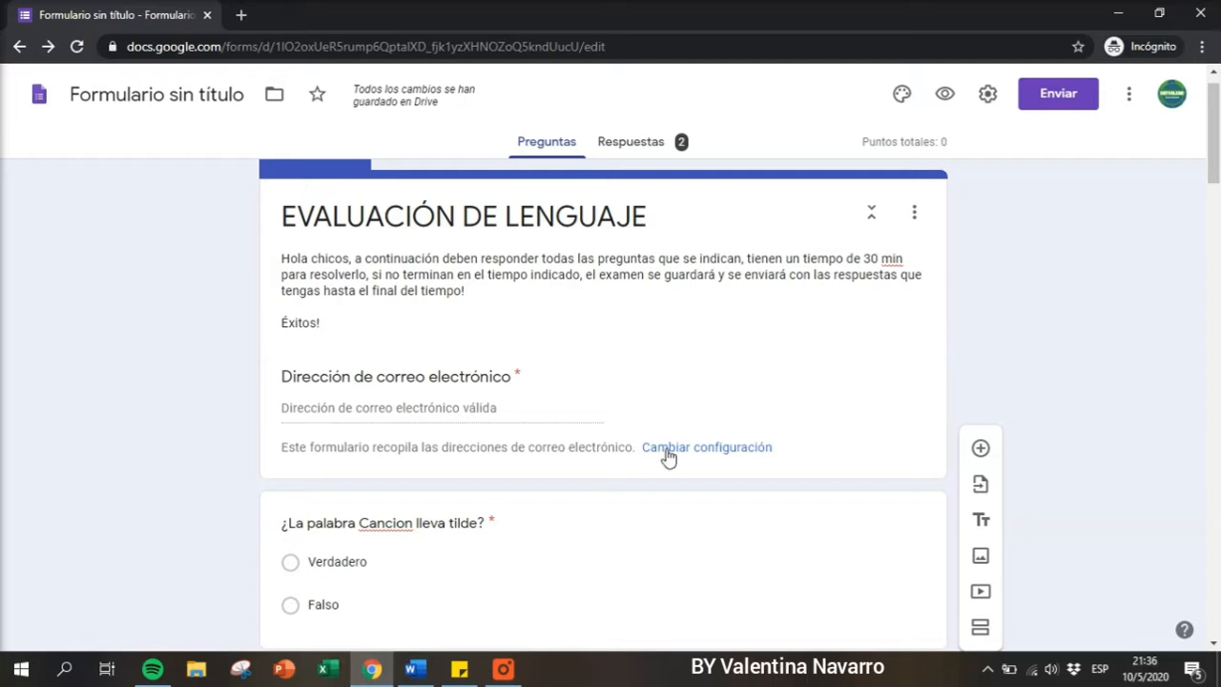
scroll(552, 454, "down", 1)
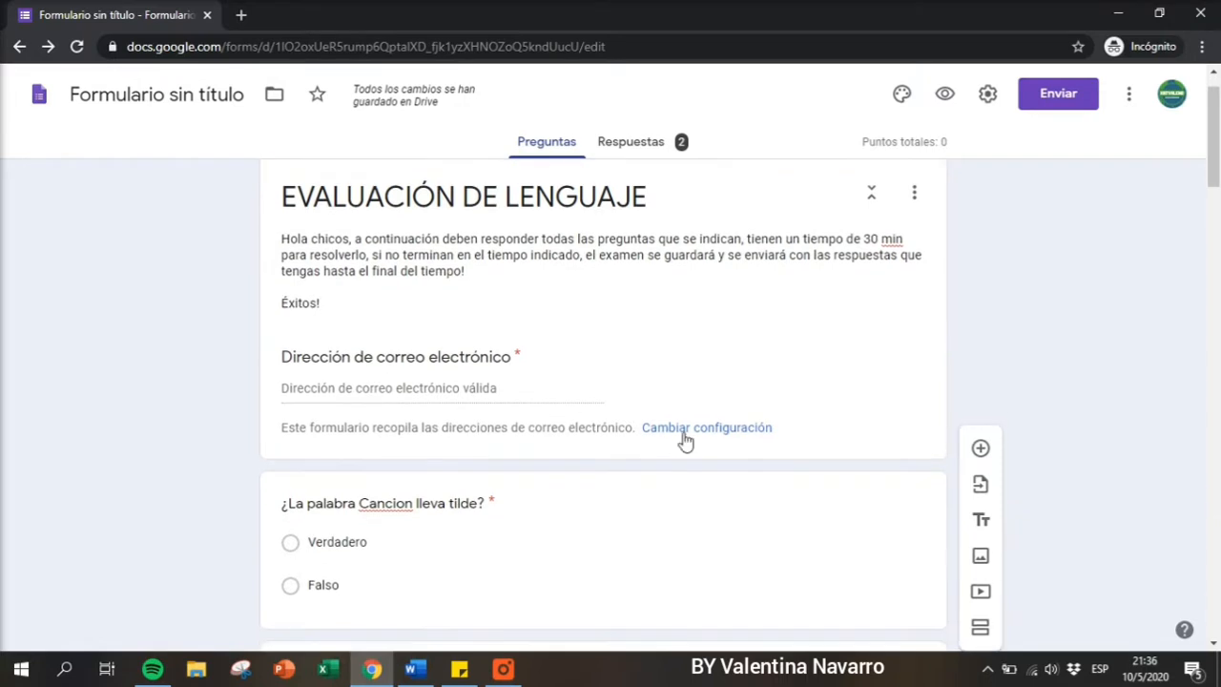
Check the email collection and response options in the general form settings, then close them without saving.
left_click(682, 434)
scroll(504, 382, "down", 1)
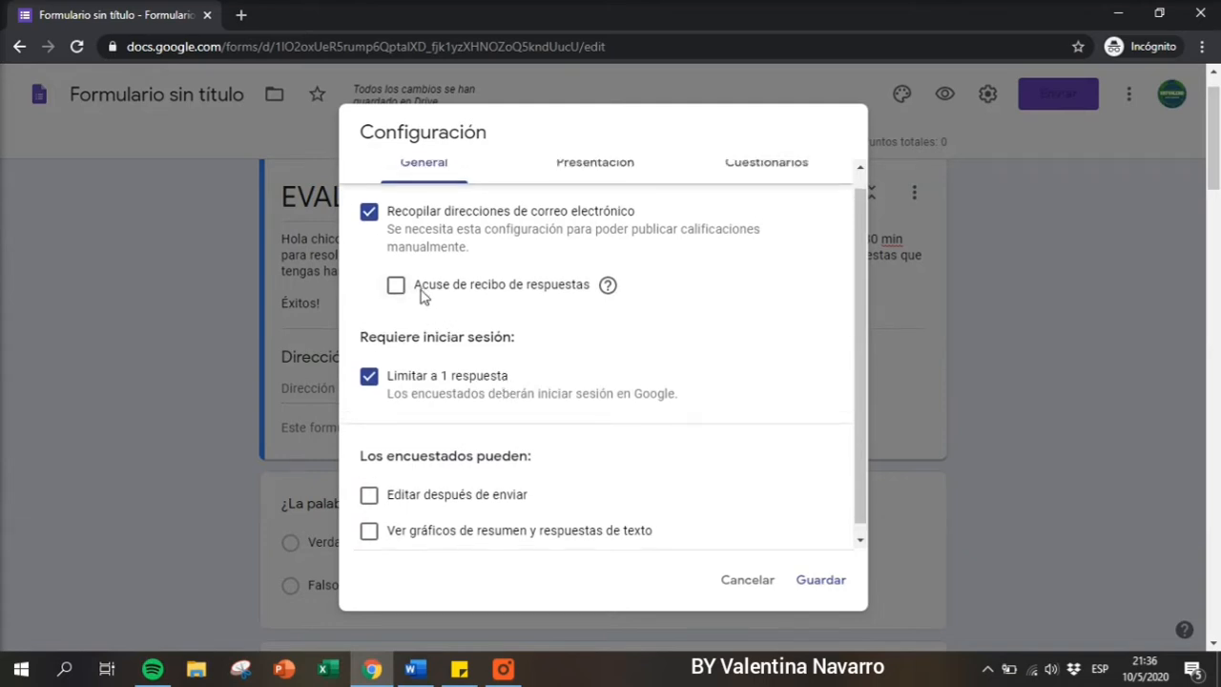
mouse_move(611, 295)
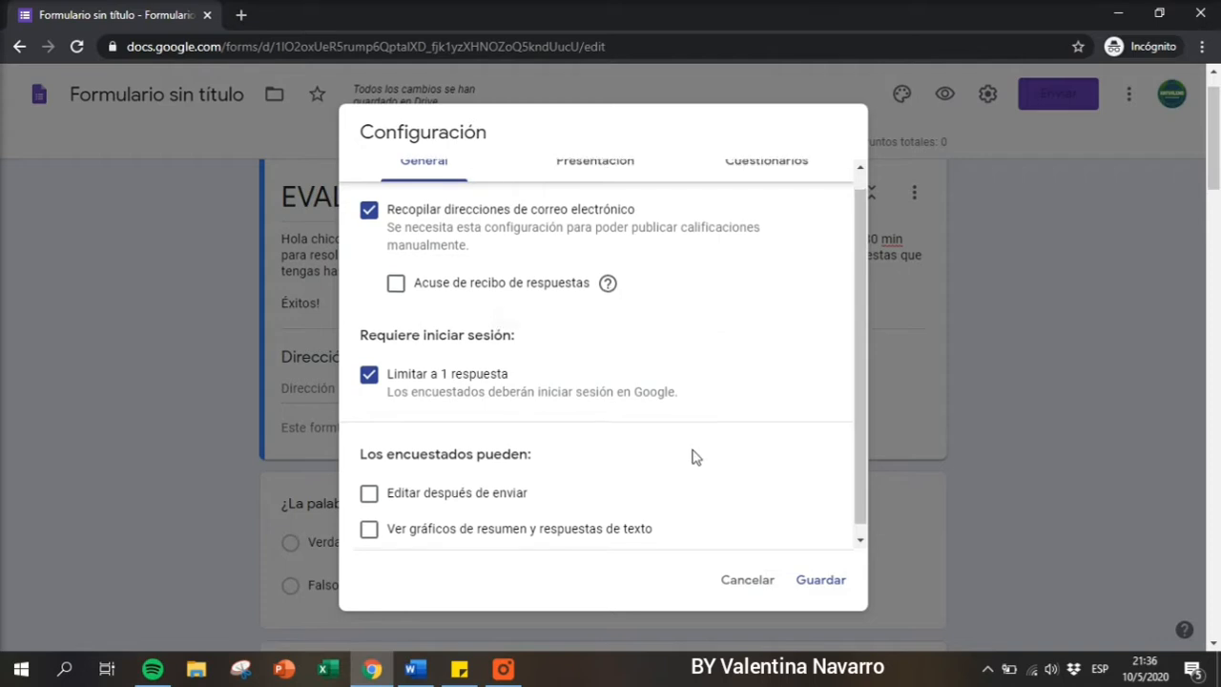
scroll(690, 457, "down", 1)
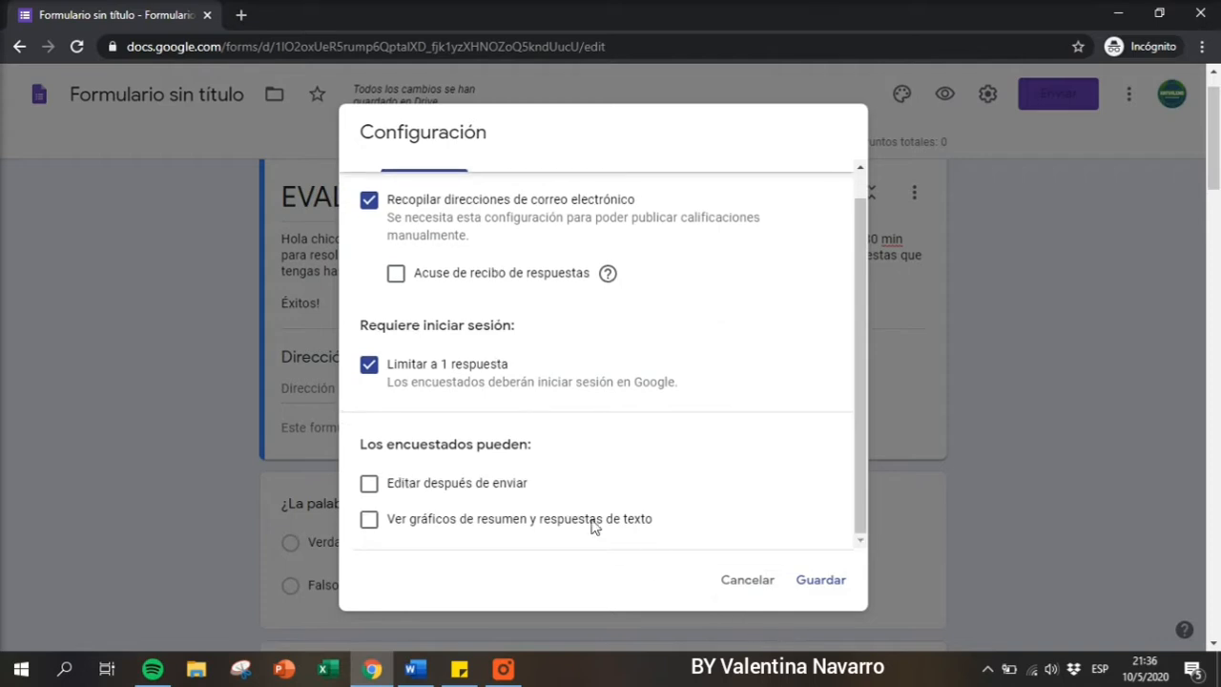
left_click(768, 593)
In the answer key of "¿La palabra Cancion lleva tilde?", mark Verdadero as correct and assign 10 points.
scroll(544, 354, "down", 3)
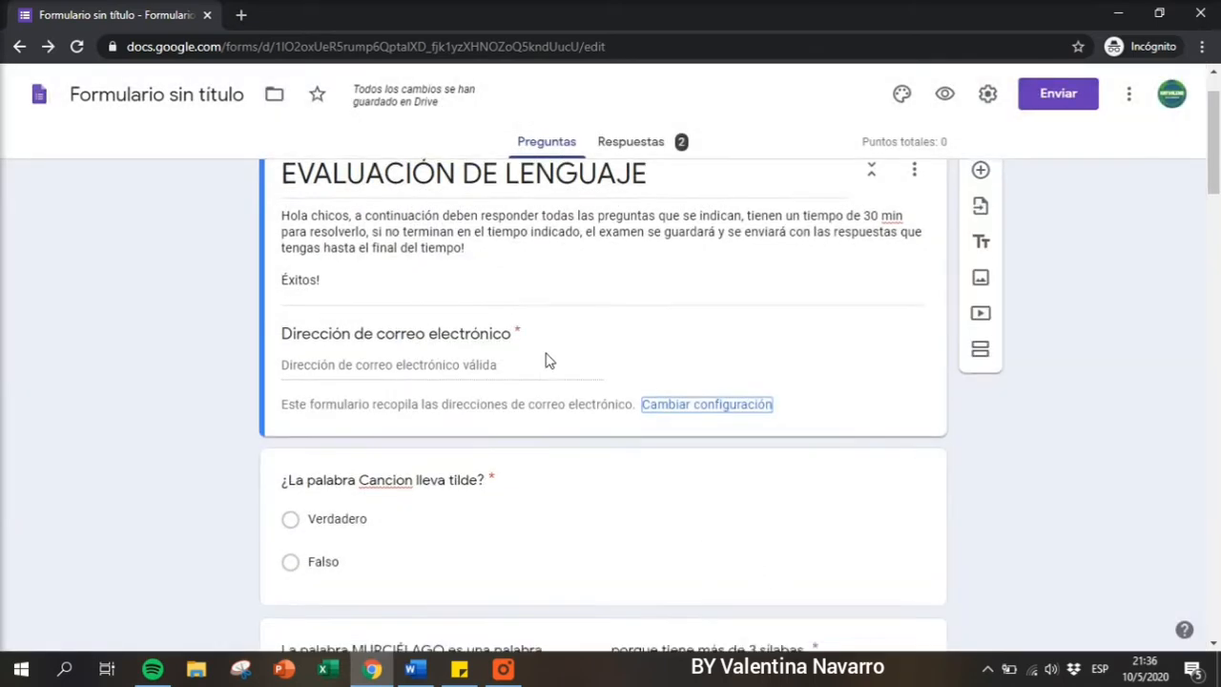
scroll(454, 483, "down", 2)
scroll(384, 311, "up", 1)
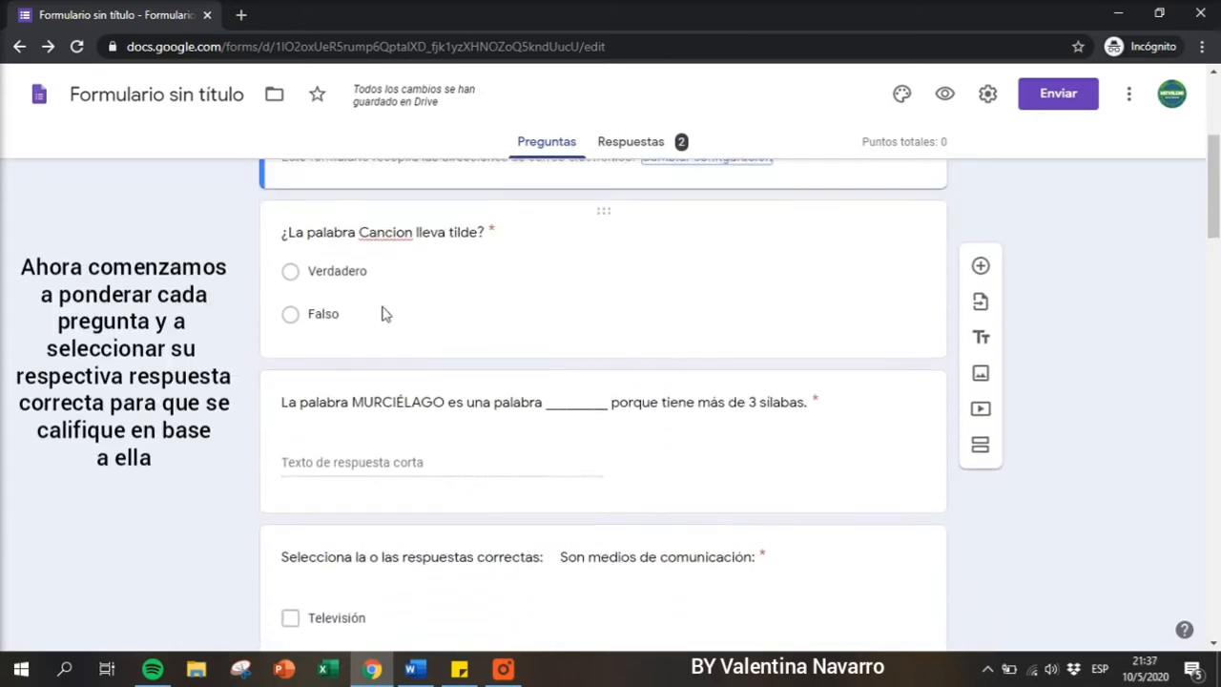
left_click(388, 330)
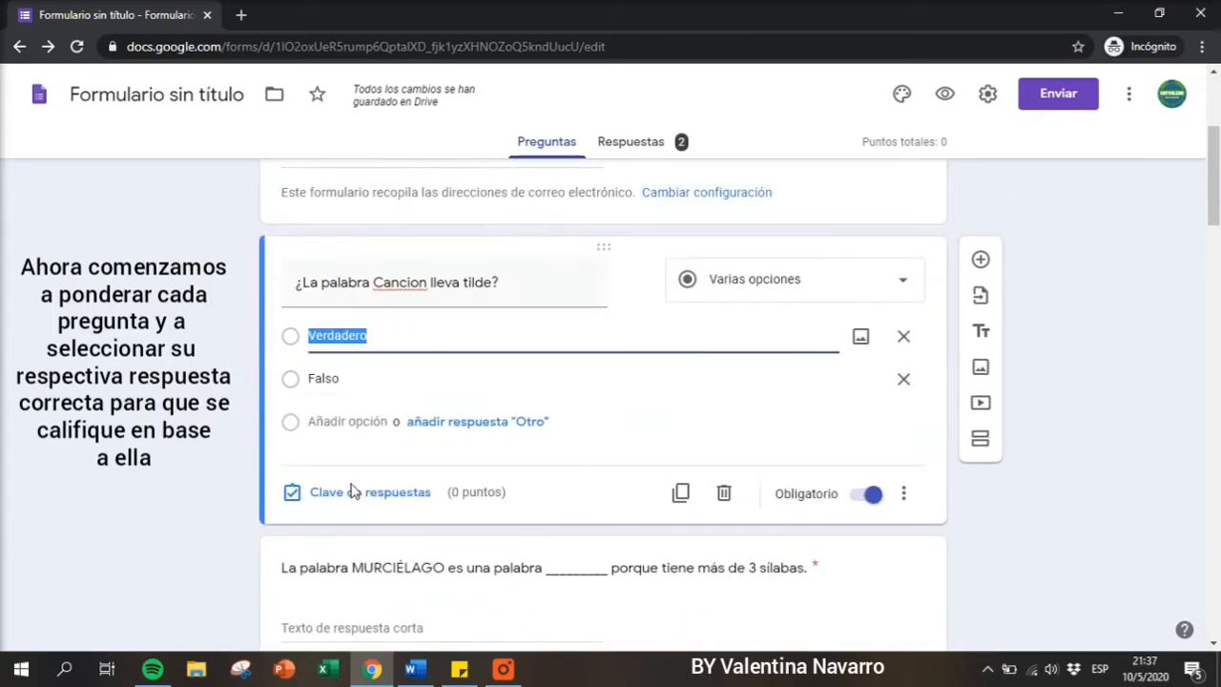
left_click(460, 501)
left_click(371, 493)
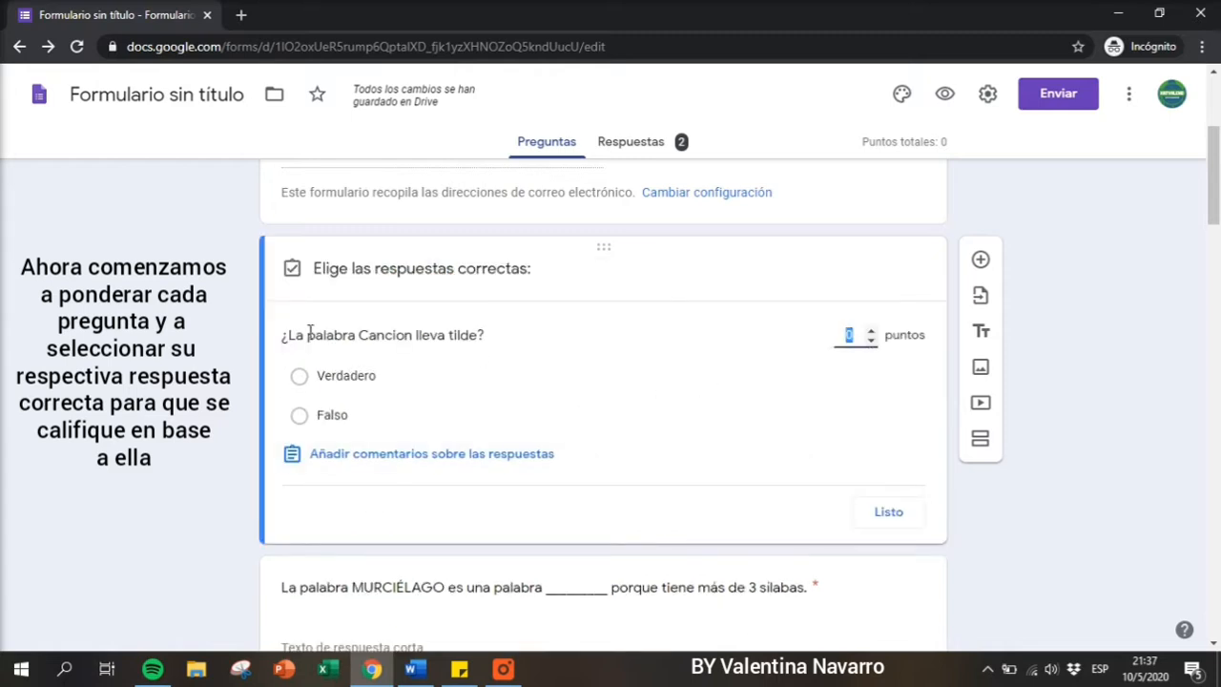
left_click(301, 381)
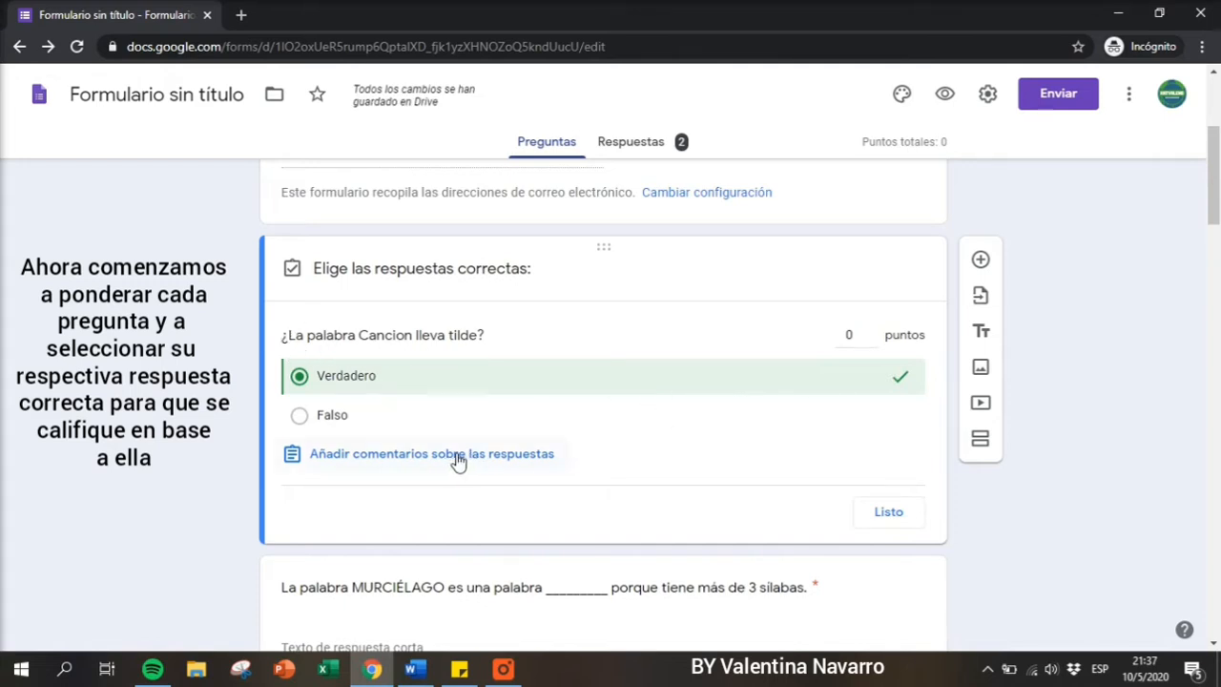
left_click(866, 335)
left_click(870, 334)
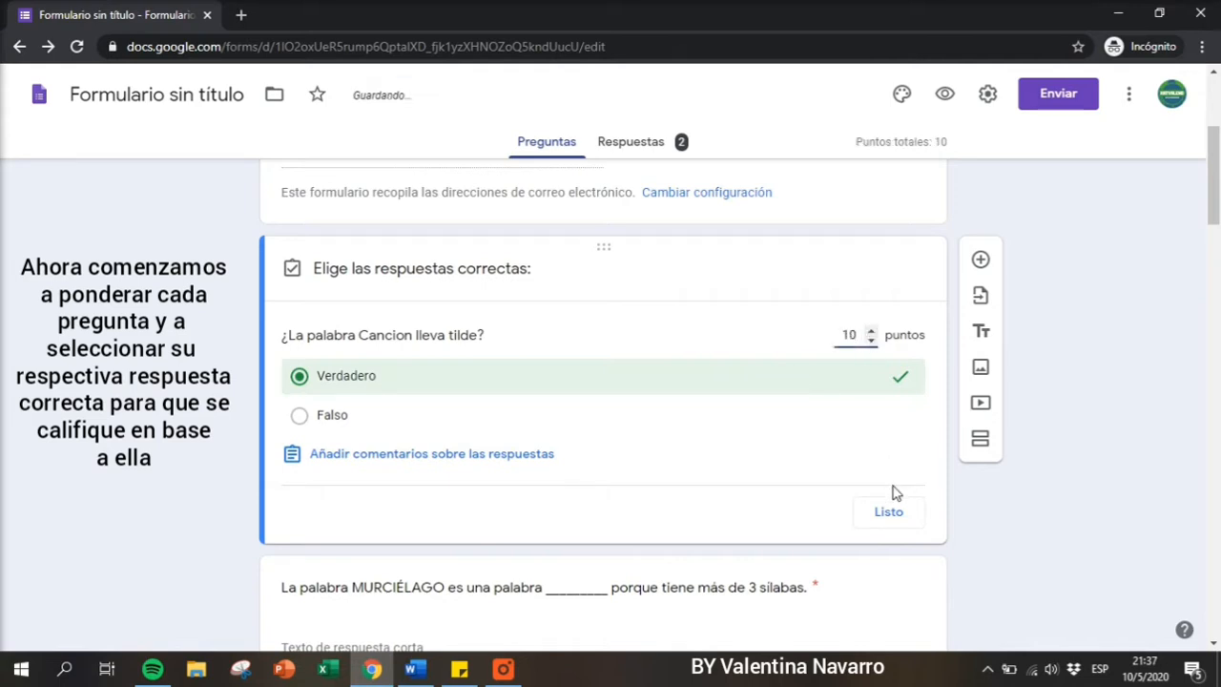
left_click(889, 519)
In the MURCIÉLAGO question's answer key, add "polisílaba" as a correct answer, copied from the possible answers in the Word document.
scroll(627, 455, "down", 3)
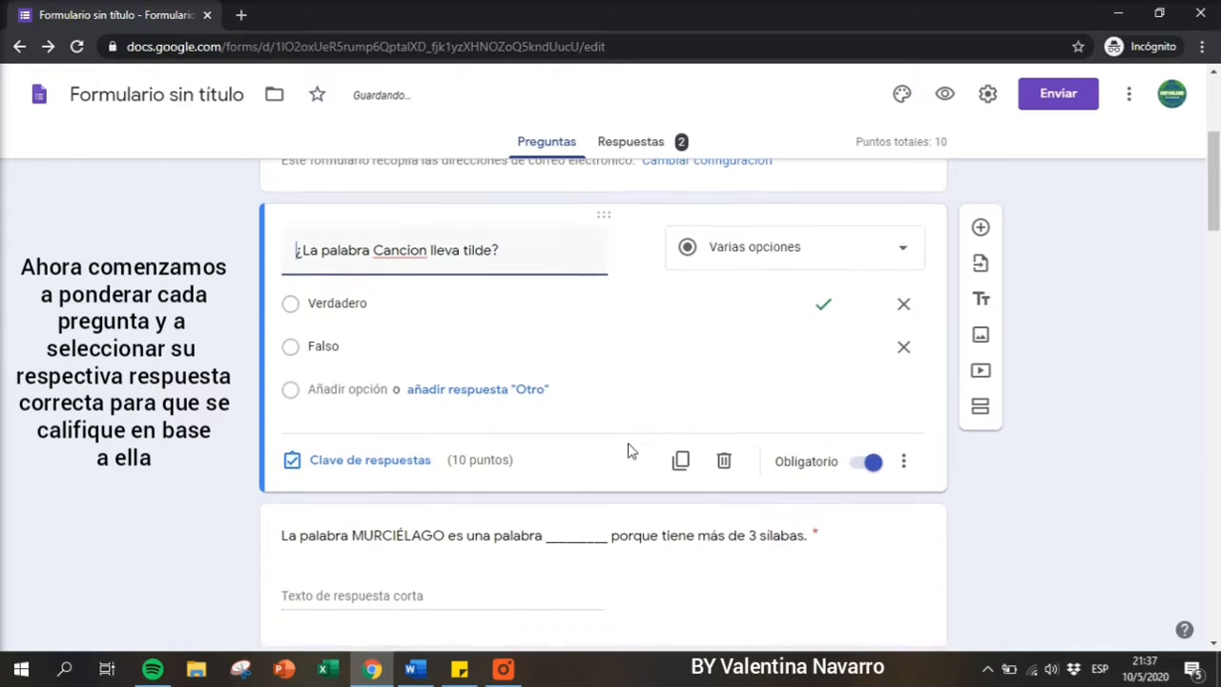
left_click(515, 359)
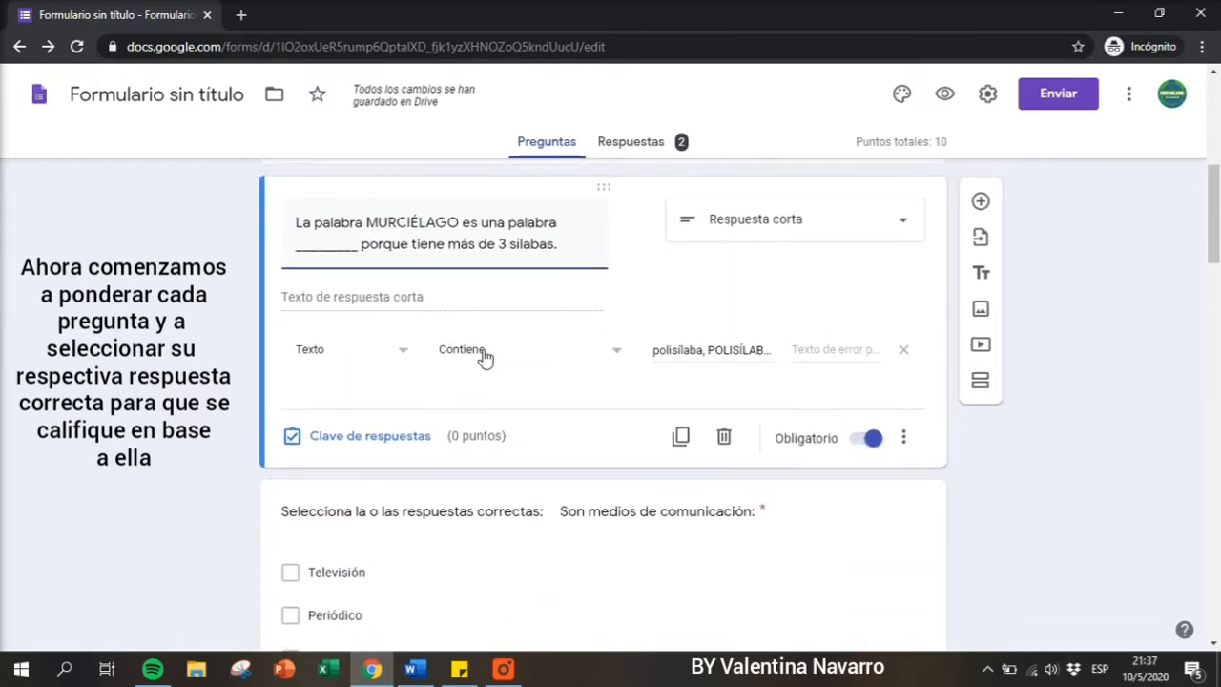
left_click(370, 455)
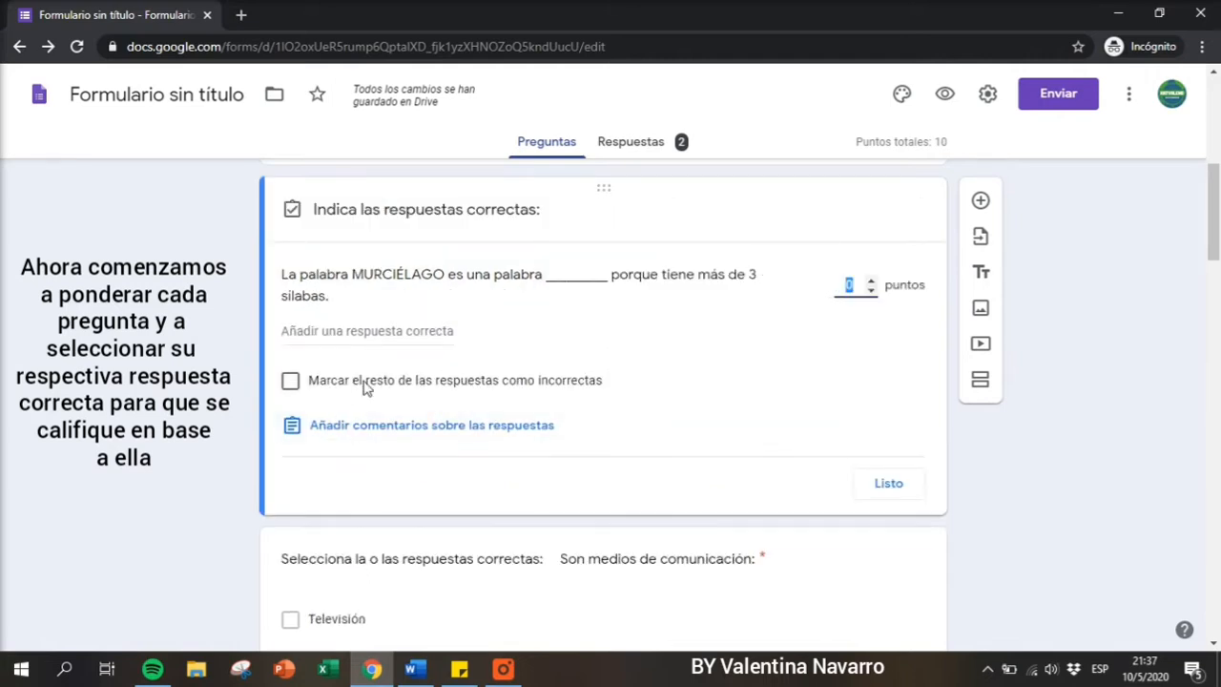
left_click(352, 327)
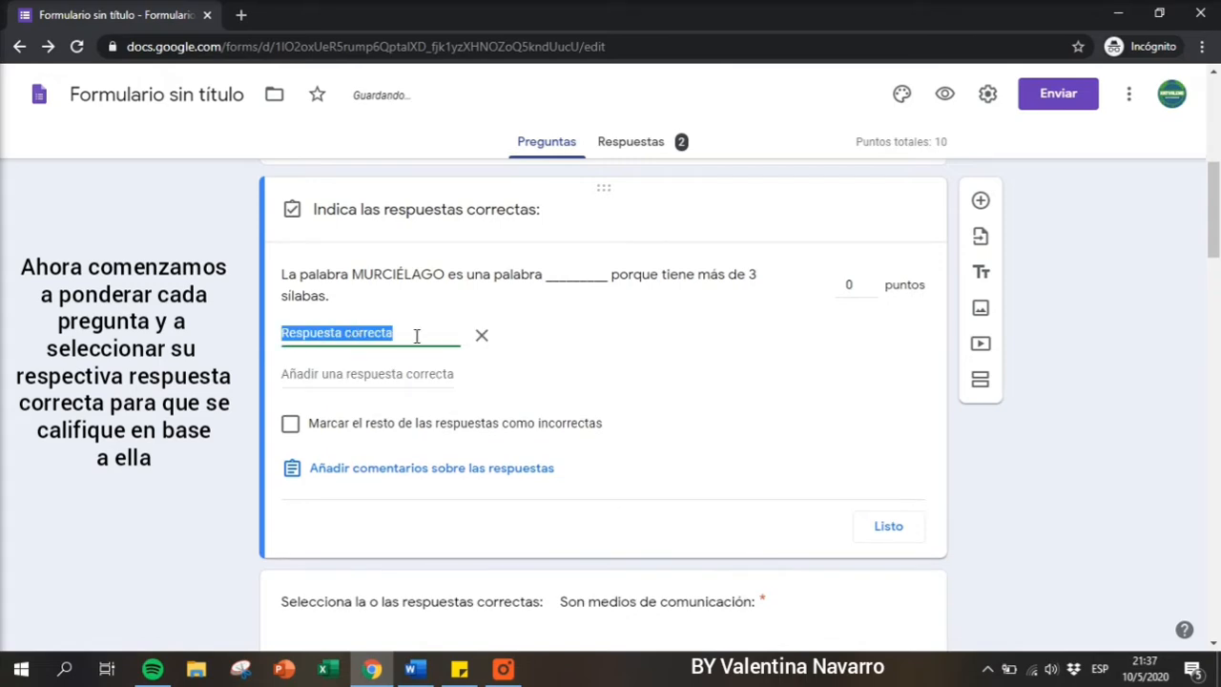
left_click(410, 673)
scroll(483, 425, "up", 15)
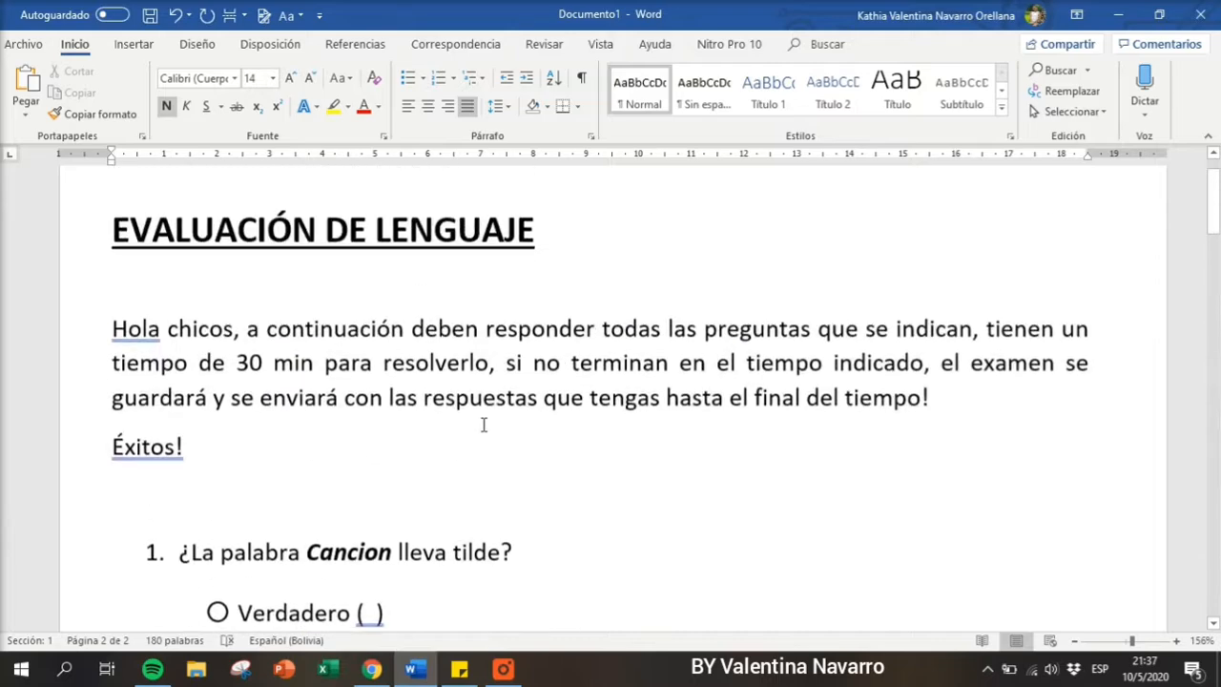
scroll(484, 426, "down", 12)
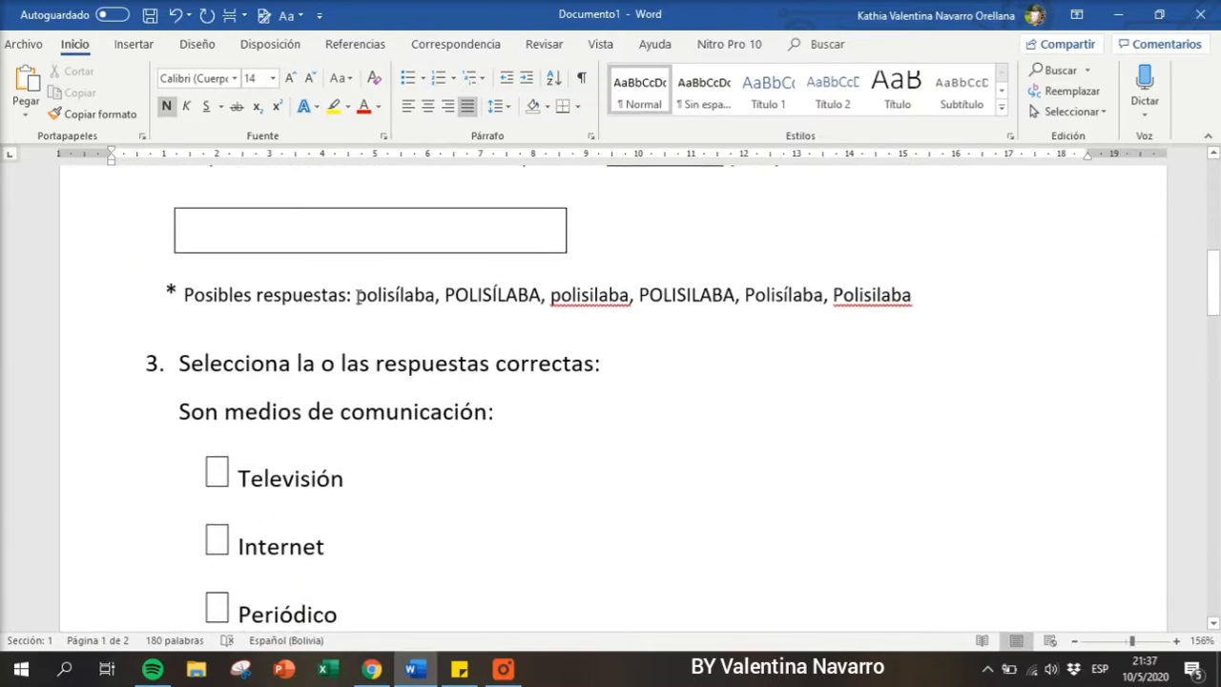
left_click_drag(356, 296, 436, 300)
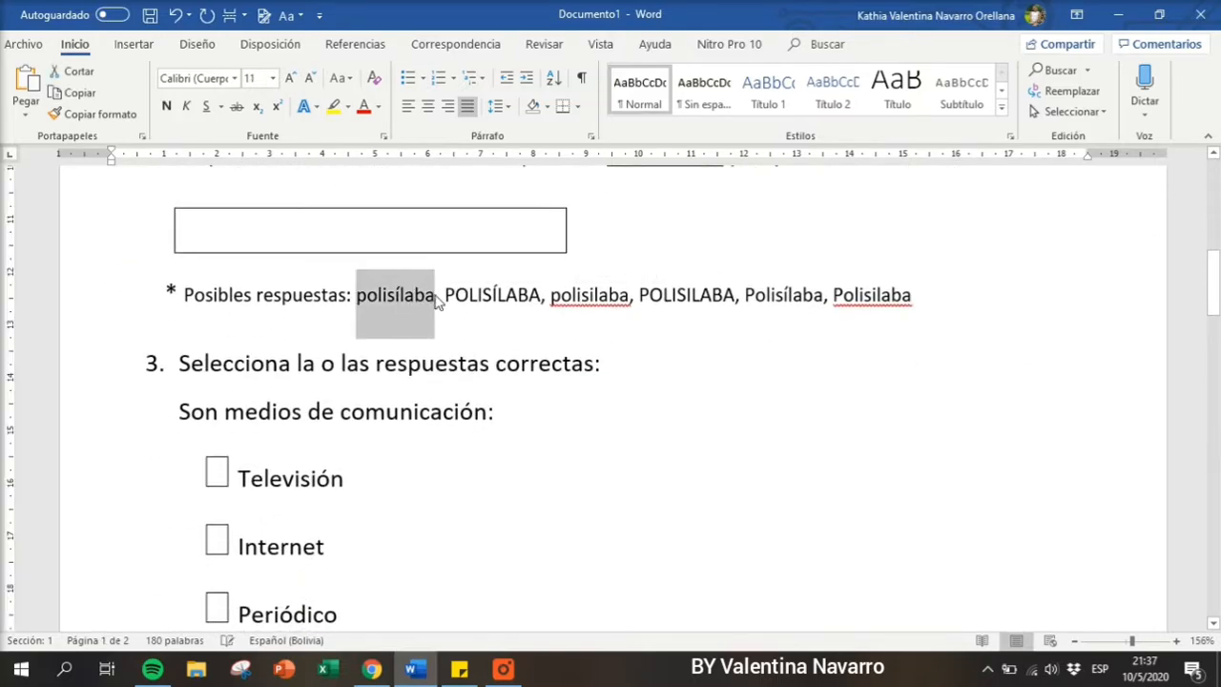
key("ctrl+c")
left_click(412, 669)
key("ctrl+v")
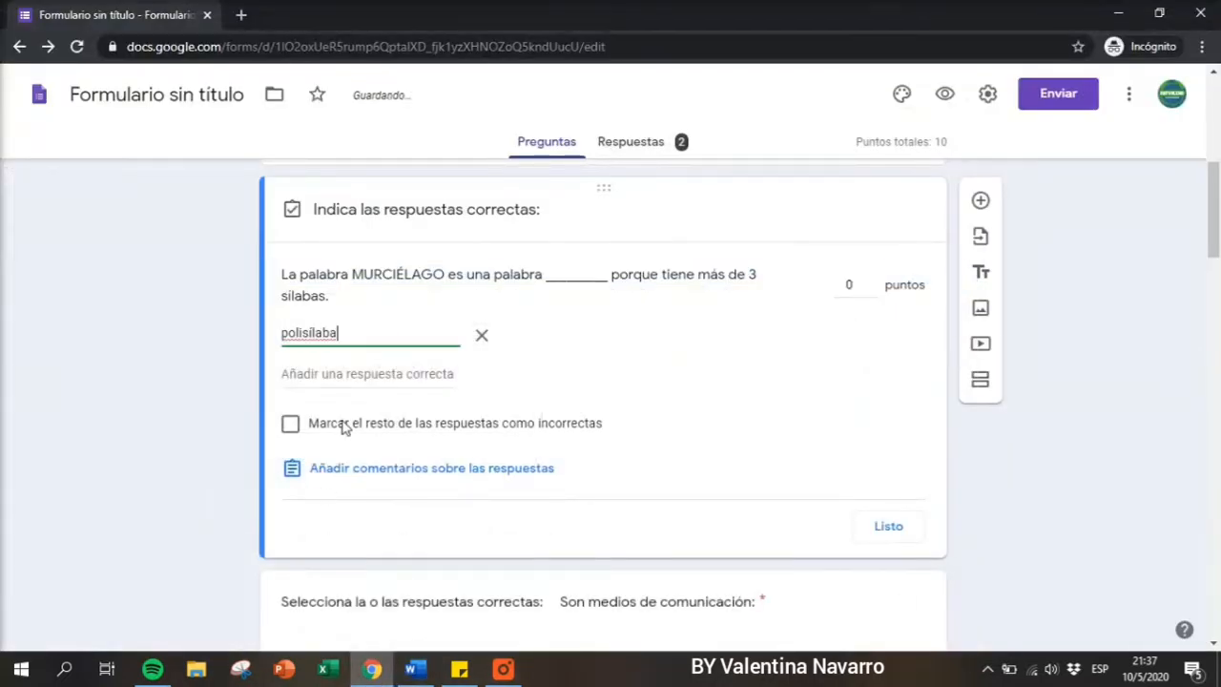
Copy "POLISÍLABA" from the Word document's possible answers and add it as another correct answer to the MURCIÉLAGO question.
left_click(412, 668)
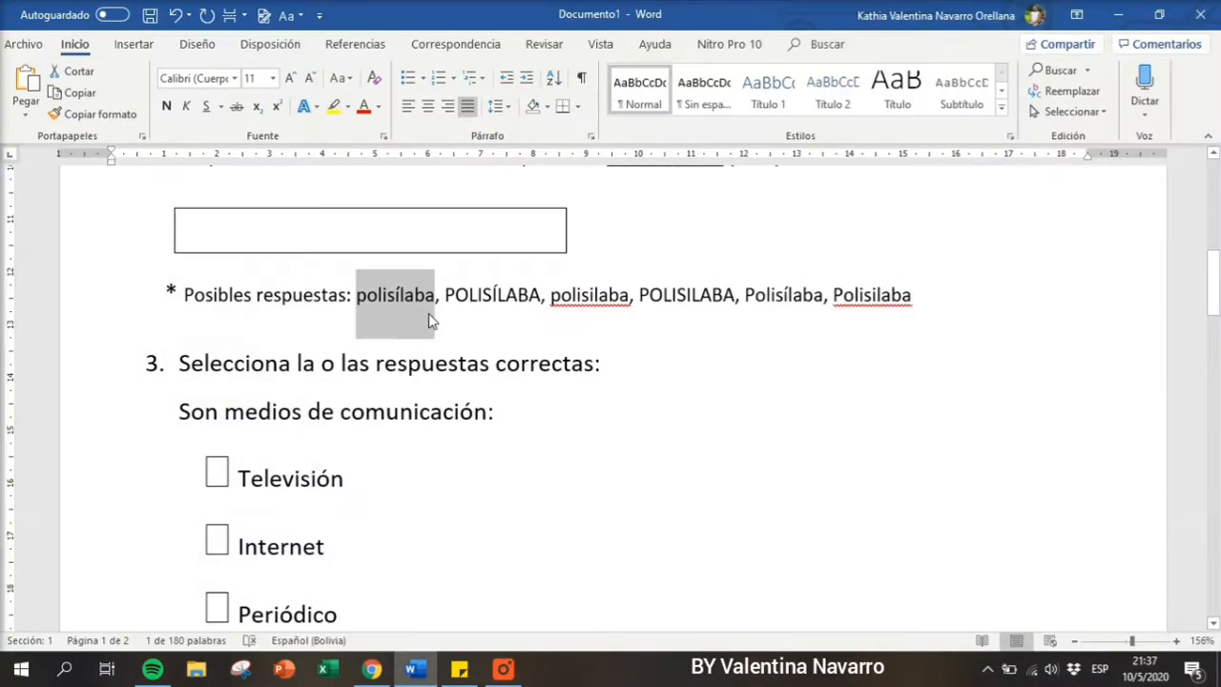
left_click_drag(445, 295, 542, 296)
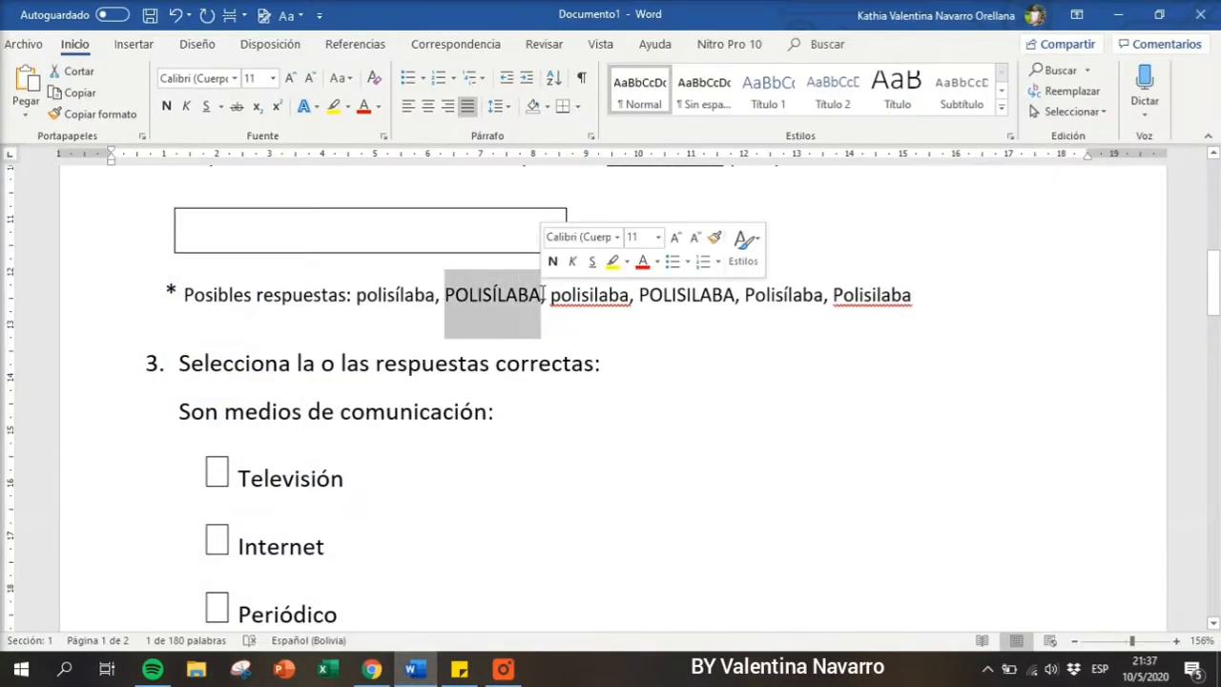
key("ctrl+c")
left_click(412, 669)
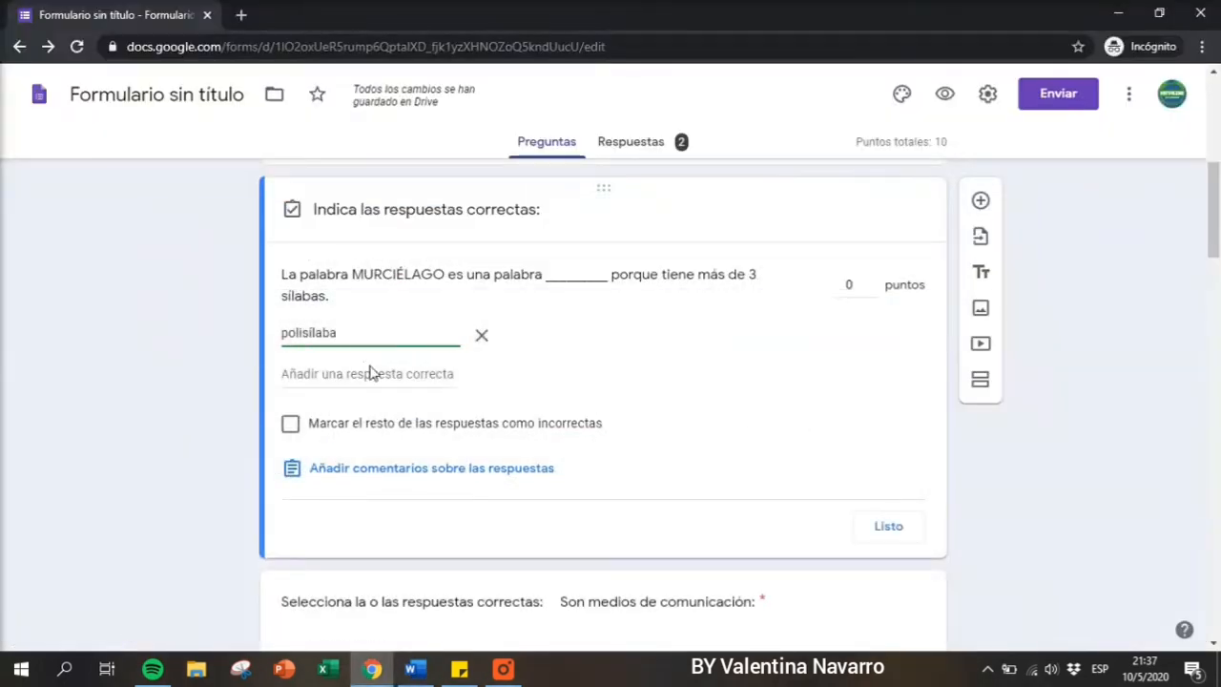
left_click(297, 370)
key("ctrl+v")
Copy the unaccented lowercase "polisilaba" from the Word document and add it to the MURCIÉLAGO question's correct answers.
left_click(412, 669)
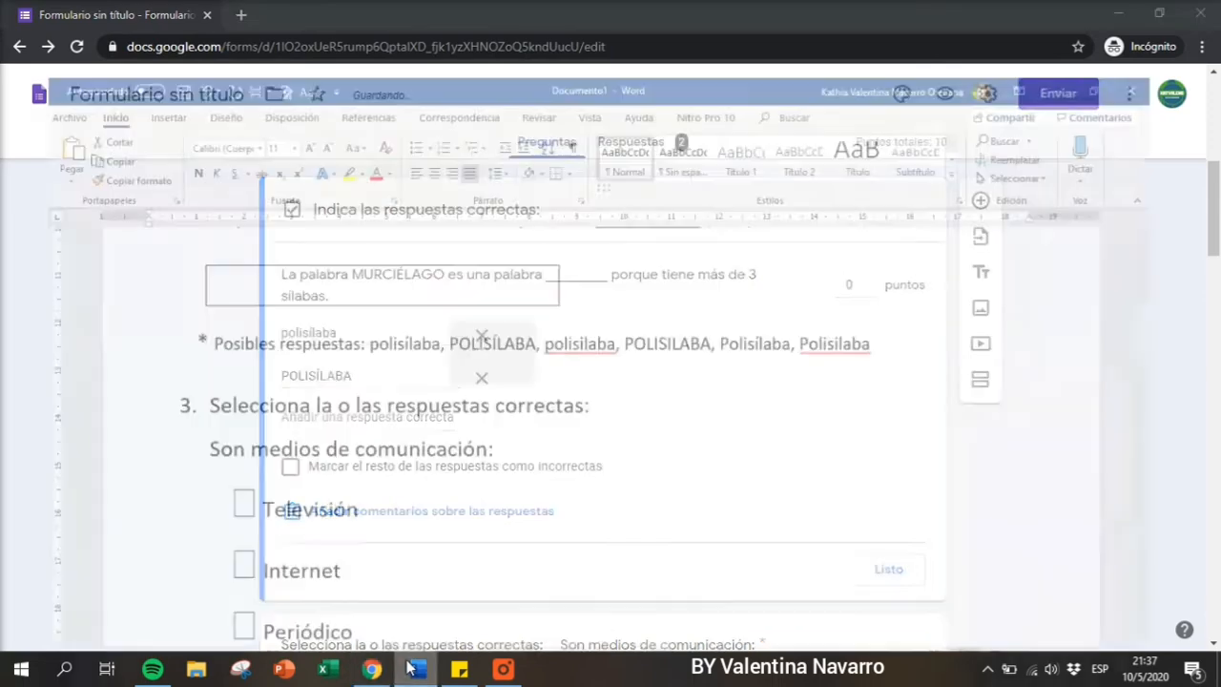
left_click_drag(555, 294, 628, 291)
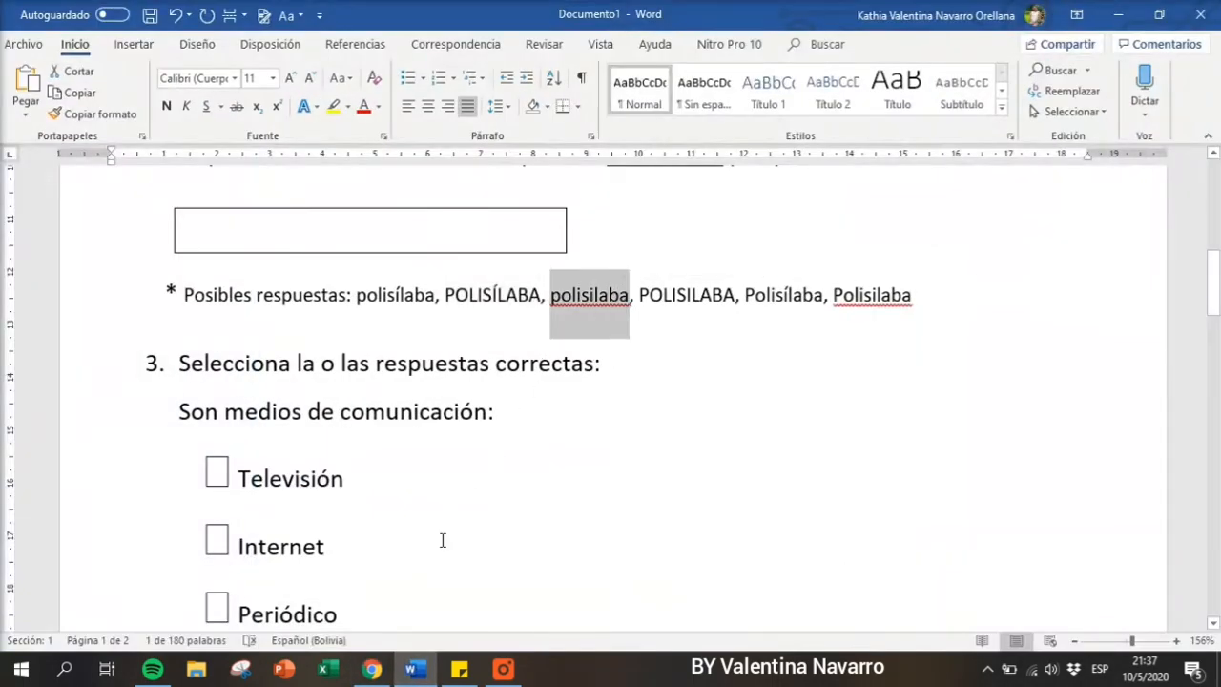
left_click(412, 669)
left_click(317, 418)
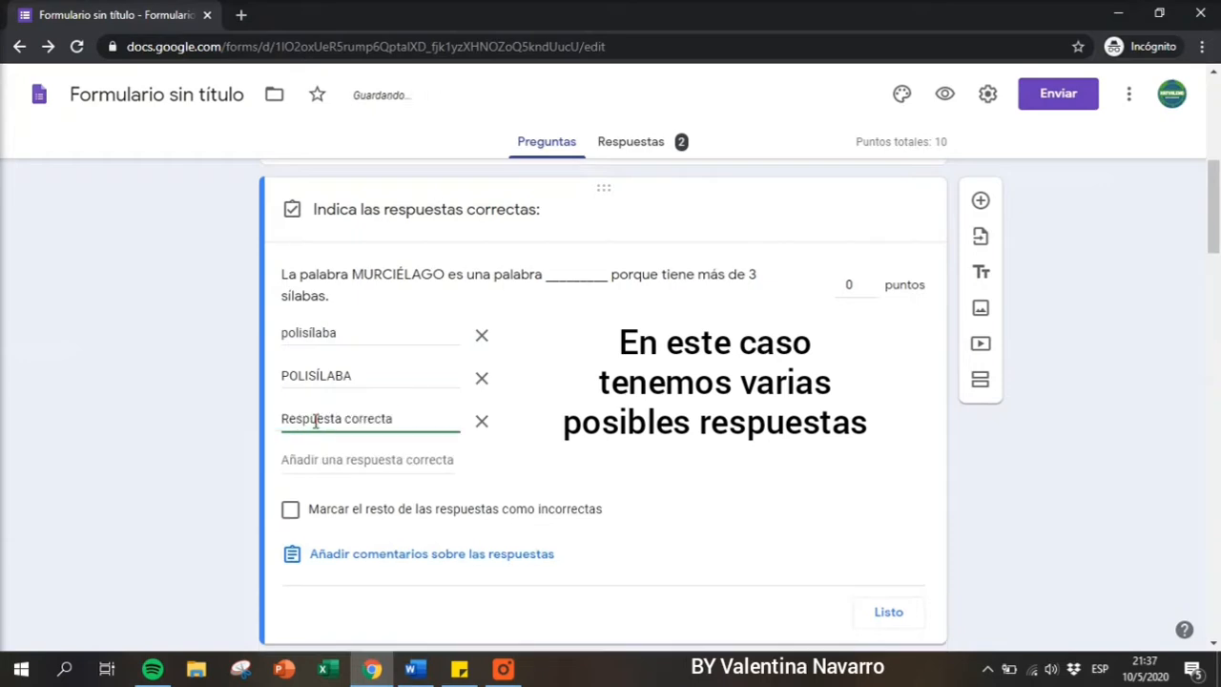
double_click(314, 421)
triple_click(314, 422)
key("ctrl+v")
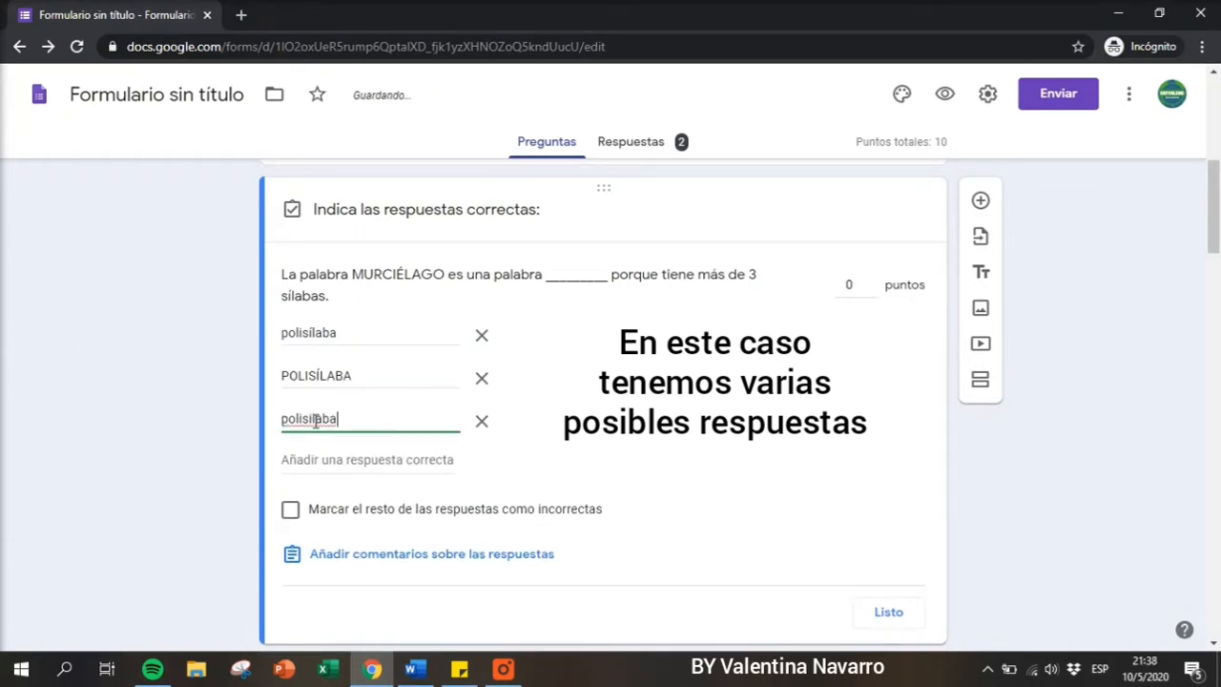
Copy the unaccented uppercase "POLISILABA" from the Word document and add it to the MURCIÉLAGO question's correct answers.
left_click(412, 669)
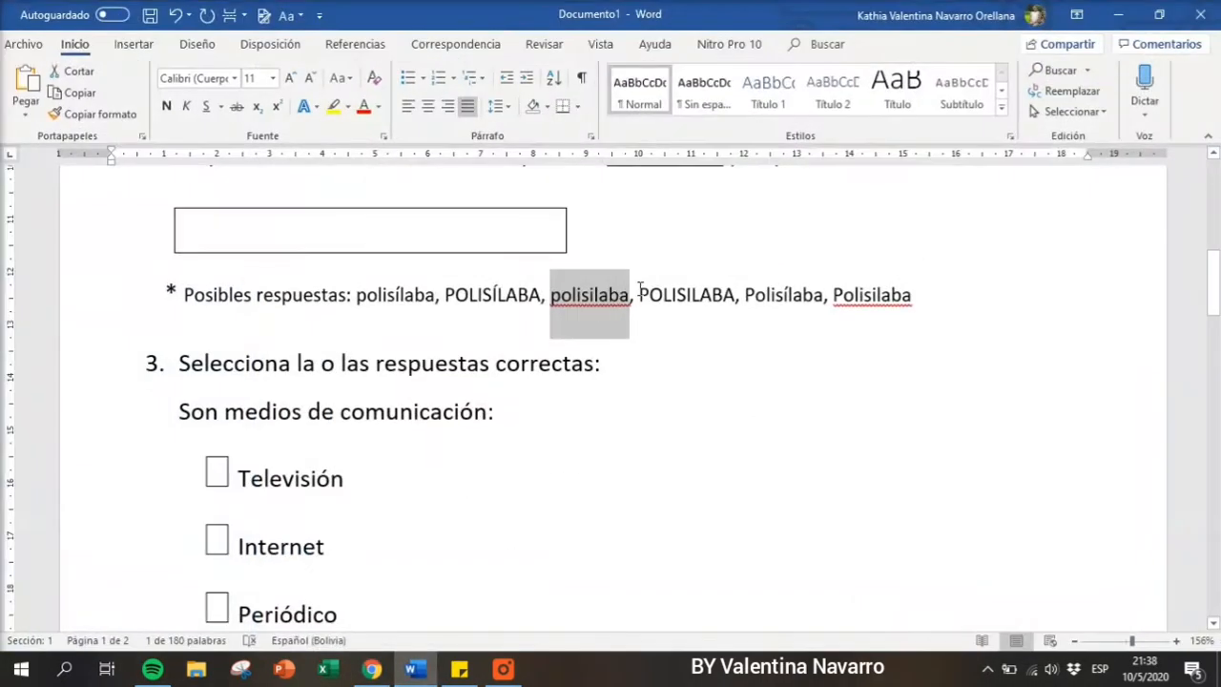
left_click_drag(640, 289, 736, 300)
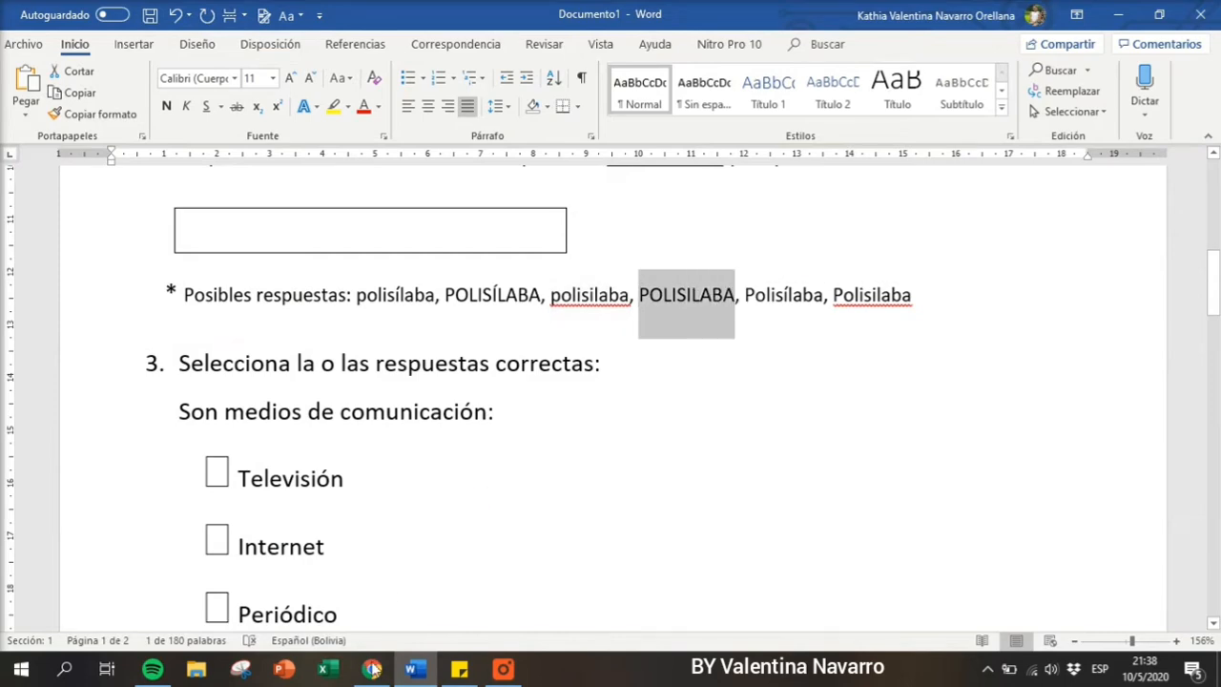
left_click(372, 668)
left_click(345, 462)
key("ctrl+v")
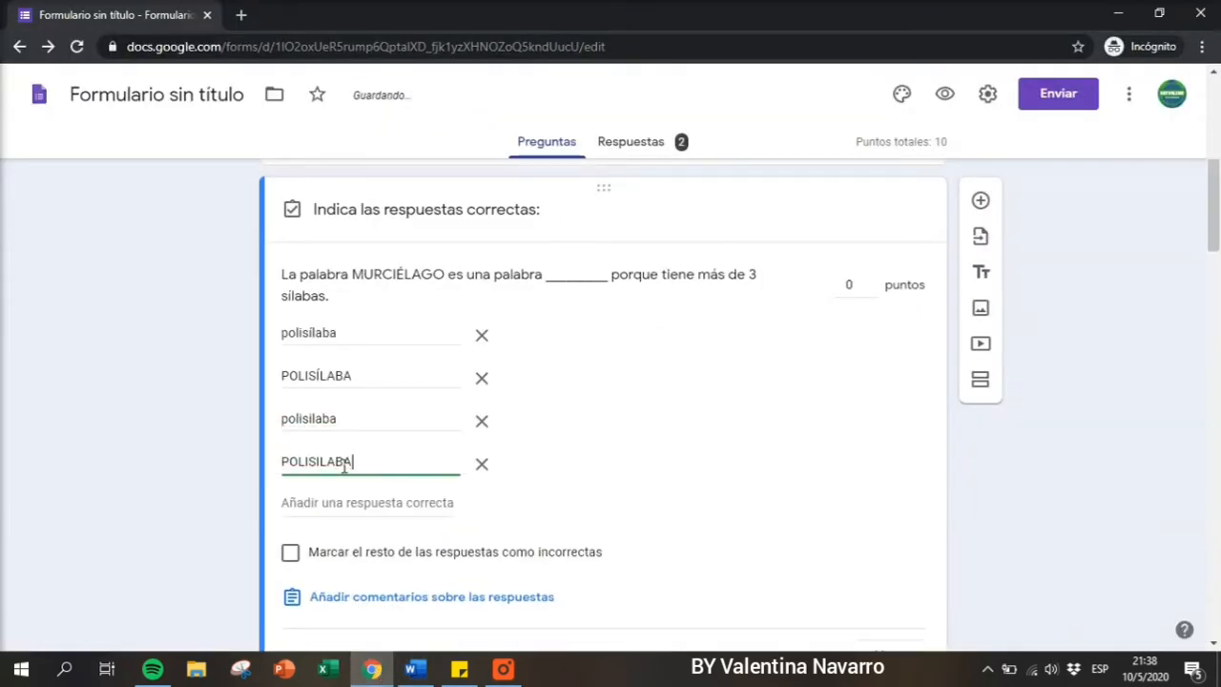
Copy the accented, capitalized "Polisílaba" from the Word document and add it to the MURCIÉLAGO question's correct answers.
left_click(413, 669)
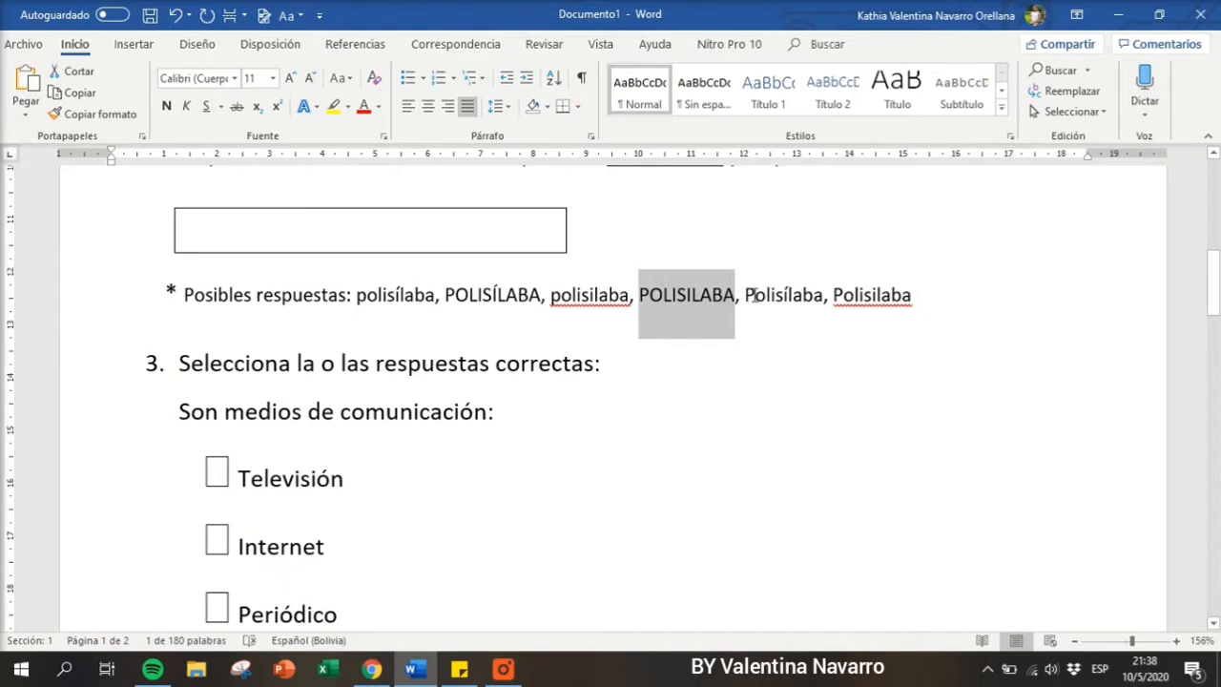
left_click_drag(745, 293, 824, 291)
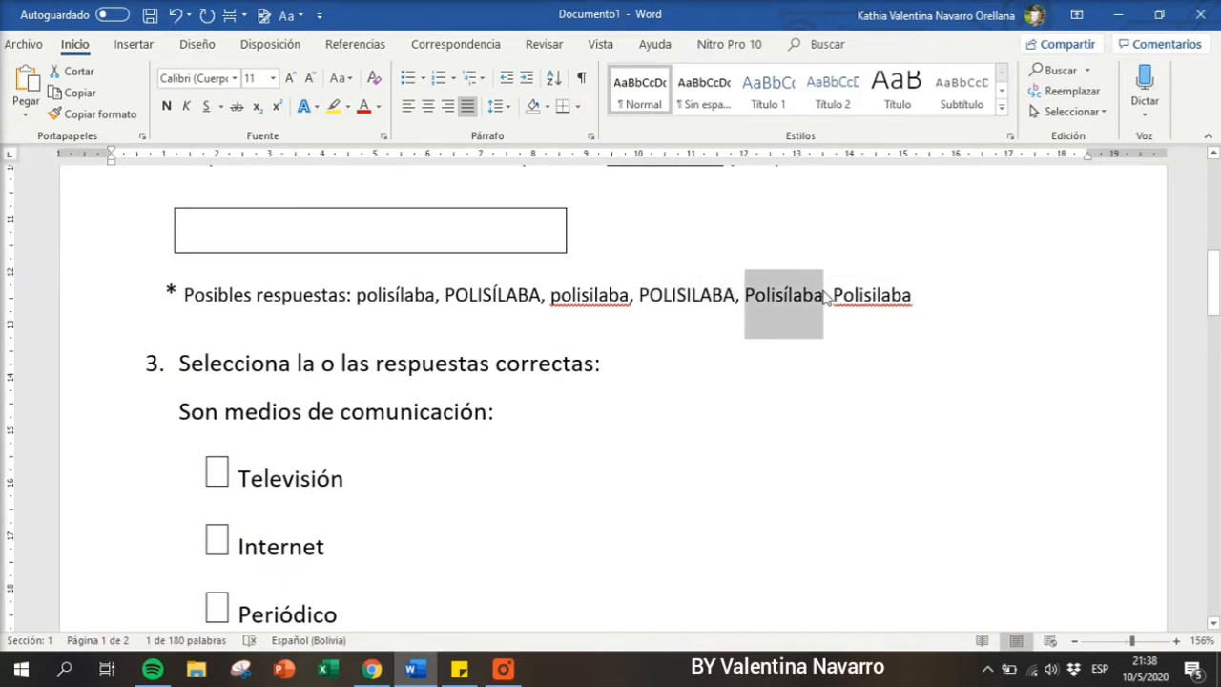
left_click(372, 668)
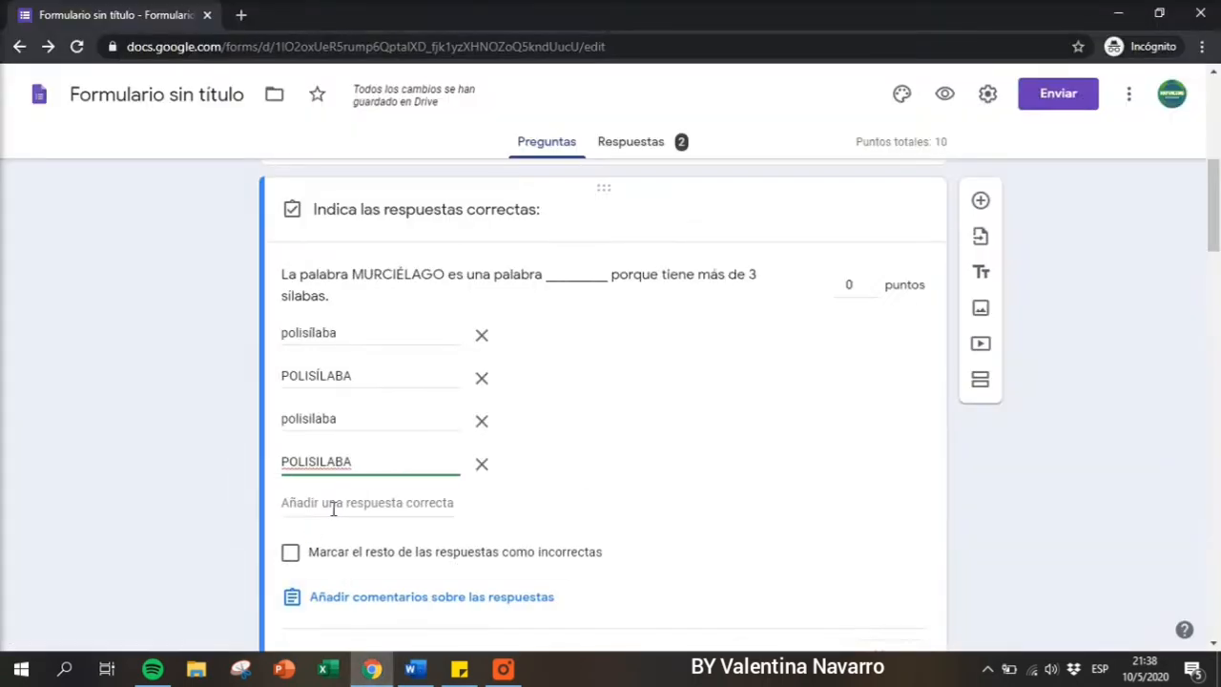
left_click(333, 503)
key("ctrl+v")
Copy the last variant, "Polisilaba", from the Word document, minimize Word, and add it to the MURCIÉLAGO question's correct answers.
left_click(413, 668)
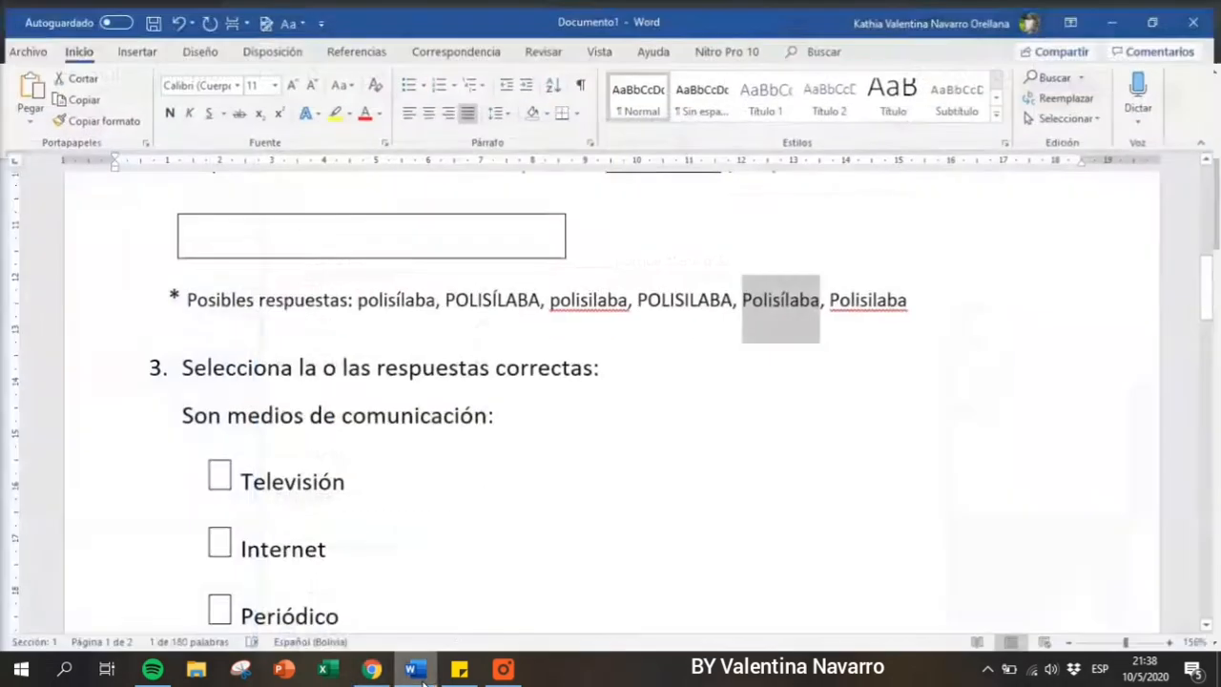
left_click_drag(835, 295, 914, 296)
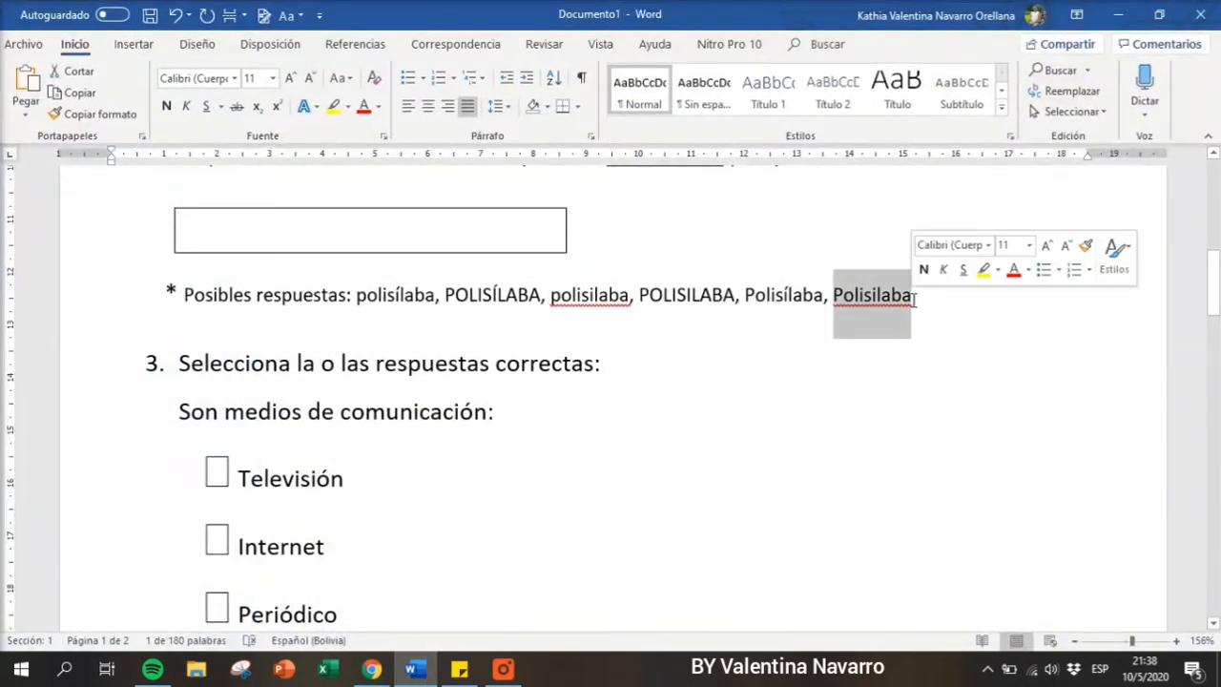
left_click(1118, 13)
left_click(337, 539)
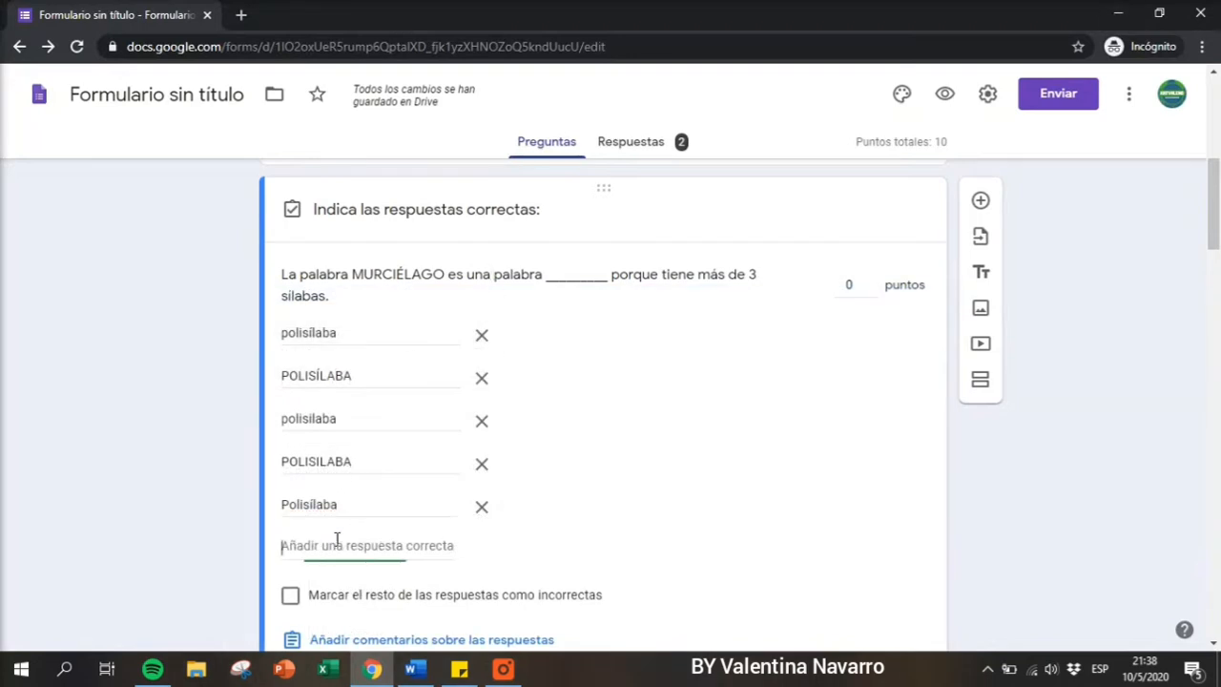
key("ctrl+v")
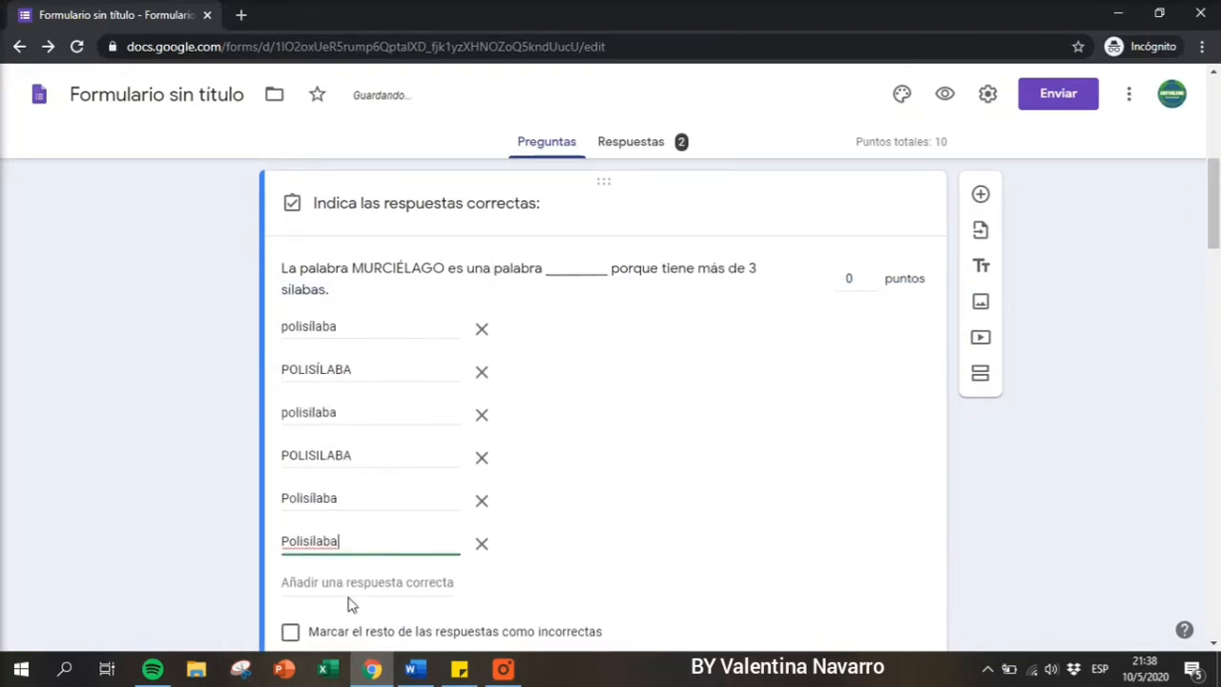
Mark all other answers to the MURCIÉLAGO question as incorrect, assign it 10 points, and finish its answer key.
scroll(332, 594, "down", 2)
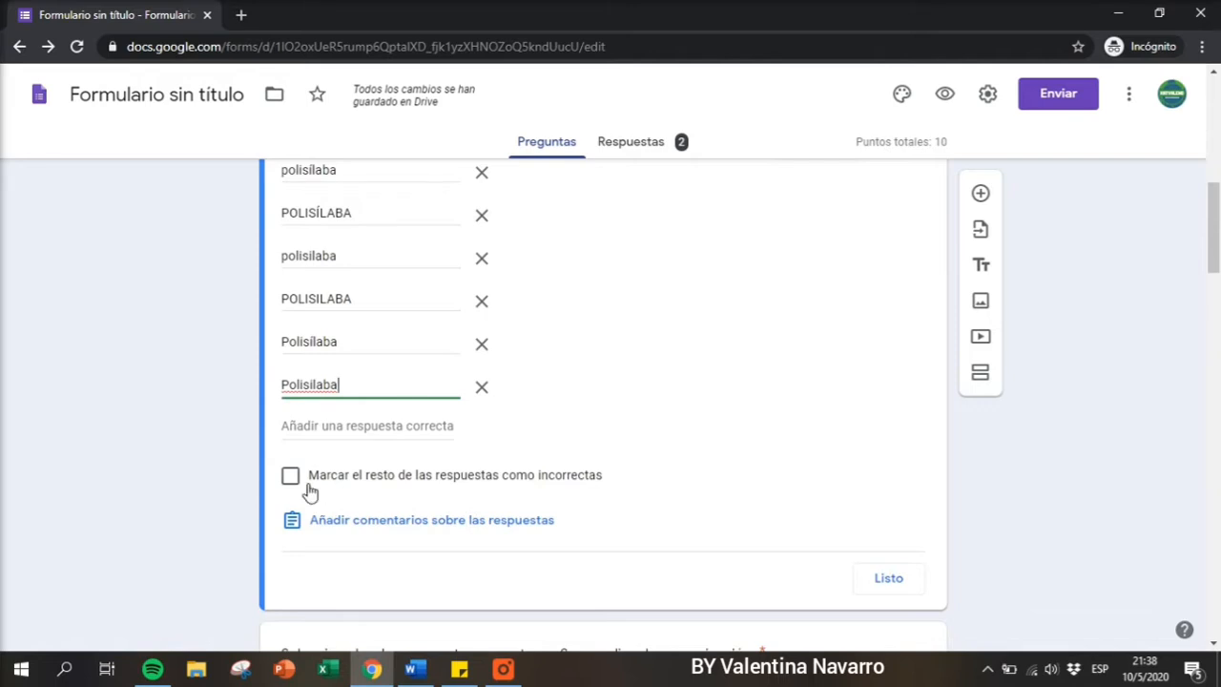
left_click(292, 483)
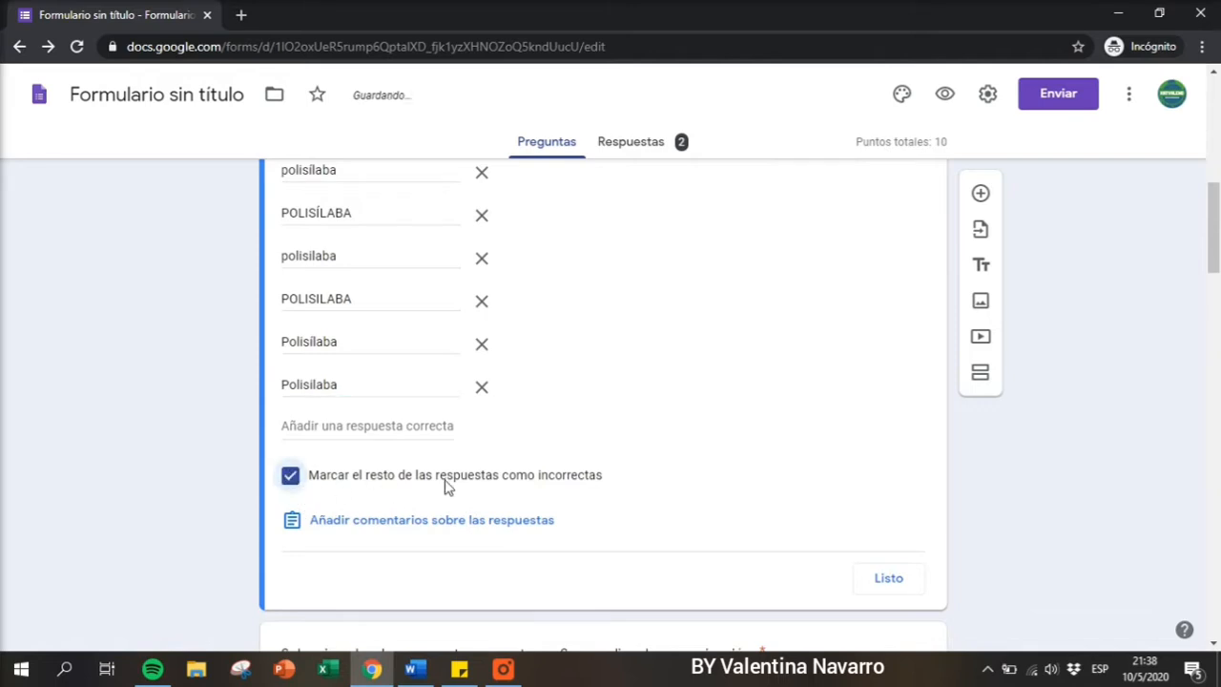
scroll(498, 530, "up", 3)
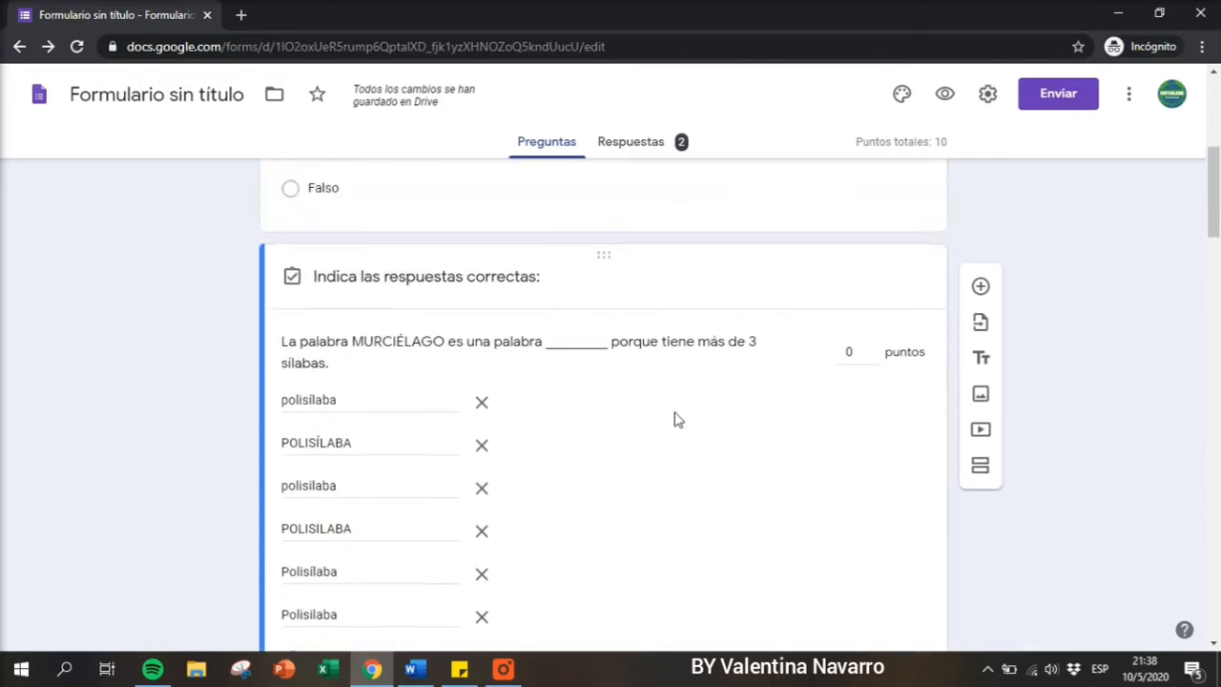
double_click(871, 348)
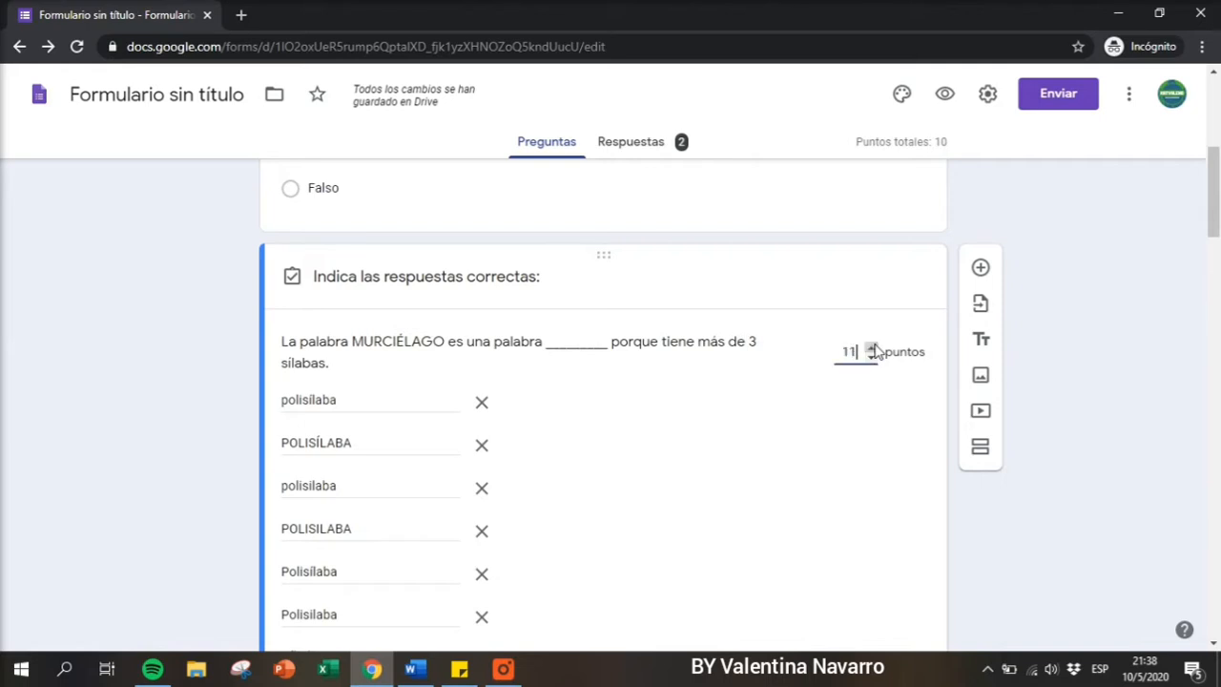
left_click(870, 356)
scroll(664, 531, "down", 2)
scroll(665, 537, "down", 3)
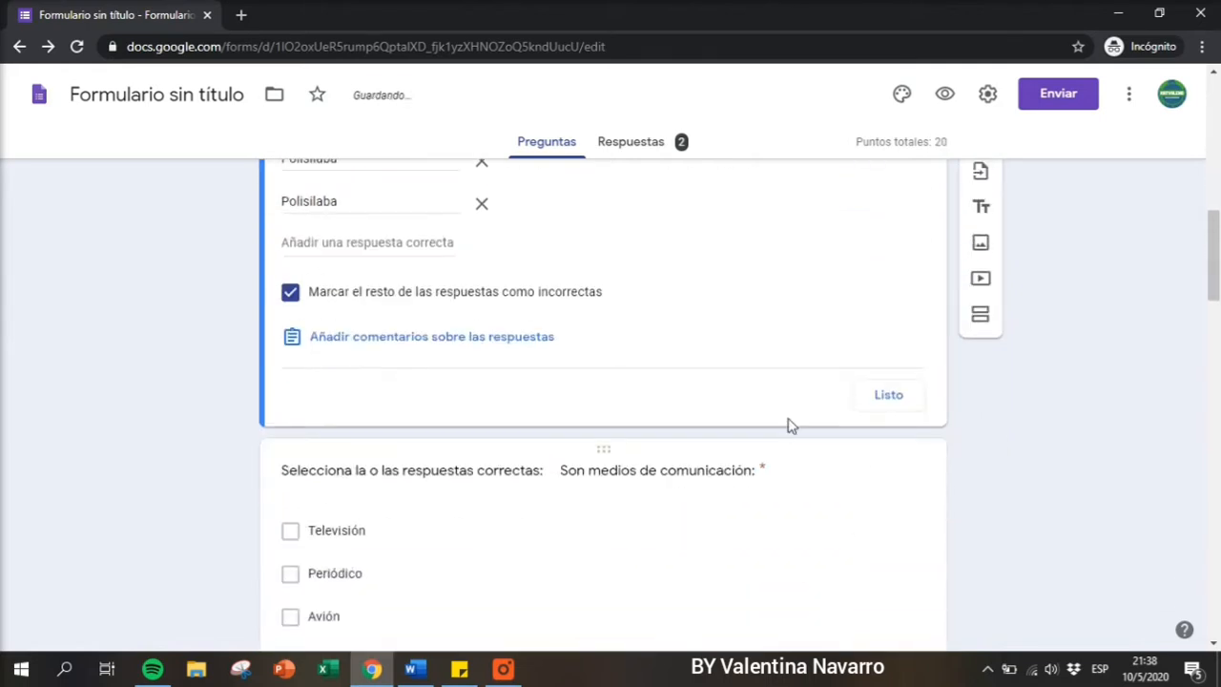
left_click(915, 395)
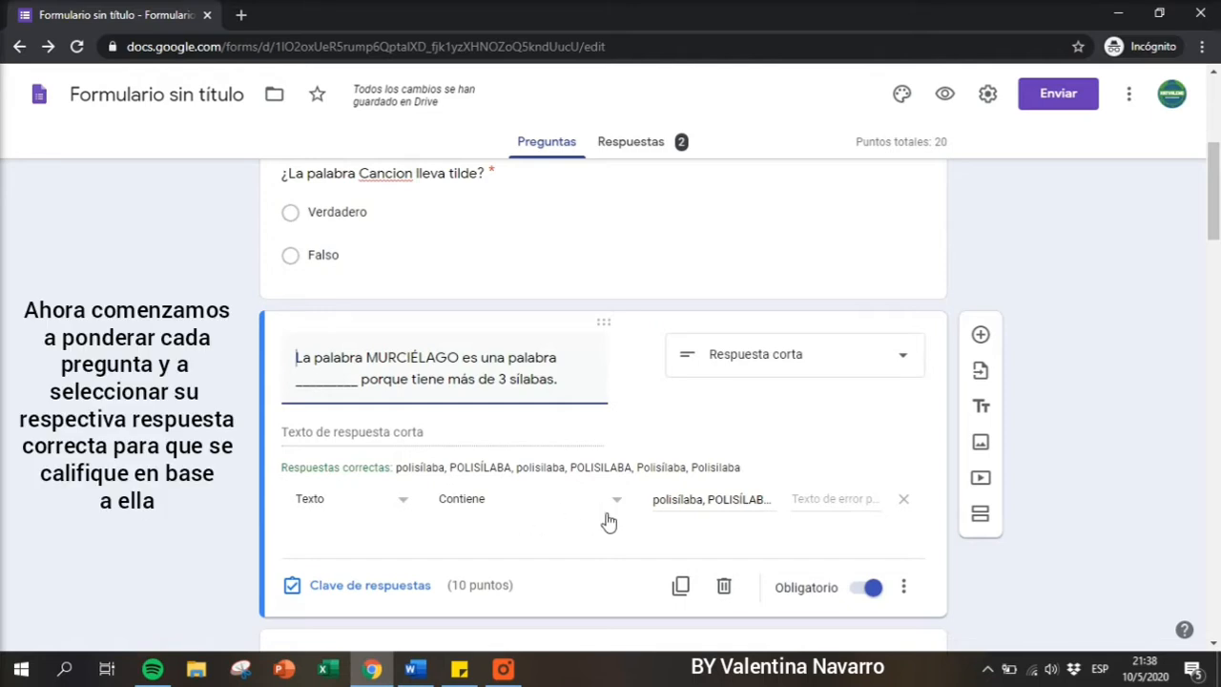
In the answer key of "Son medios de comunicación", mark Televisión, Periódico and Internet as correct.
scroll(610, 515, "down", 3)
scroll(540, 516, "down", 2)
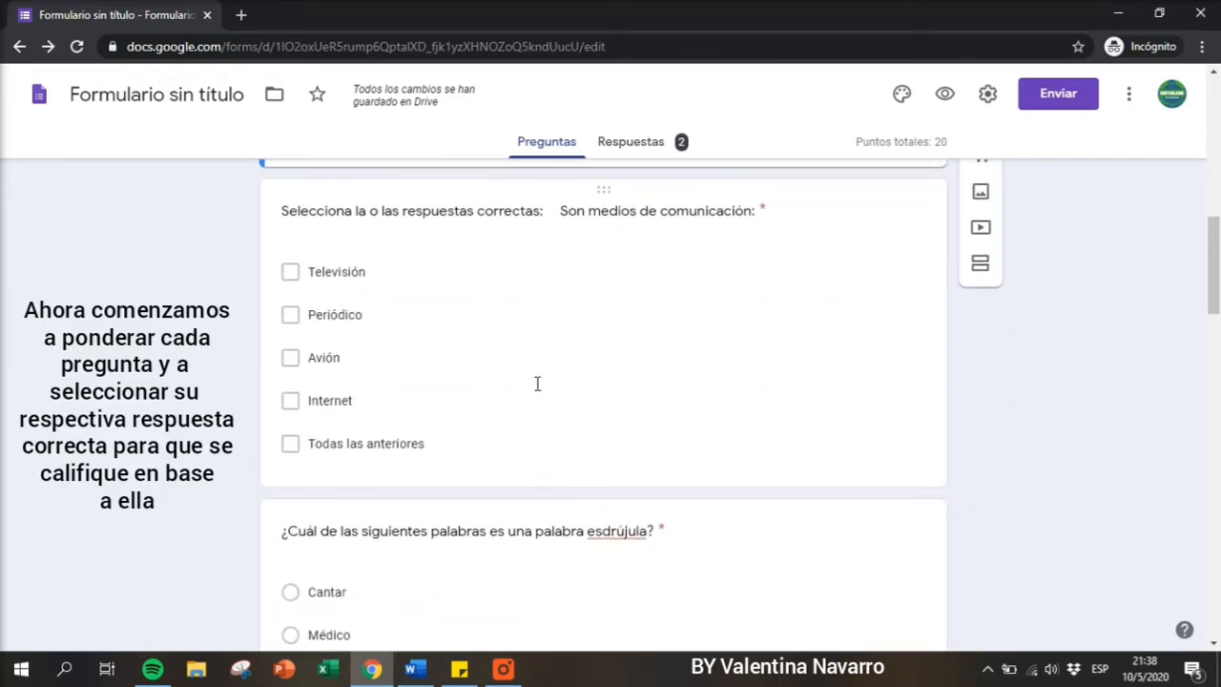
left_click(539, 381)
left_click(401, 441)
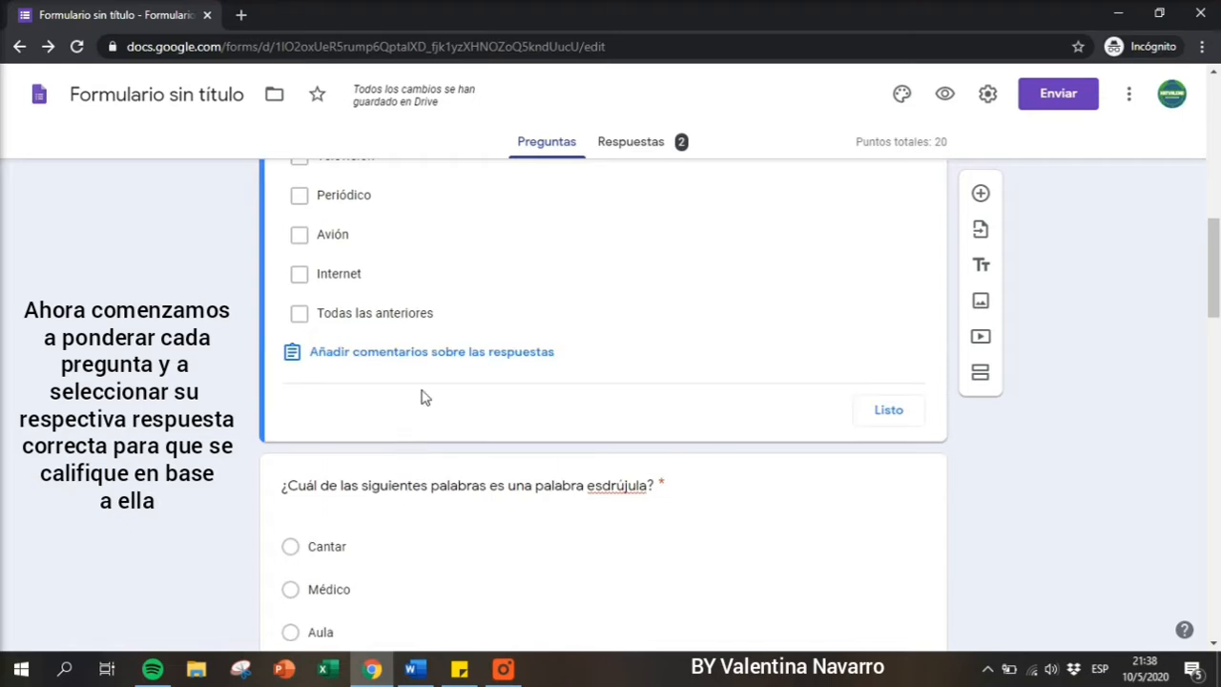
left_click(300, 259)
left_click(299, 296)
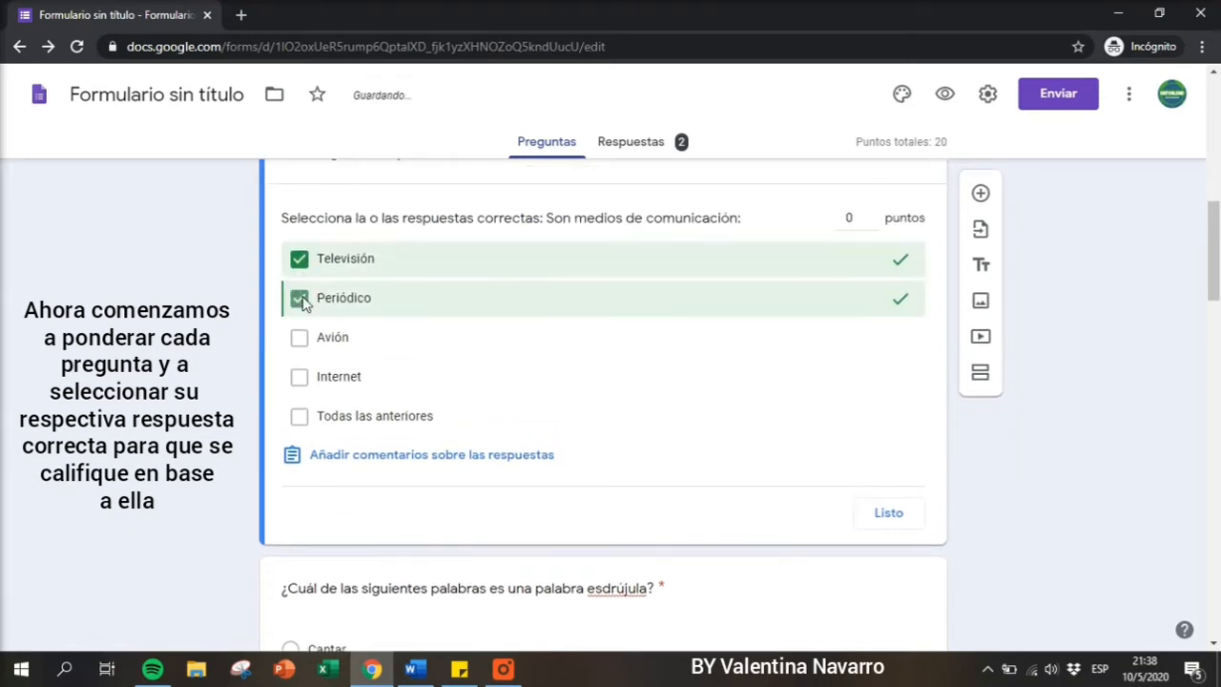
left_click(300, 376)
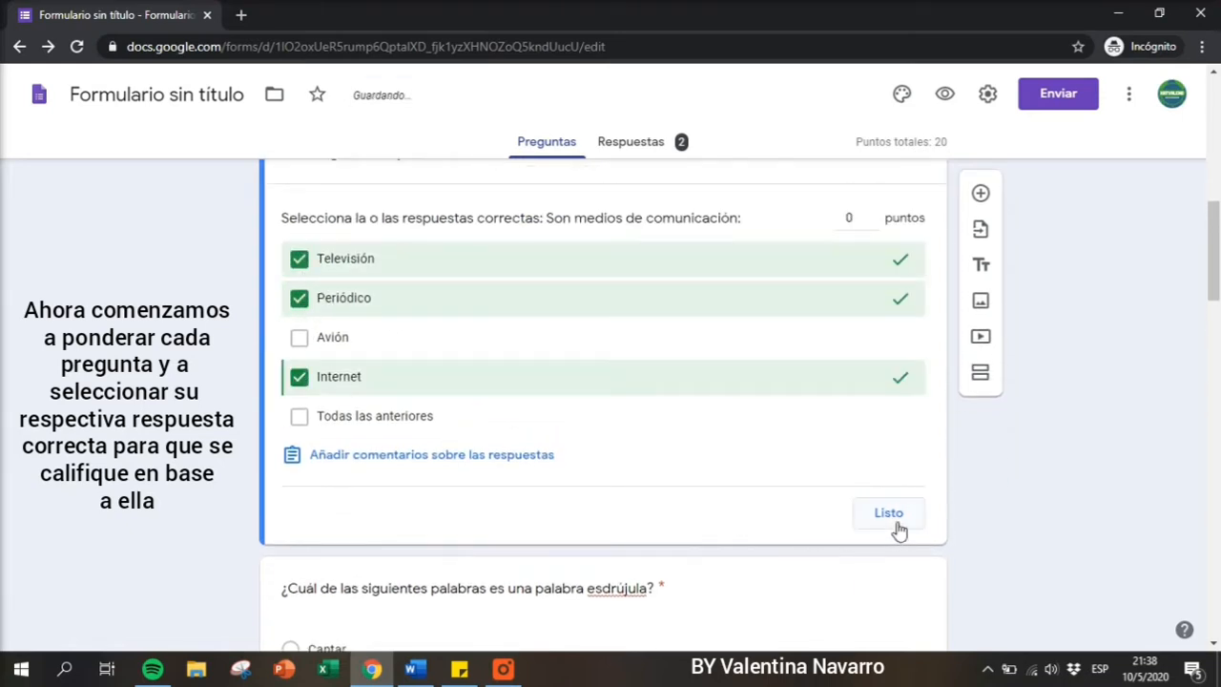
Assign 10 points to the "Son medios de comunicación" question and finish its answer key.
left_click(869, 220)
type("2")
double_click(870, 214)
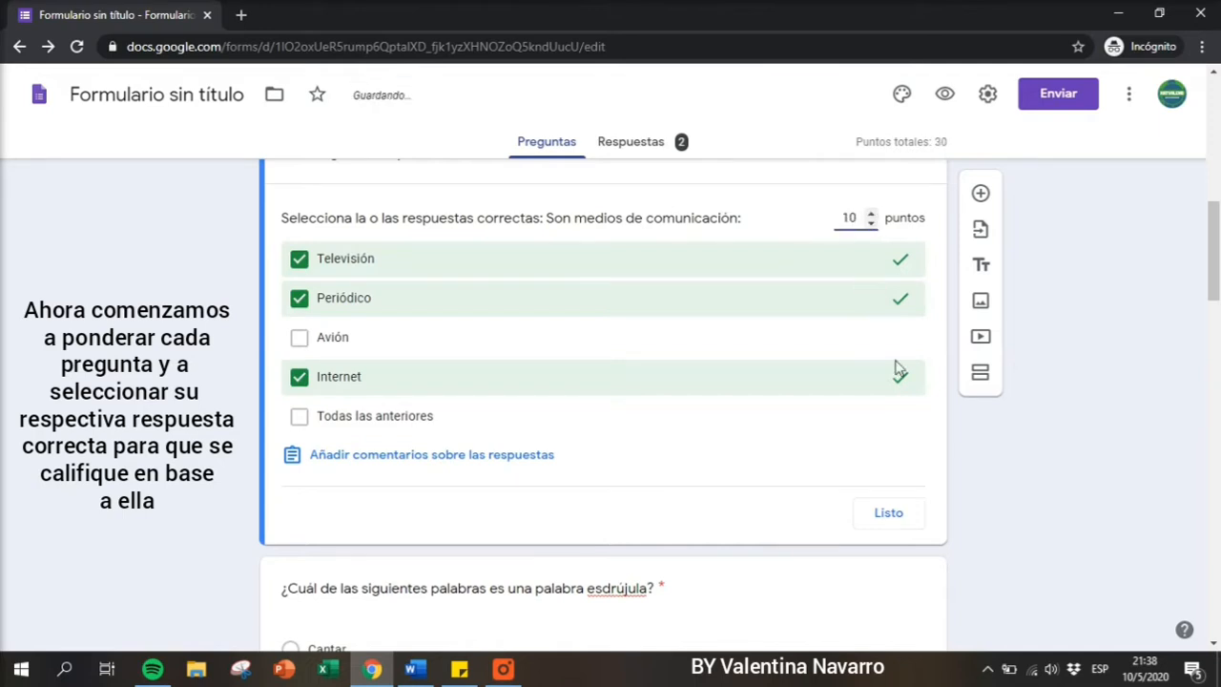
left_click(892, 512)
Mark Médico as the correct answer to the "palabra esdrújula" question, assign it 10 points, and finish its answer key.
scroll(688, 473, "down", 2)
scroll(688, 473, "down", 2)
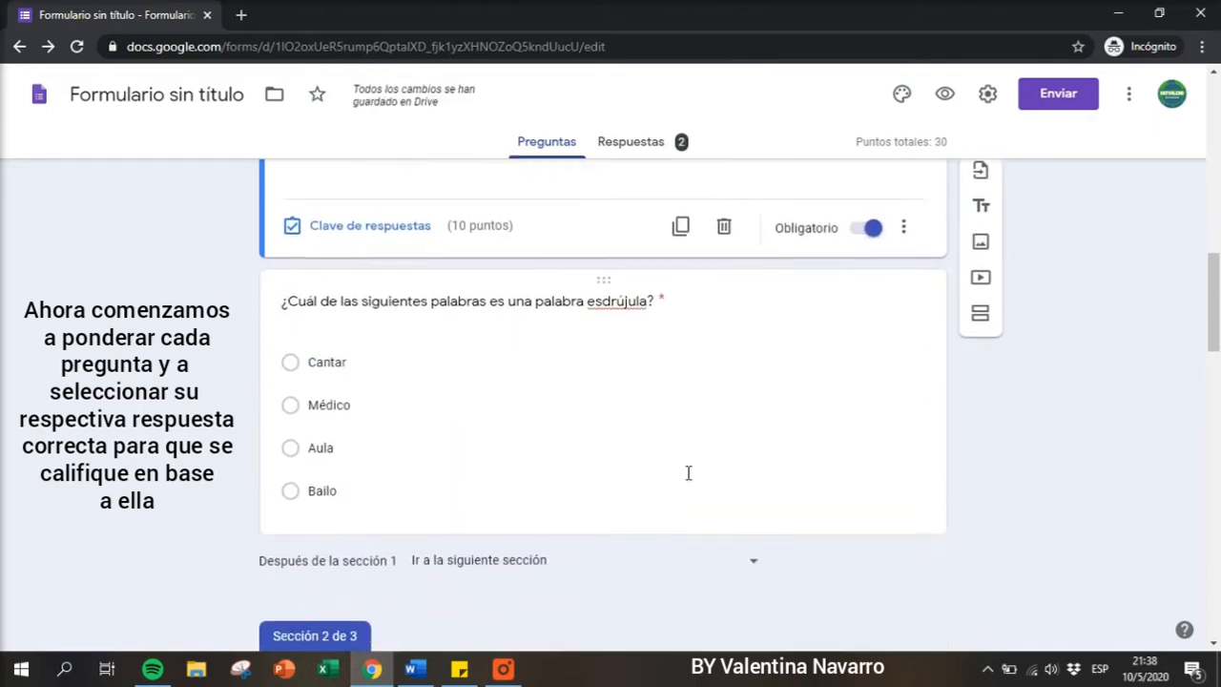
left_click(558, 300)
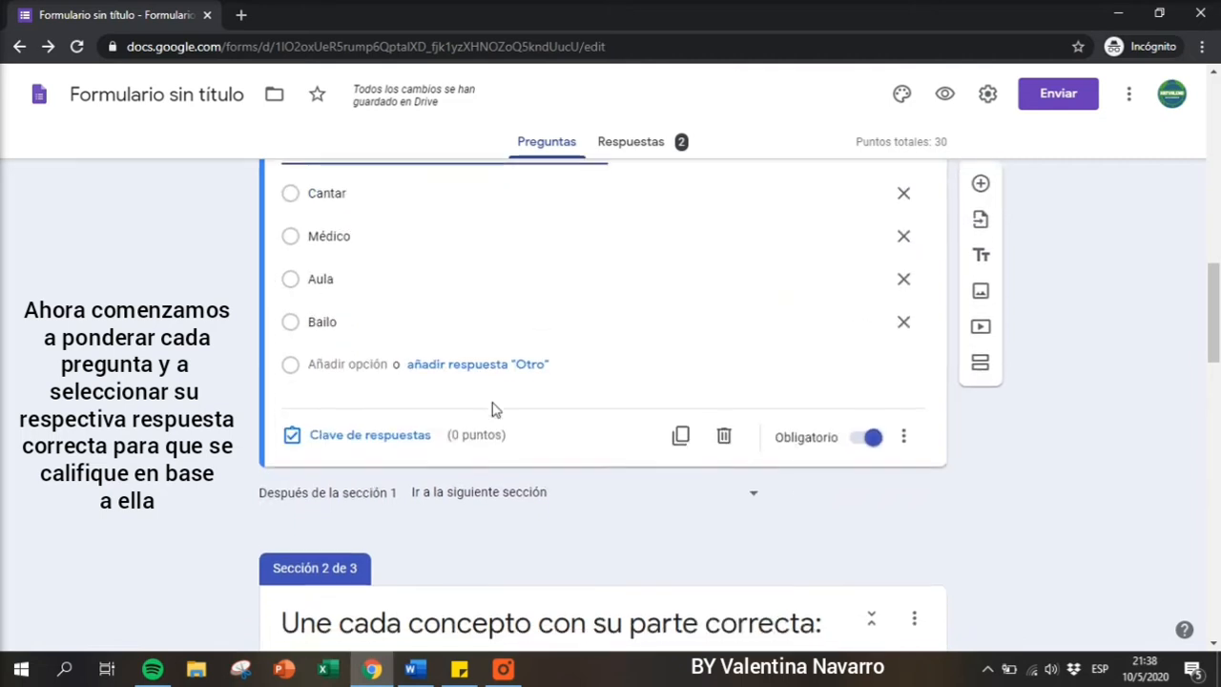
left_click(405, 426)
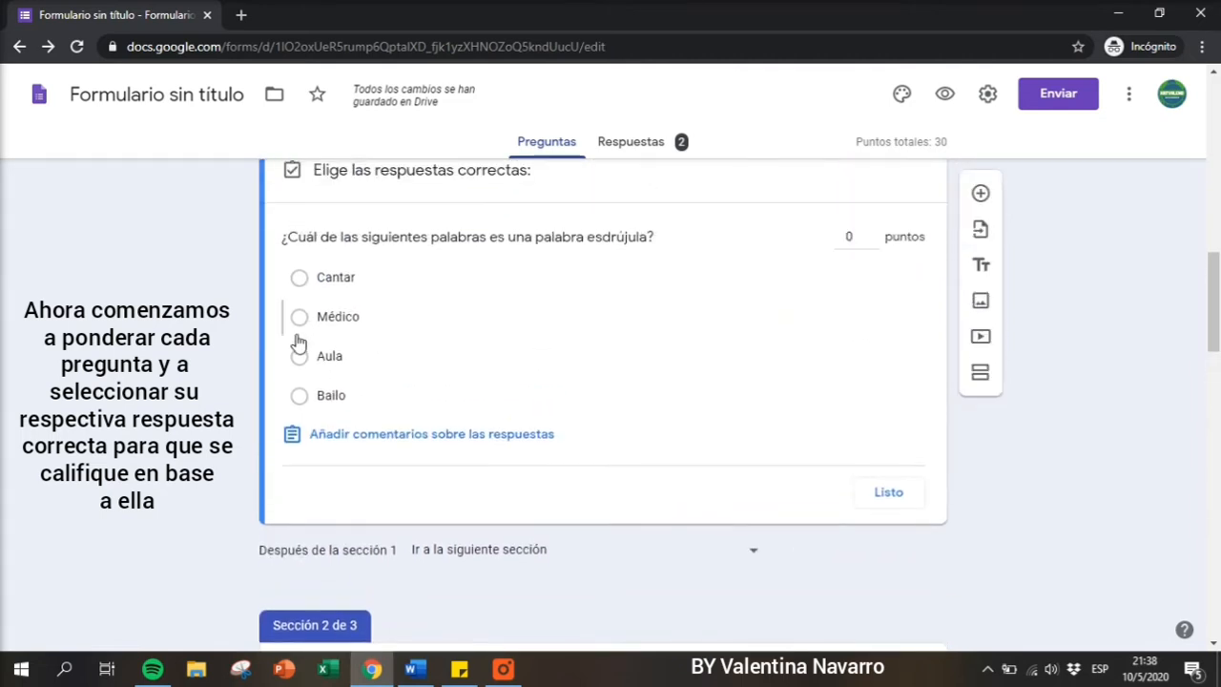
left_click(302, 318)
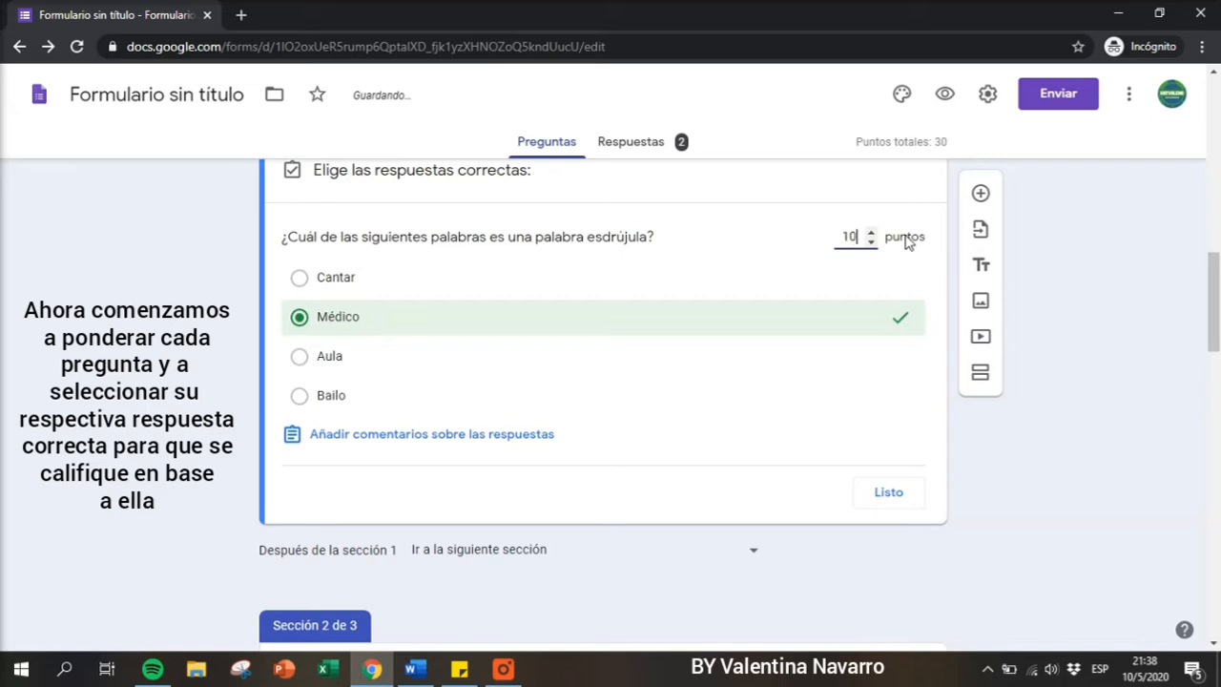
left_click(879, 492)
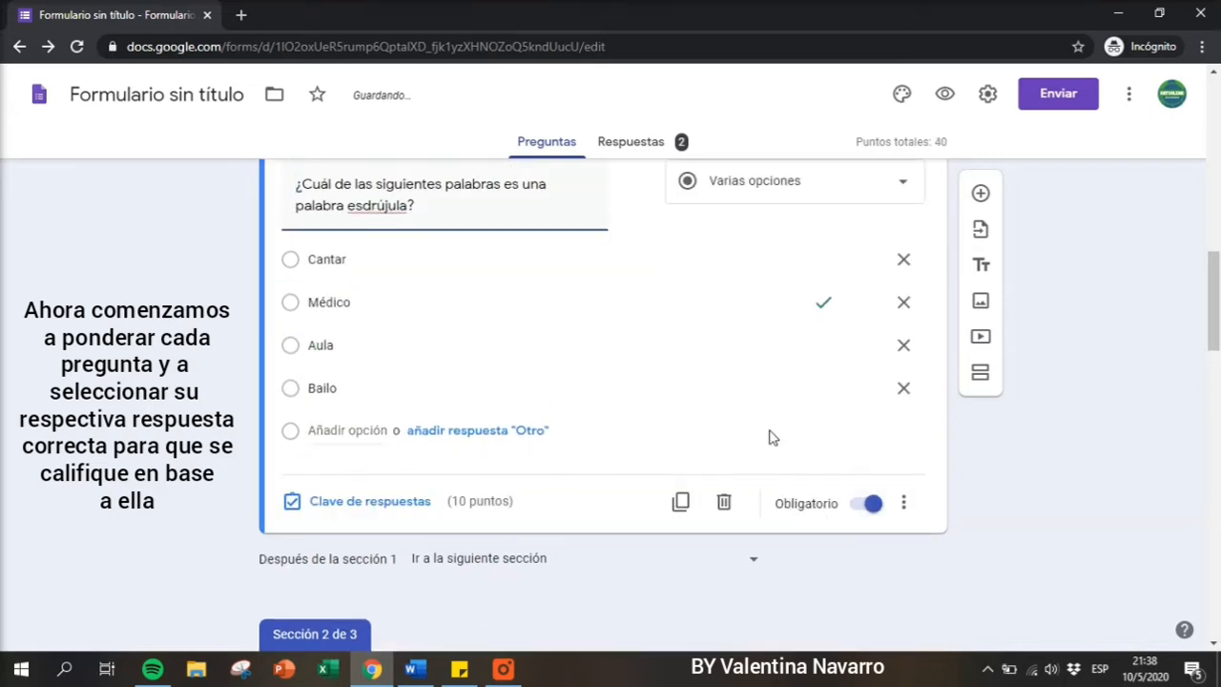
For "Las palabras agudas...", mark "tienen acento en la última sílaba." as correct, assign 10 points, and finish its answer key.
scroll(769, 436, "down", 2)
scroll(771, 428, "down", 4)
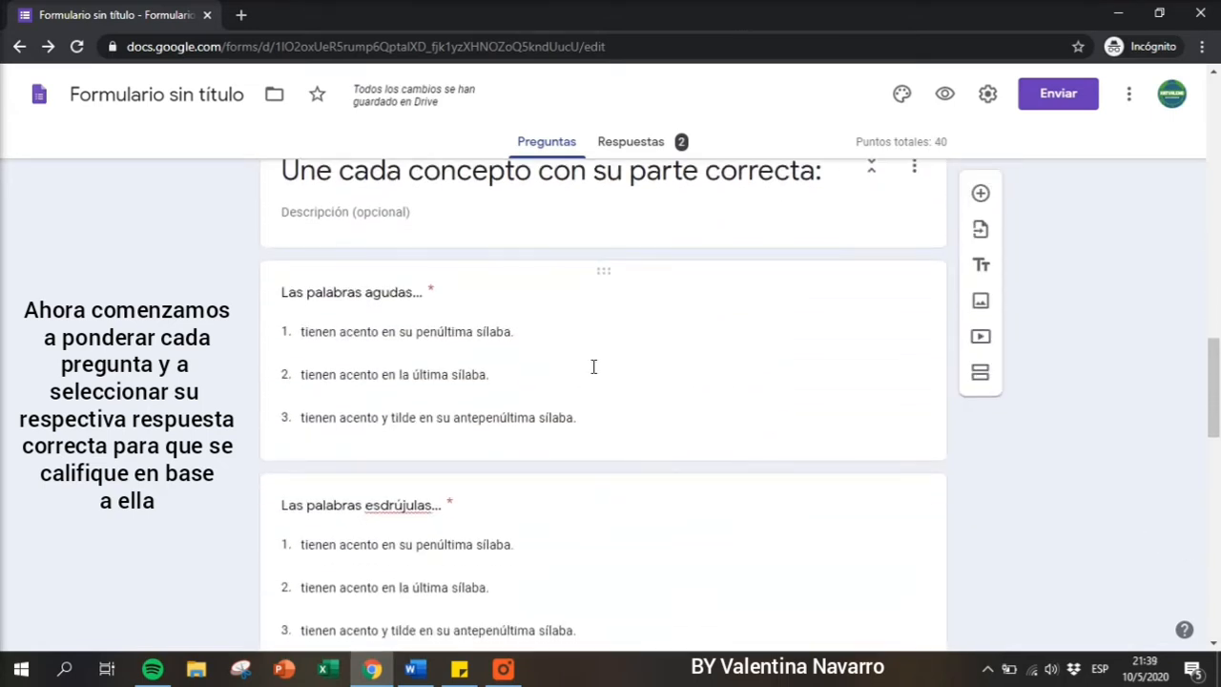
left_click(591, 365)
left_click(330, 429)
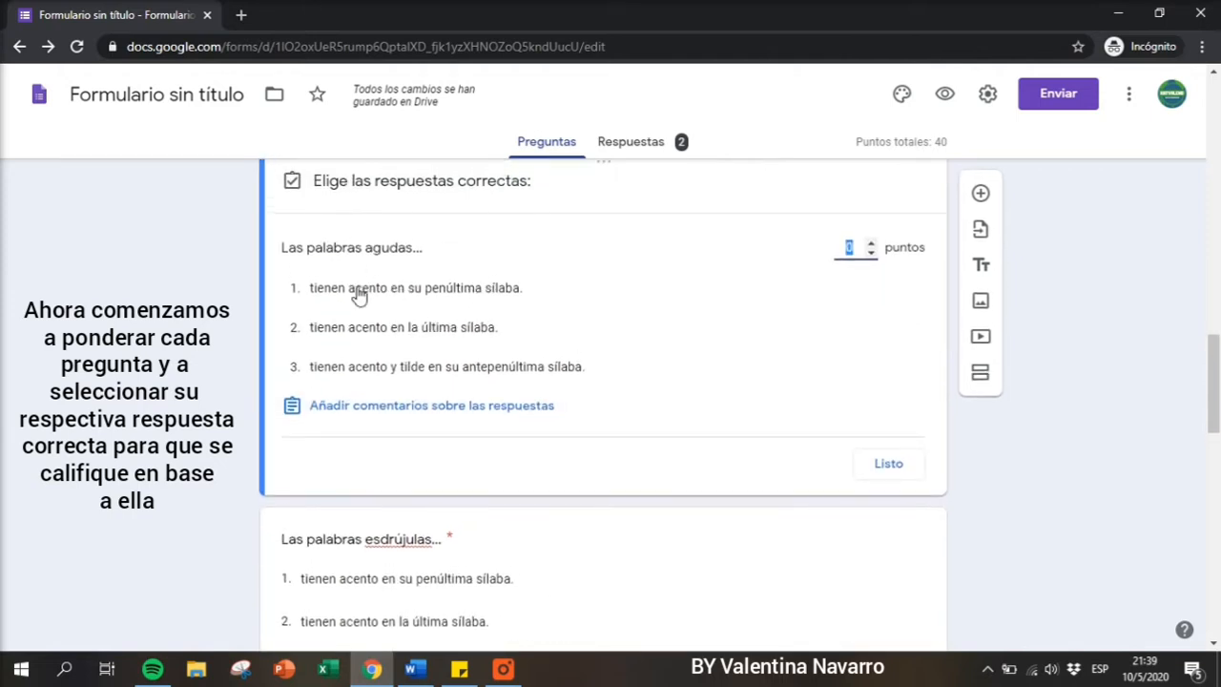
left_click(382, 329)
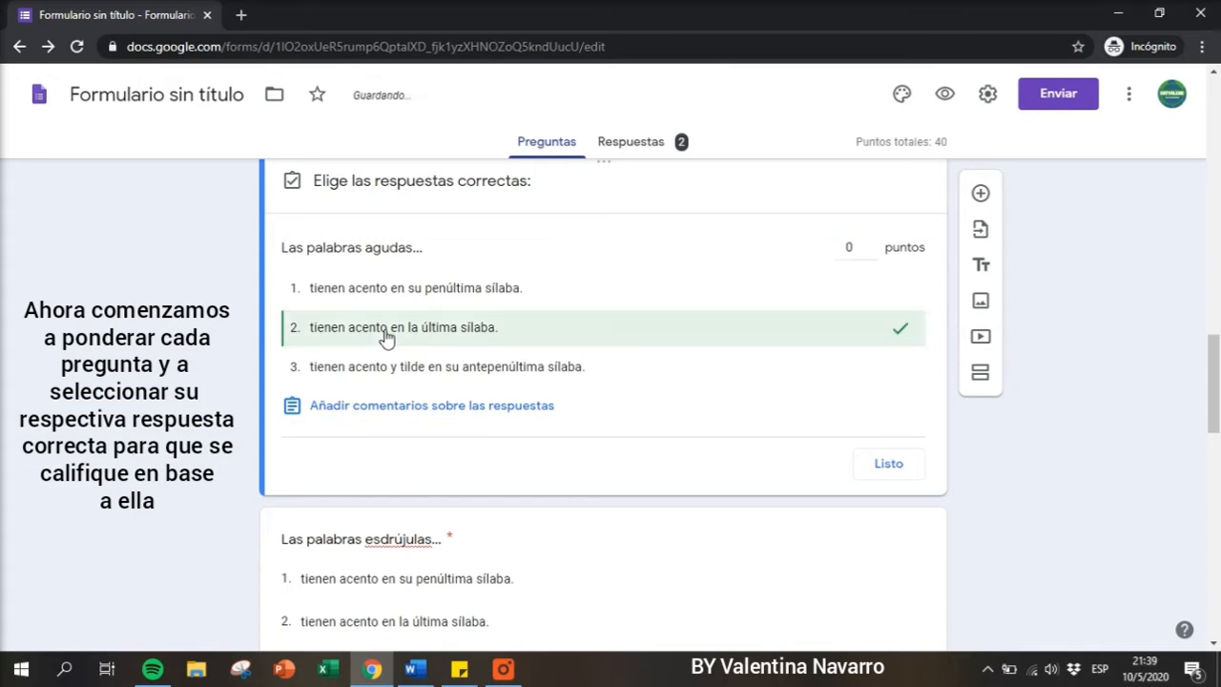
left_click(850, 247)
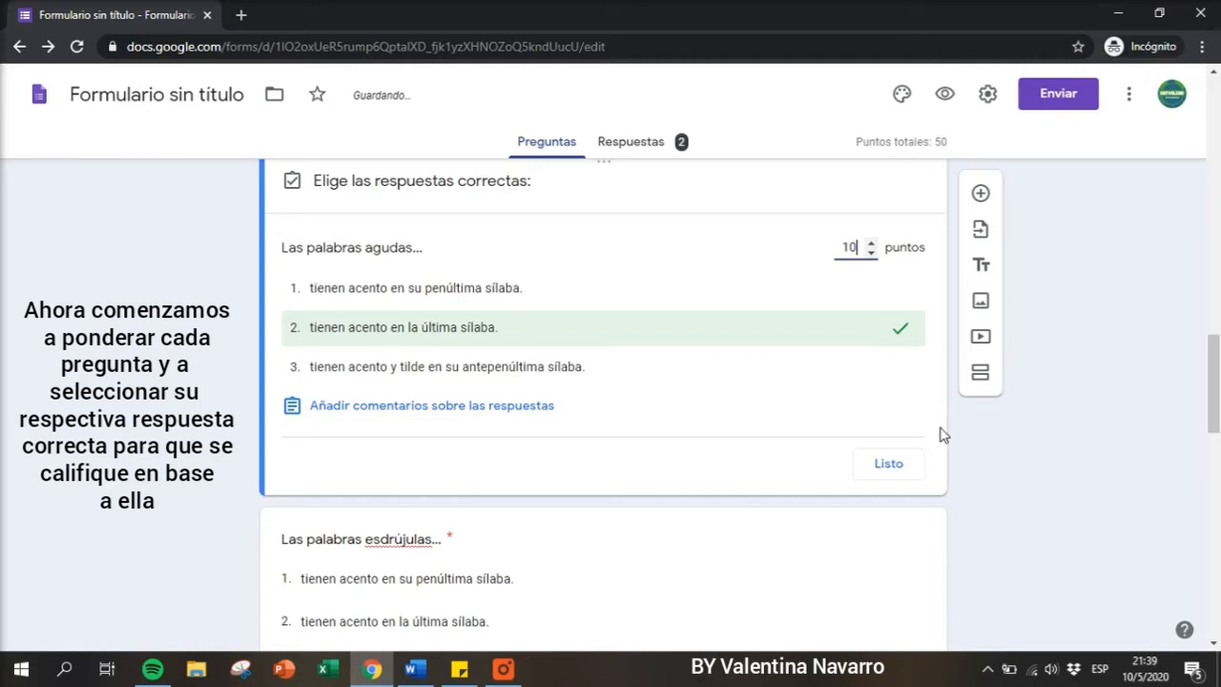
left_click(886, 463)
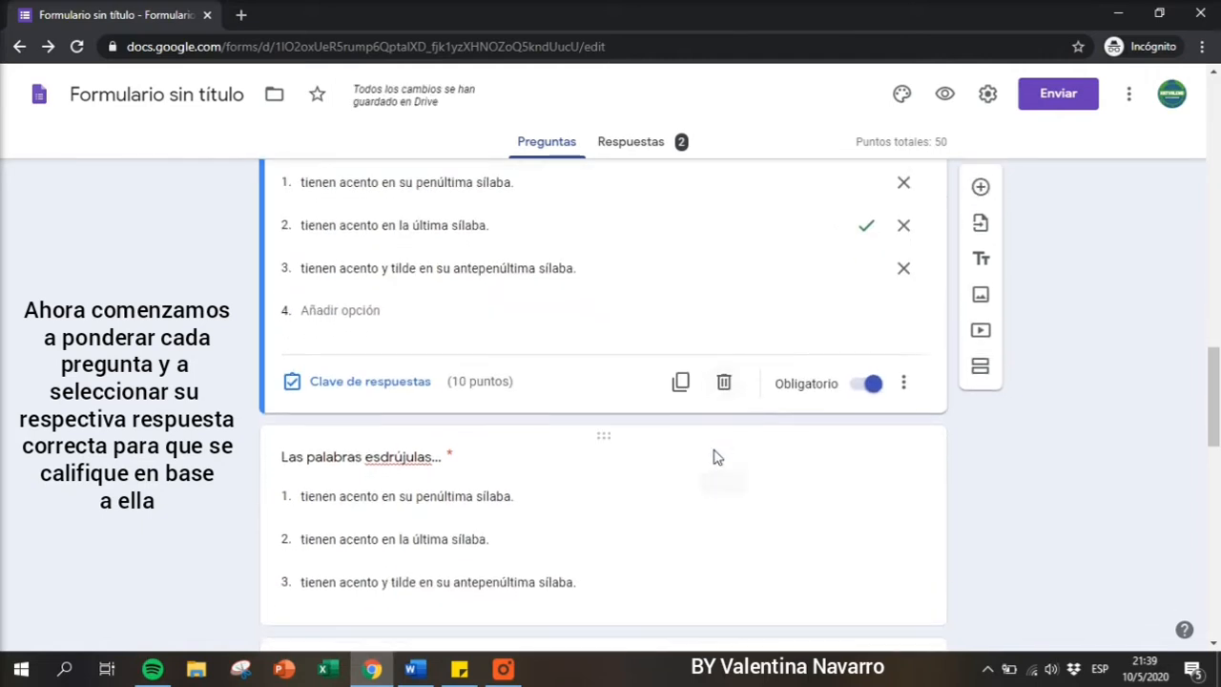
For "Las palabras esdrújulas...", mark "tienen acento y tilde en su antepenúltima sílaba." as correct, assign 10 points, and finish its answer key.
scroll(717, 456, "down", 2)
left_click(623, 392)
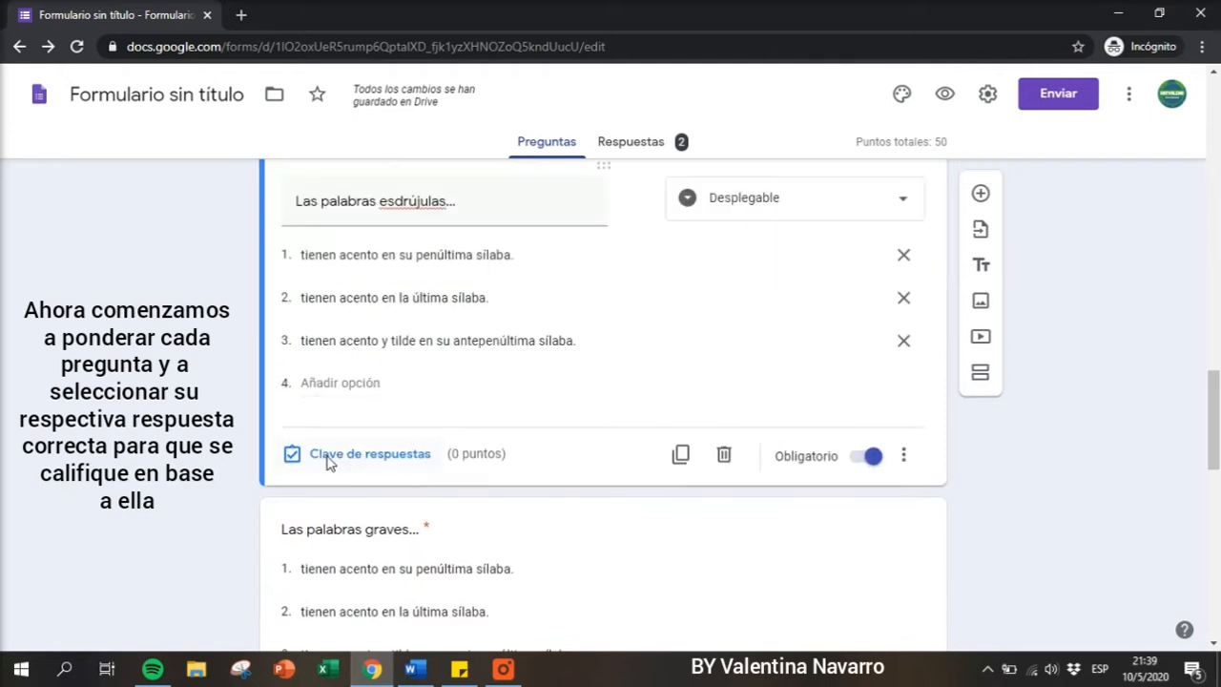
left_click(329, 455)
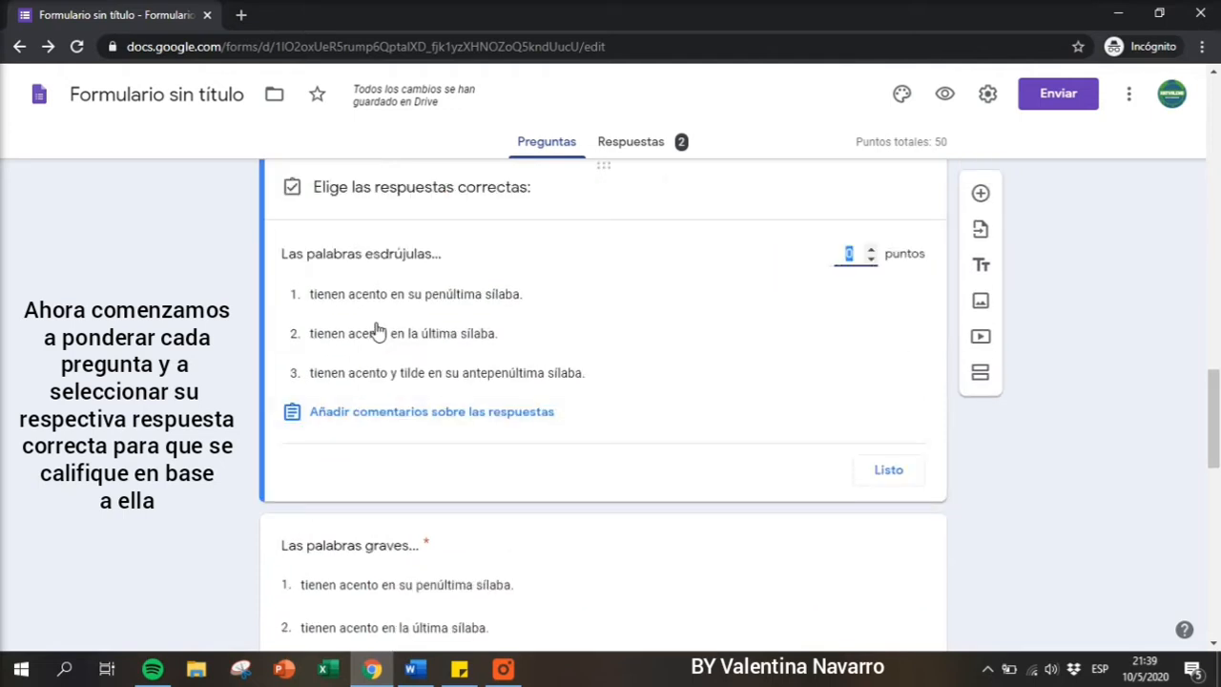
left_click(387, 386)
left_click(847, 254)
type("10")
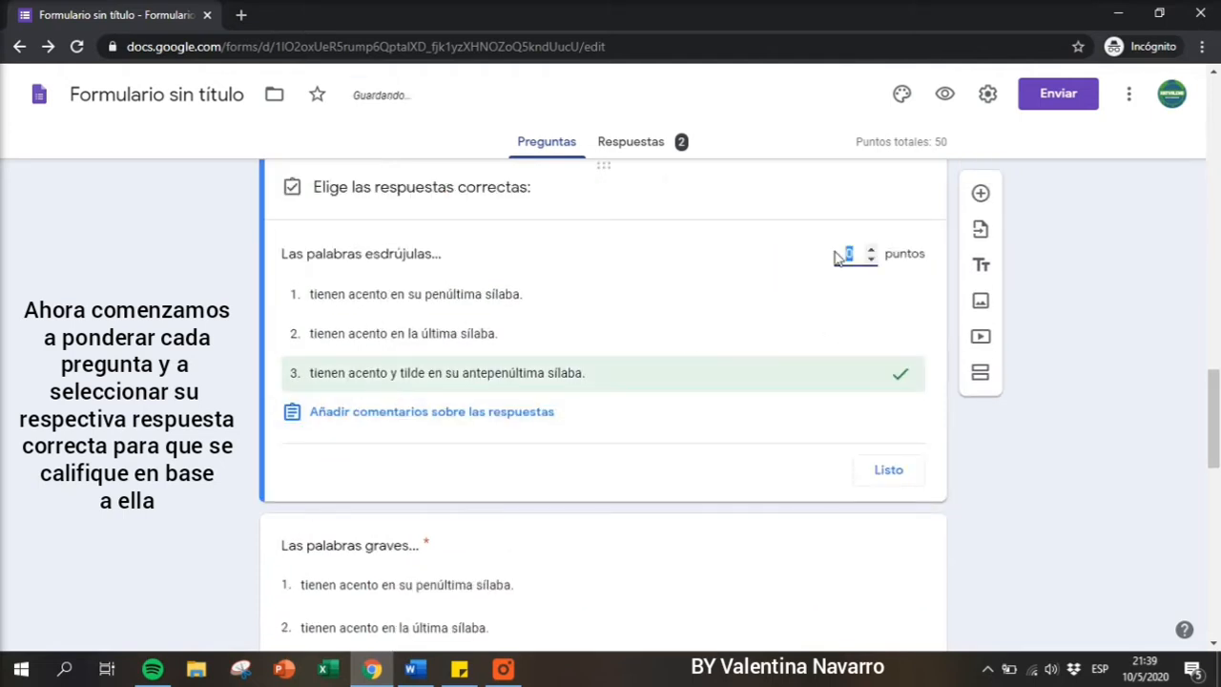
left_click(879, 477)
For "Las palabras graves...", mark "tienen acento en su penúltima sílaba." as correct, assign 10 points, and finish its answer key.
scroll(642, 450, "down", 3)
left_click(417, 401)
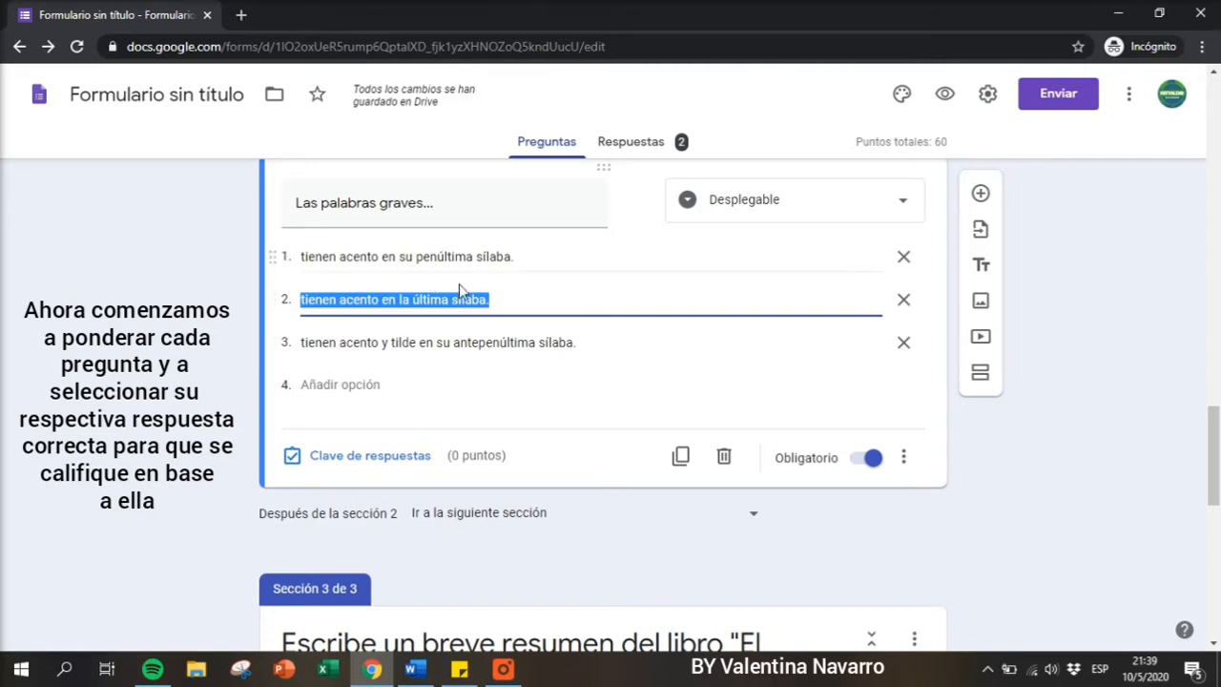
left_click(361, 455)
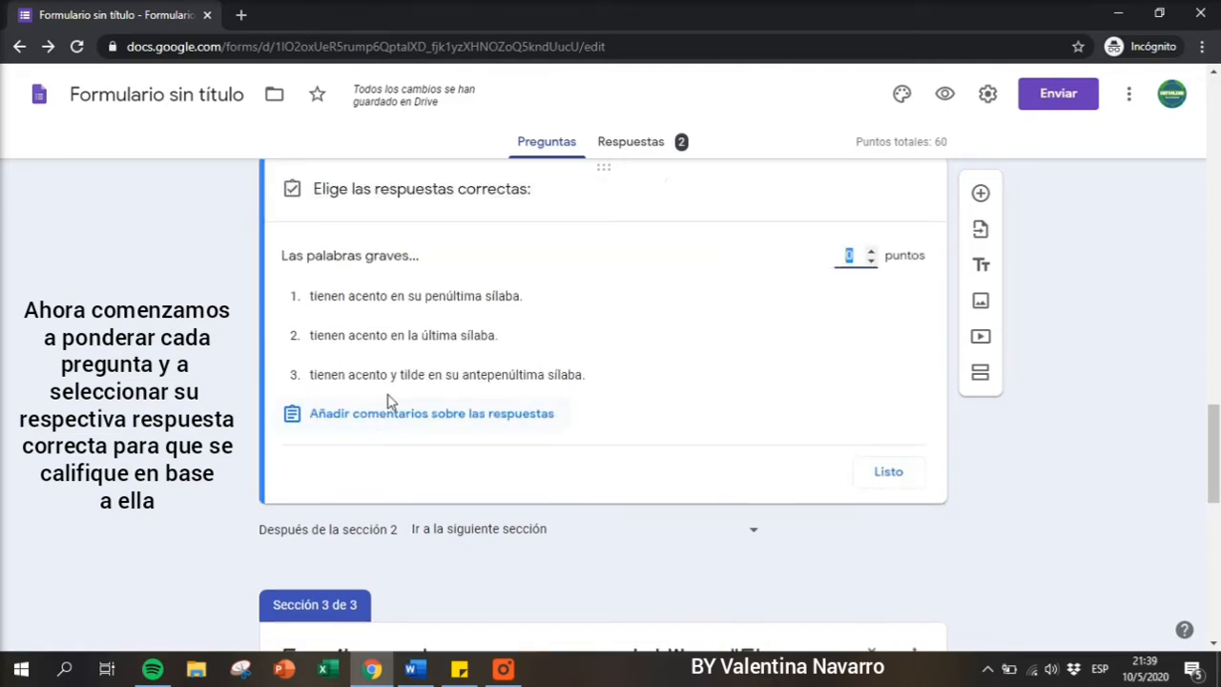
left_click(432, 305)
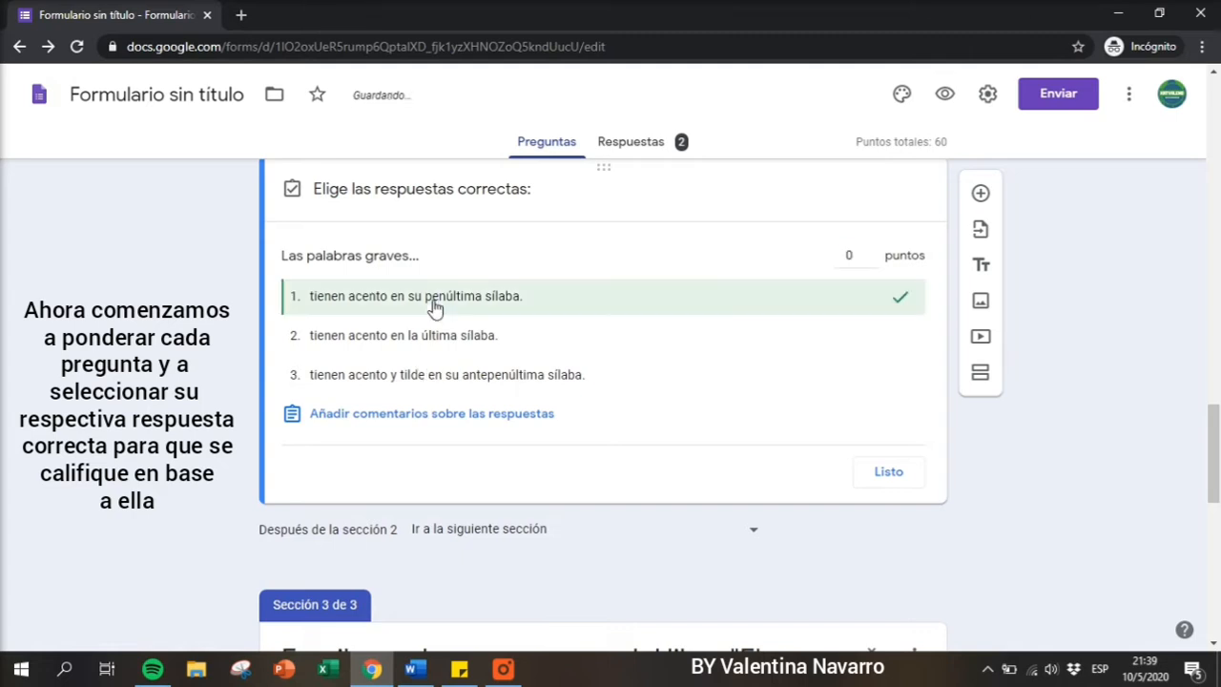
left_click(845, 254)
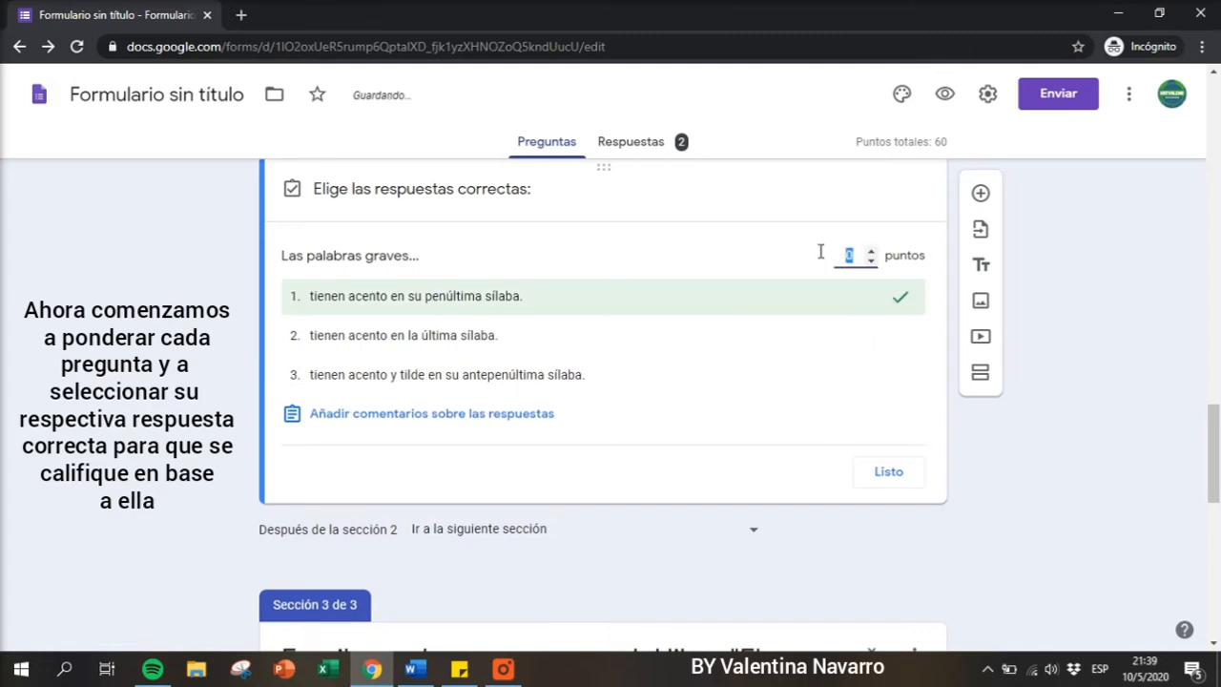
type("10")
left_click(888, 471)
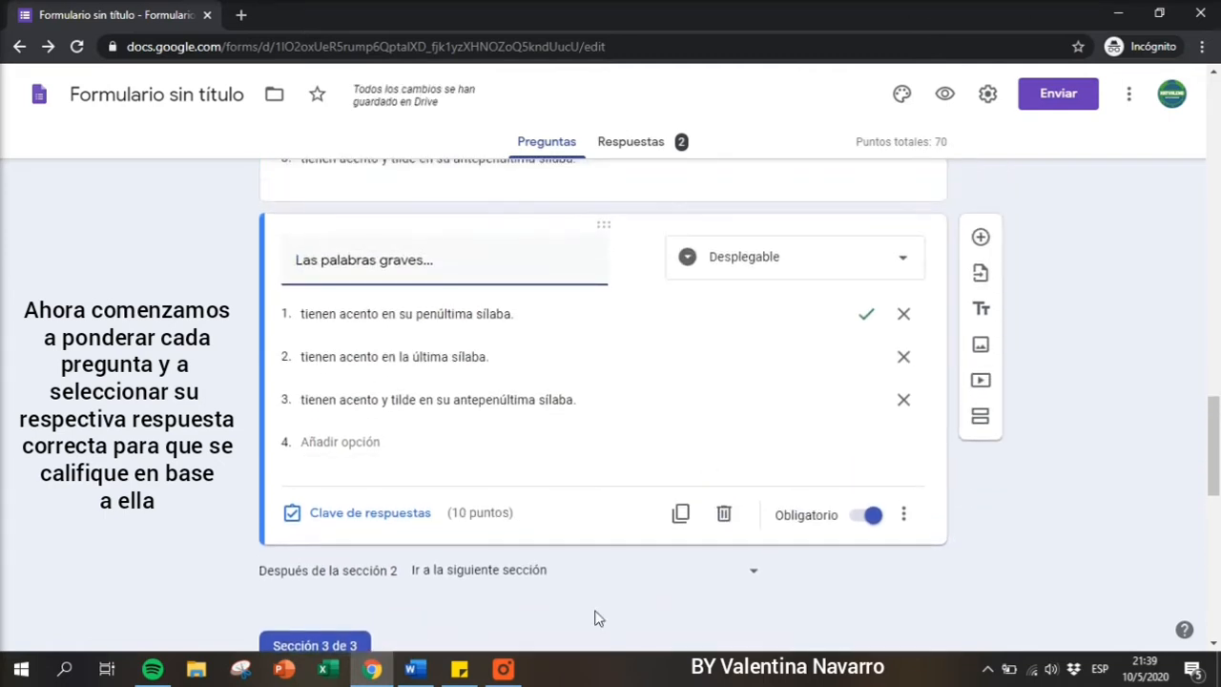
left_click(503, 668)
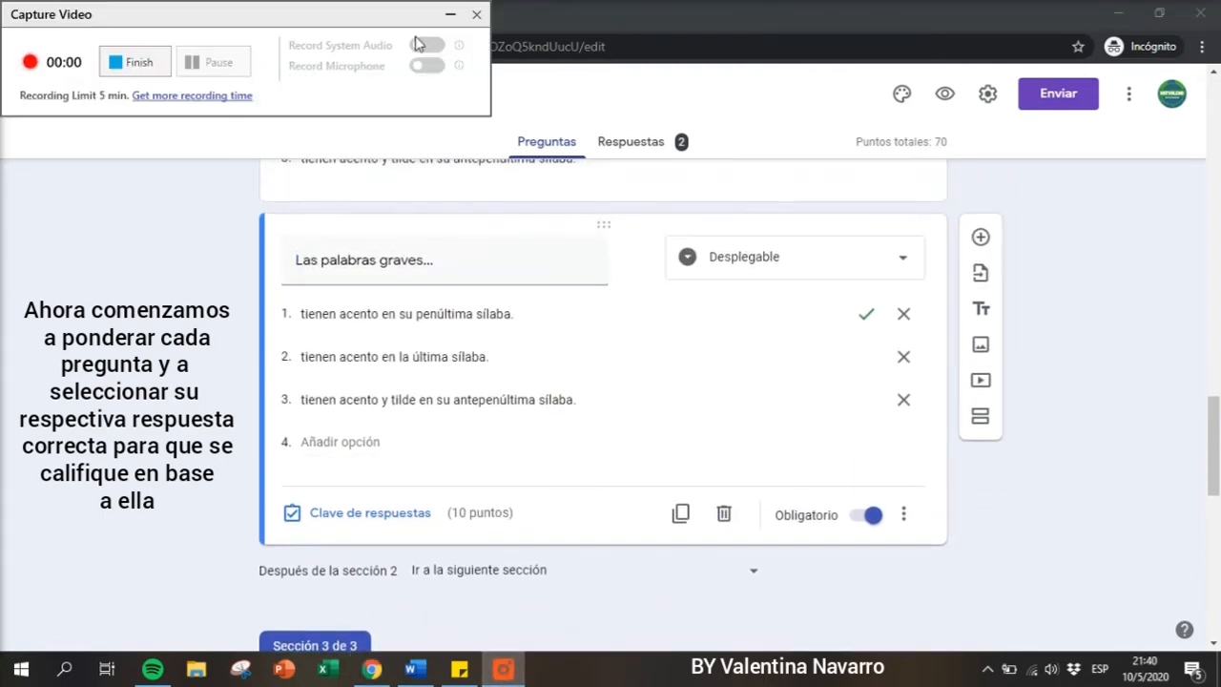
left_click(450, 15)
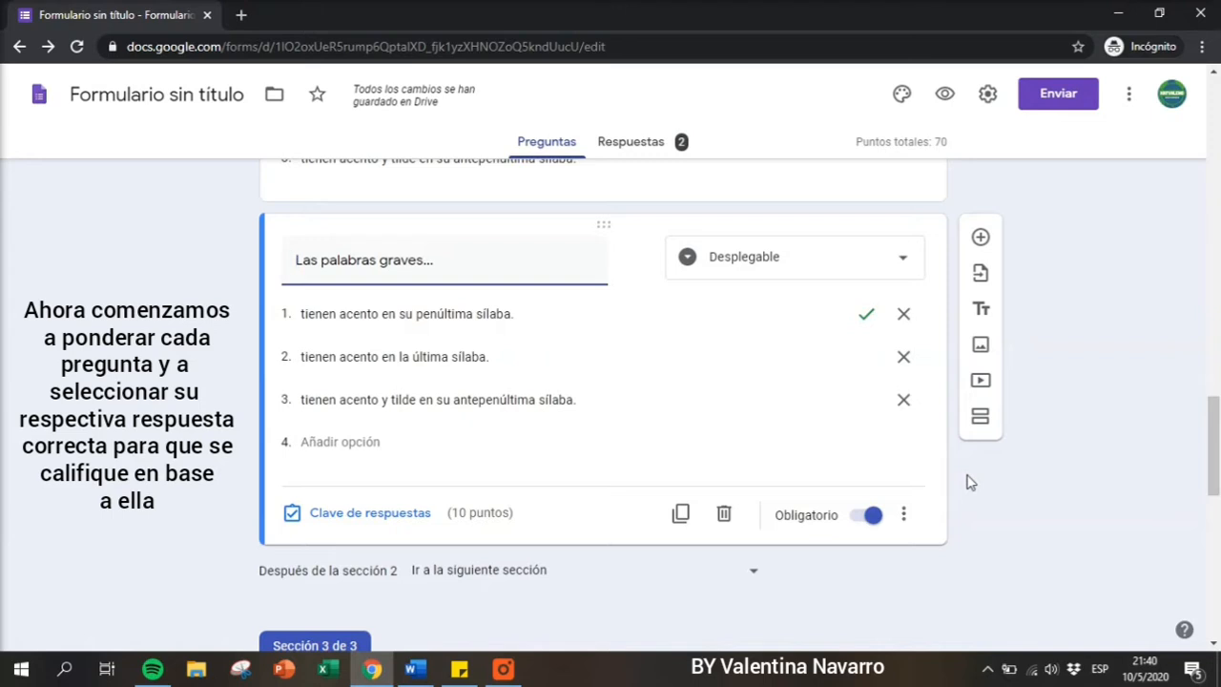
Assign 30 points to the "Tu resumen:" paragraph question in section 3 and finish its answer key.
scroll(839, 515, "down", 4)
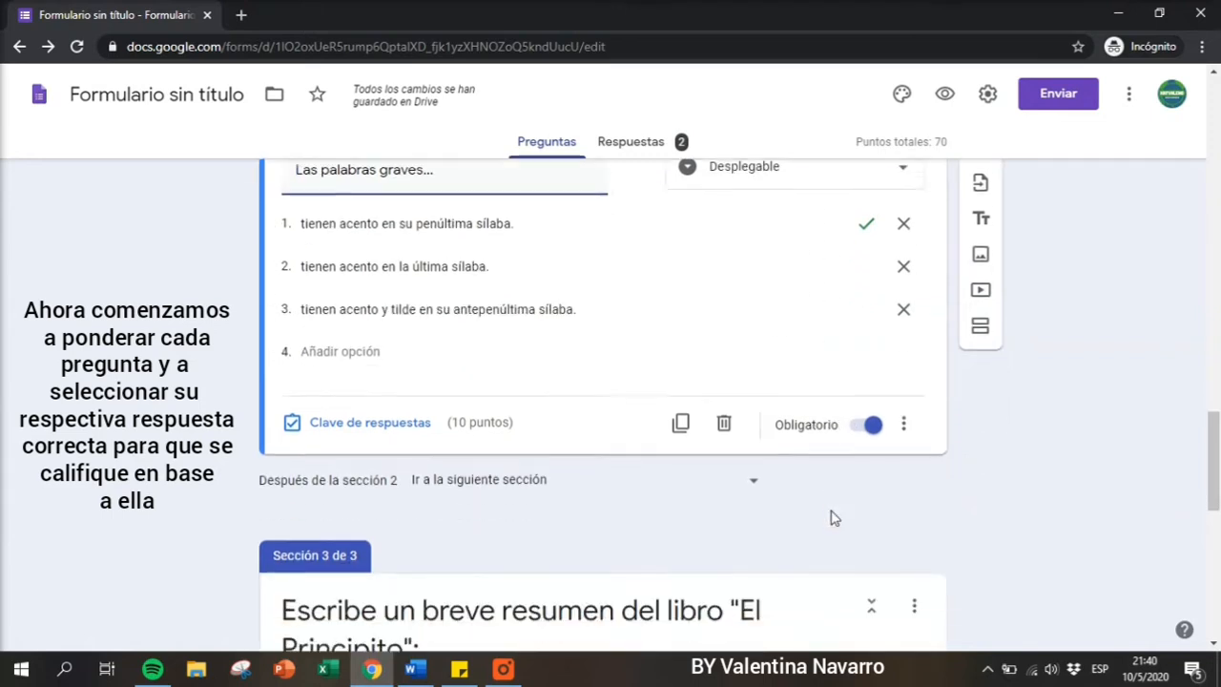
scroll(830, 515, "down", 2)
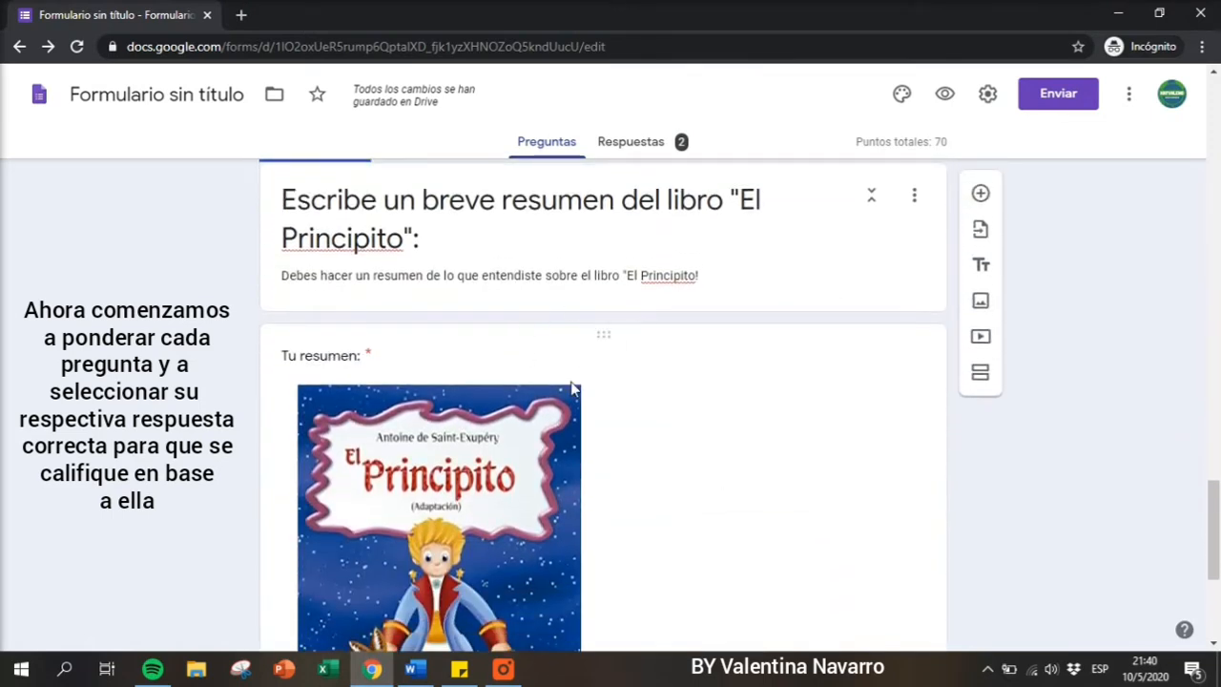
scroll(546, 445, "down", 3)
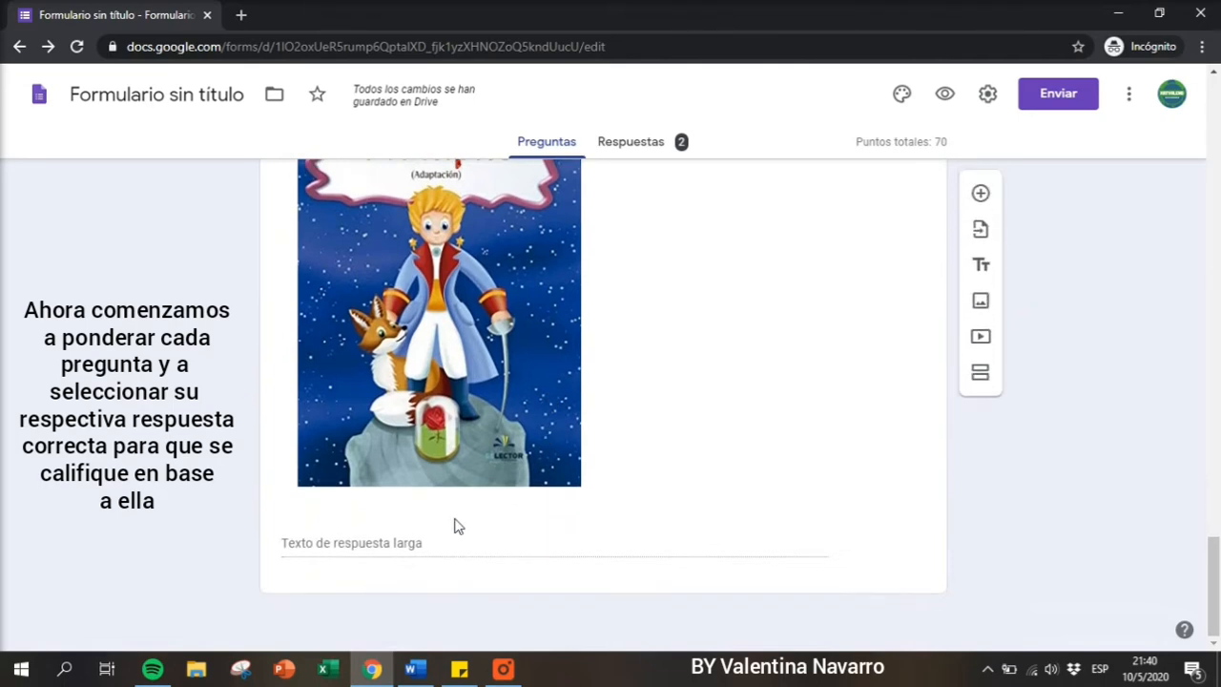
left_click(454, 525)
scroll(697, 403, "down", 4)
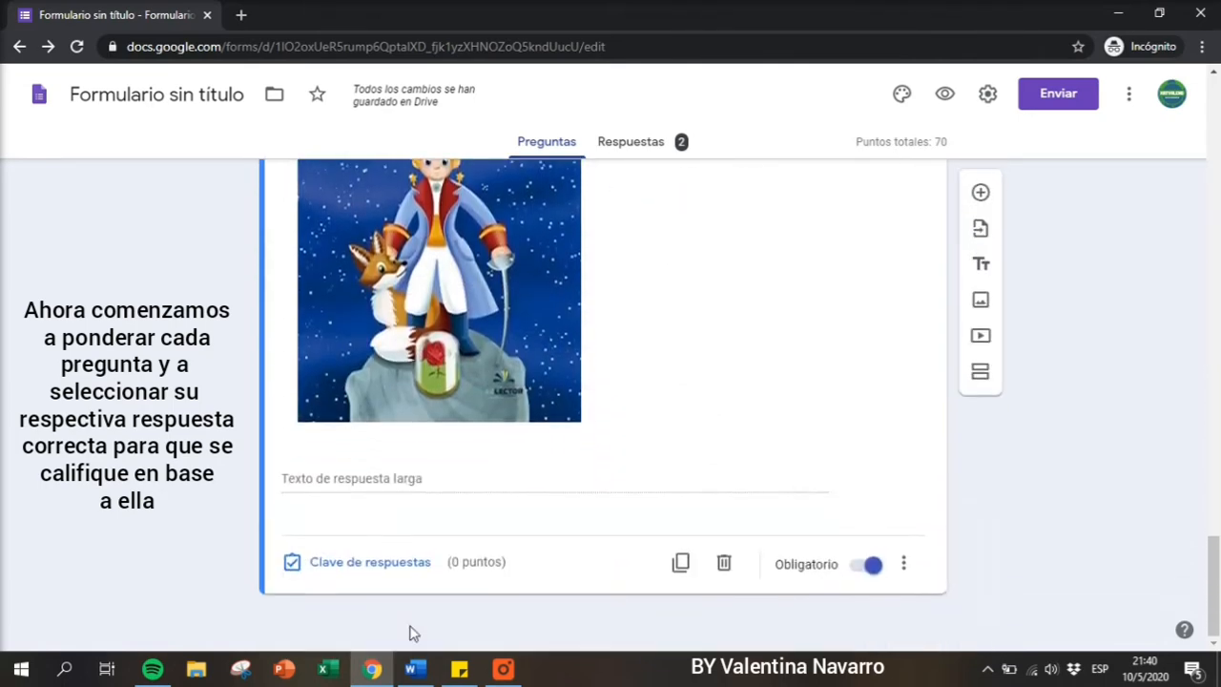
left_click(354, 570)
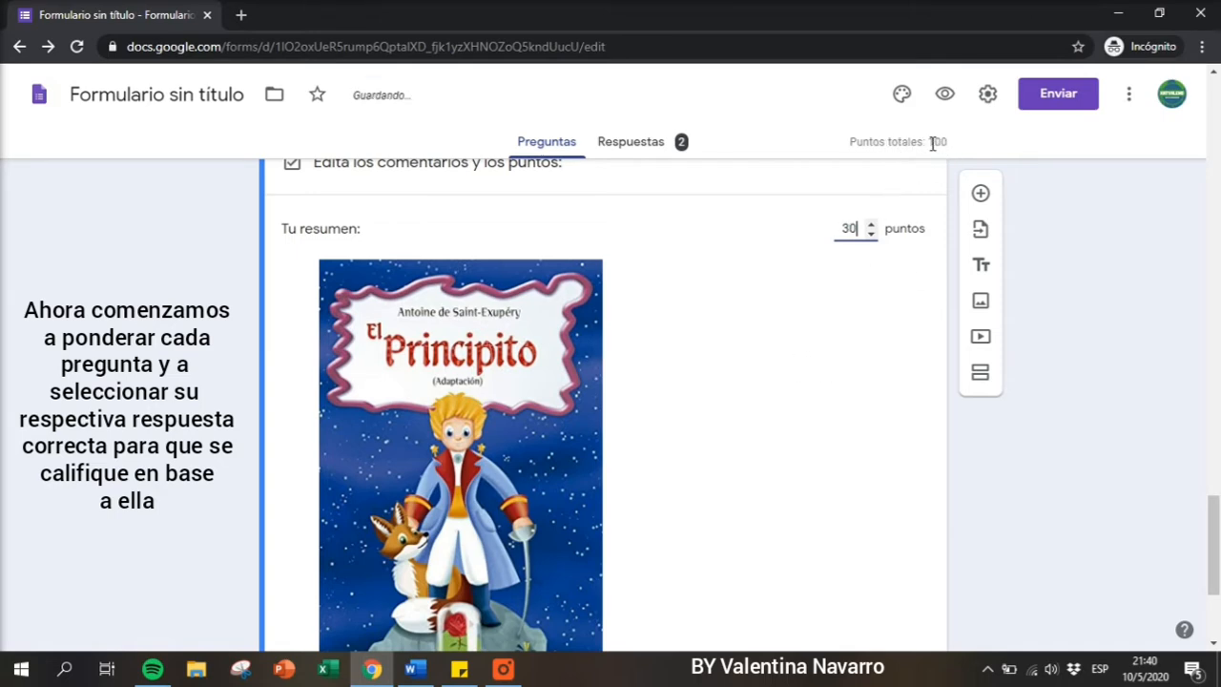
scroll(735, 386, "down", 3)
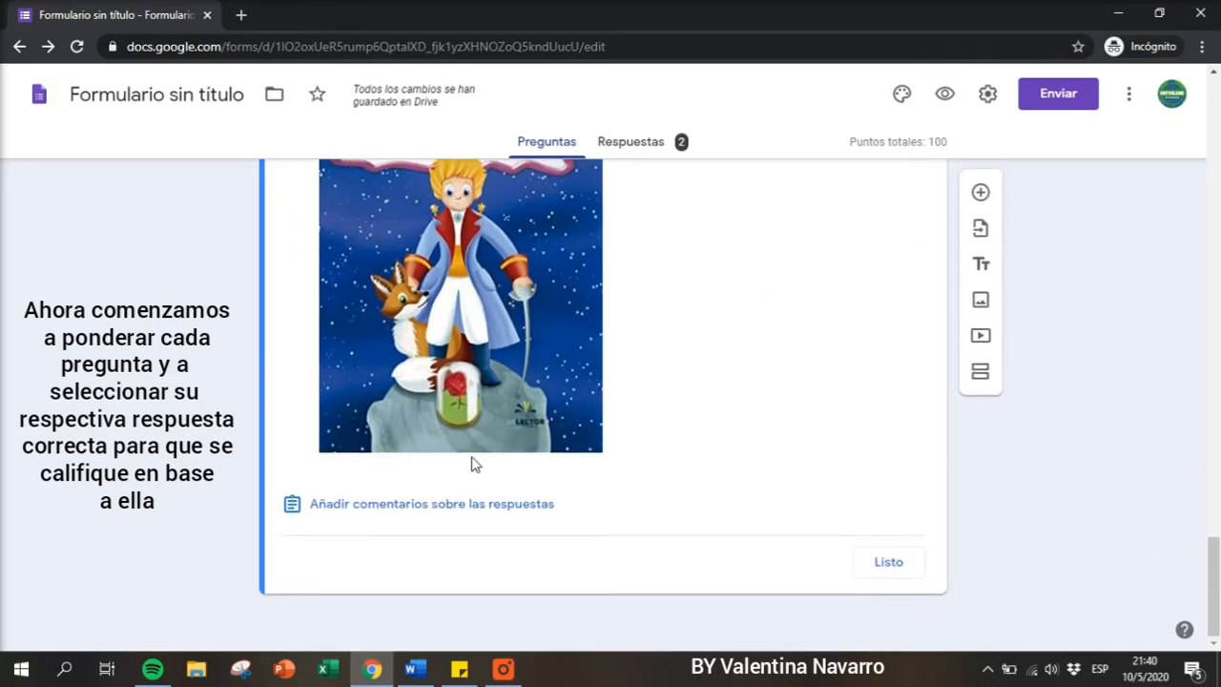
scroll(719, 414, "up", 3)
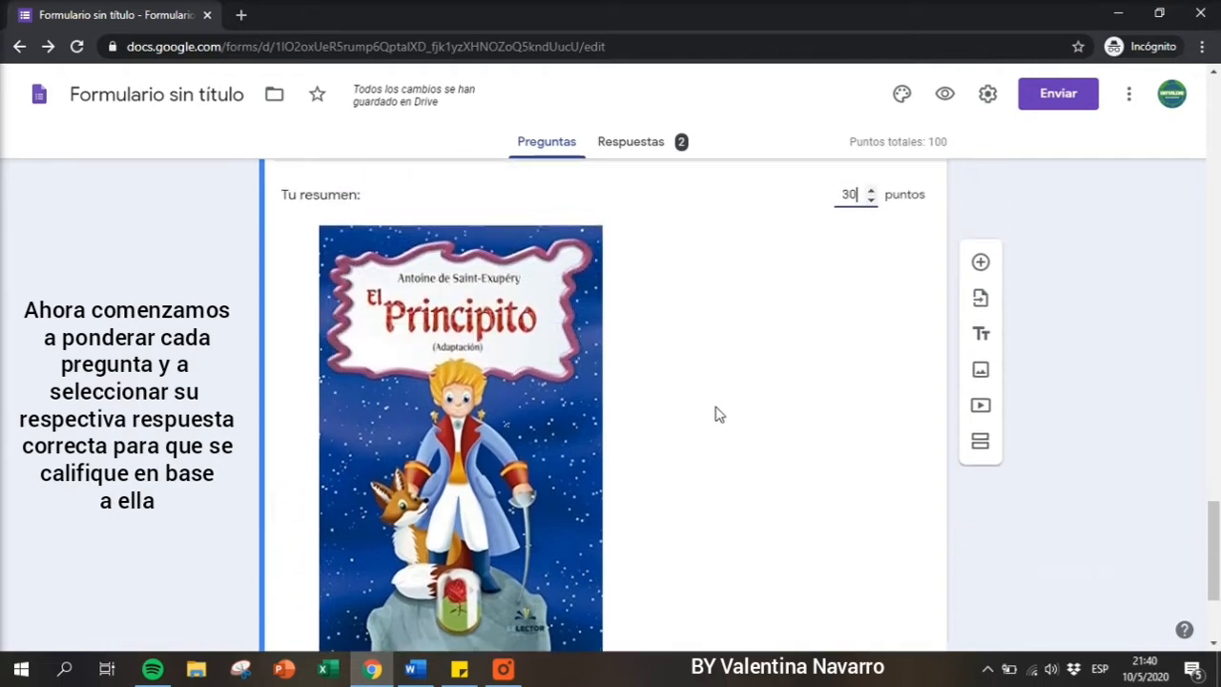
scroll(722, 408, "down", 2)
scroll(722, 408, "down", 1)
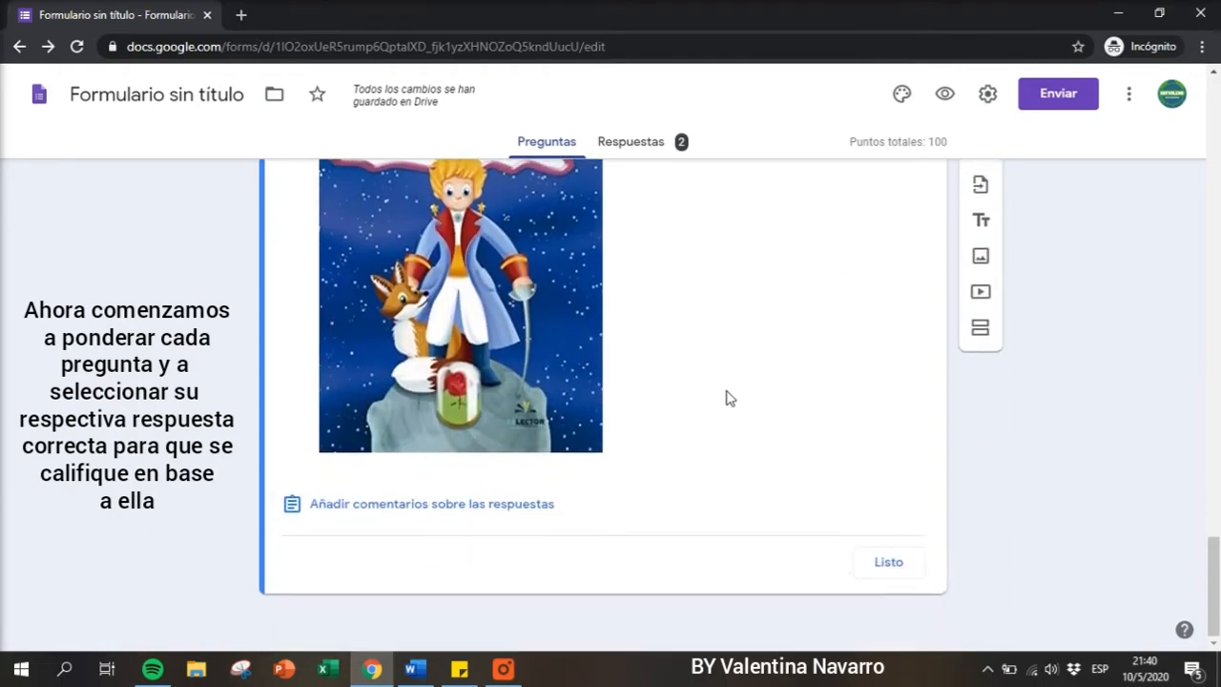
left_click(869, 577)
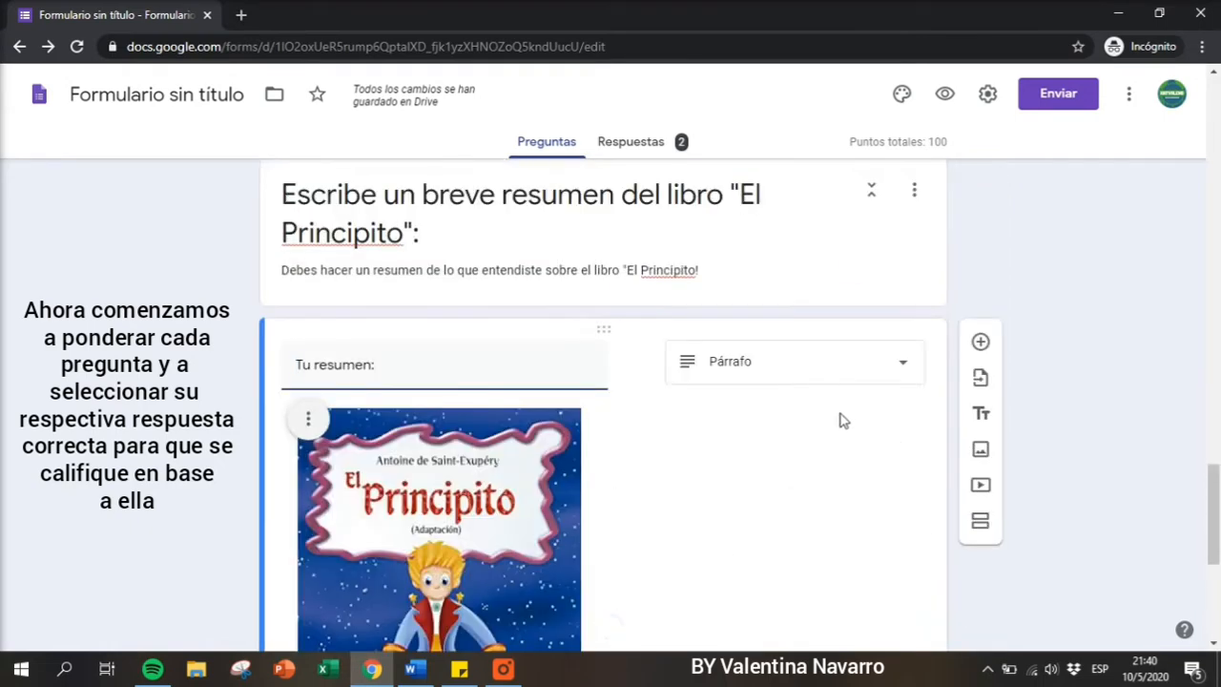
scroll(841, 416, "down", 4)
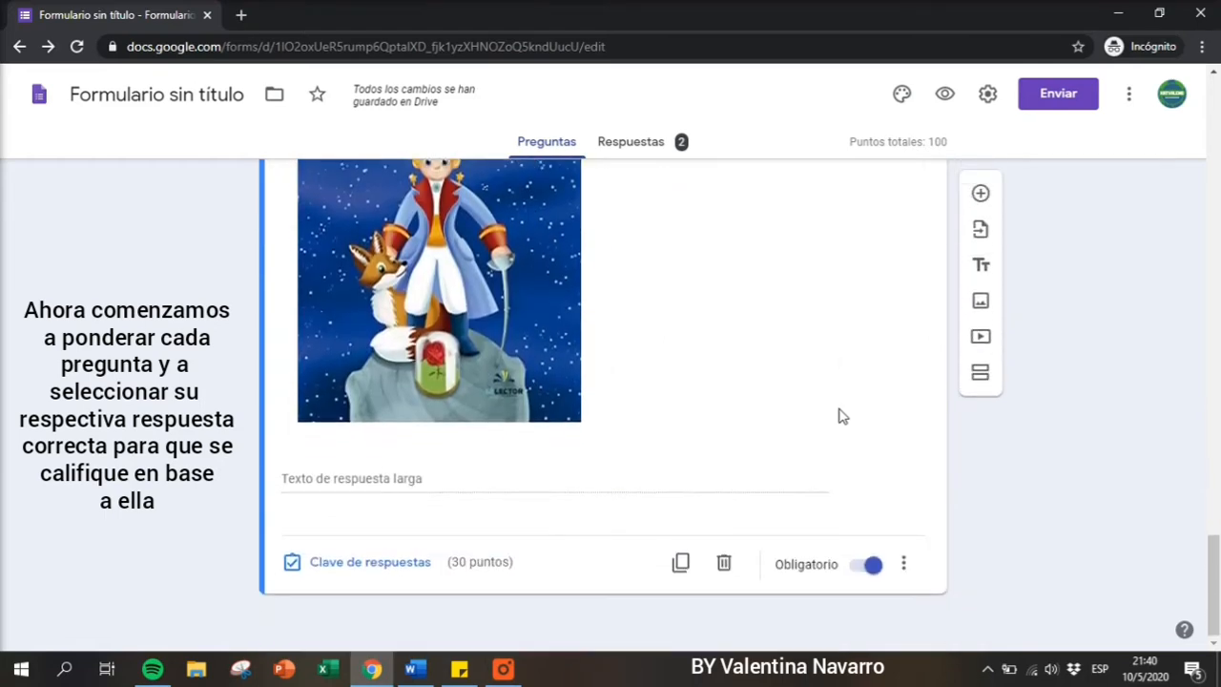
scroll(841, 416, "up", 6)
scroll(840, 408, "up", 4)
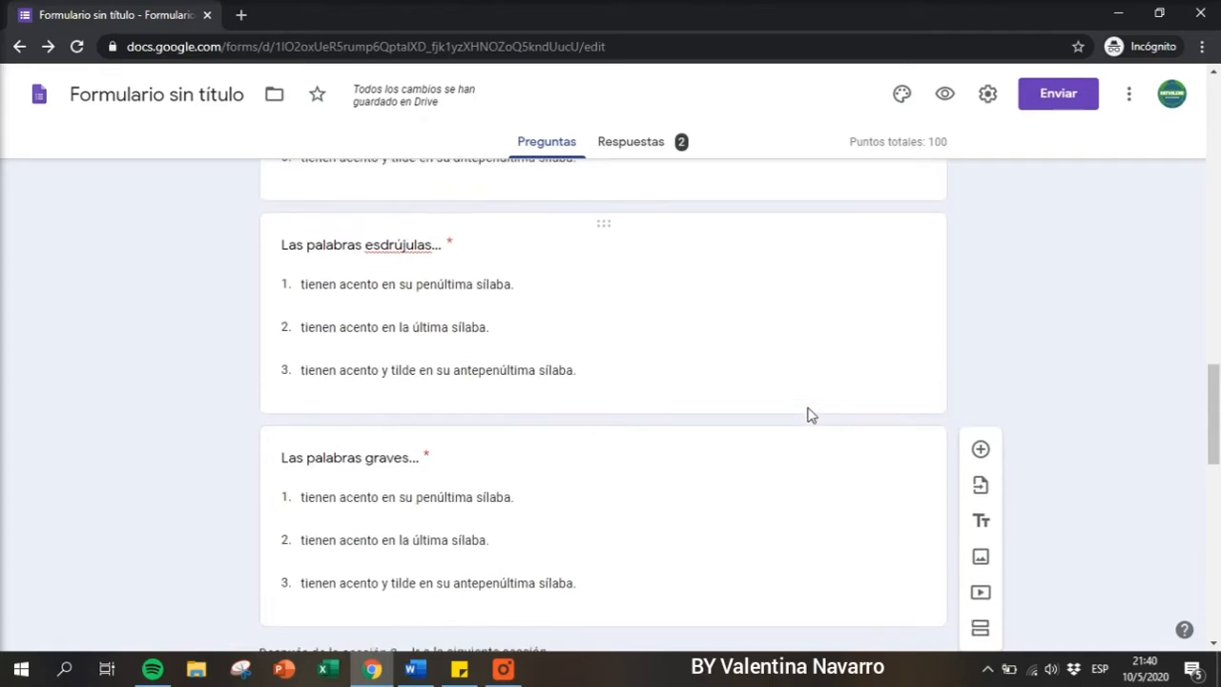
scroll(808, 410, "down", 4)
scroll(806, 408, "up", 10)
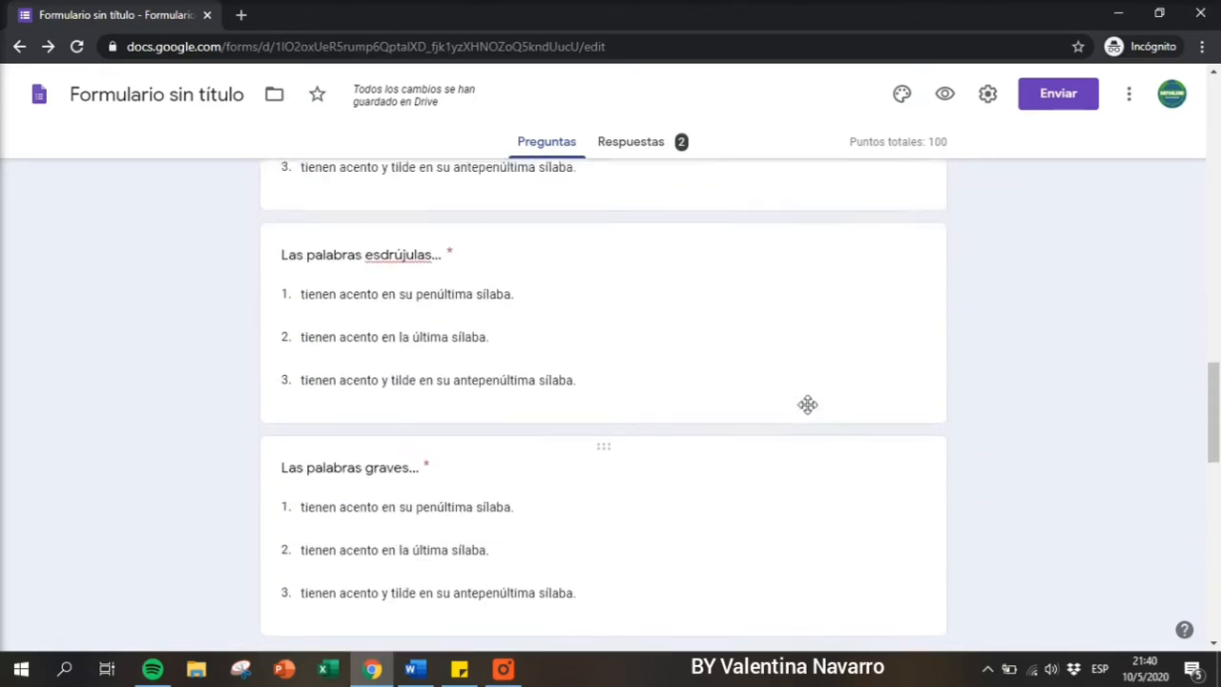
scroll(811, 395, "down", 2)
scroll(809, 398, "down", 11)
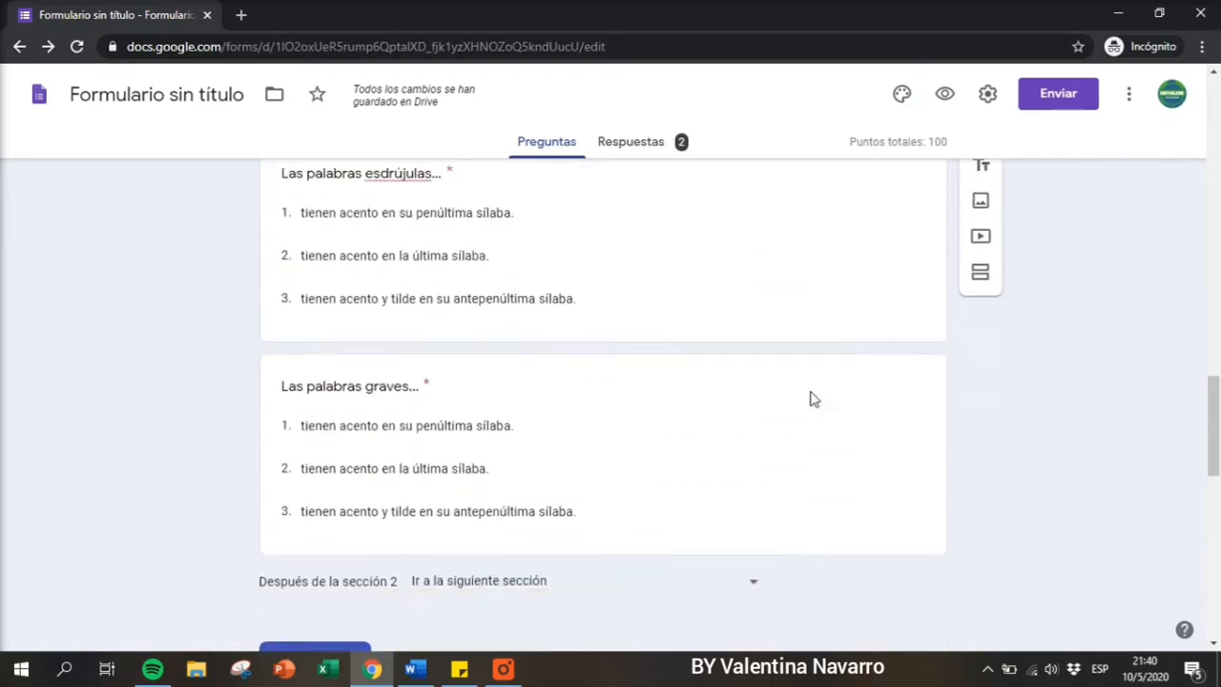
Copy the section 3 title into the "Tu resumen:" question as its new title.
triple_click(480, 259)
key("ctrl+c")
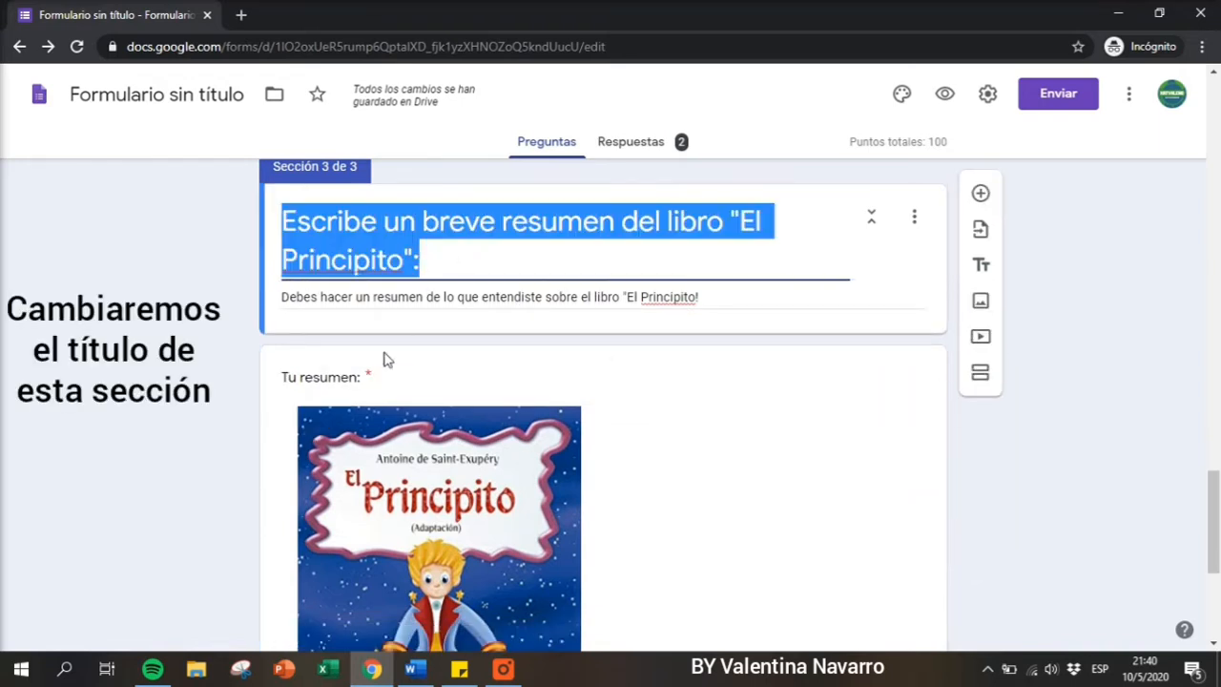
left_click(379, 389)
key("ctrl+v")
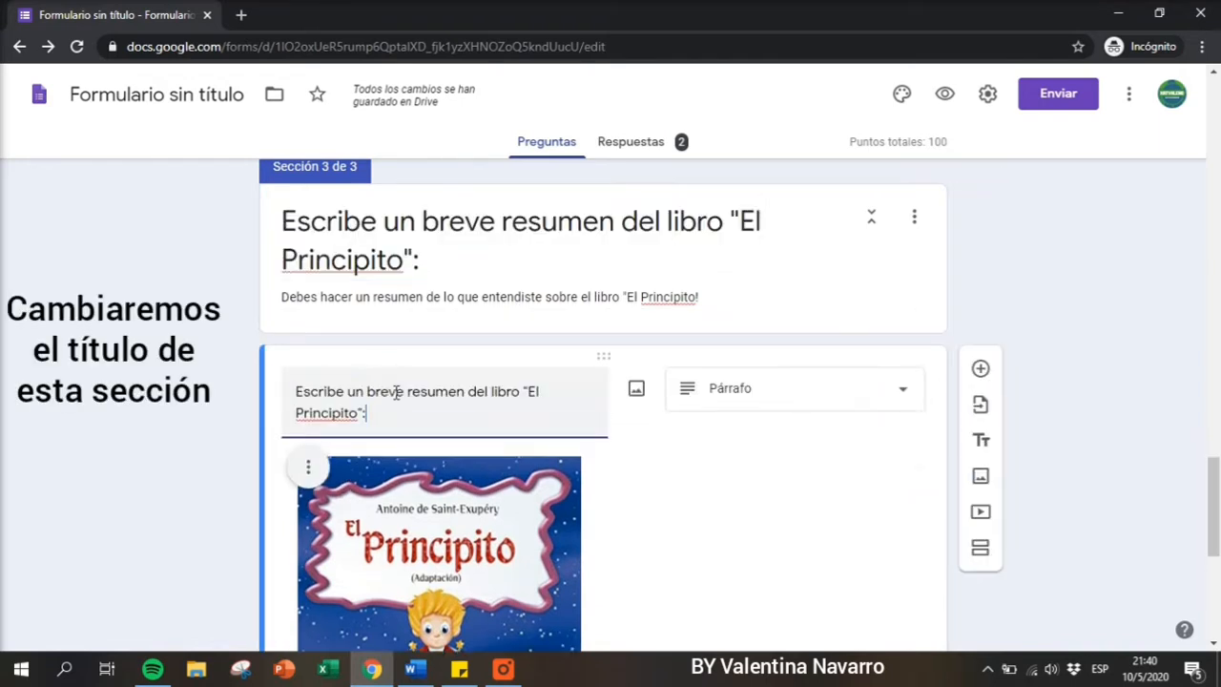
Change the section 3 title to "COMPRENSIÓN DE LECTURA".
left_click(586, 311)
triple_click(586, 311)
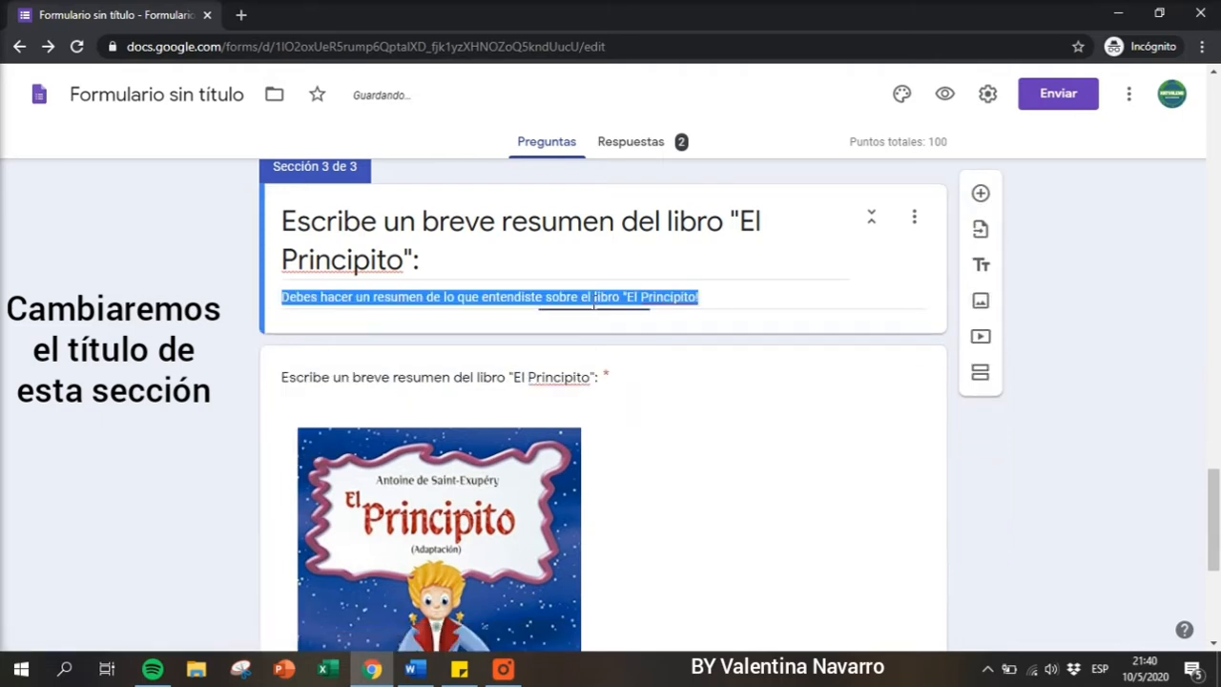
triple_click(428, 259)
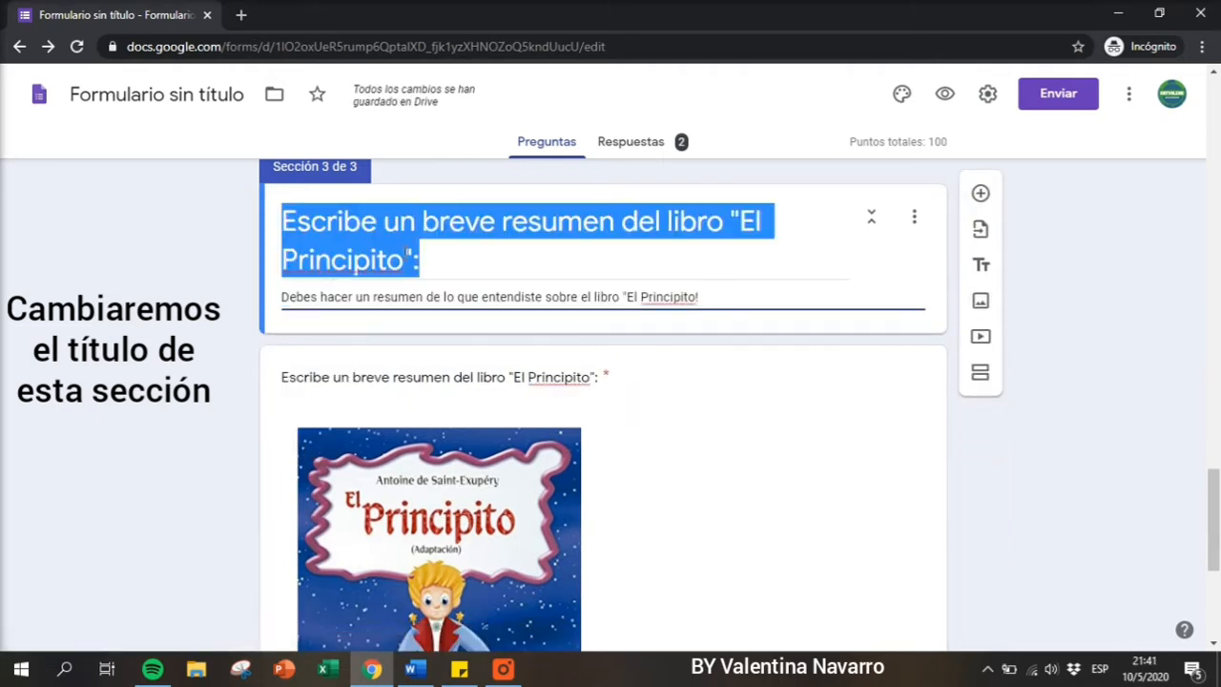
type("COMR")
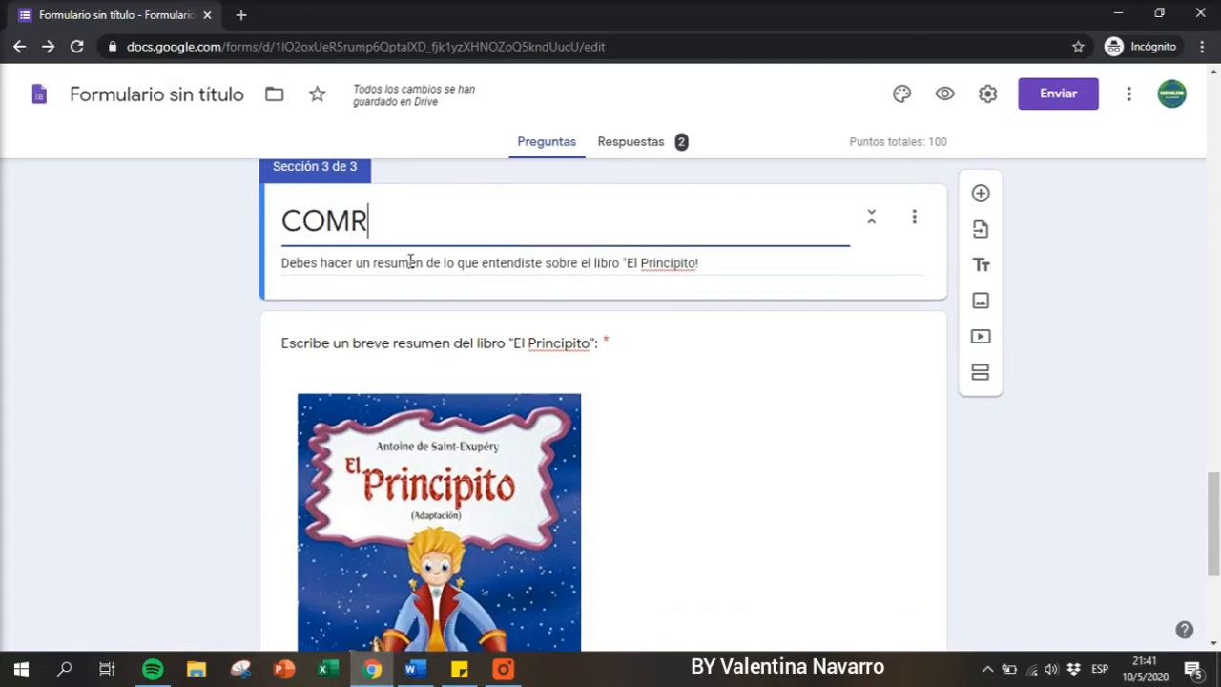
key("BackSpace")
type("PRENSIÓN LE")
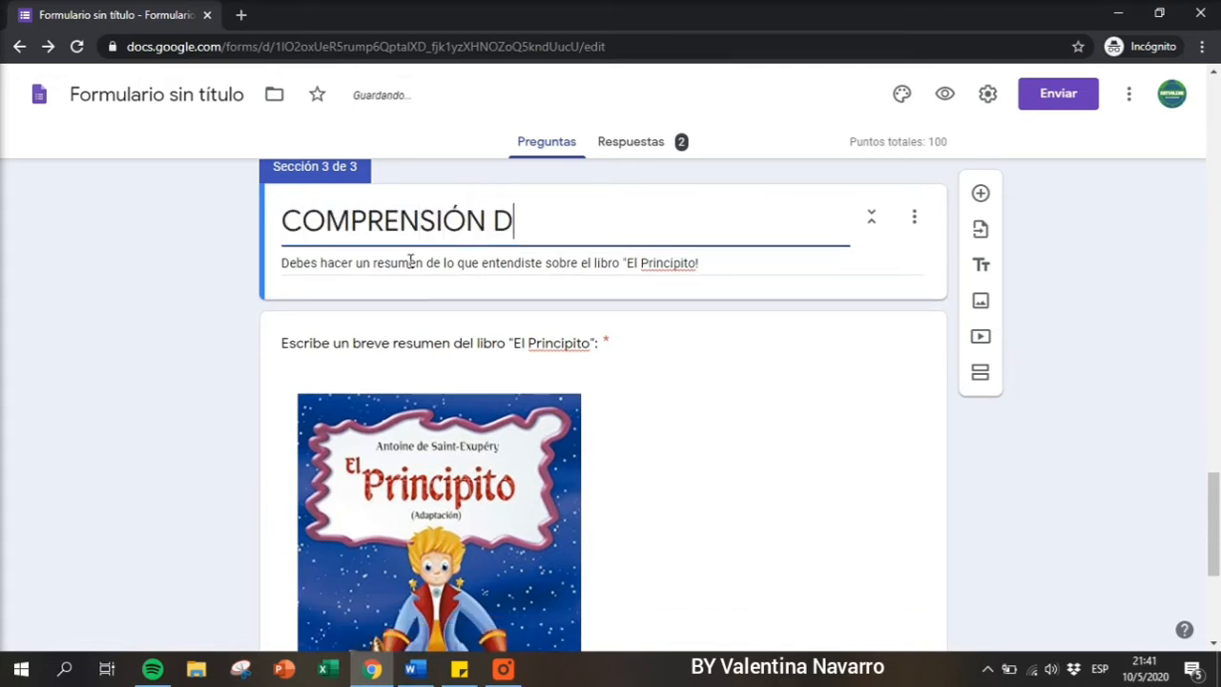
type("E LECTURA")
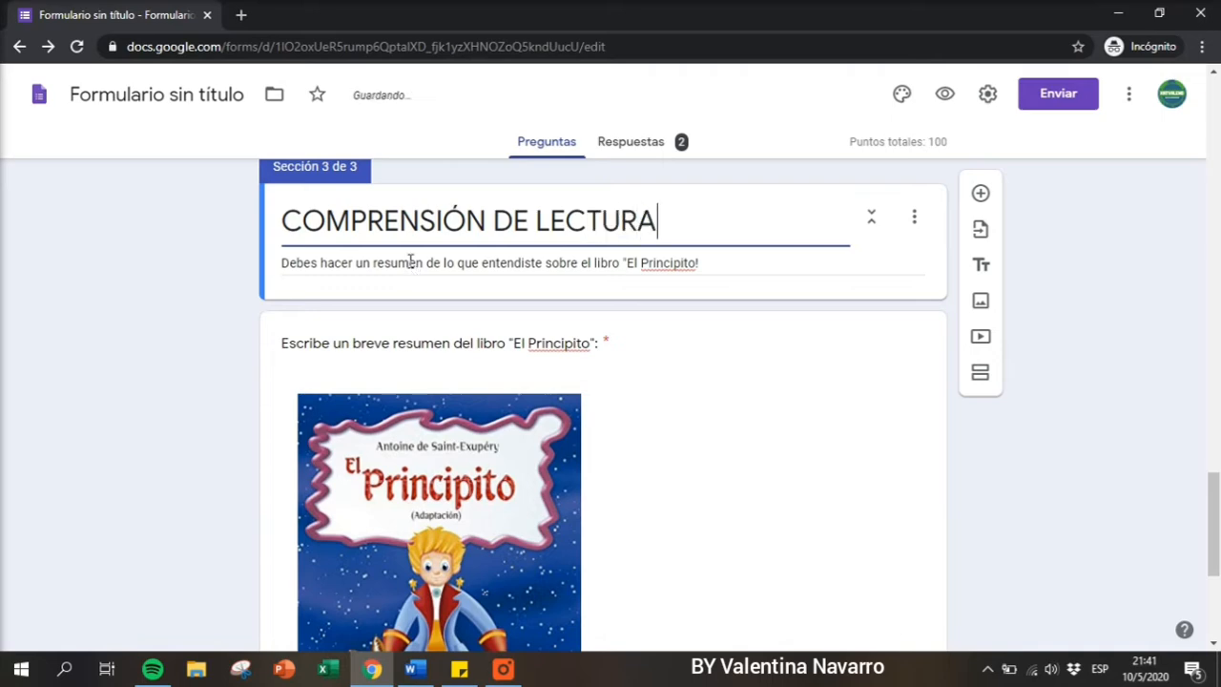
Rename the form file as "EVALUACIÓN DE LENGUAJE", matching the section 1 title.
scroll(165, 265, "up", 10)
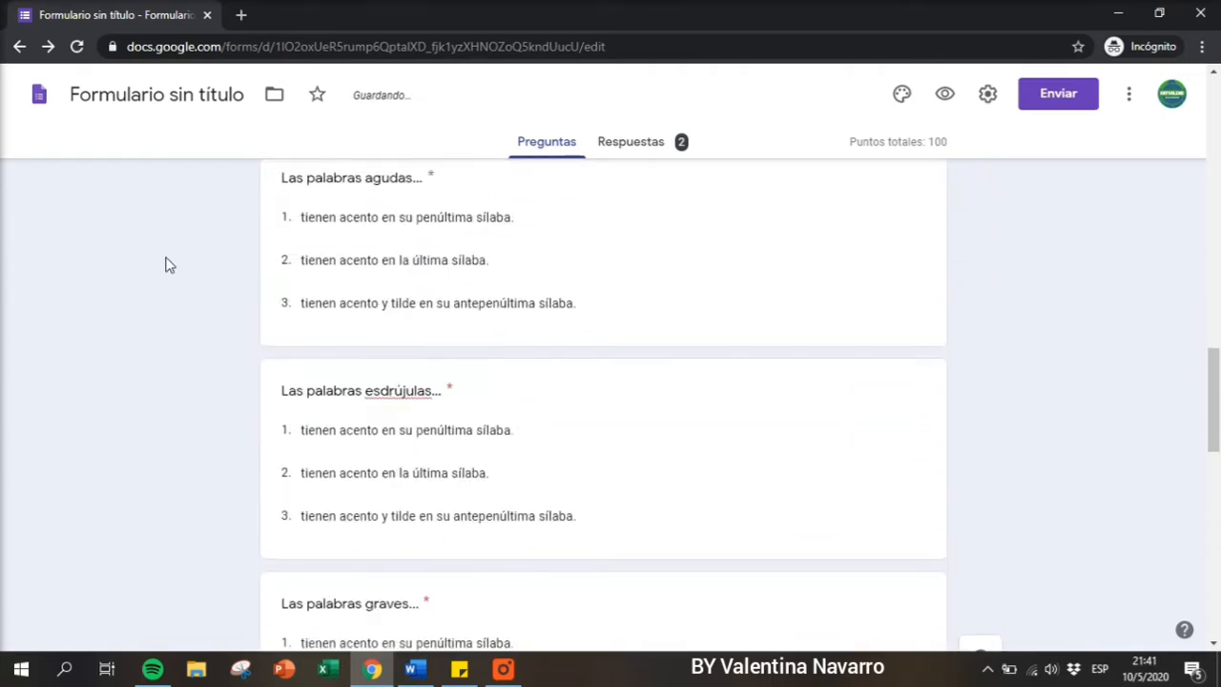
scroll(165, 265, "up", 1)
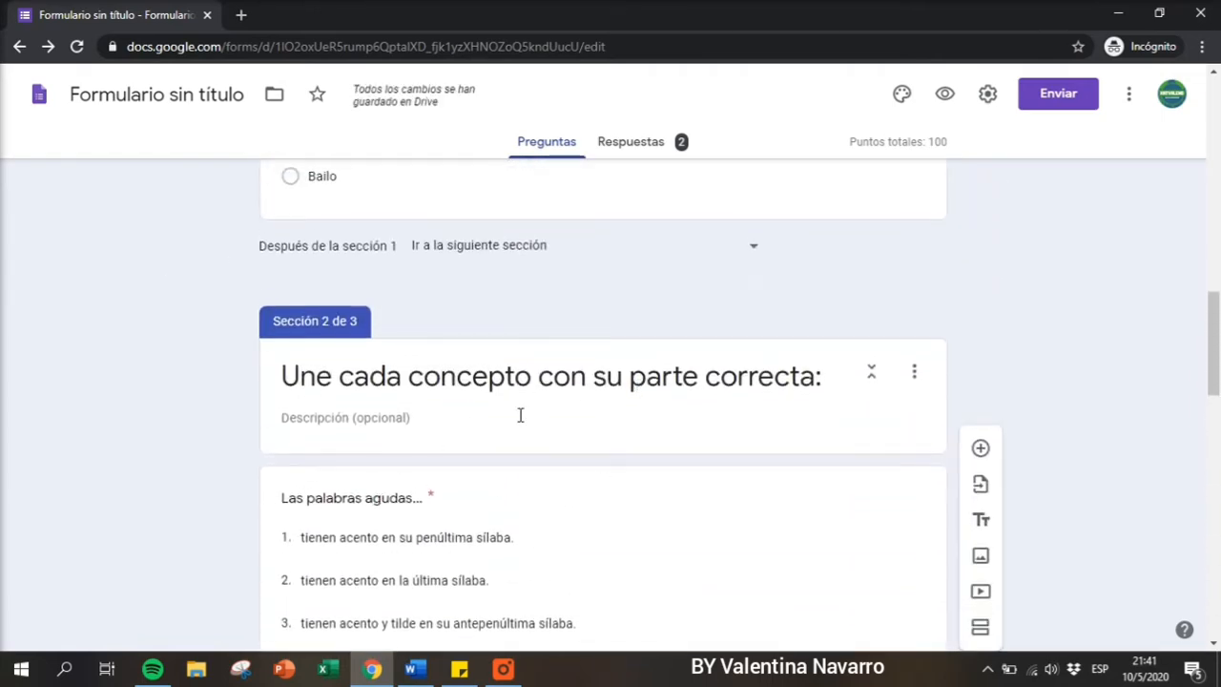
scroll(410, 520, "up", 10)
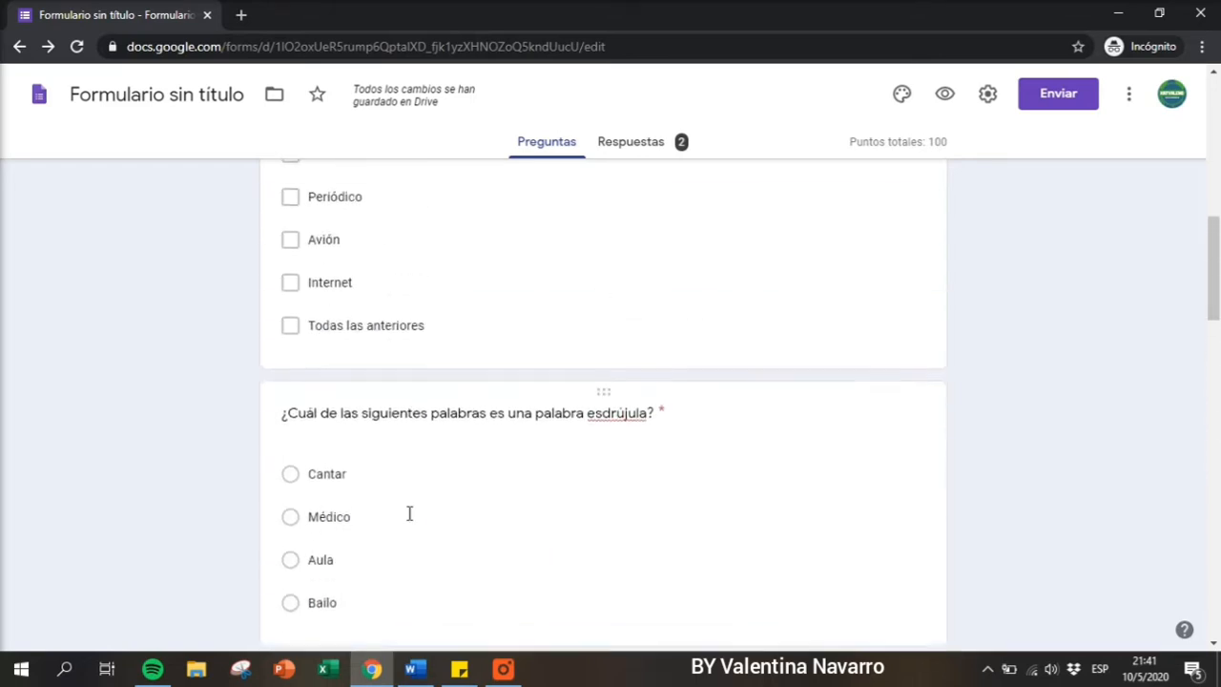
scroll(410, 519, "up", 5)
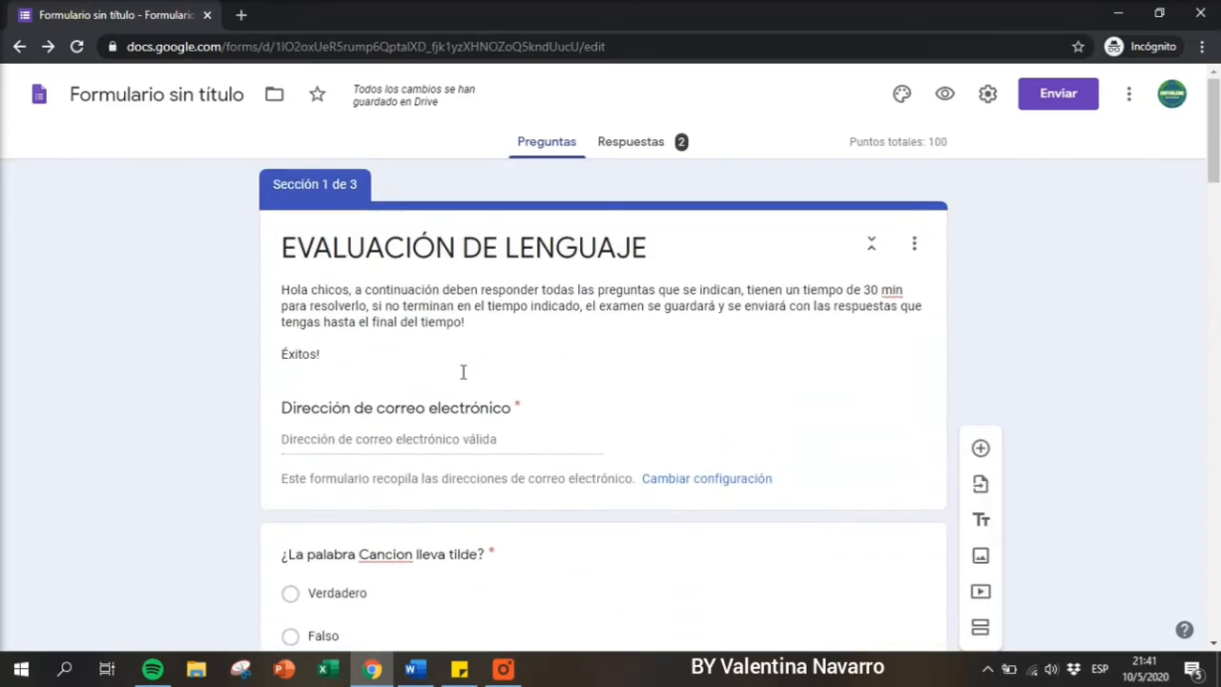
left_click(930, 251)
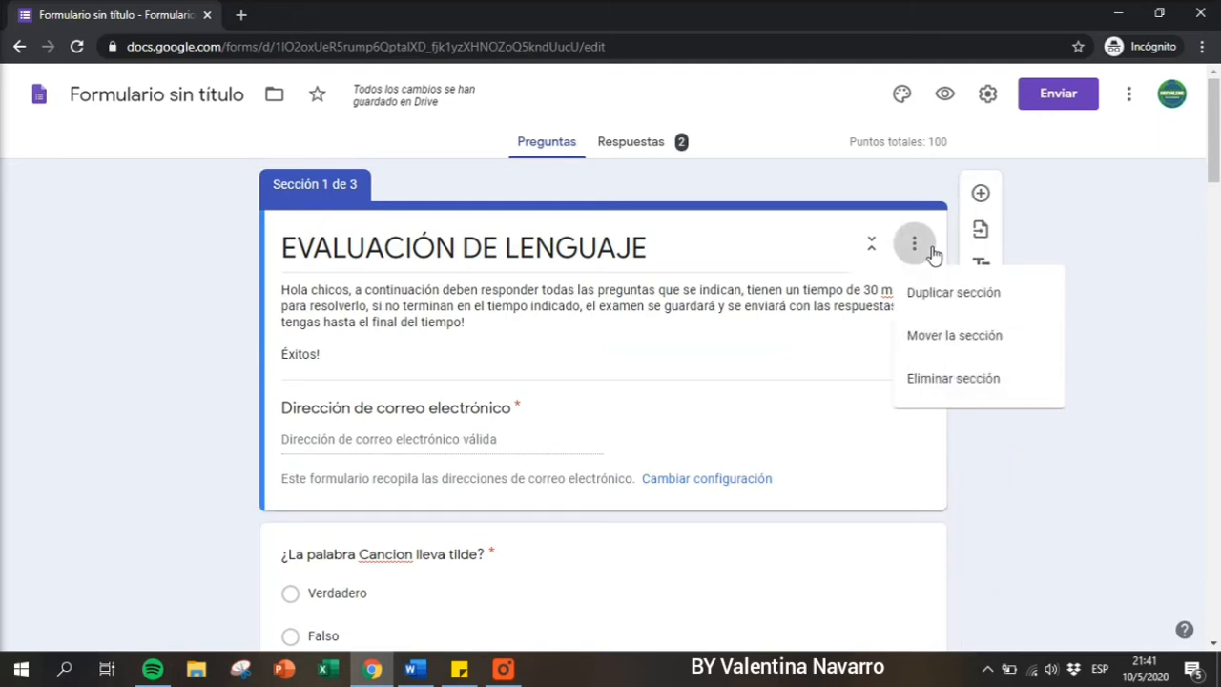
left_click(1034, 258)
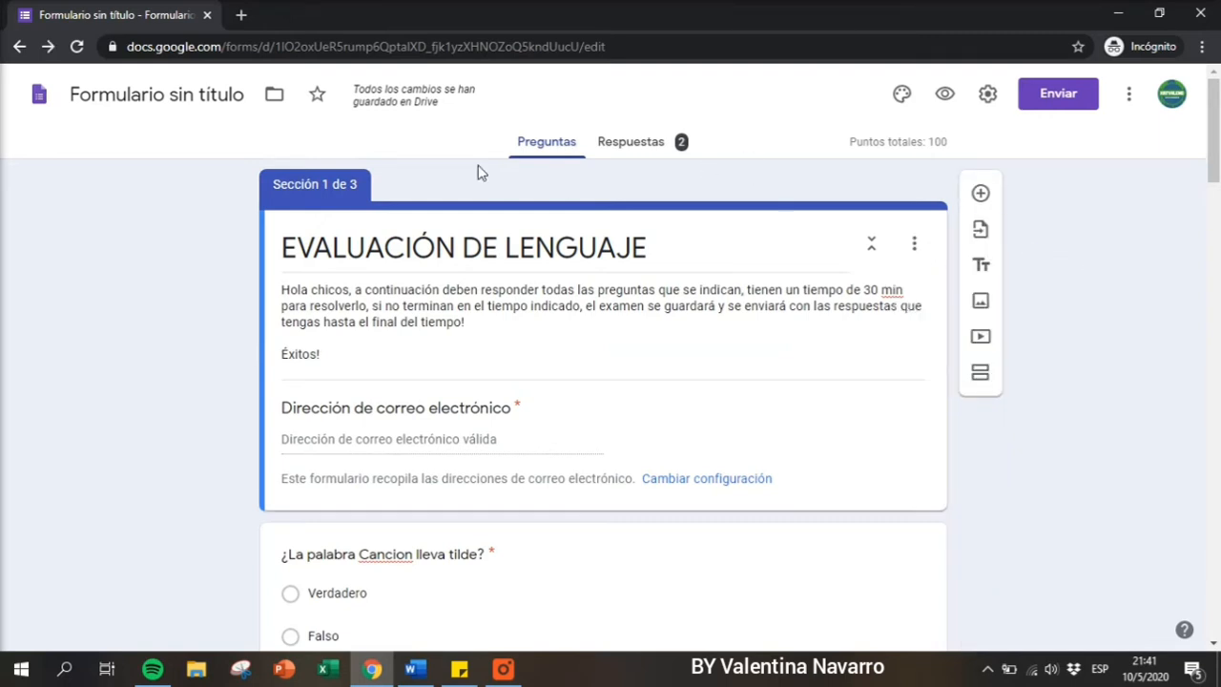
left_click(141, 92)
left_click(147, 163)
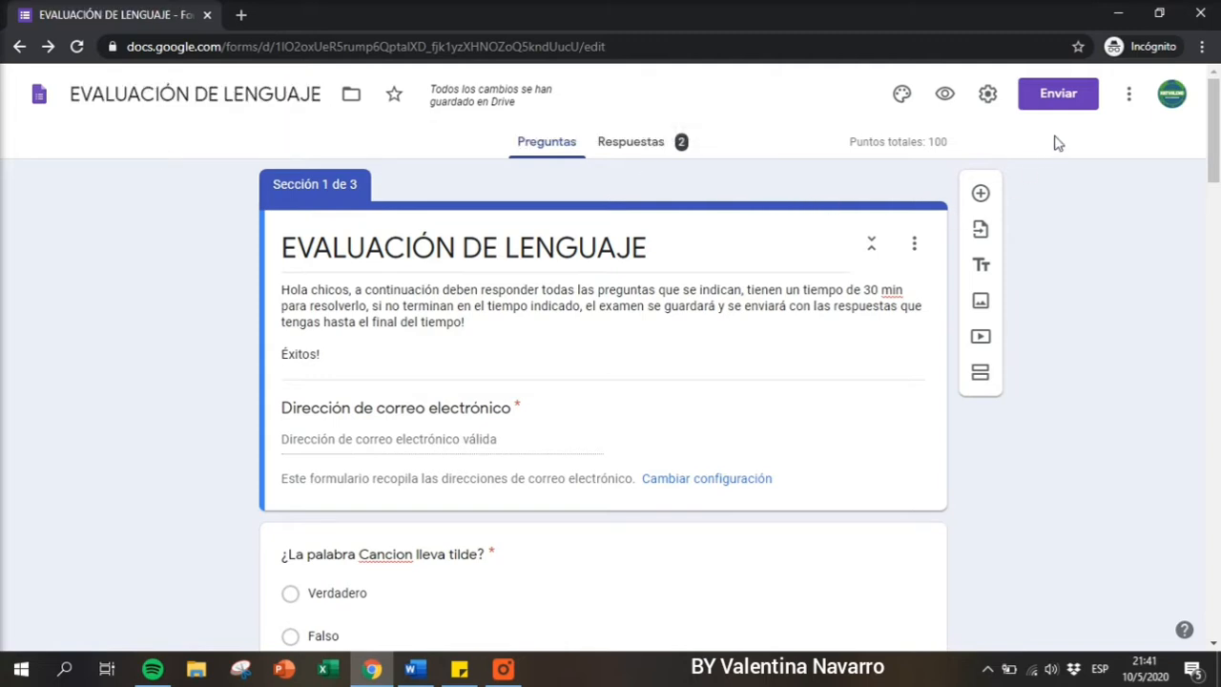
left_click(1129, 98)
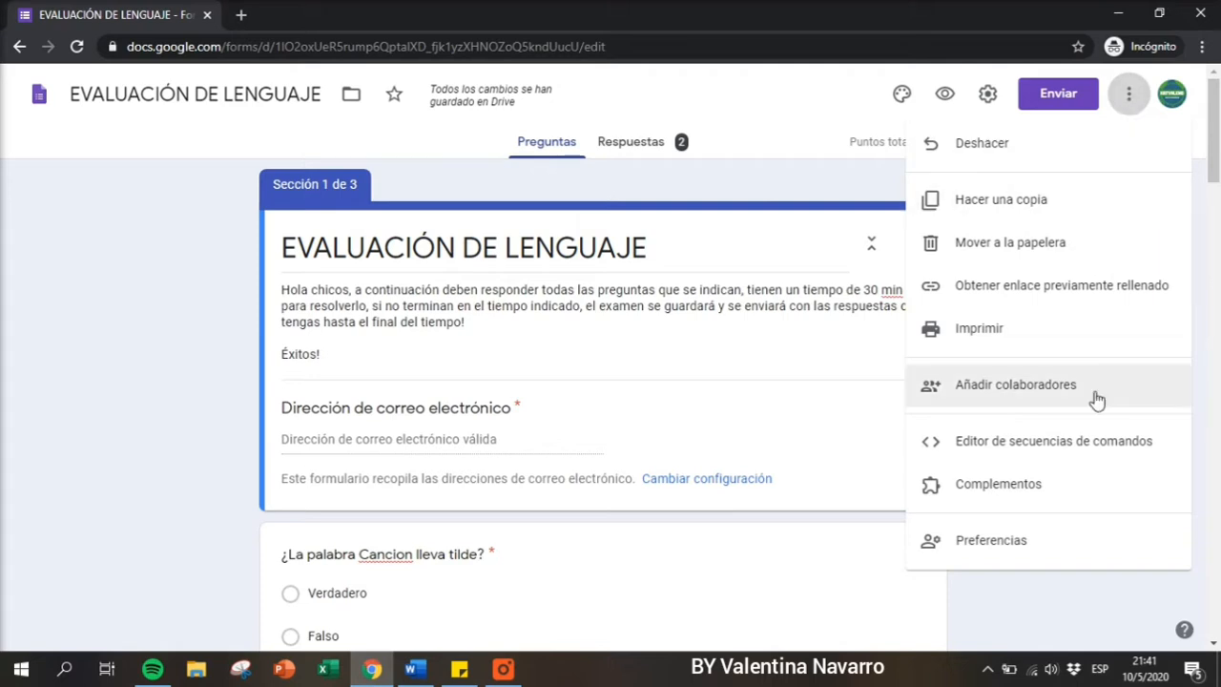
left_click(1005, 600)
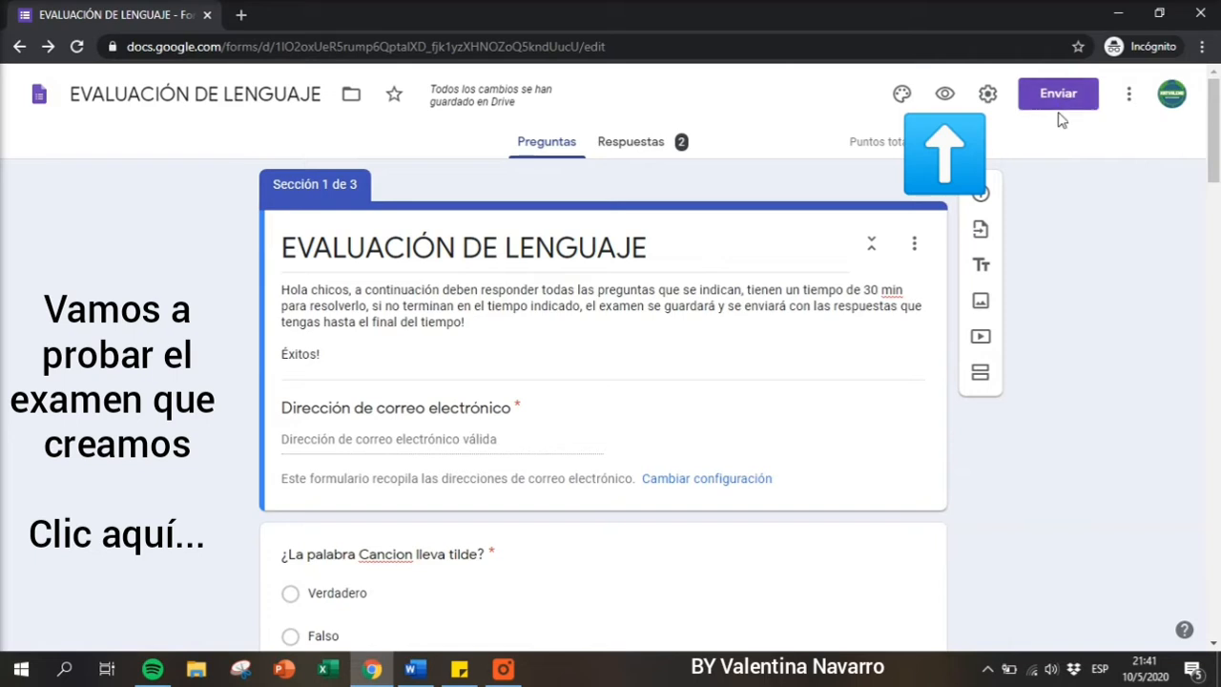
Open the form preview and fill in the respondent's email address.
left_click(944, 95)
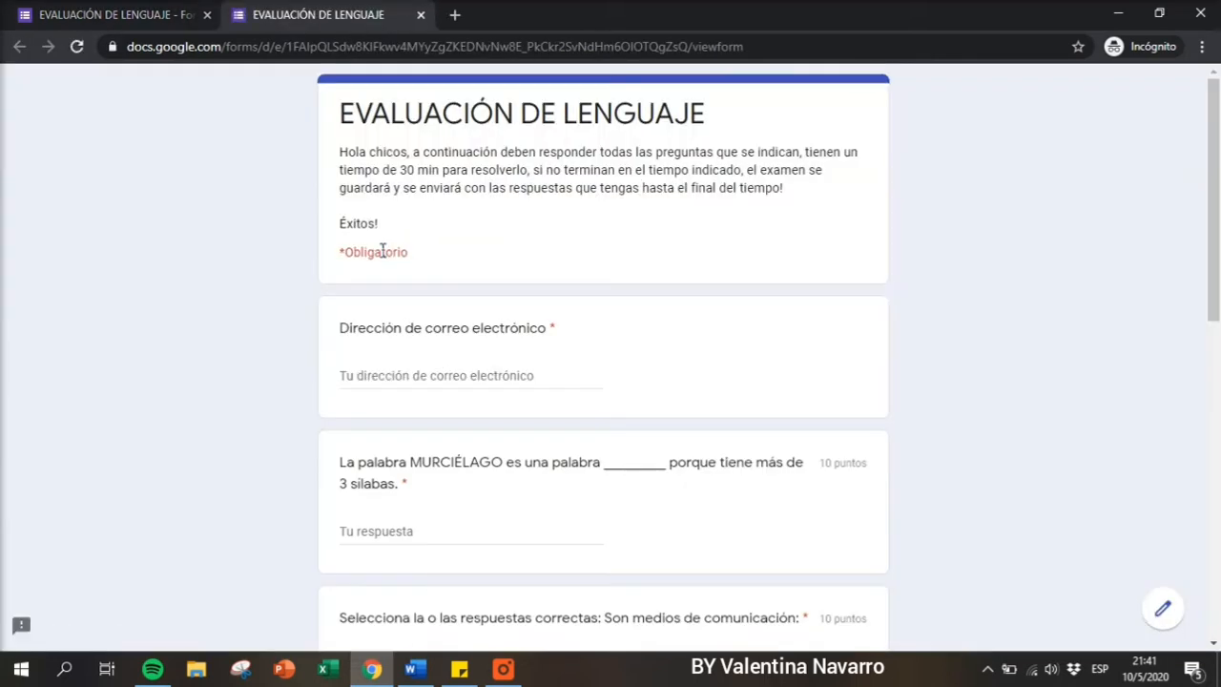
left_click(386, 372)
left_click(401, 406)
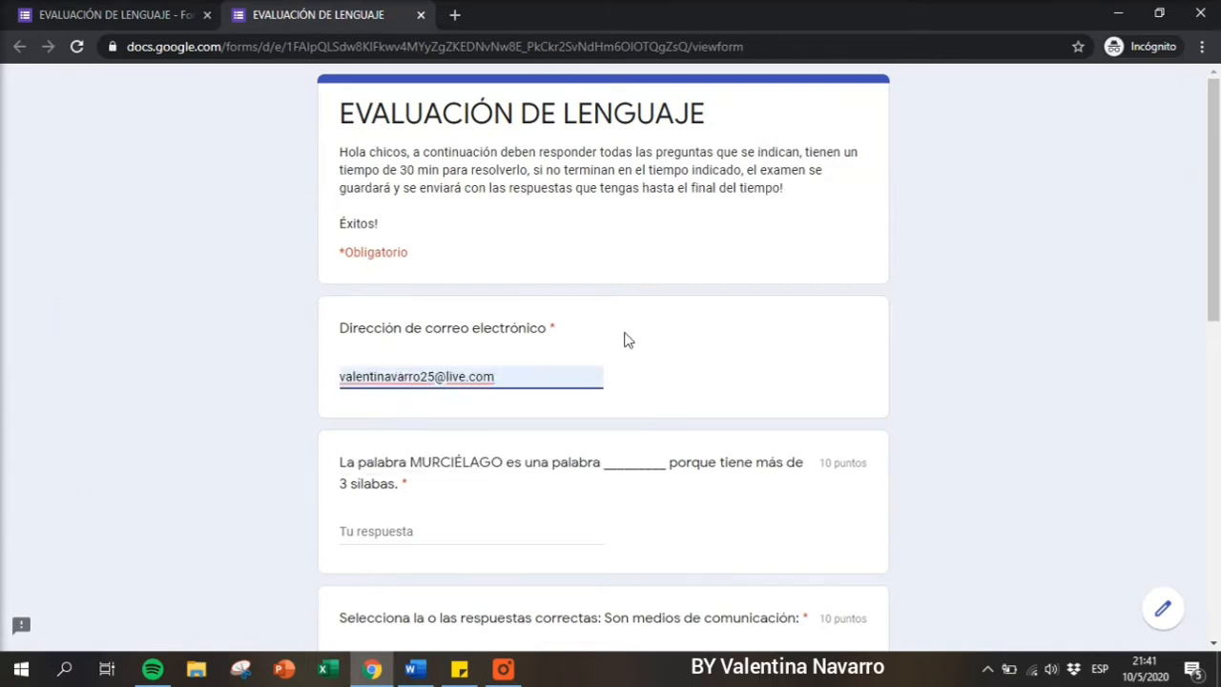
Answer the MURCIÉLAGO question with "POLISILABA" and try to select "Televisión" in the communication media question.
scroll(627, 334, "down", 1)
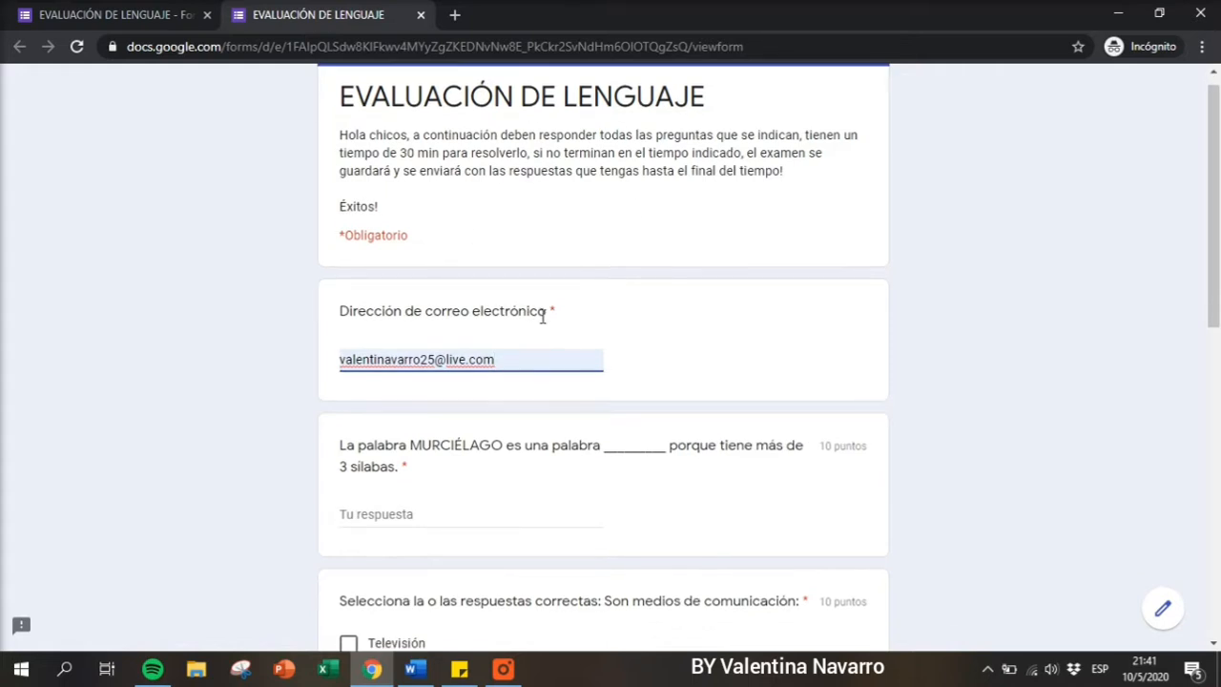
scroll(543, 317, "down", 2)
left_click(370, 304)
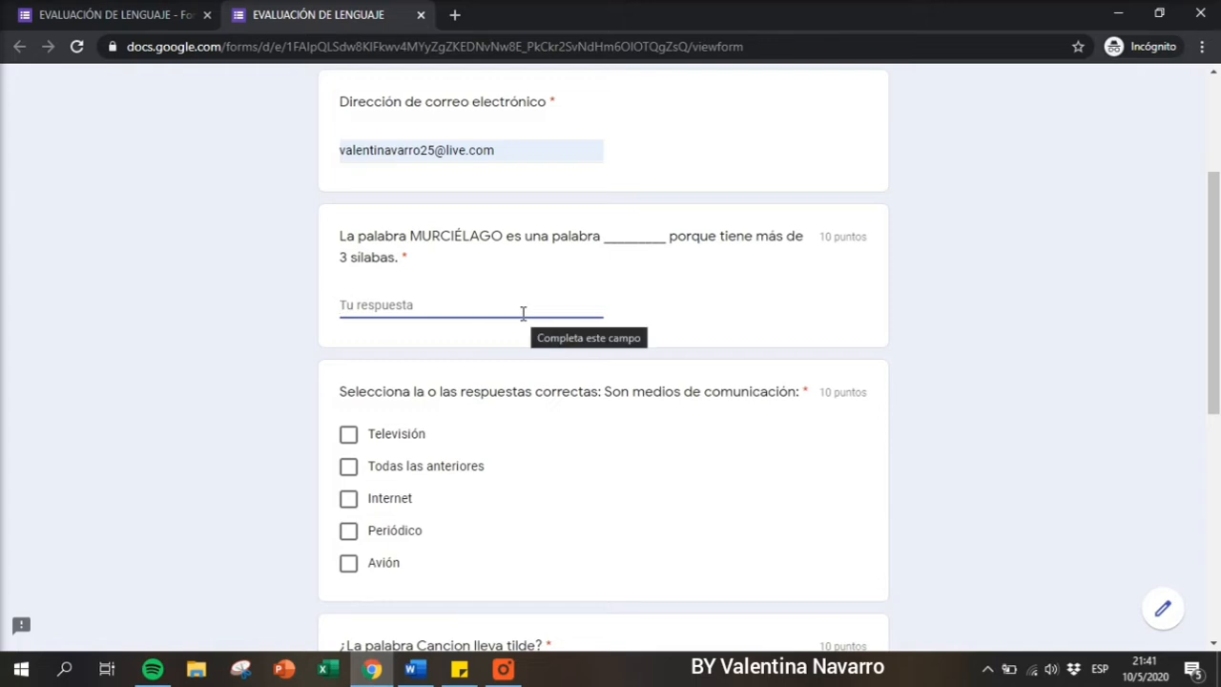
type("POLISILABA")
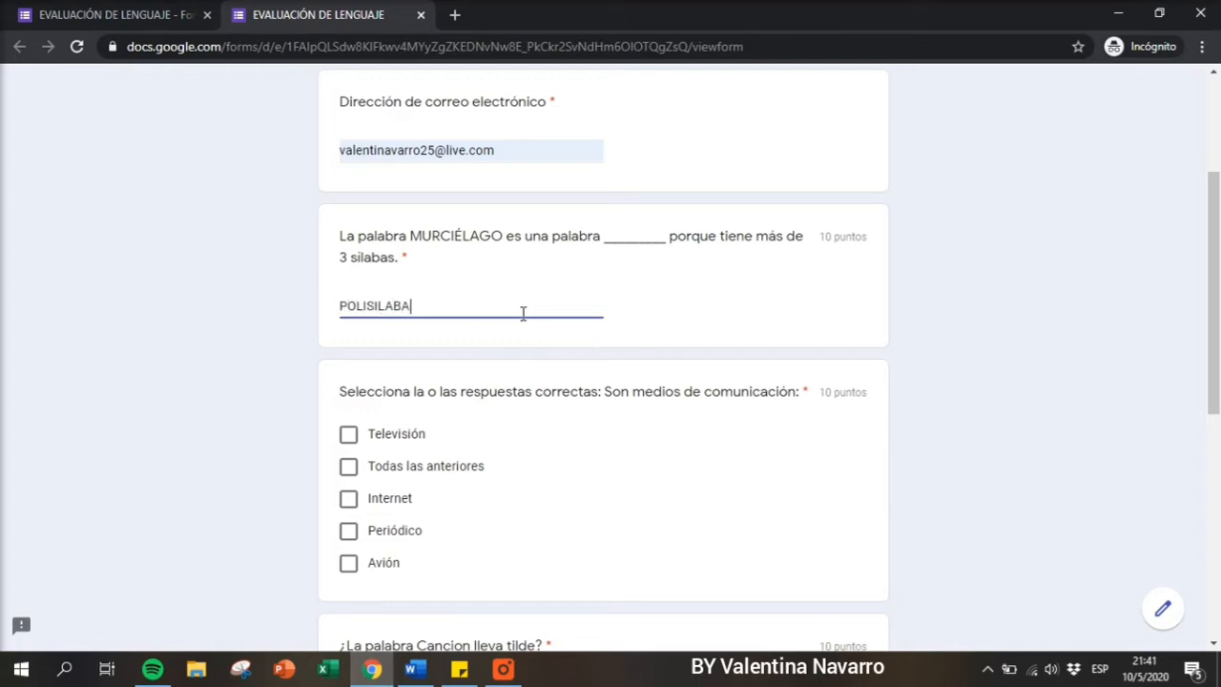
scroll(492, 429, "down", 1)
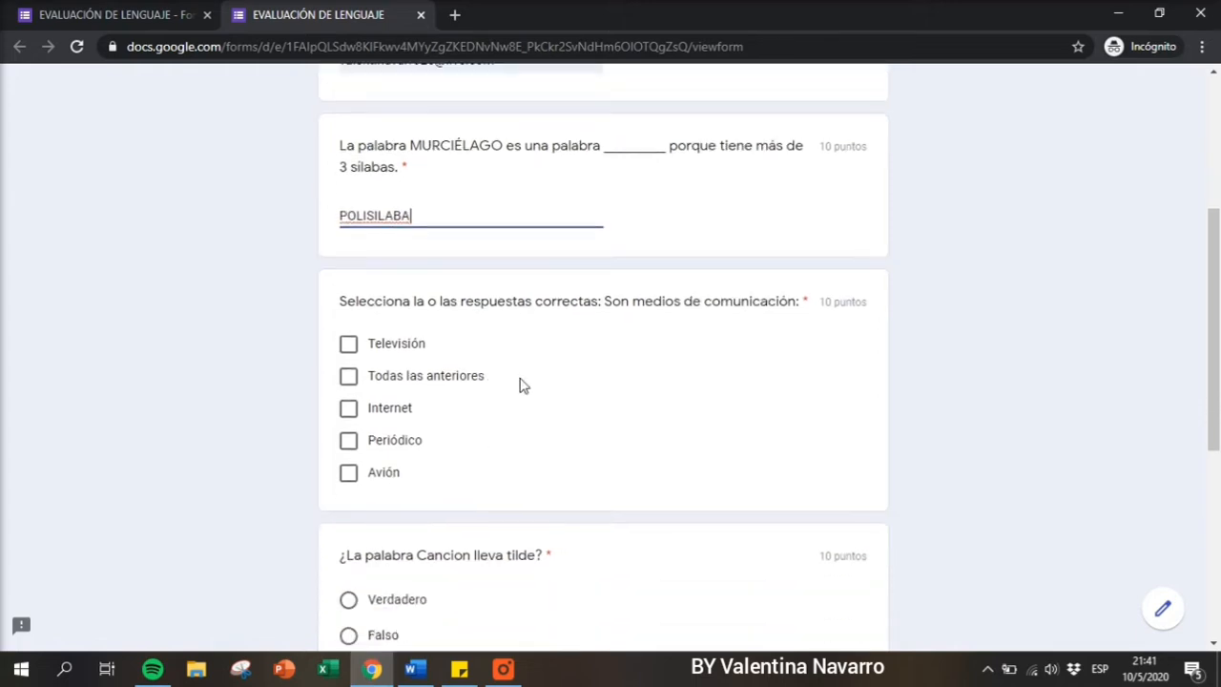
left_click(353, 348)
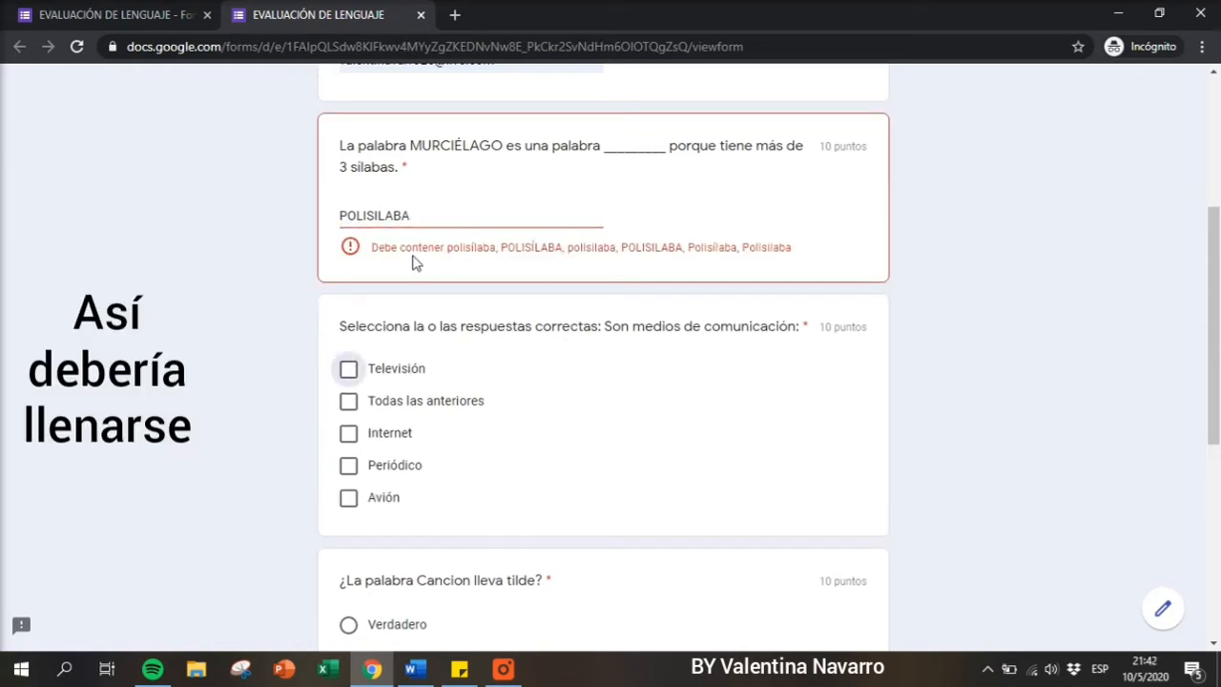
Close the form preview and discard the trial answers.
scroll(400, 264, "up", 1)
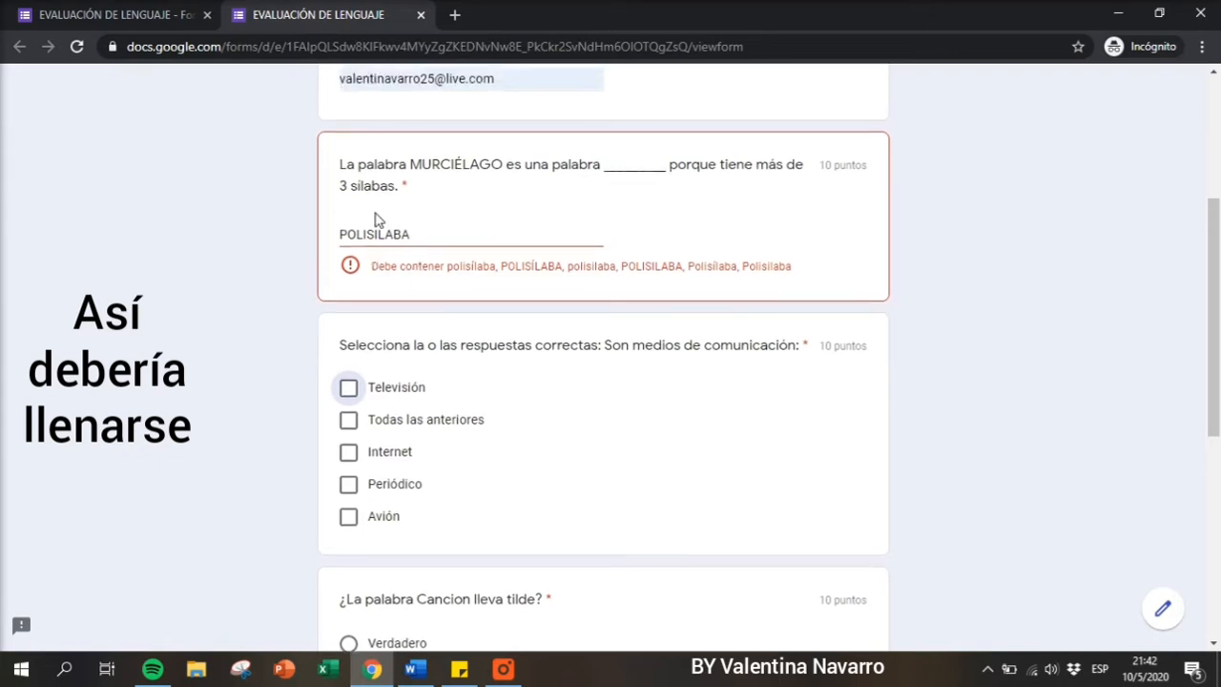
scroll(375, 283, "up", 3)
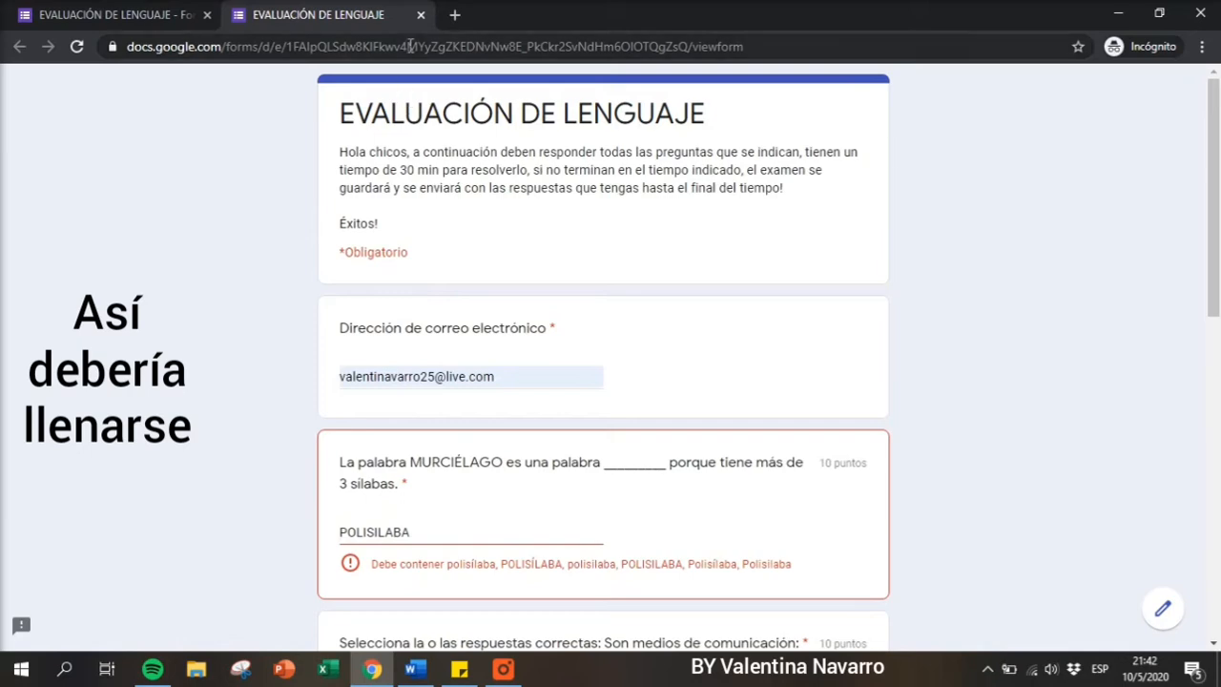
left_click(421, 15)
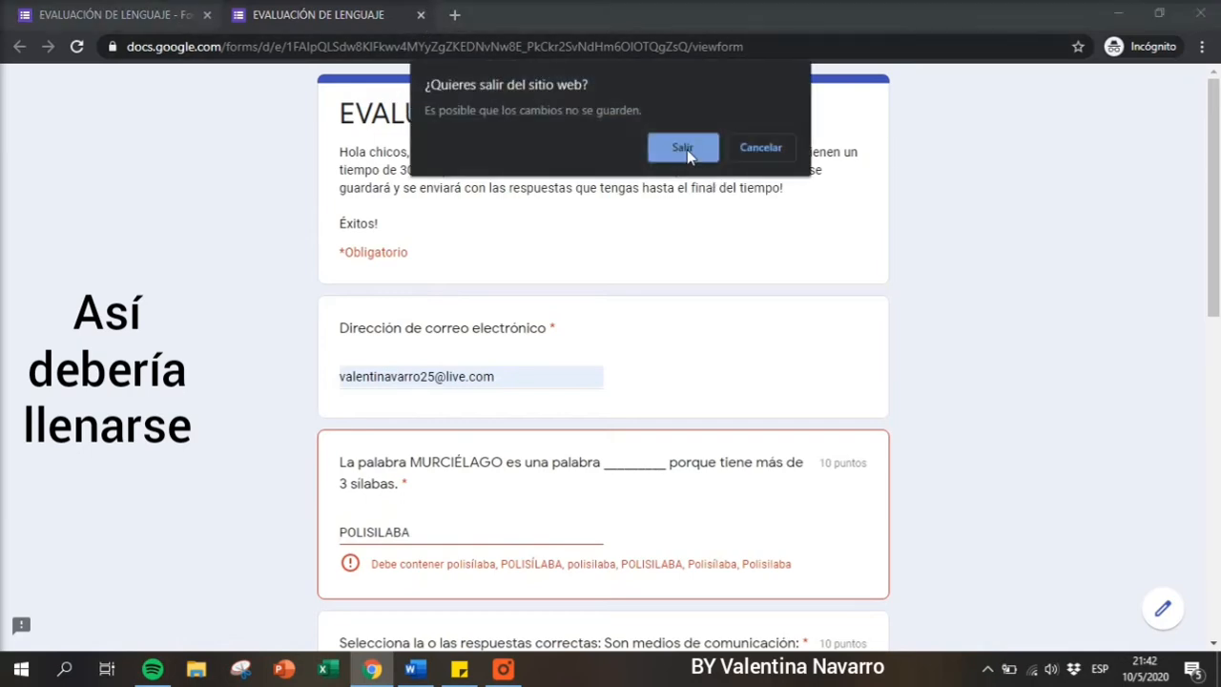
left_click(683, 148)
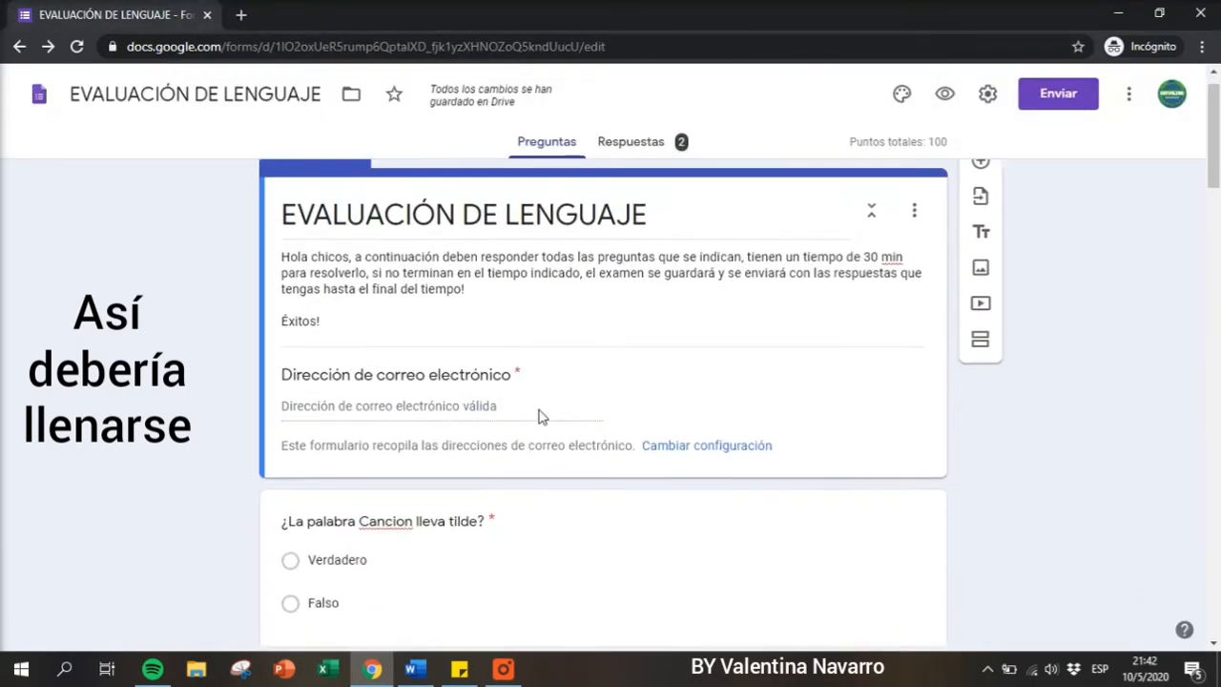
Remove the text "Contiene" response validation from the MURCIÉLAGO short-answer question.
scroll(541, 414, "down", 8)
scroll(549, 380, "down", 4)
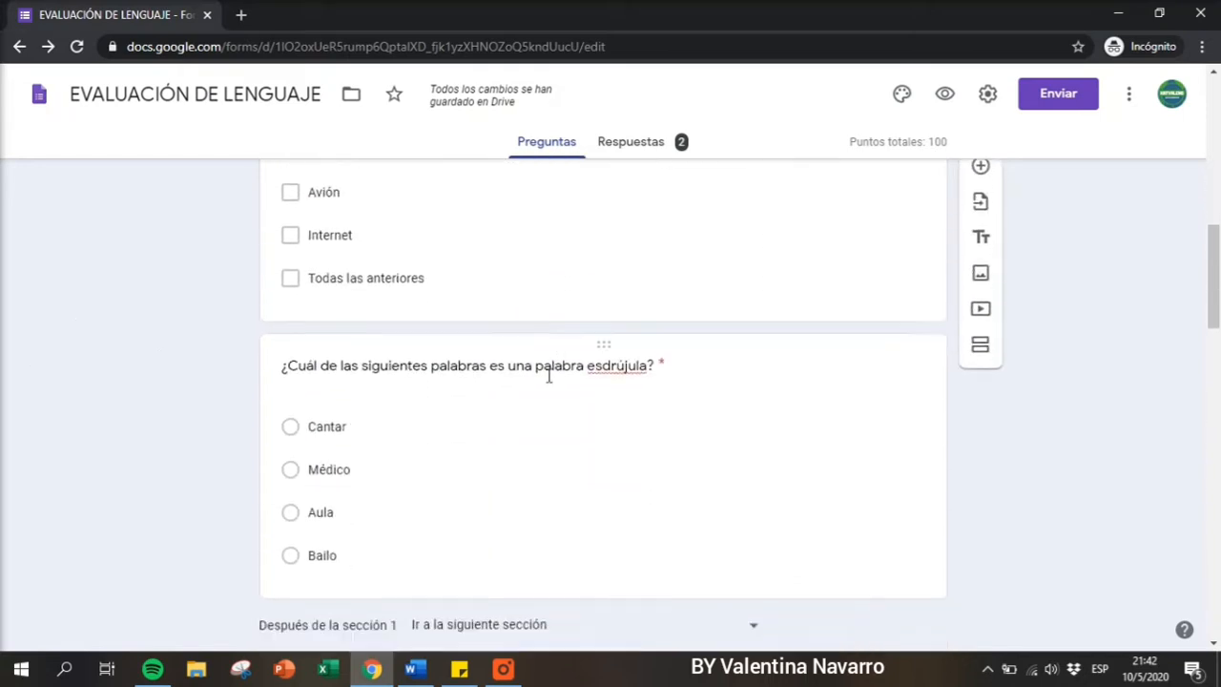
scroll(549, 373, "up", 3)
scroll(548, 377, "up", 5)
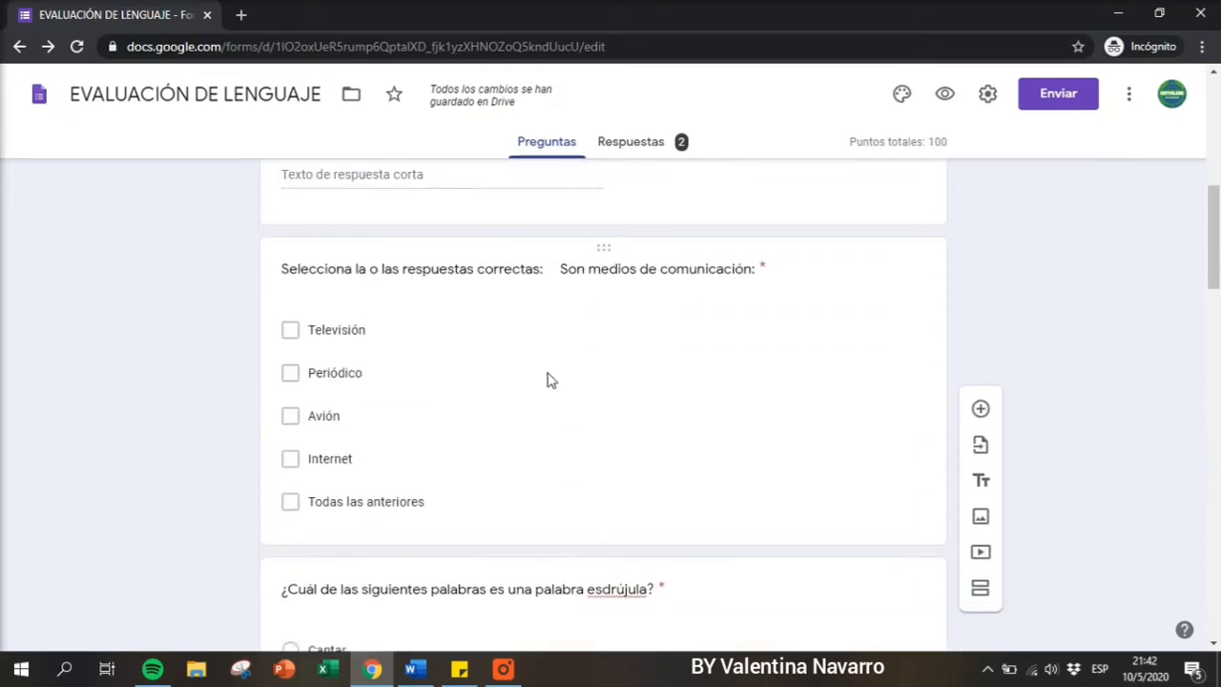
left_click(516, 357)
scroll(633, 525, "down", 1)
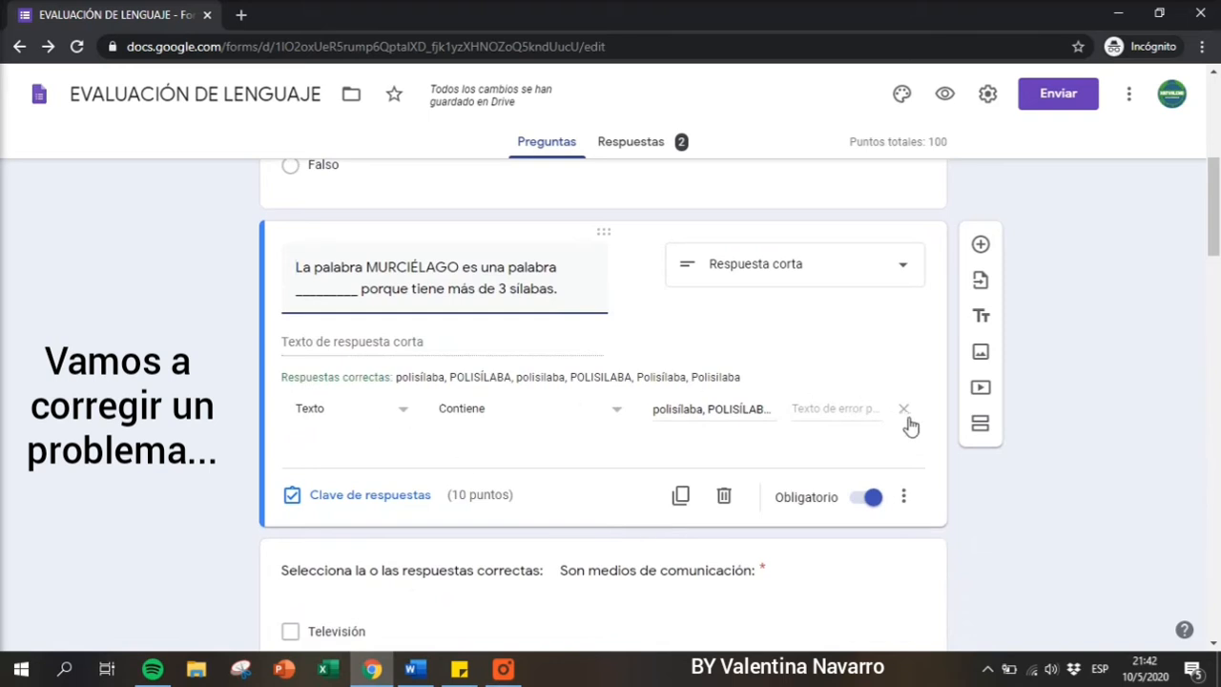
left_click(903, 412)
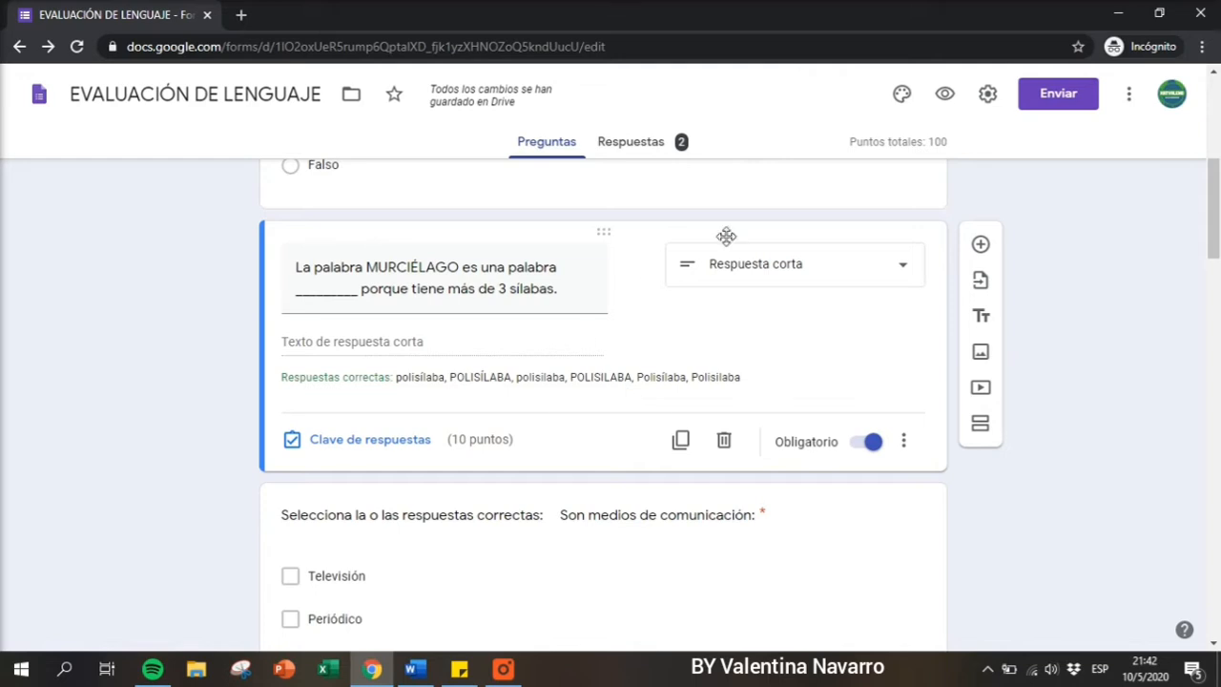
Preview the corrected form and enter the respondent's email address.
left_click(945, 94)
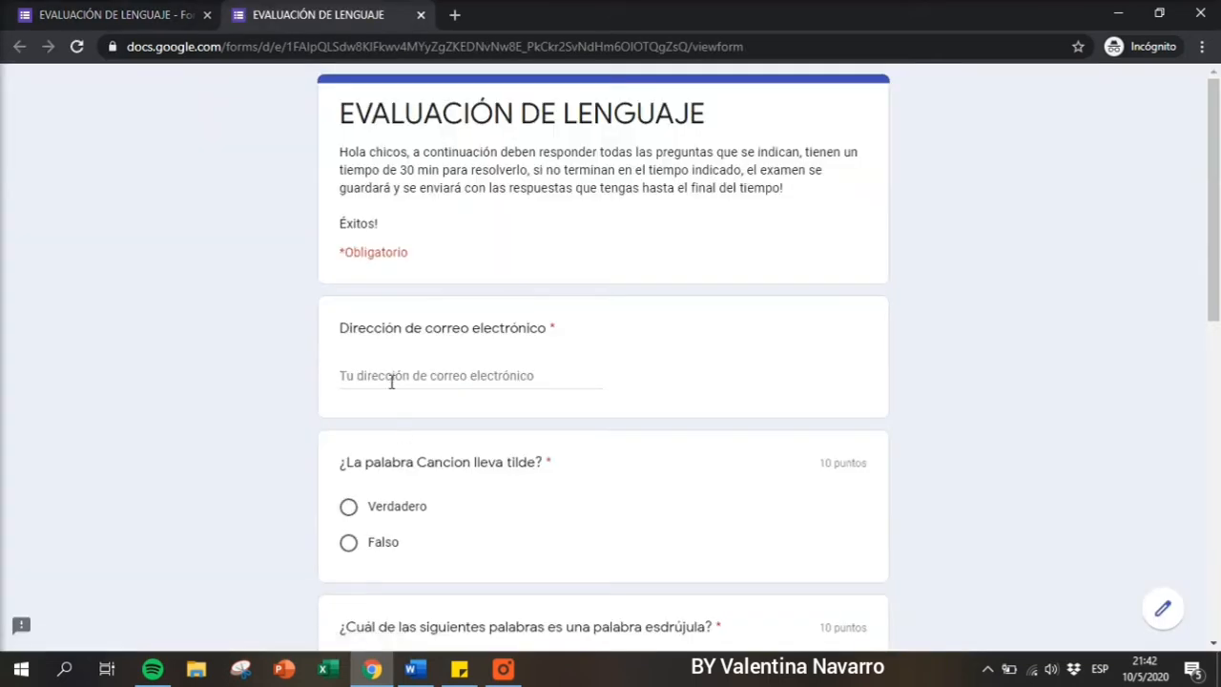
left_click(391, 381)
left_click(395, 420)
Answer "¿La palabra Cancion lleva tilde?" with "Verdadero" in the preview.
scroll(458, 462, "down", 2)
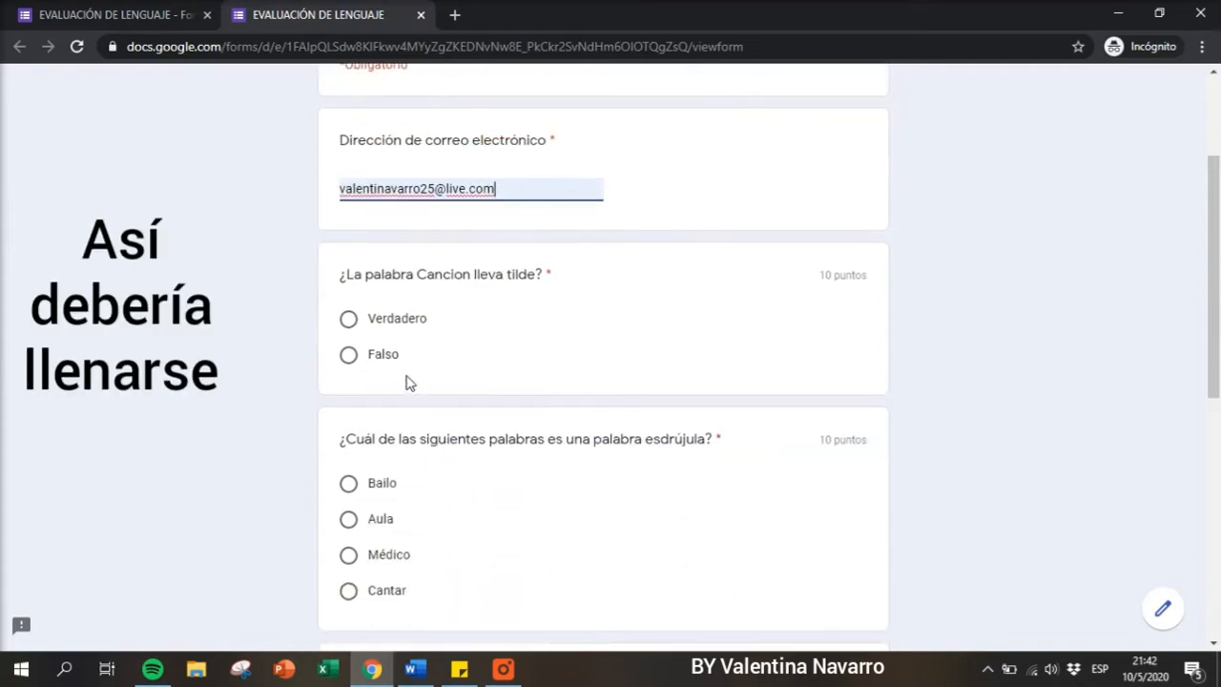
left_click(349, 321)
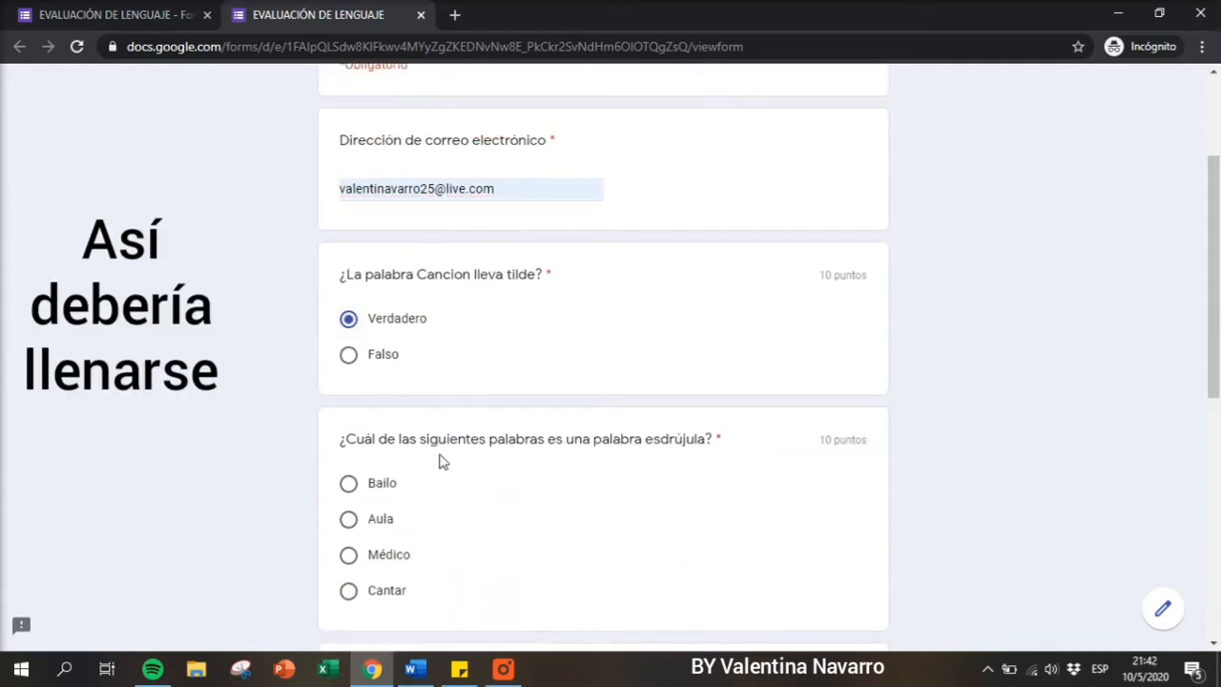
scroll(443, 445, "down", 2)
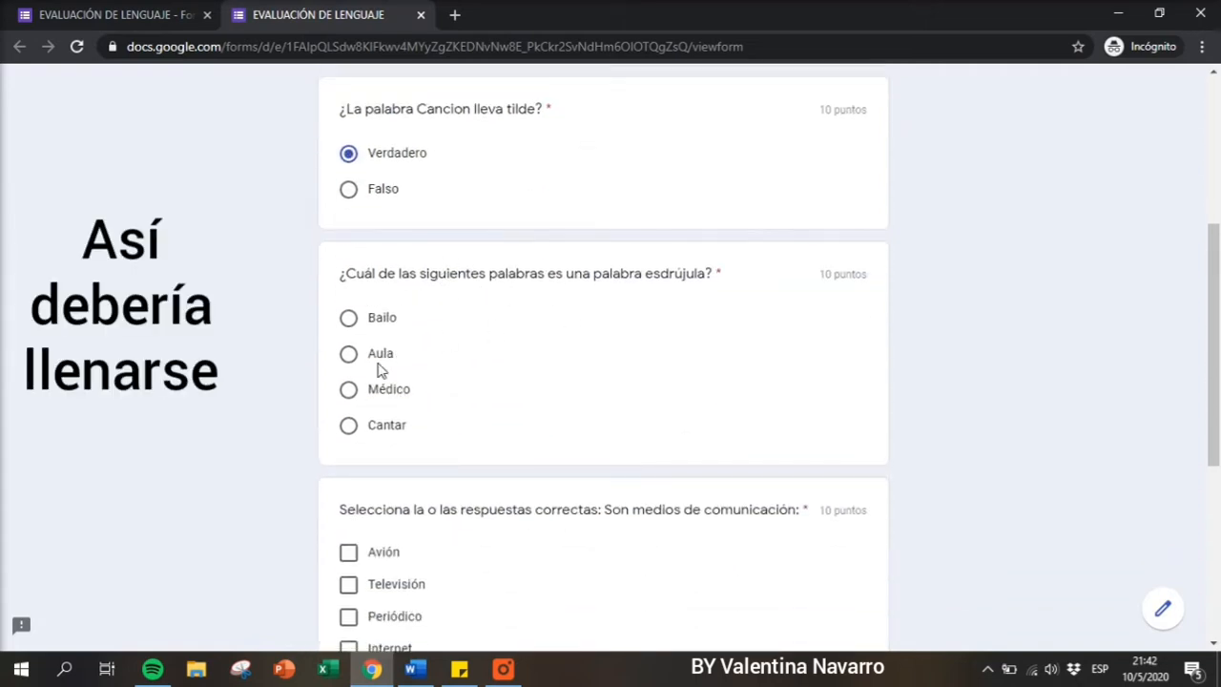
Answer the esdrújula question with "Médico" and mark "Televisión", "Periódico" and "Internet" as the medios de comunicación.
left_click(349, 398)
scroll(428, 425, "down", 3)
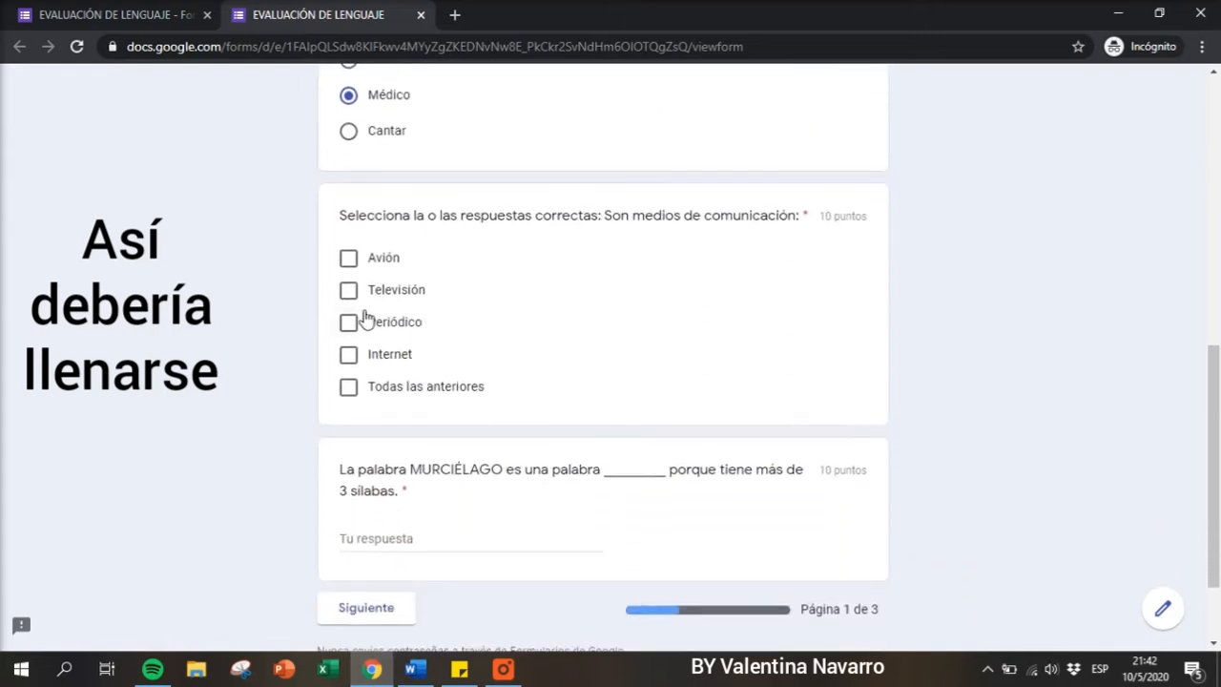
left_click(349, 294)
left_click(349, 323)
left_click(349, 356)
scroll(444, 368, "down", 2)
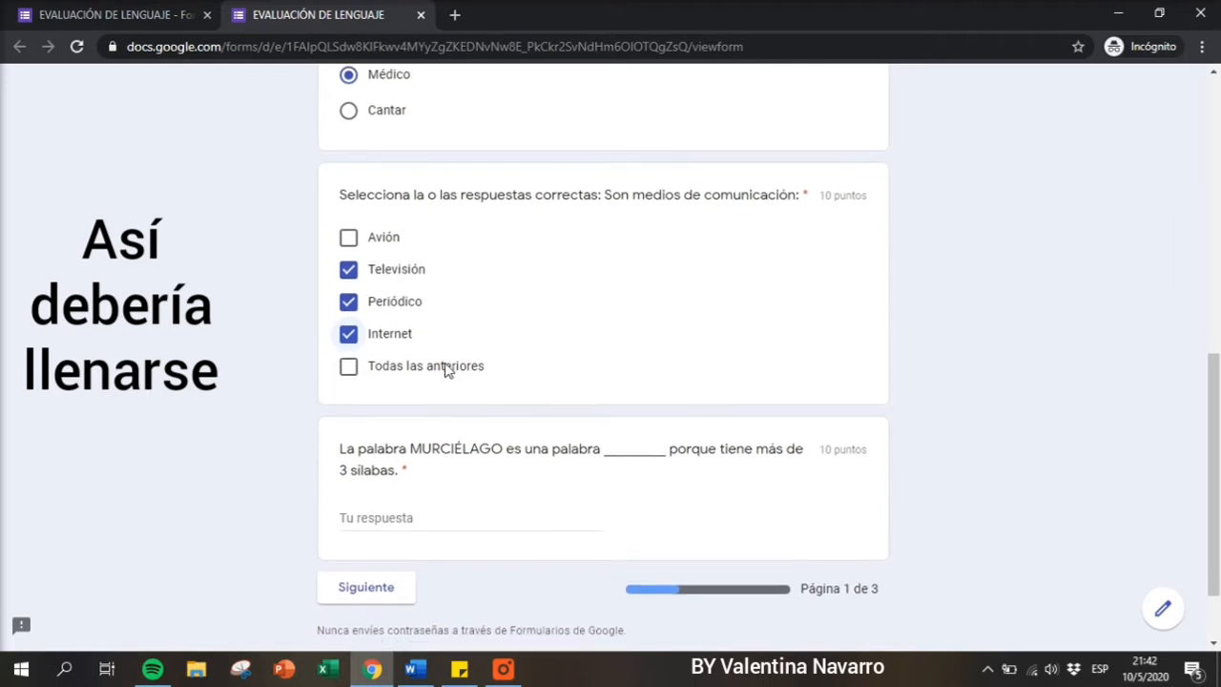
Answer the MURCIÉLAGO question with "POLISILABA" and continue to page 2 of the form.
left_click(385, 417)
type("POLISILABA")
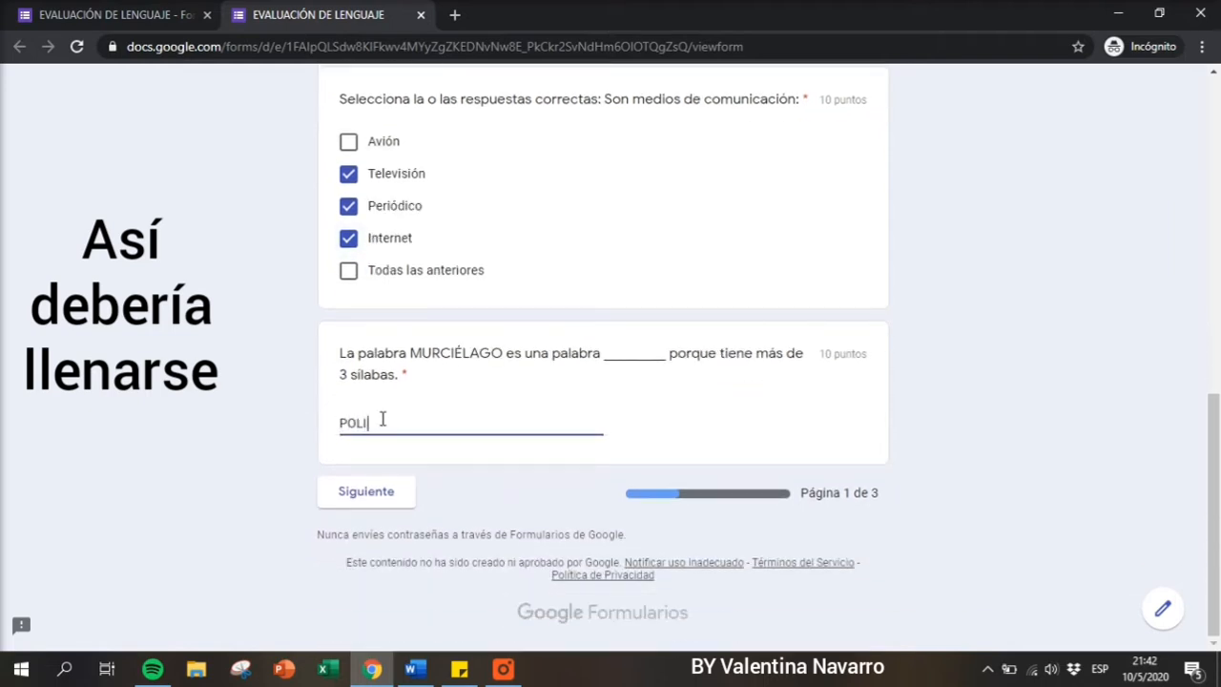
left_click(510, 501)
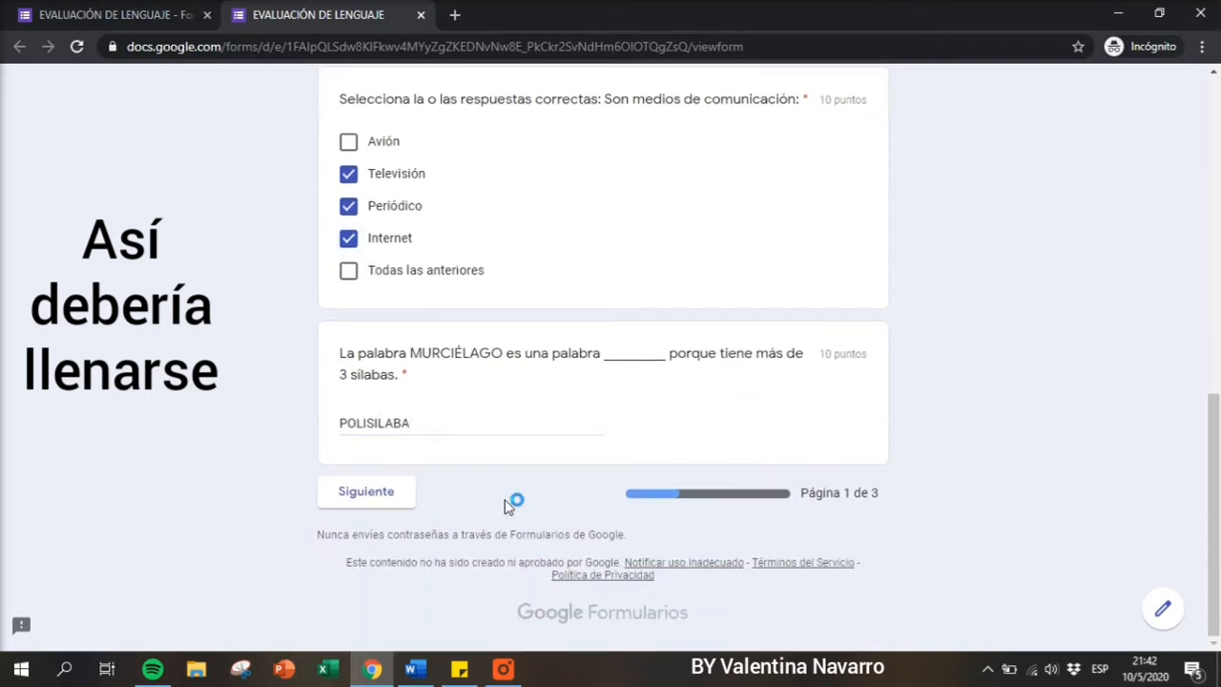
left_click(360, 492)
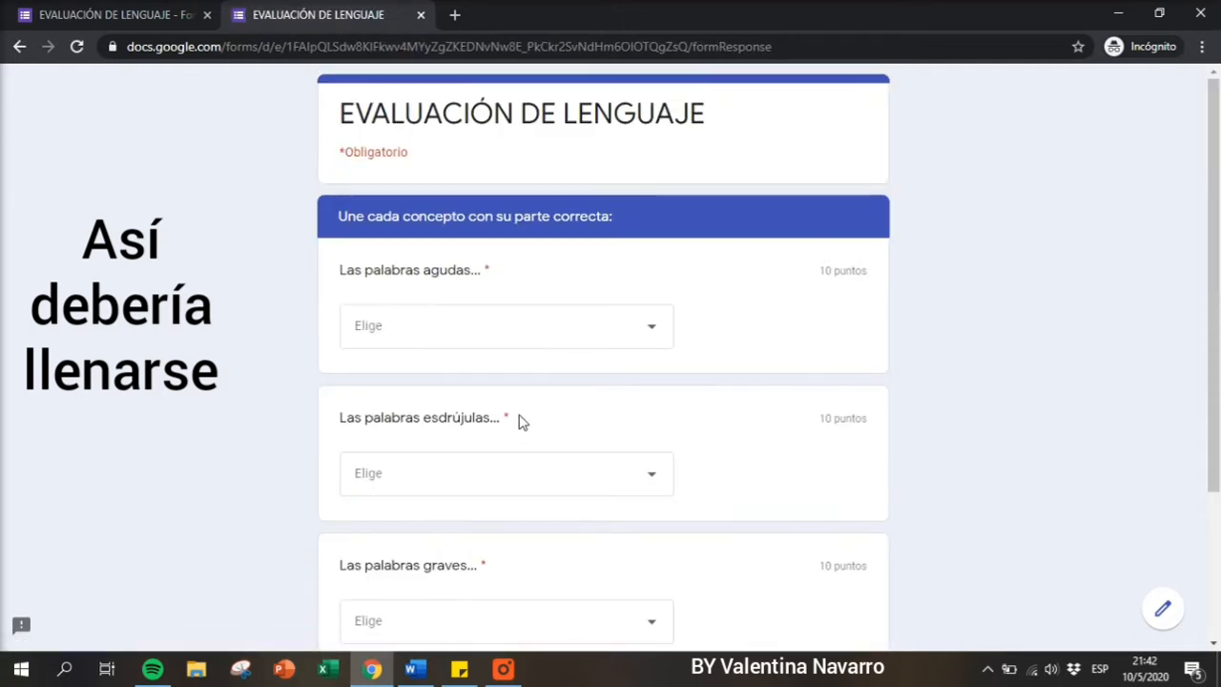
Match "Las palabras agudas..." with "tienen acento en la última sílaba." and "Las palabras esdrújulas..." with "tienen acento y tilde en su antepenúltima sílaba.".
scroll(518, 419, "down", 1)
left_click(496, 313)
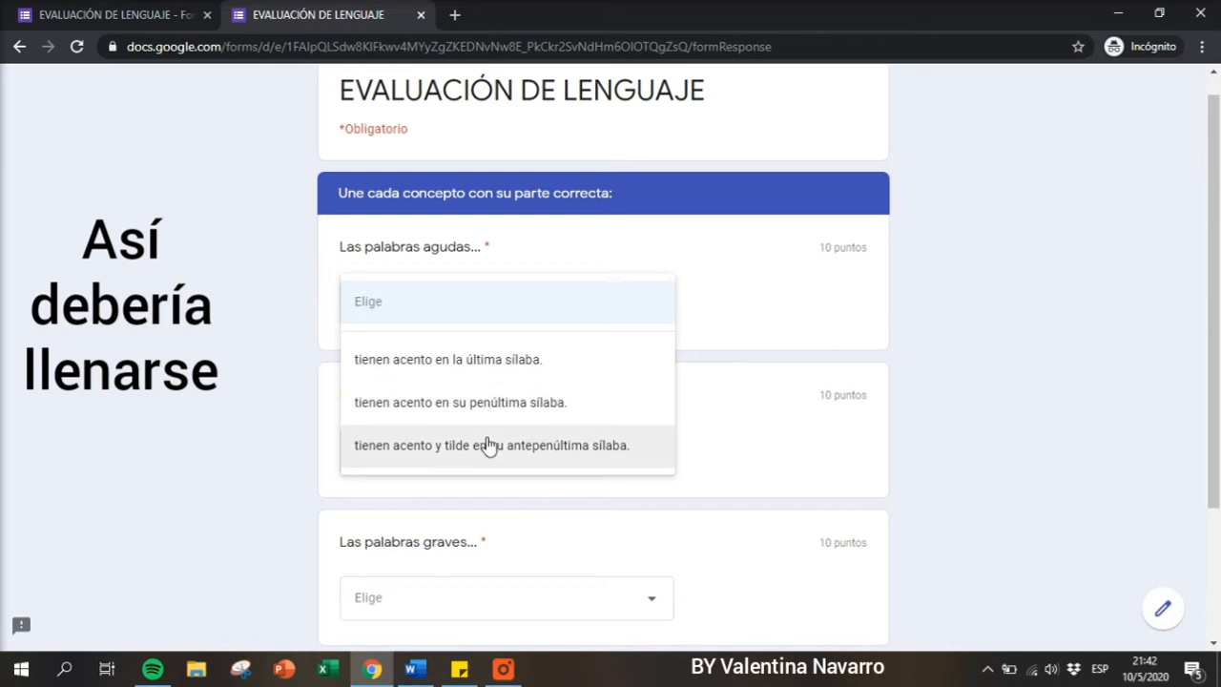
left_click(515, 360)
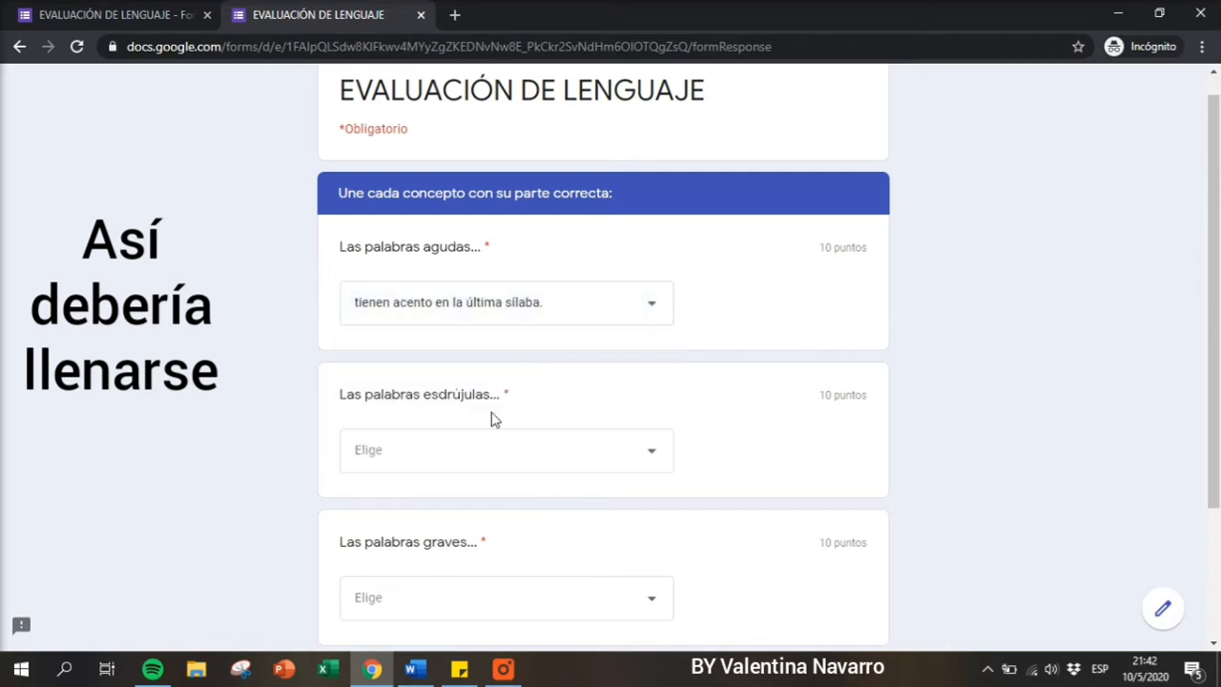
left_click(460, 440)
left_click(531, 525)
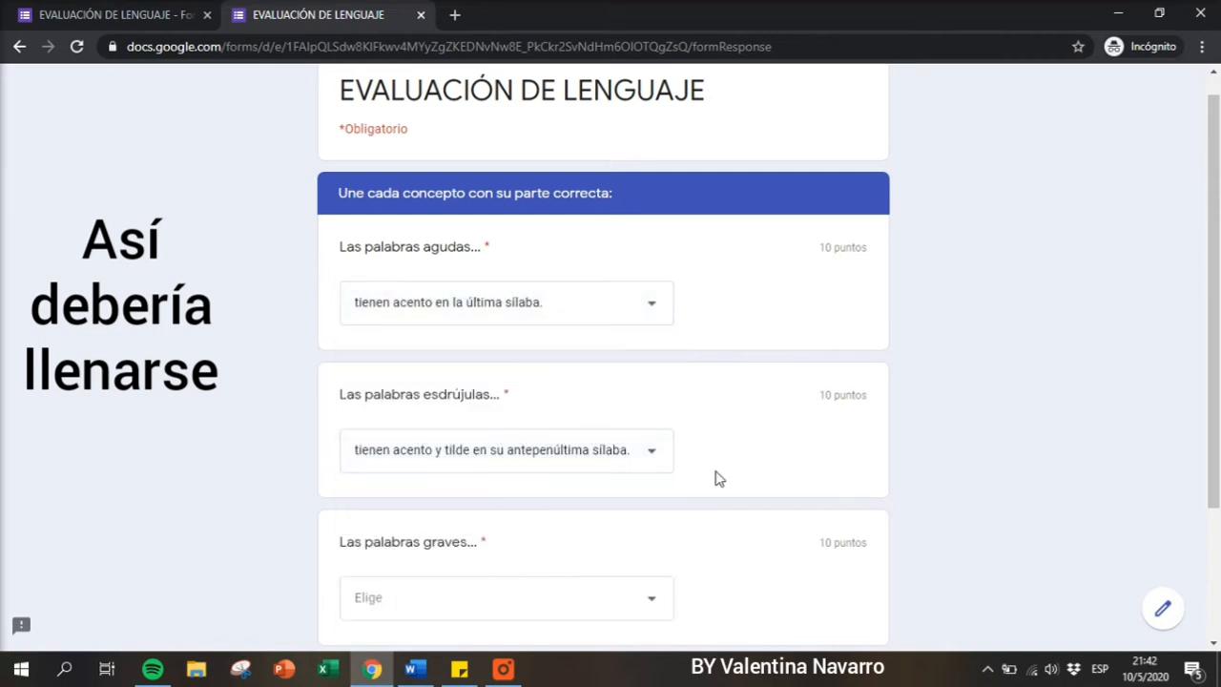
Match "Las palabras graves..." with "tienen acento en su penúltima sílaba." and continue to page 3.
scroll(718, 471, "down", 2)
left_click(463, 418)
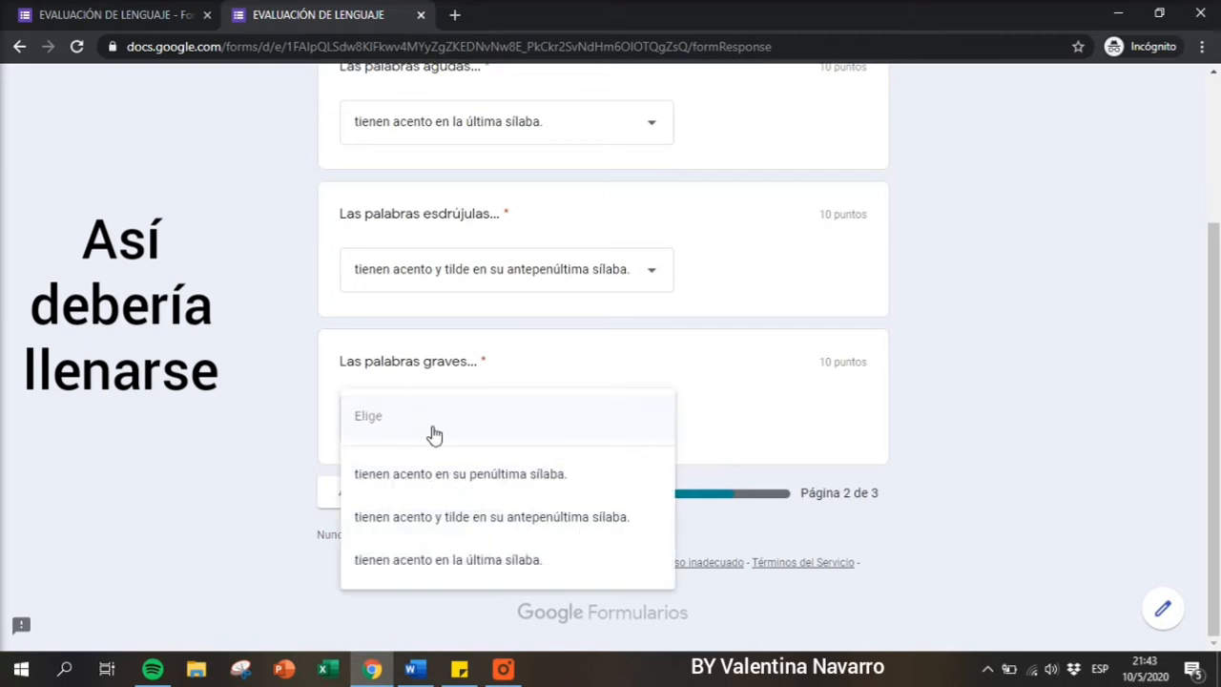
left_click(483, 488)
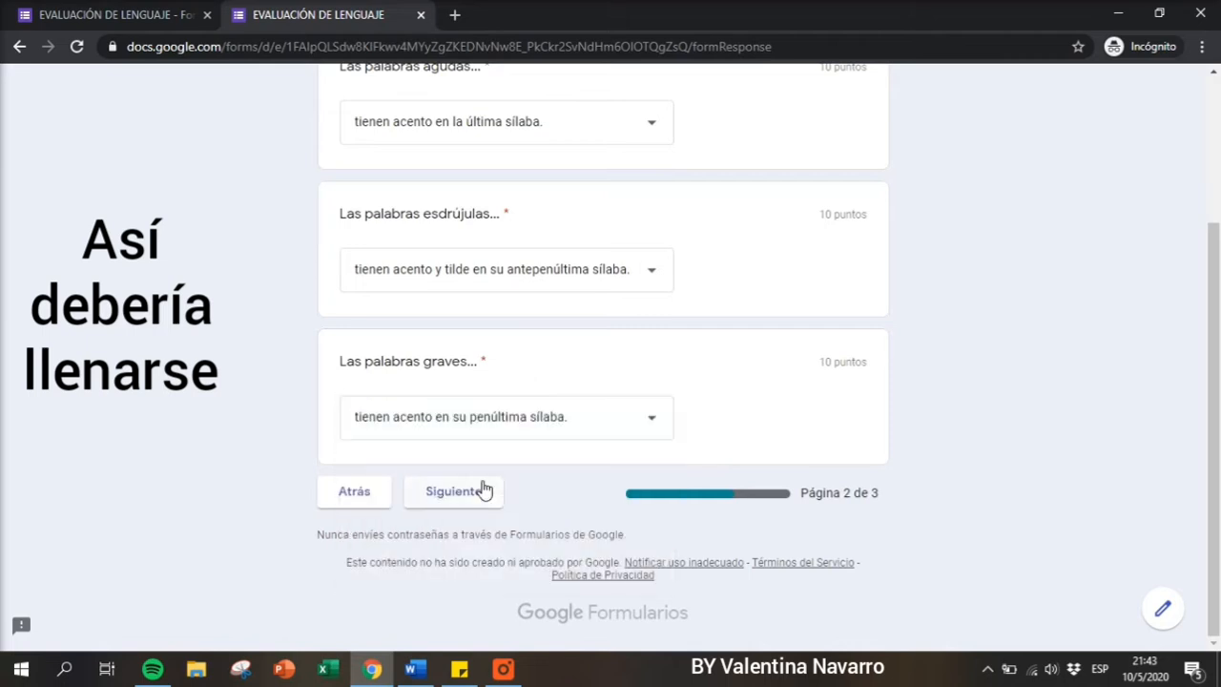
left_click(441, 491)
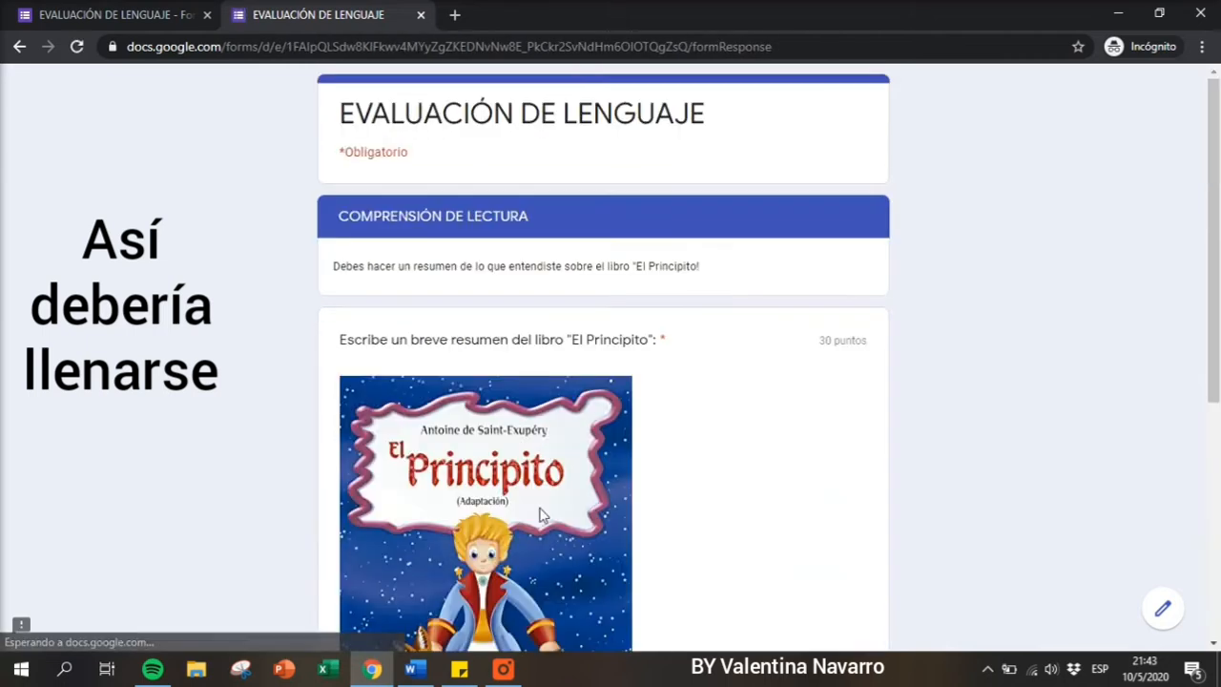
Enter a brief summary of the book "El Principito", submit the exam, and close the preview.
scroll(541, 505, "down", 1)
scroll(540, 501, "up", 1)
scroll(539, 504, "down", 3)
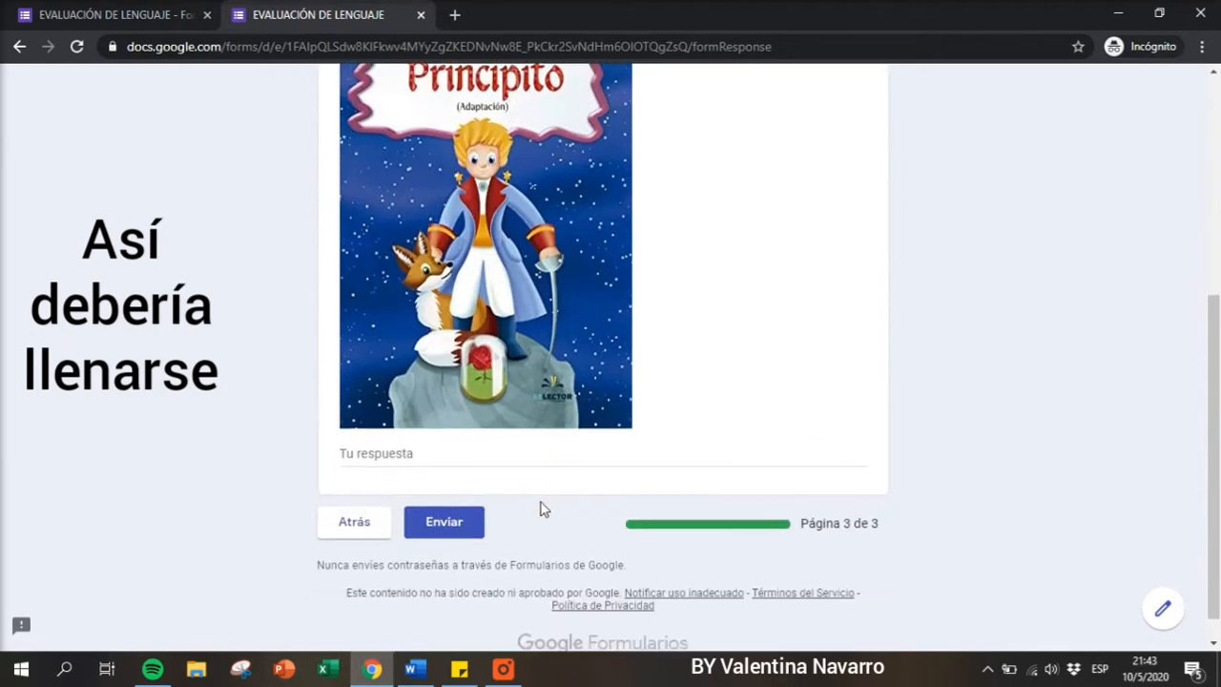
left_click(387, 425)
type("eS")
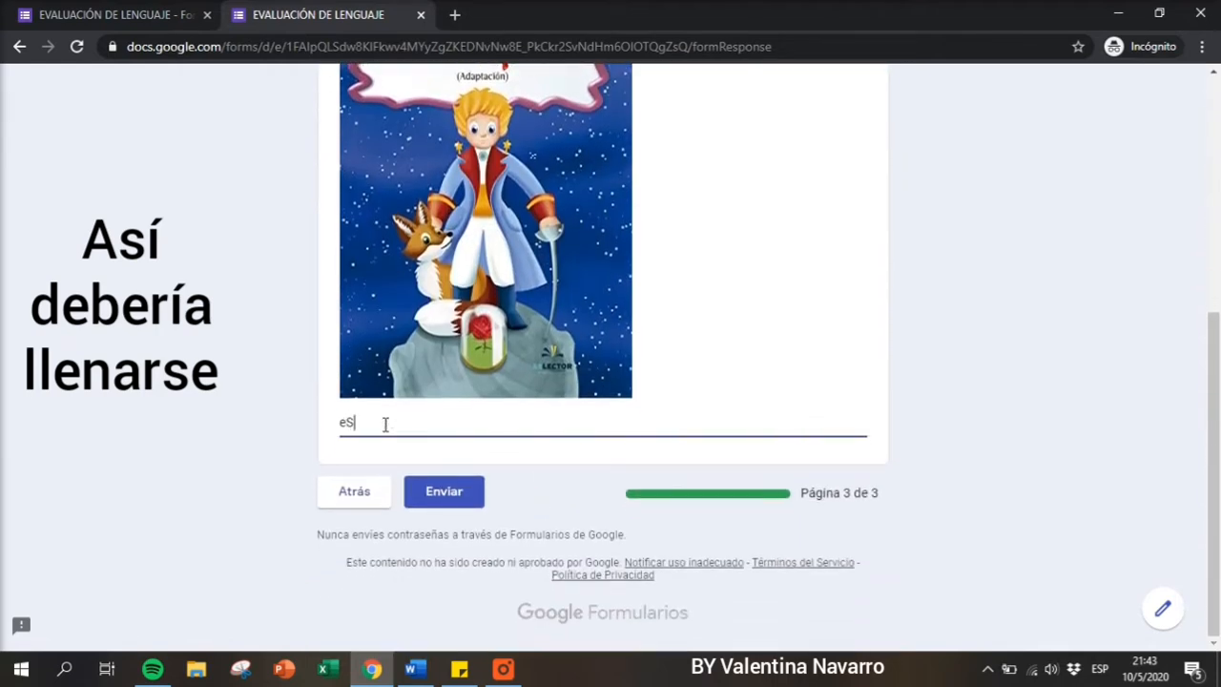
left_click(445, 498)
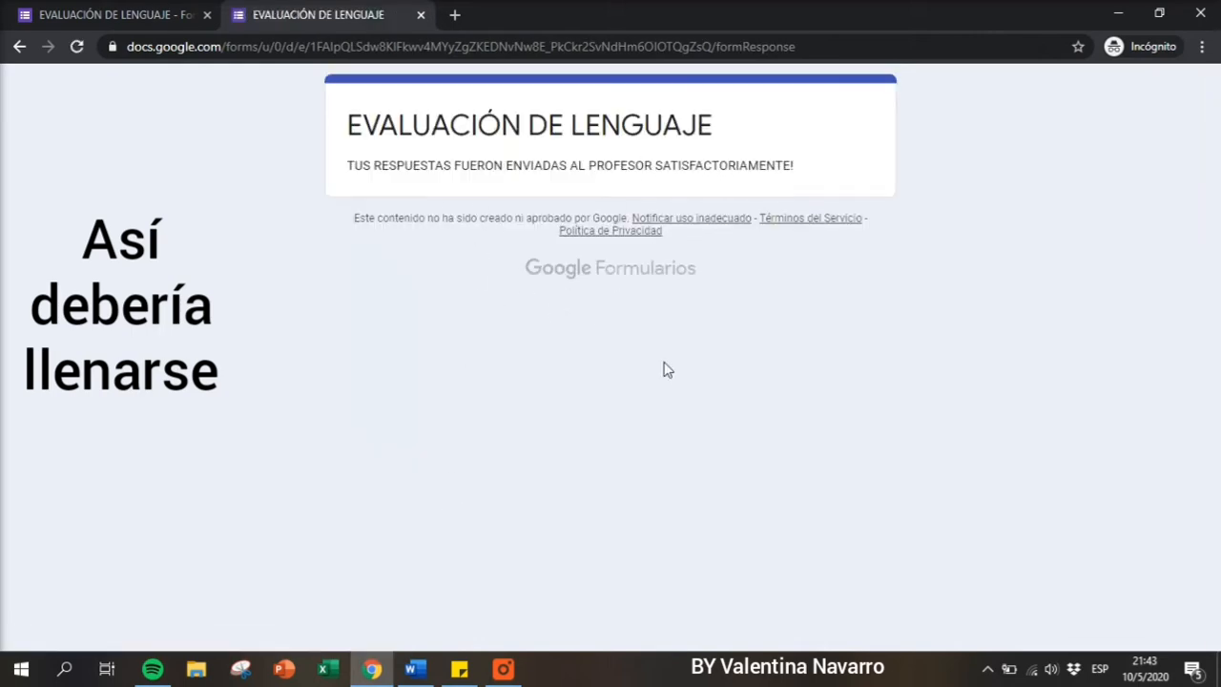
left_click(421, 14)
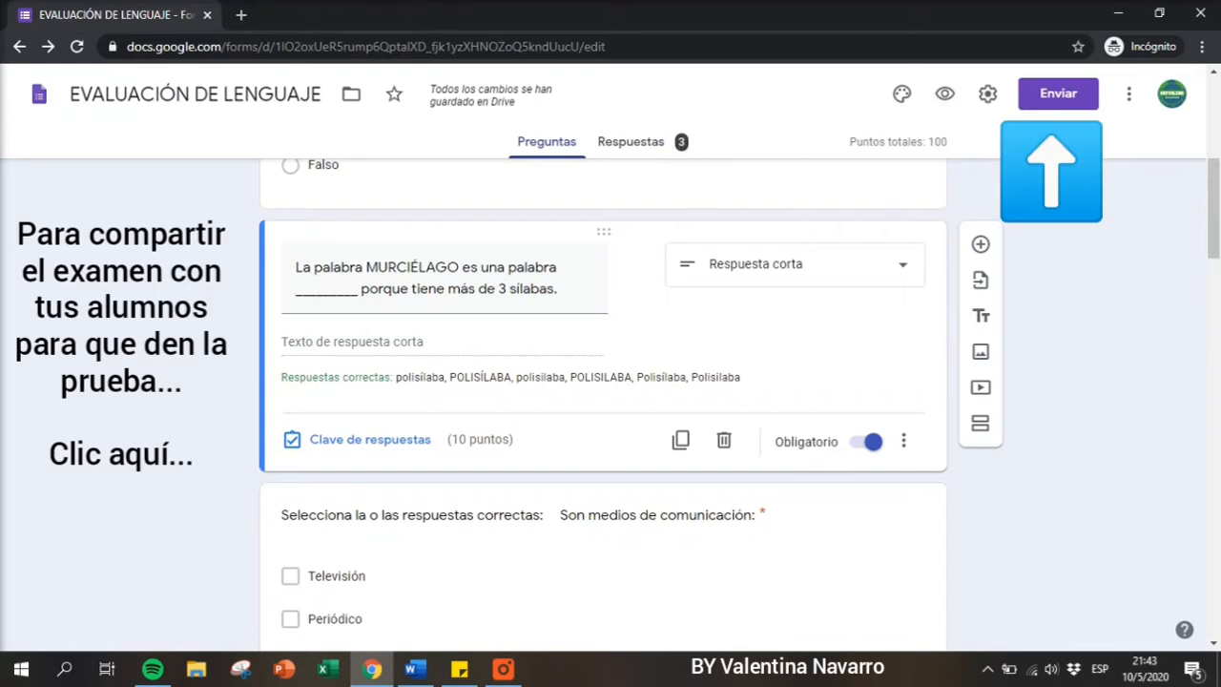
Generate a shortened link for sharing the form, copy it to the clipboard, and close the sharing dialog.
left_click(1049, 96)
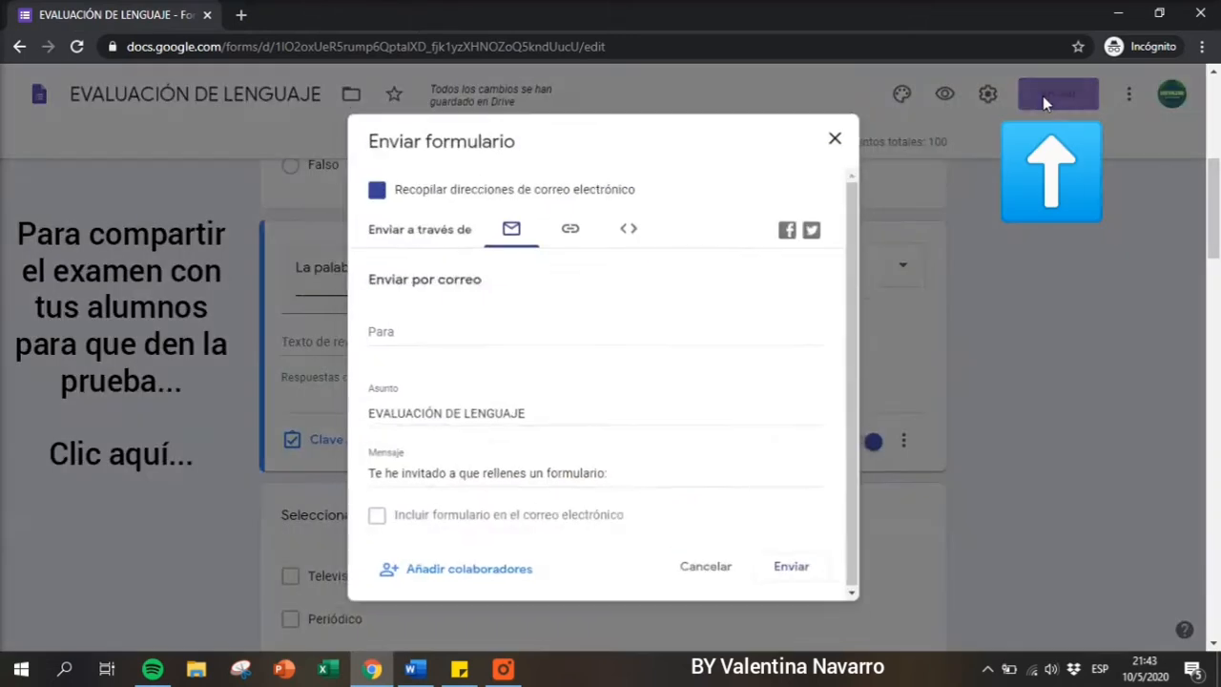
left_click(568, 229)
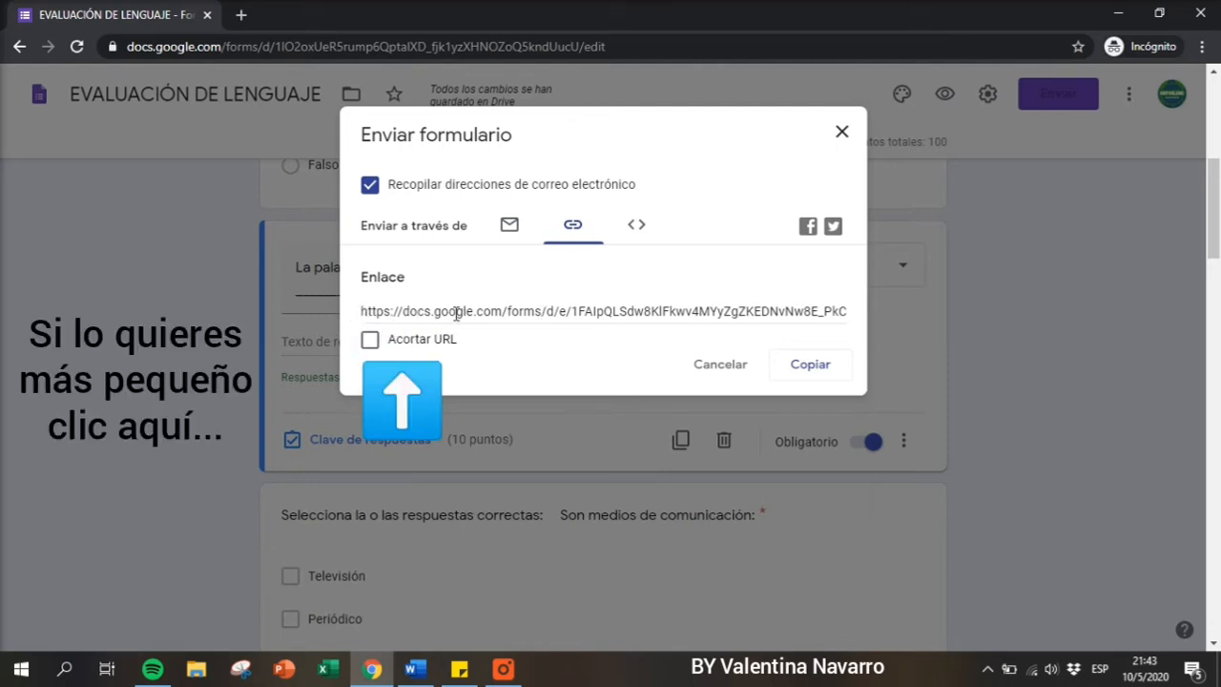
left_click(370, 338)
key("ctrl+c")
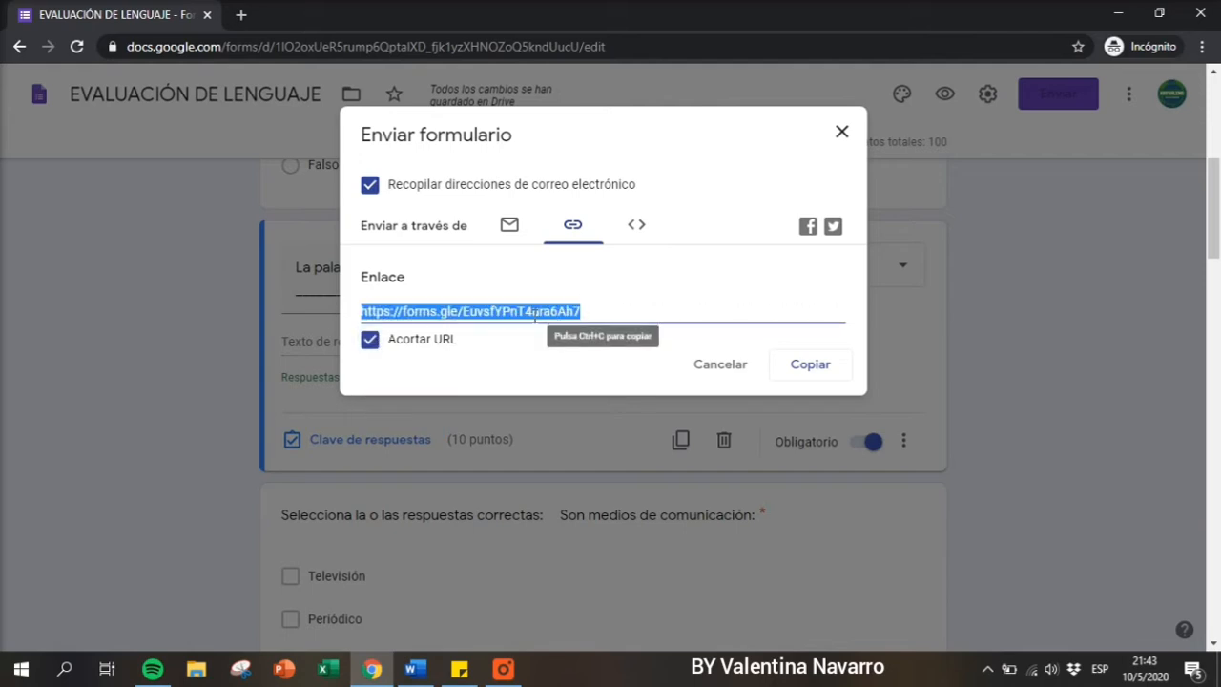
left_click(797, 373)
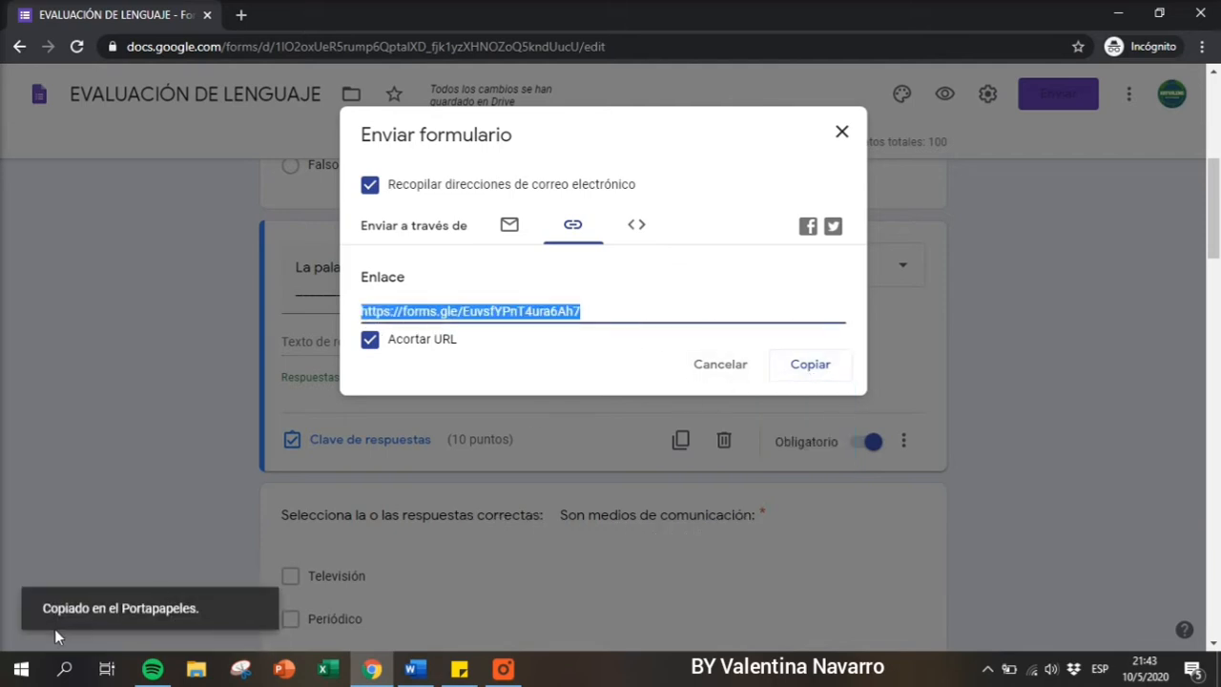
left_click(841, 132)
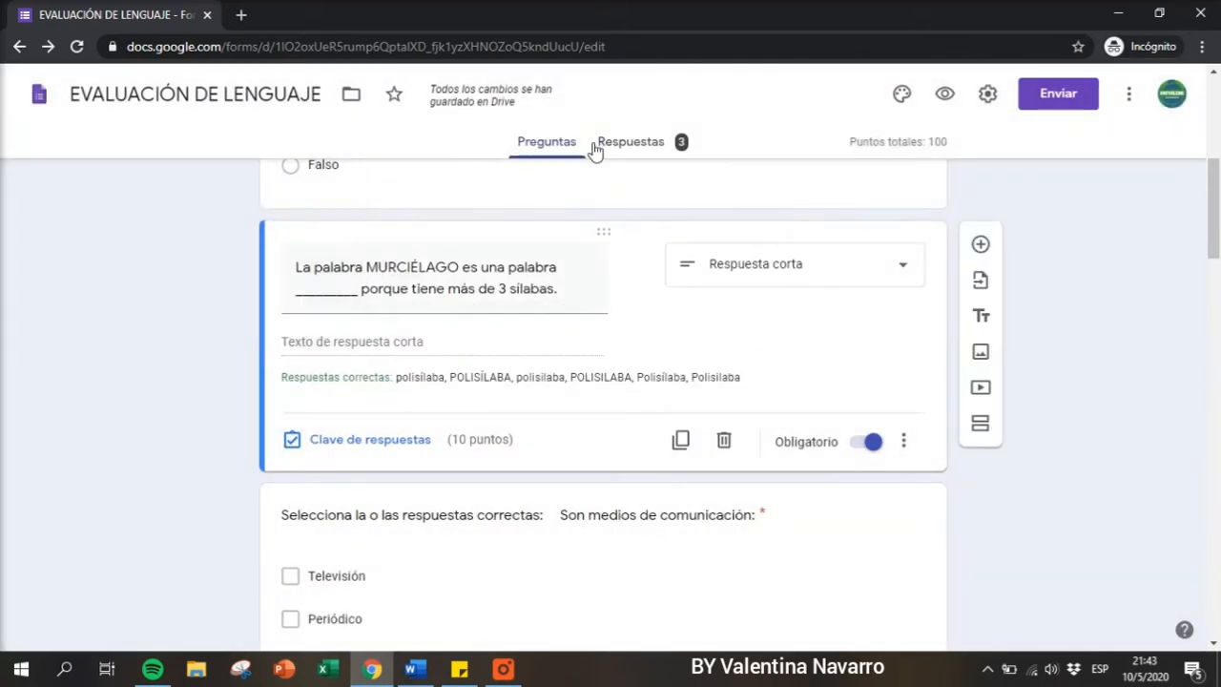
Switch to the Word document and replace the "YA CREAMOS EL EXAMEN, AHORA VEAMOS ALGUNAS CONFIGURACIONES!" line with "CON ESTE LINK".
left_click(412, 674)
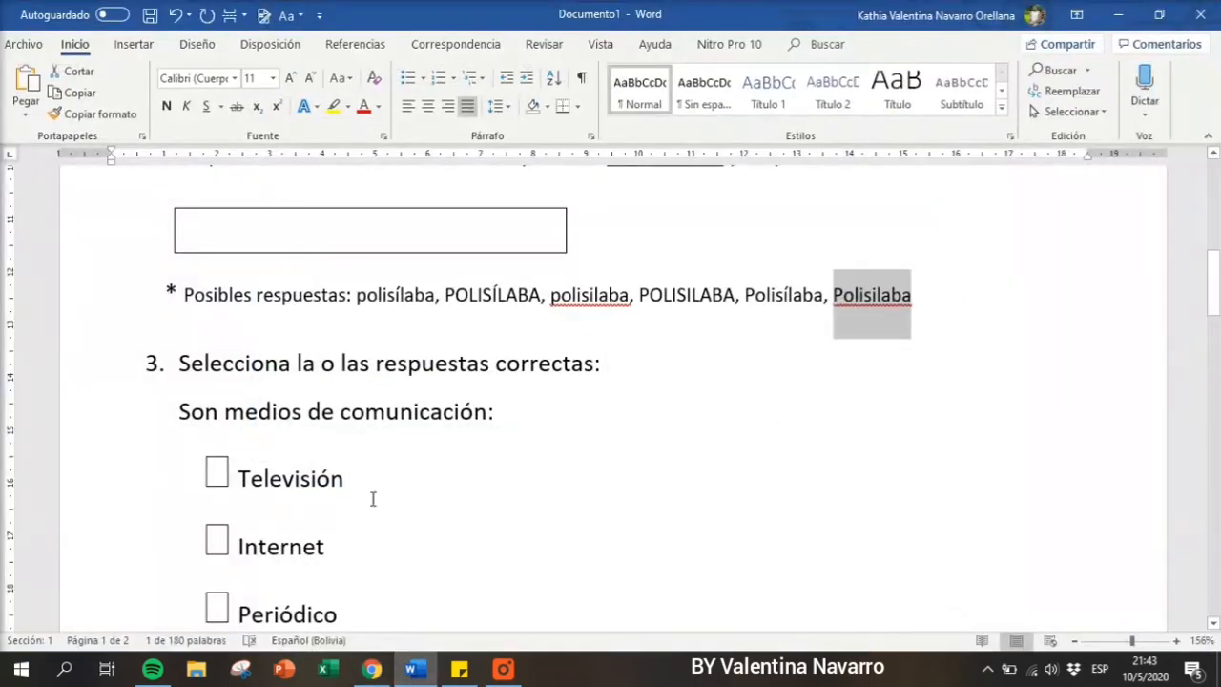
scroll(349, 394, "down", 8)
scroll(349, 391, "down", 10)
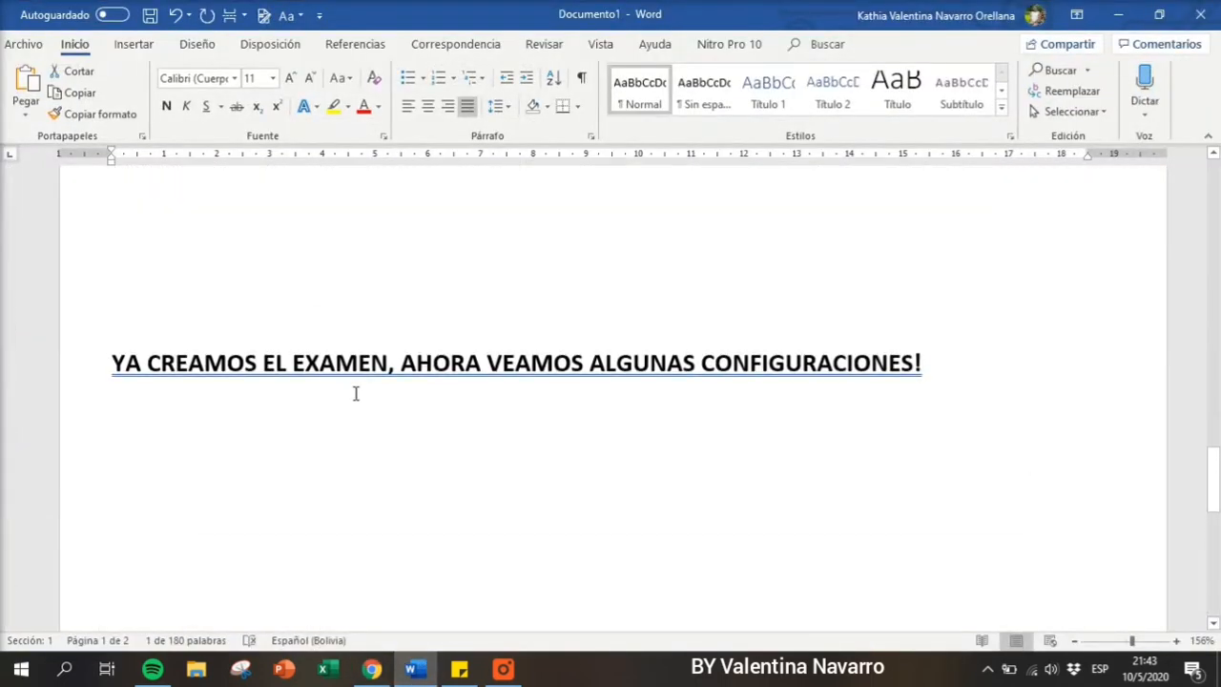
left_click_drag(158, 454, 110, 353)
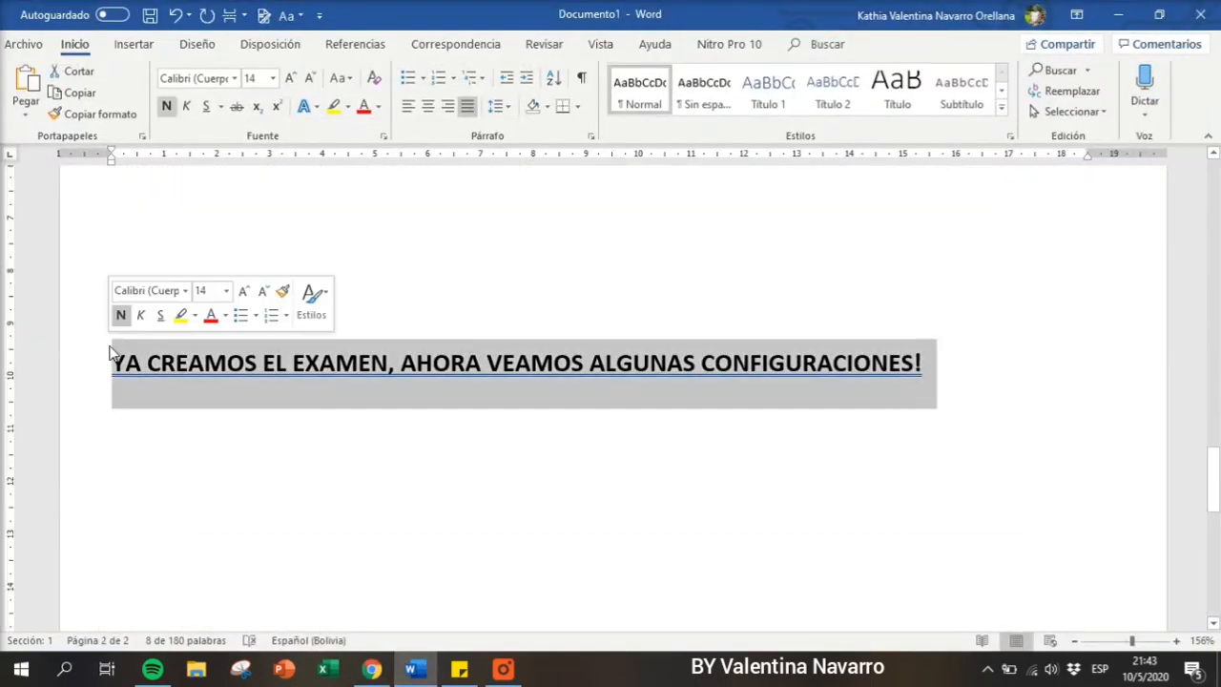
key("BackSpace")
type("CON E")
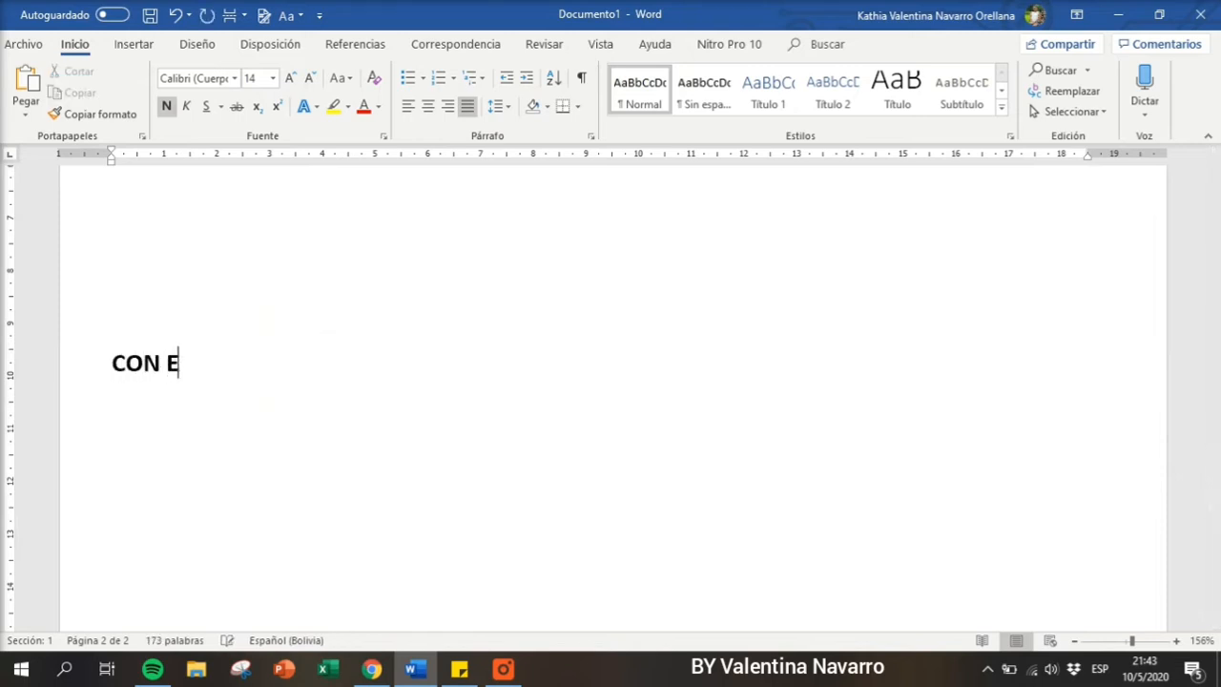
type("STE Ñ")
key("BackSpace")
type("LINK")
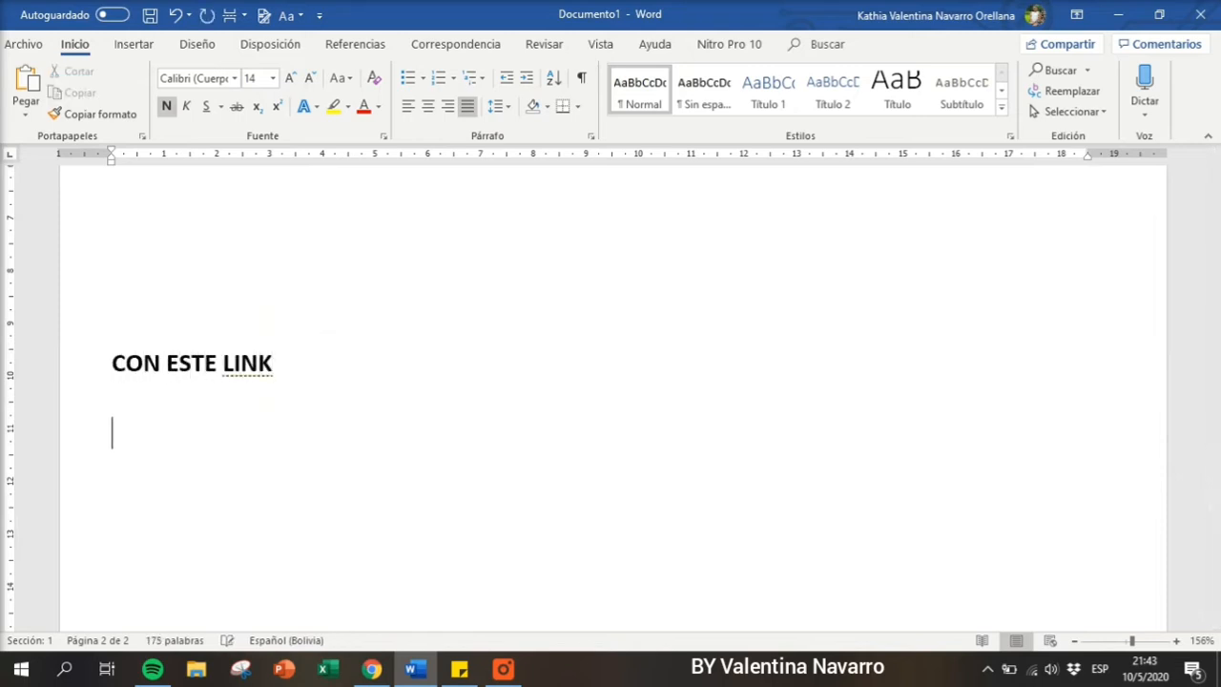
Paste the shortened form link below "CON ESTE LINK" and start a new paragraph after it.
key("Return")
key("ctrl+v")
key("Return")
key("Return")
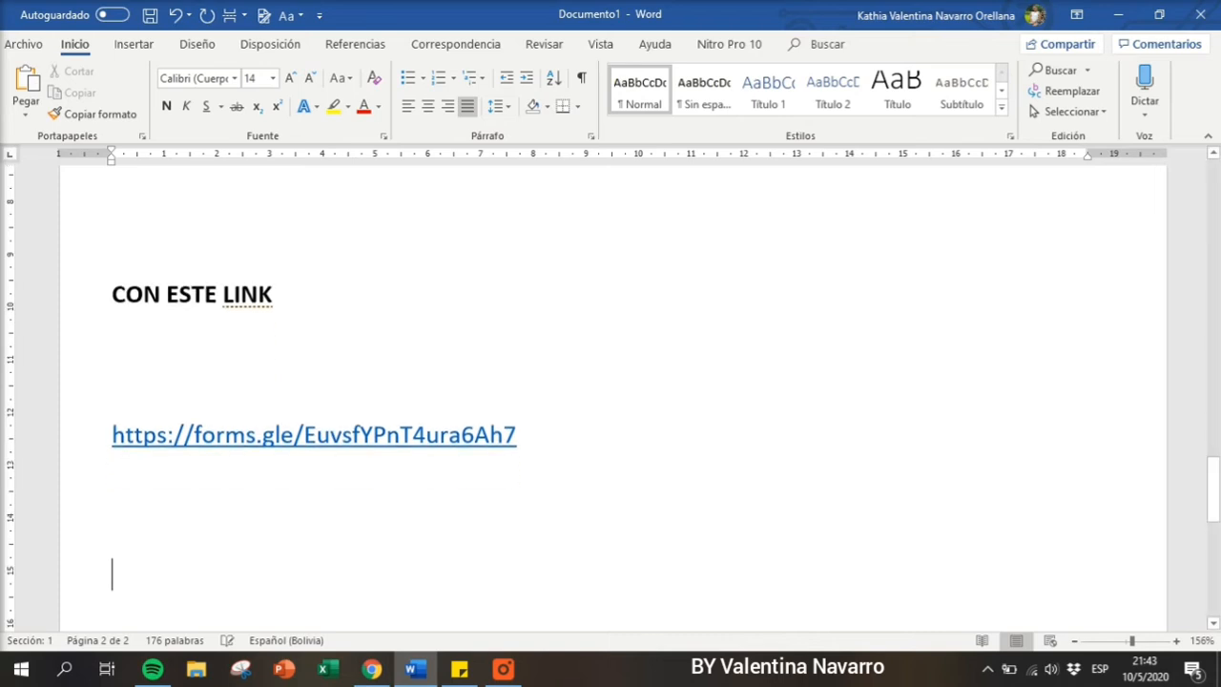
Add the line "PUEDES COMPARTIRLO EN TU GRUPO DE CLASES PARA QUE TUS ALUMNOS PUEDAN DAR SU EXAMEN!" below the link.
type("PUEDES COM")
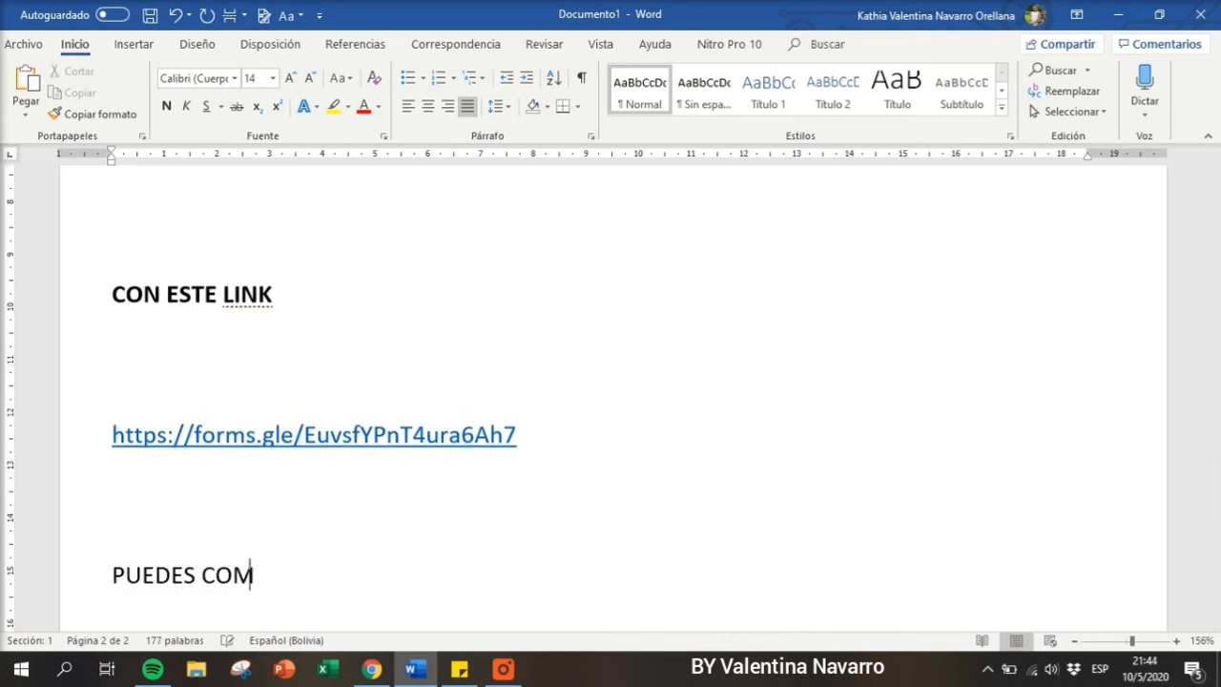
type("PARTIRLO EN TU ")
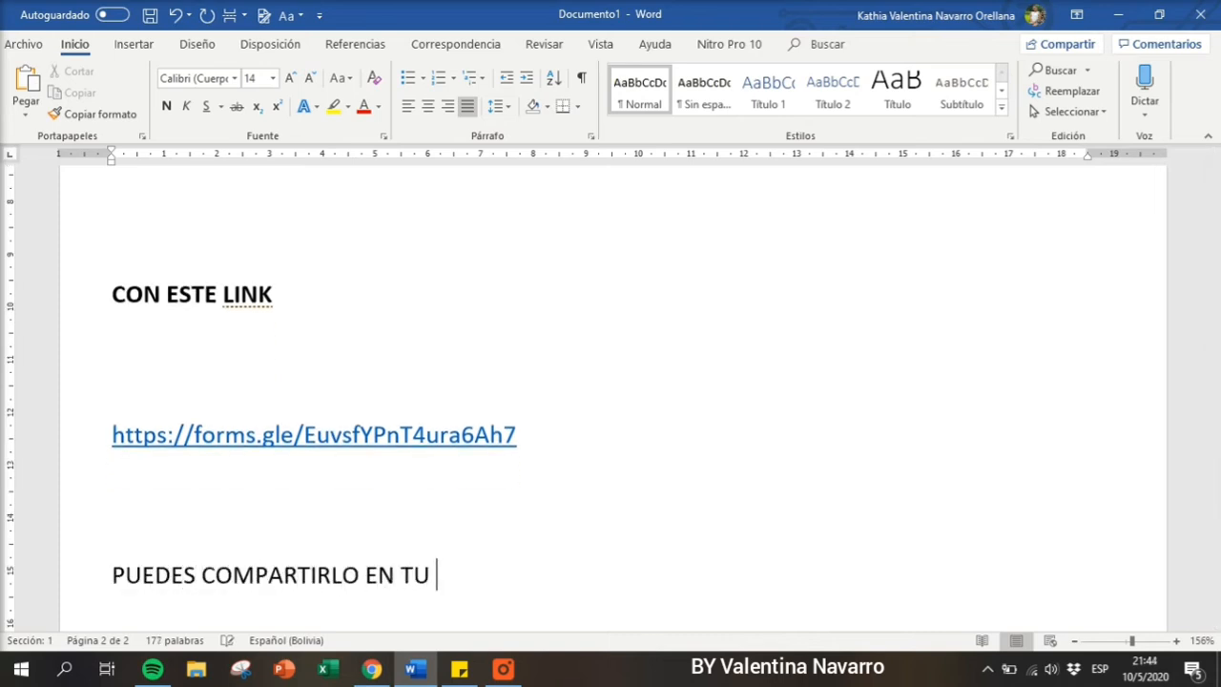
type("GRUPO DE CLASE")
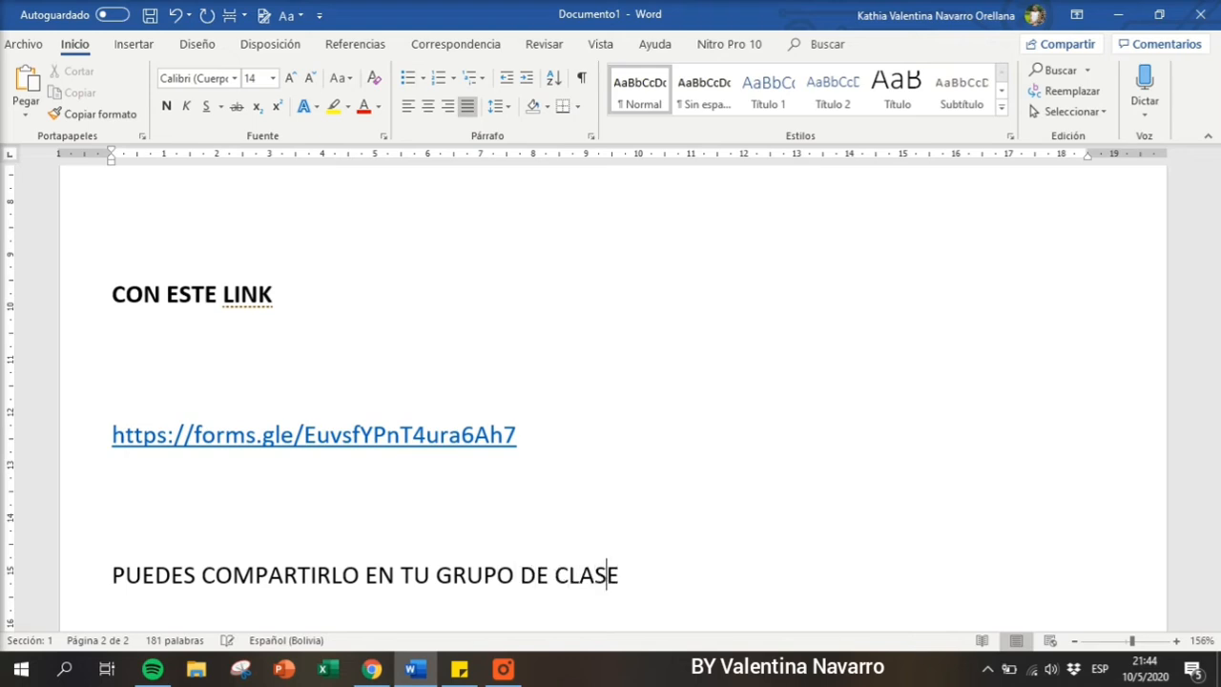
type("S PARA QUE TUS")
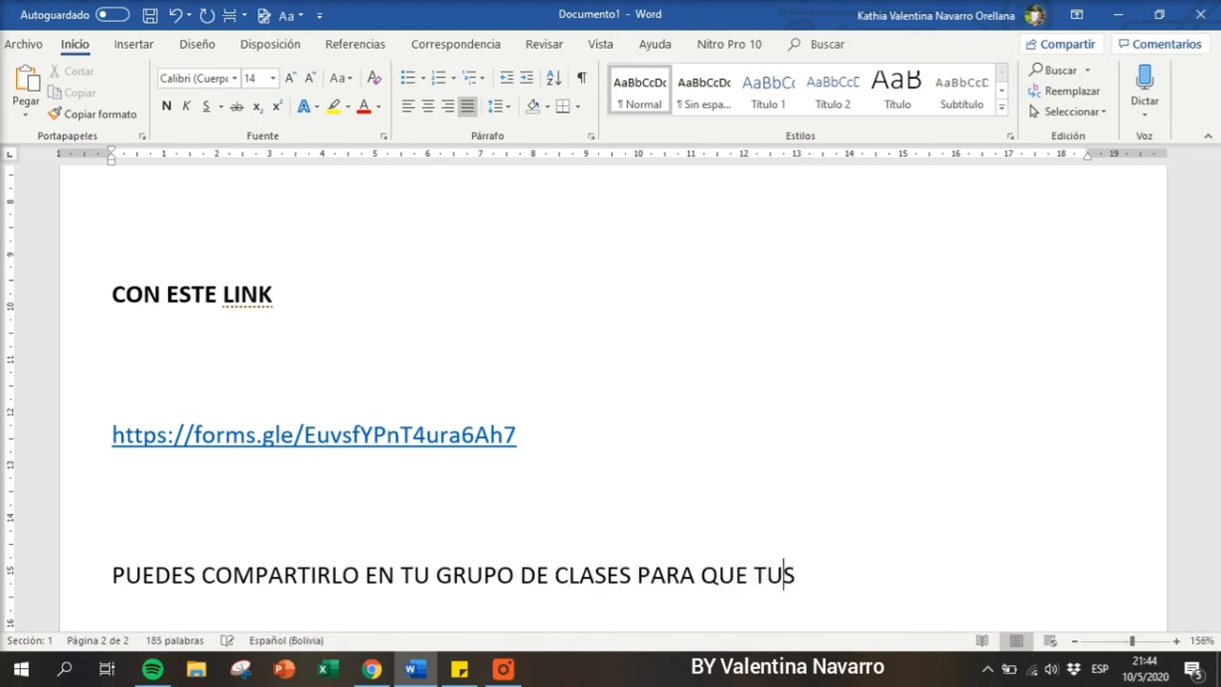
type(" ALUMNO")
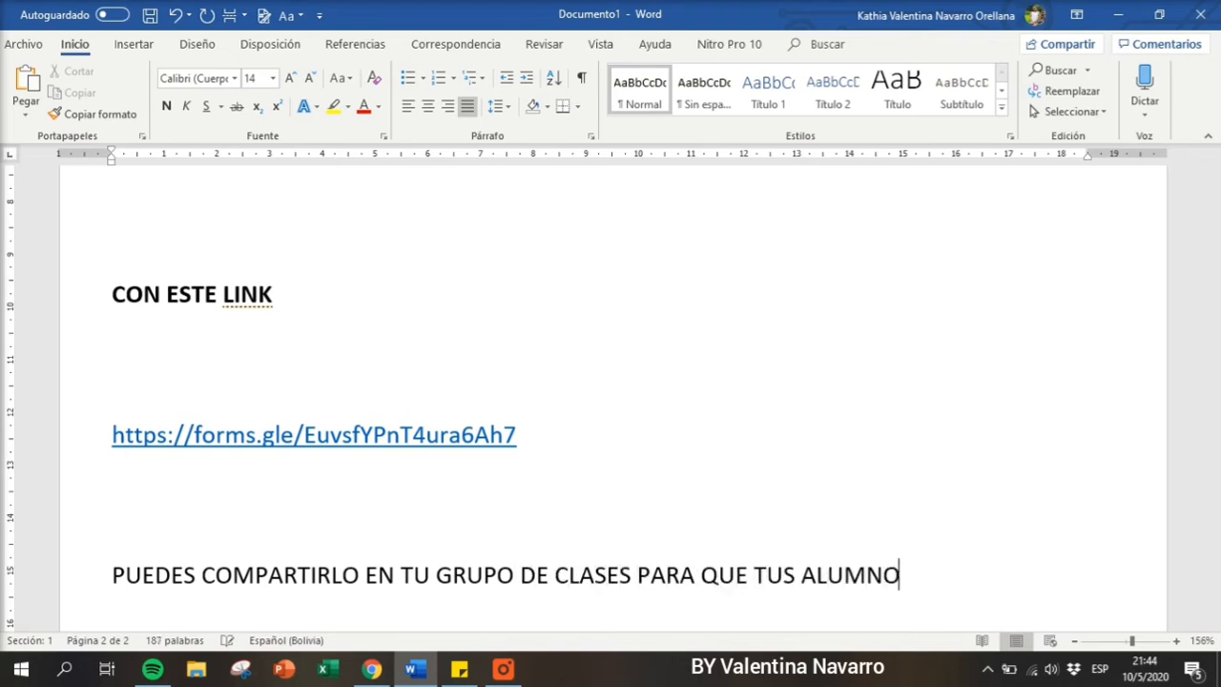
type("S PUEDAN DAR")
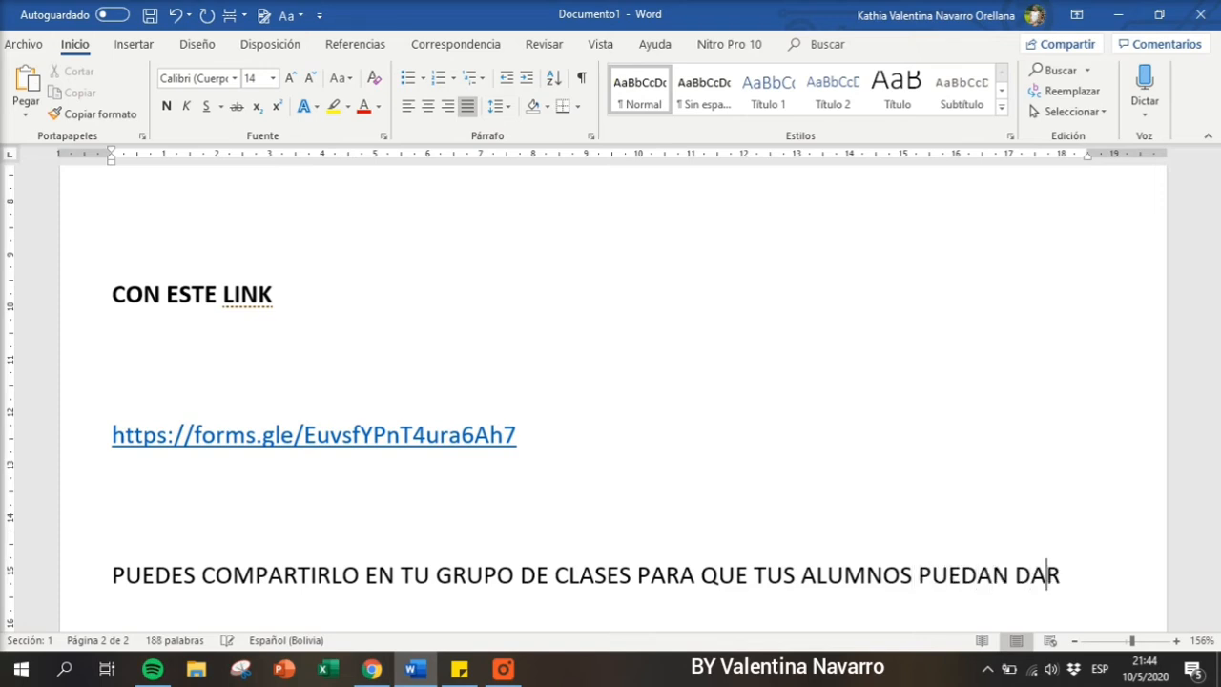
type(" SU EXAMEN")
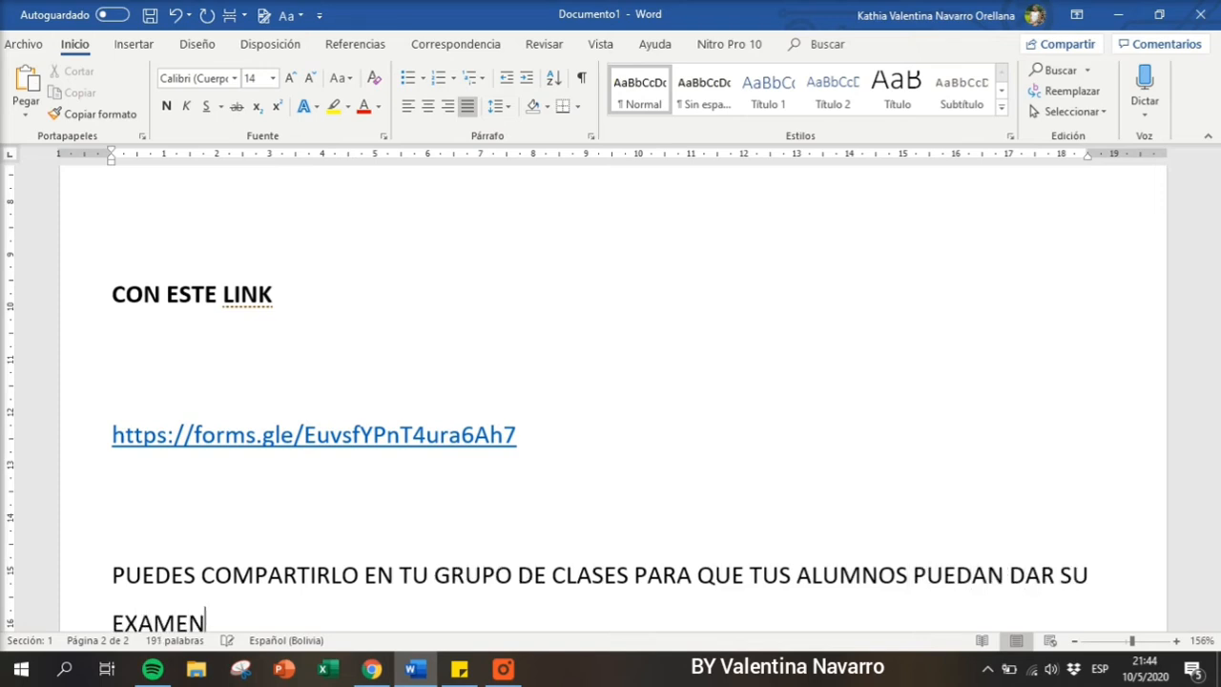
type("!")
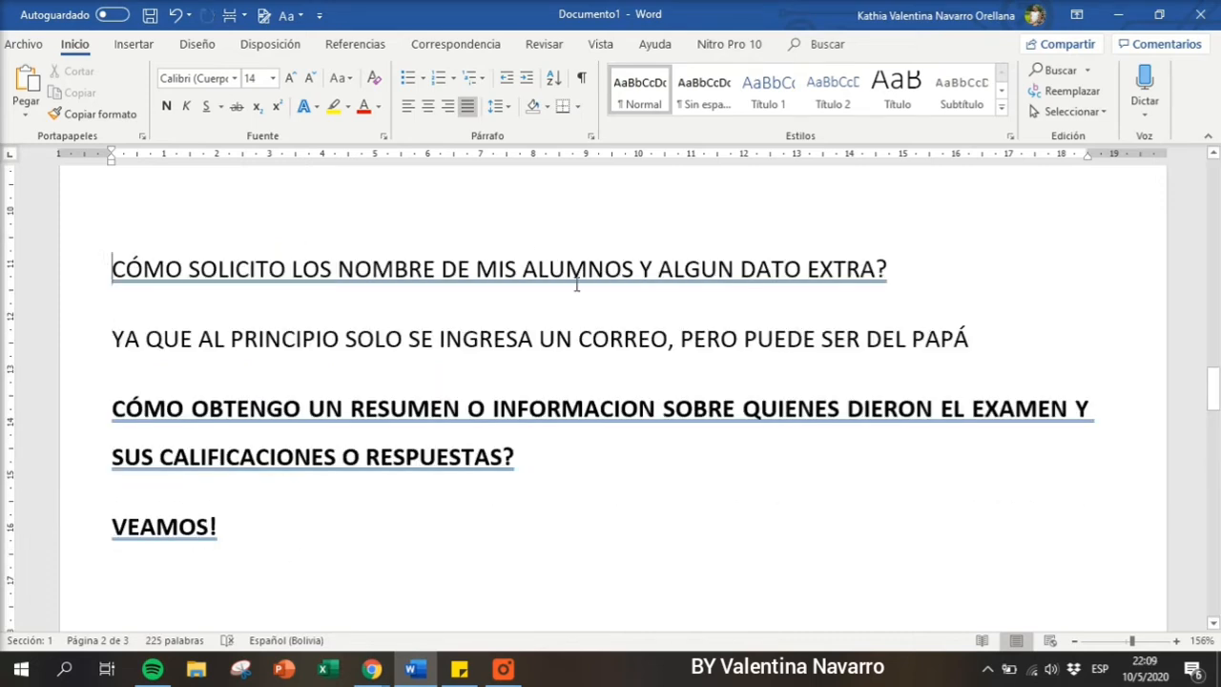
Add the red line "COMO NO HAY UNA PARTE ESPECIAL PARA SOLICITAR EL NOMBRE DEL ALUMNO" below the "YA QUE AL PRINCIPIO" sentence.
left_click_drag(576, 284, 897, 276)
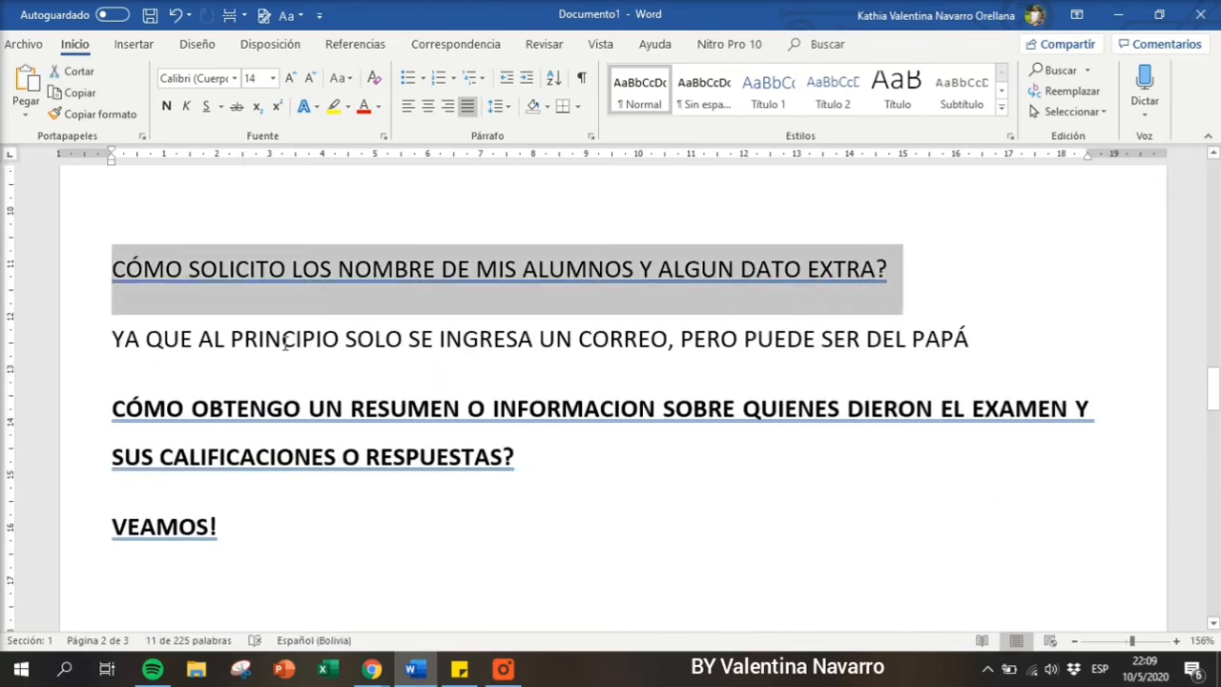
left_click_drag(116, 341, 992, 355)
left_click(991, 358)
key("Return")
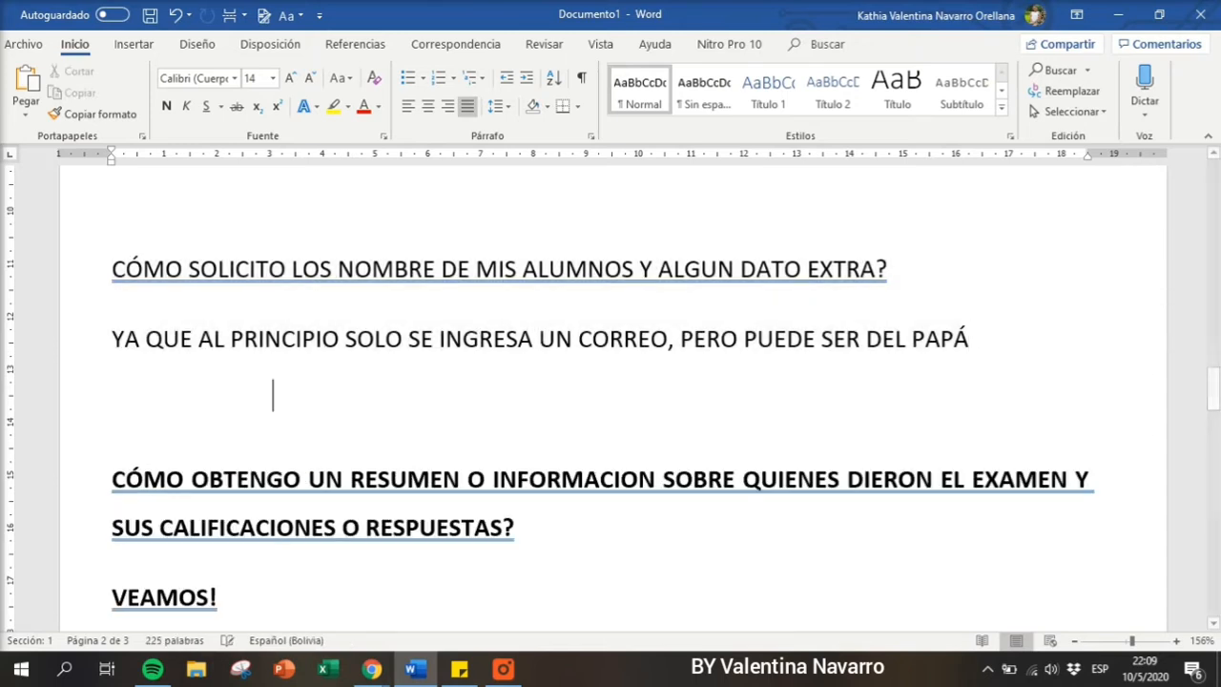
left_click(364, 110)
type("COMO NO HAY ")
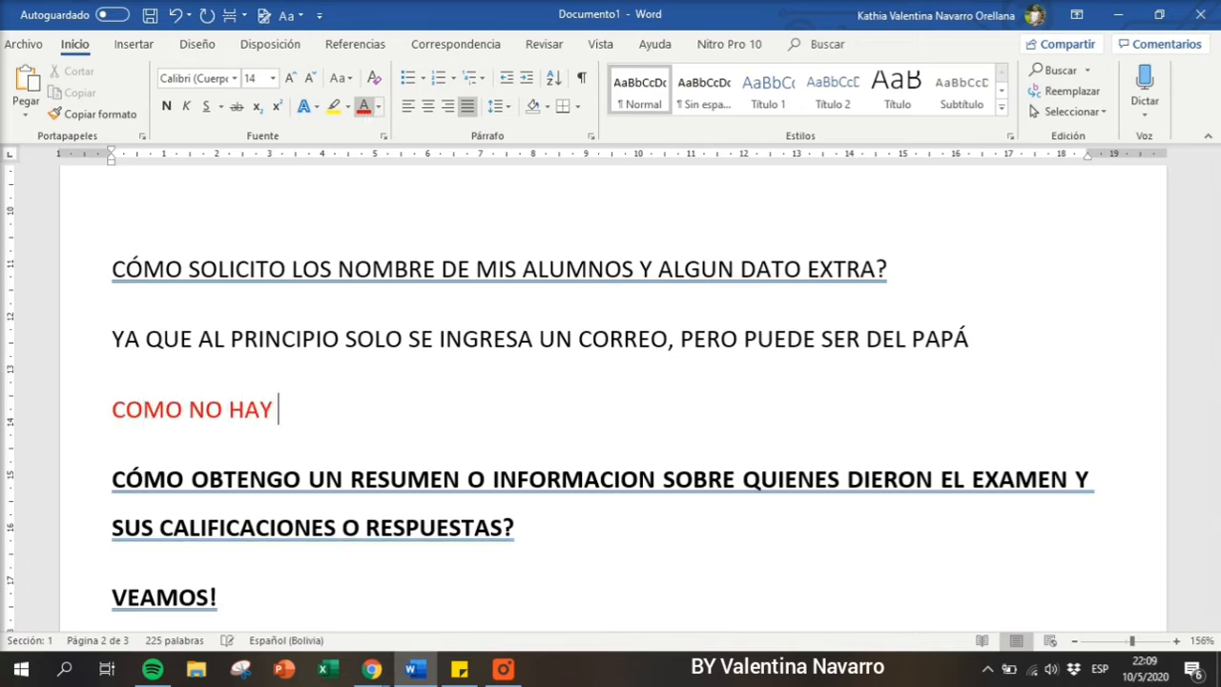
type("UNA PARTE ESPE")
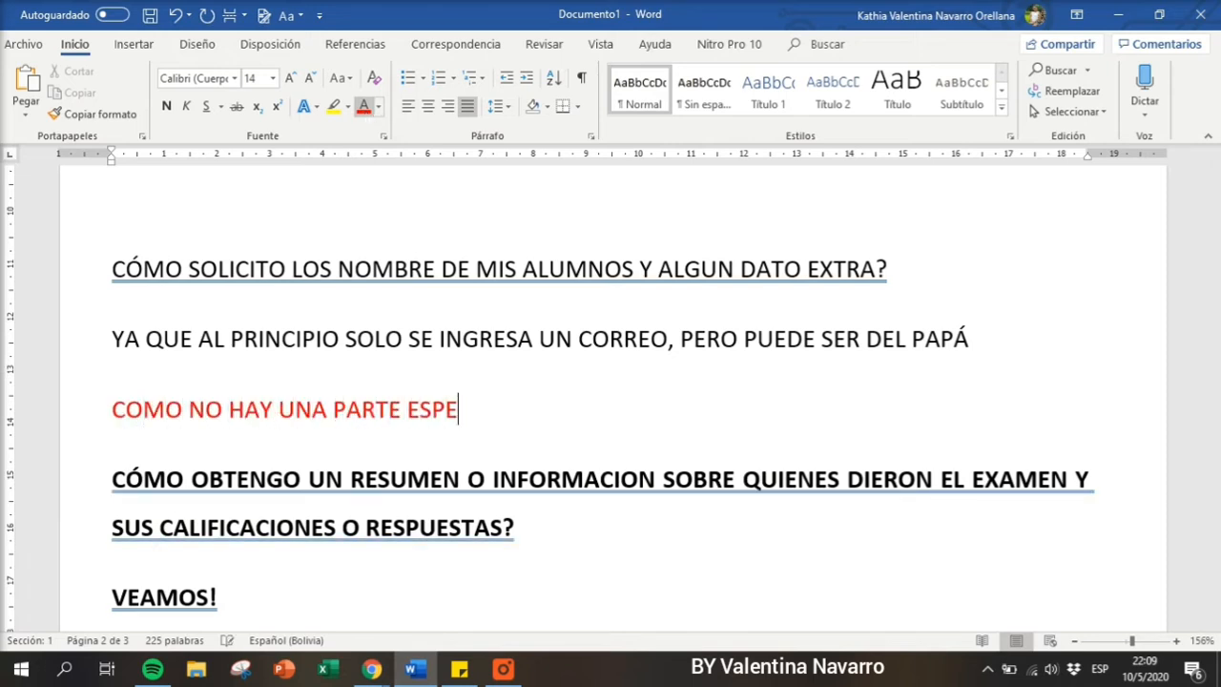
type("CIAL PARA SOLICI")
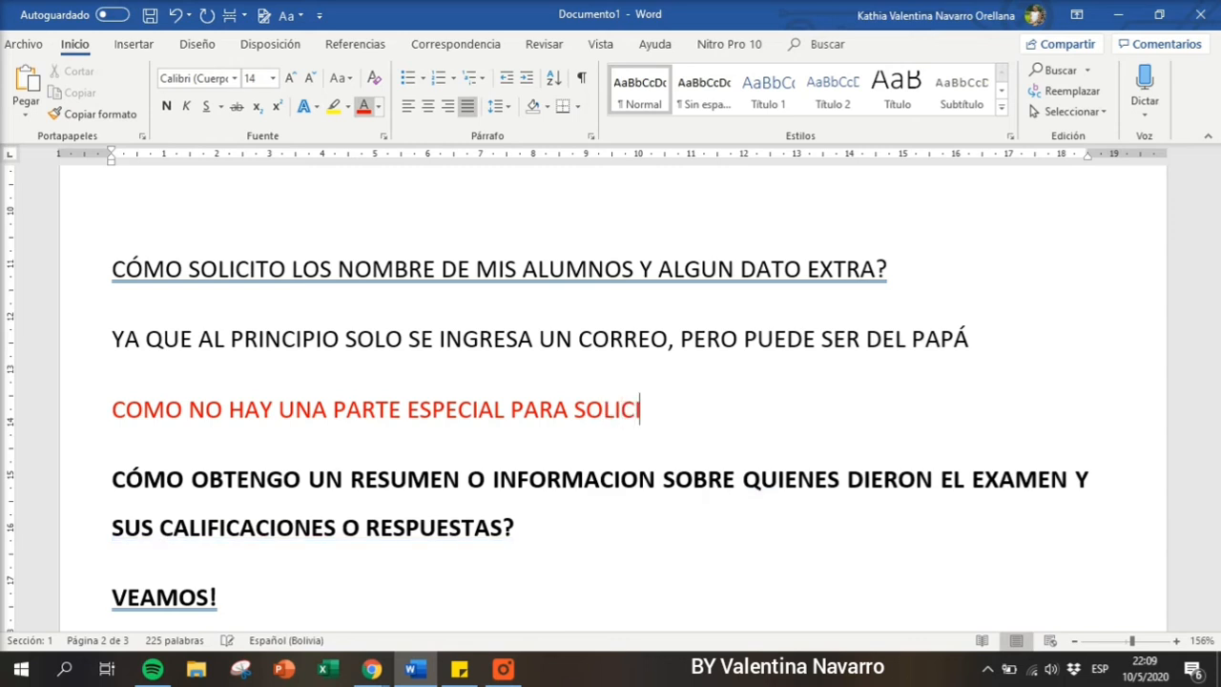
type("TAR EL NOMNR")
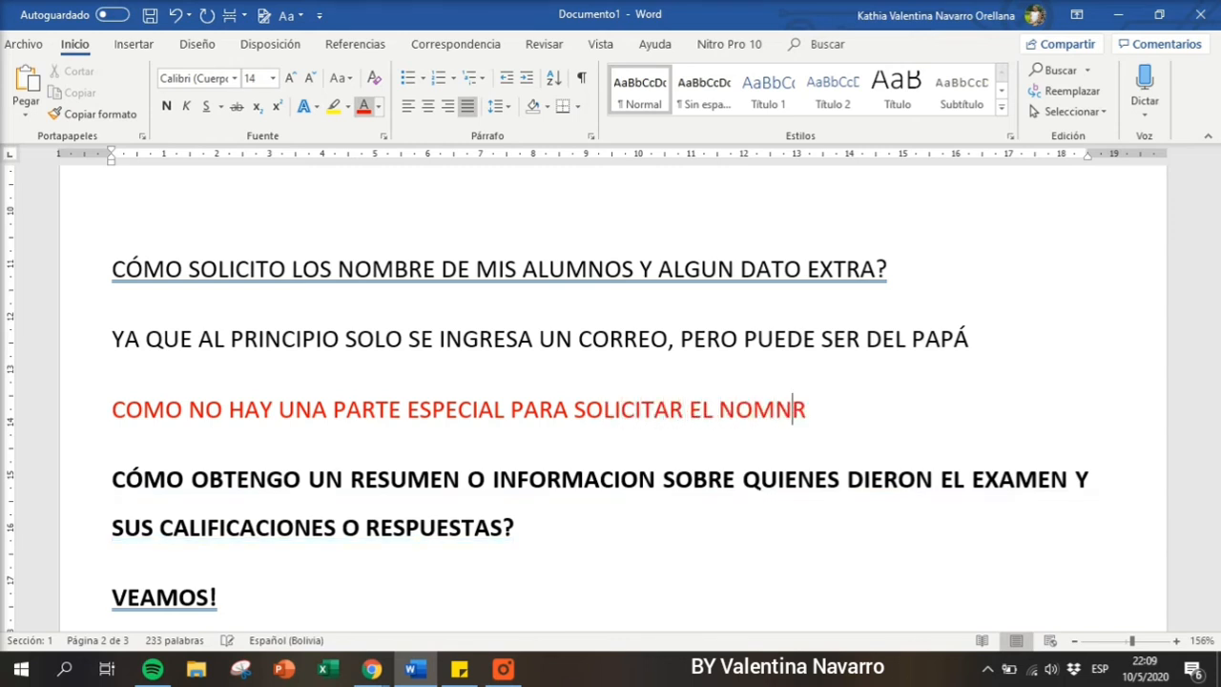
key("BackSpace")
key("BackSpace")
type("BRE DEL ALUMNO")
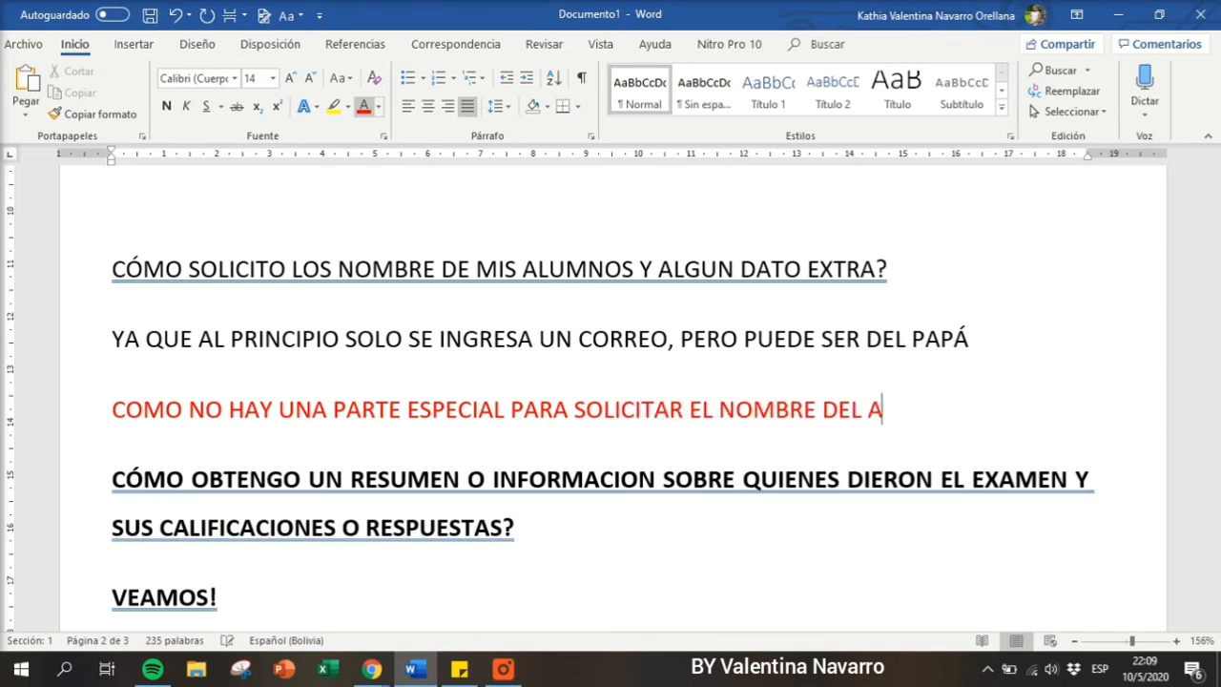
Add a new line below it reading "VAMOS A CREARLO AL PRINCIPIO COMO UNA PREGUNTA!".
key("Return")
key("Tab")
key("BackSpace")
type("VAMOS")
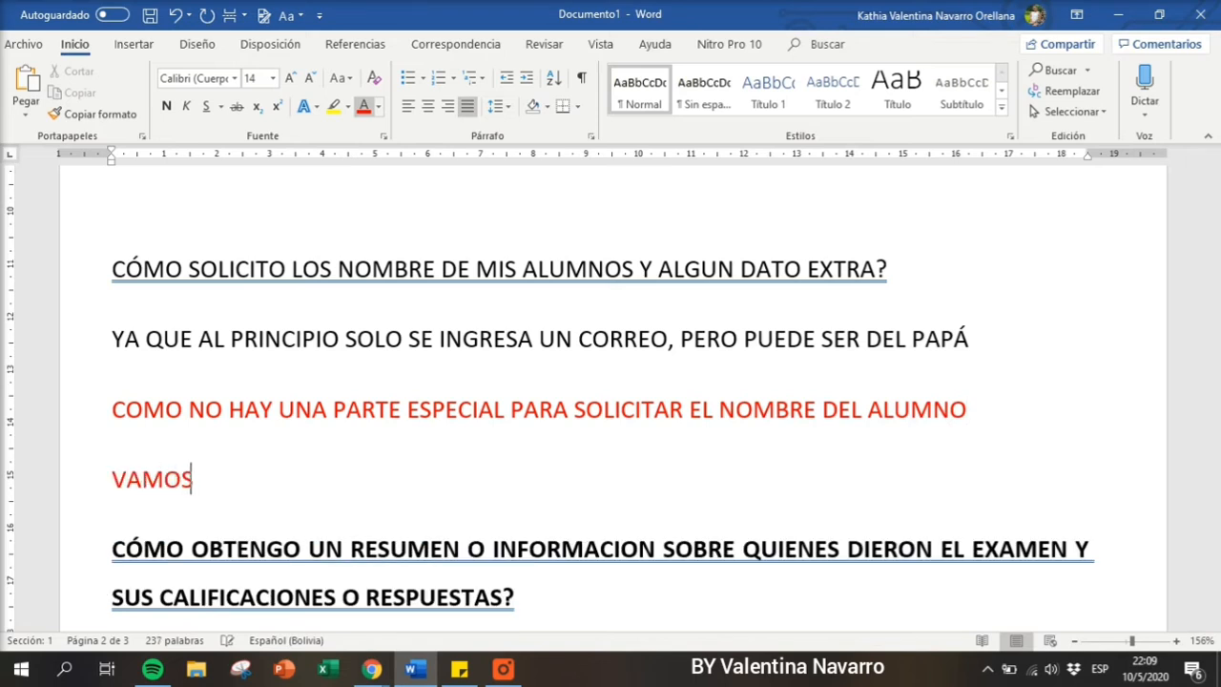
type(" A CREARLO ")
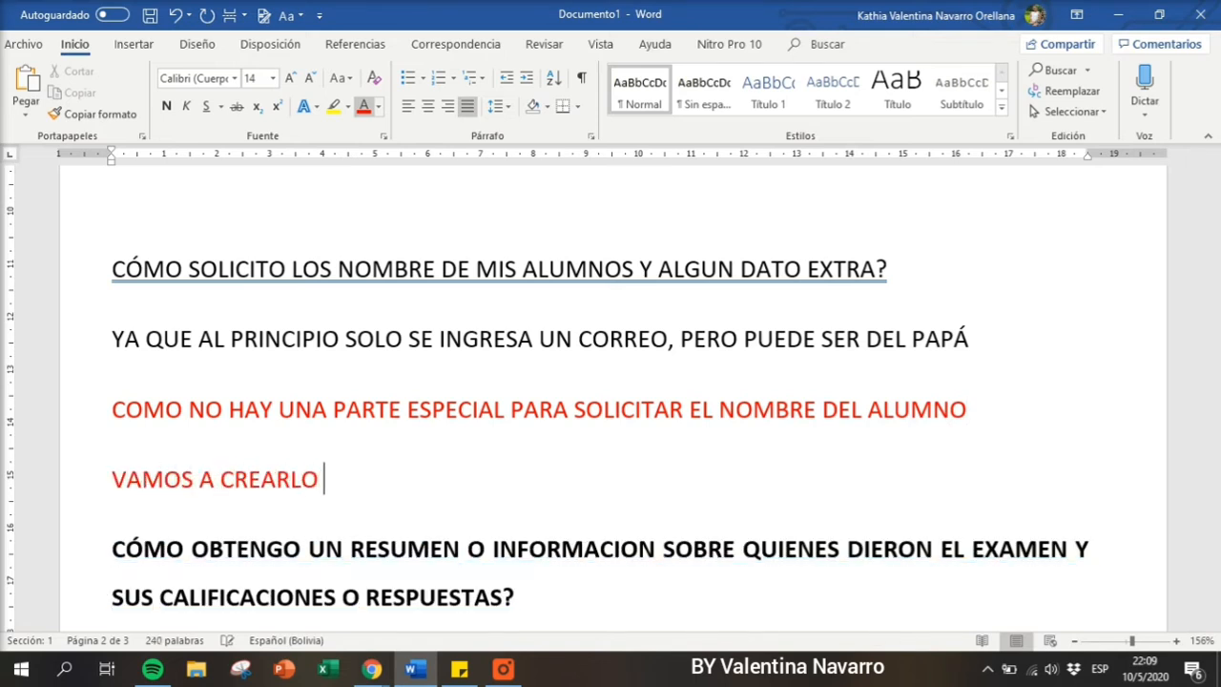
type("AL PRINCIPIO ")
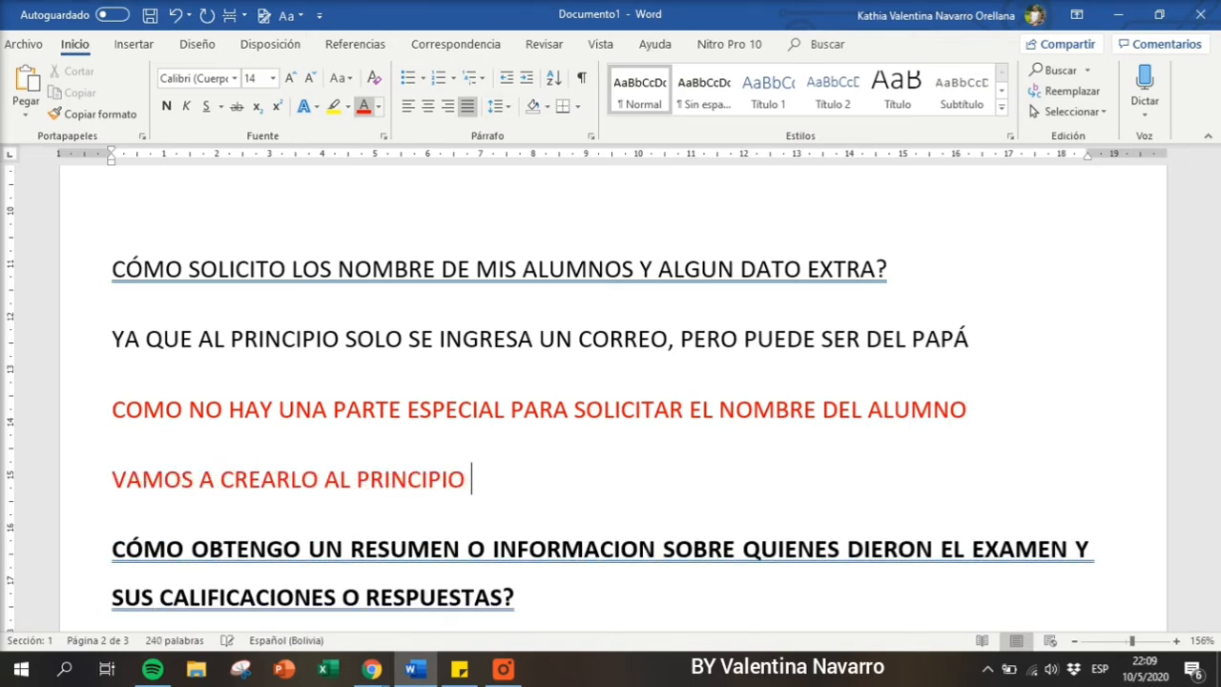
type("COMO UNA PREGUNTA!")
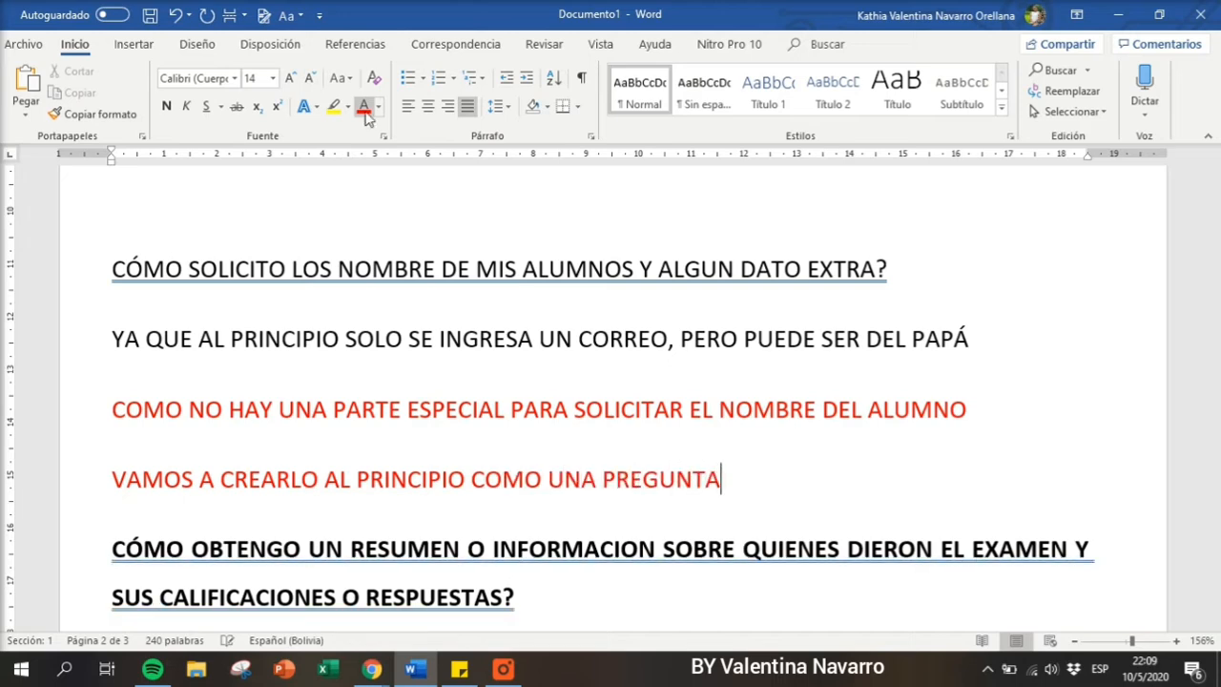
Switch to the Google Forms editor, add a new question and move it above "¿La palabra Cancion lleva tilde?".
left_click(380, 669)
left_click(430, 615)
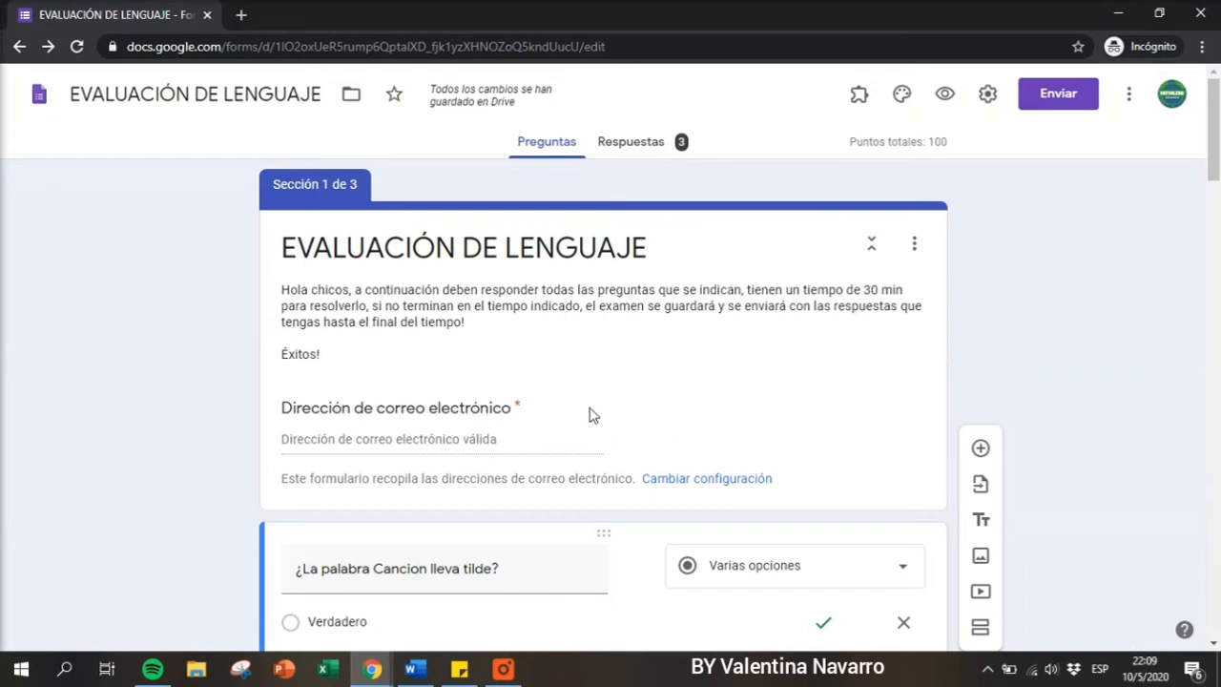
scroll(588, 415, "down", 1)
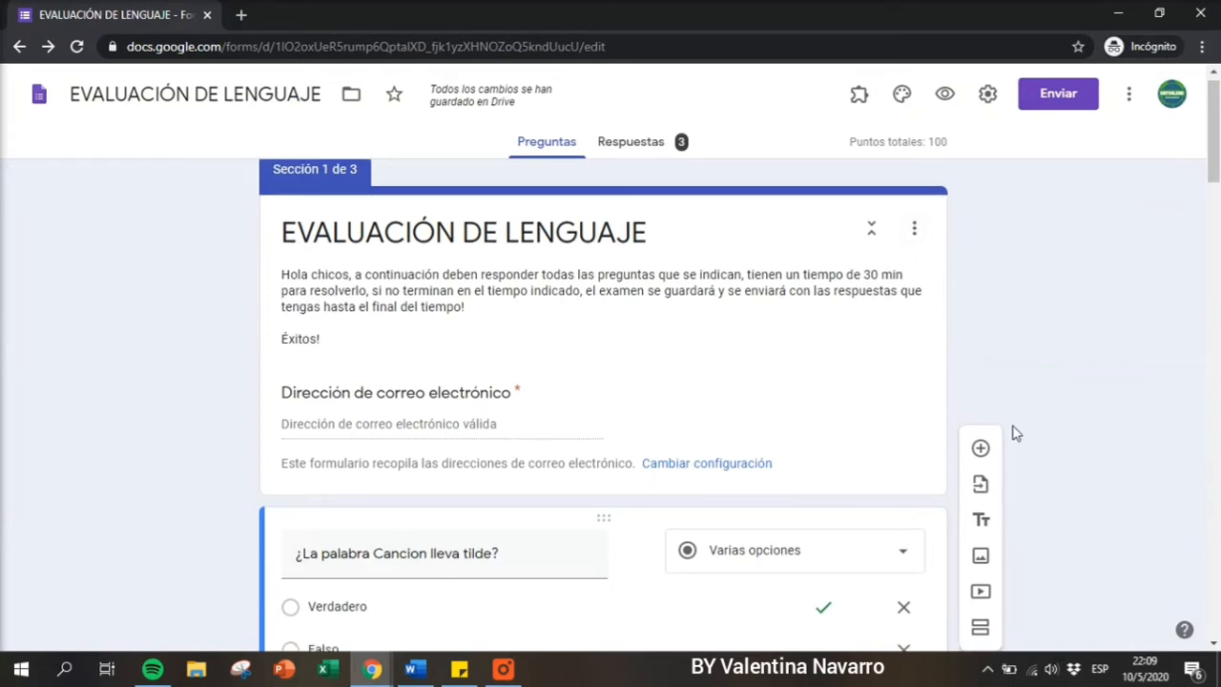
left_click(983, 449)
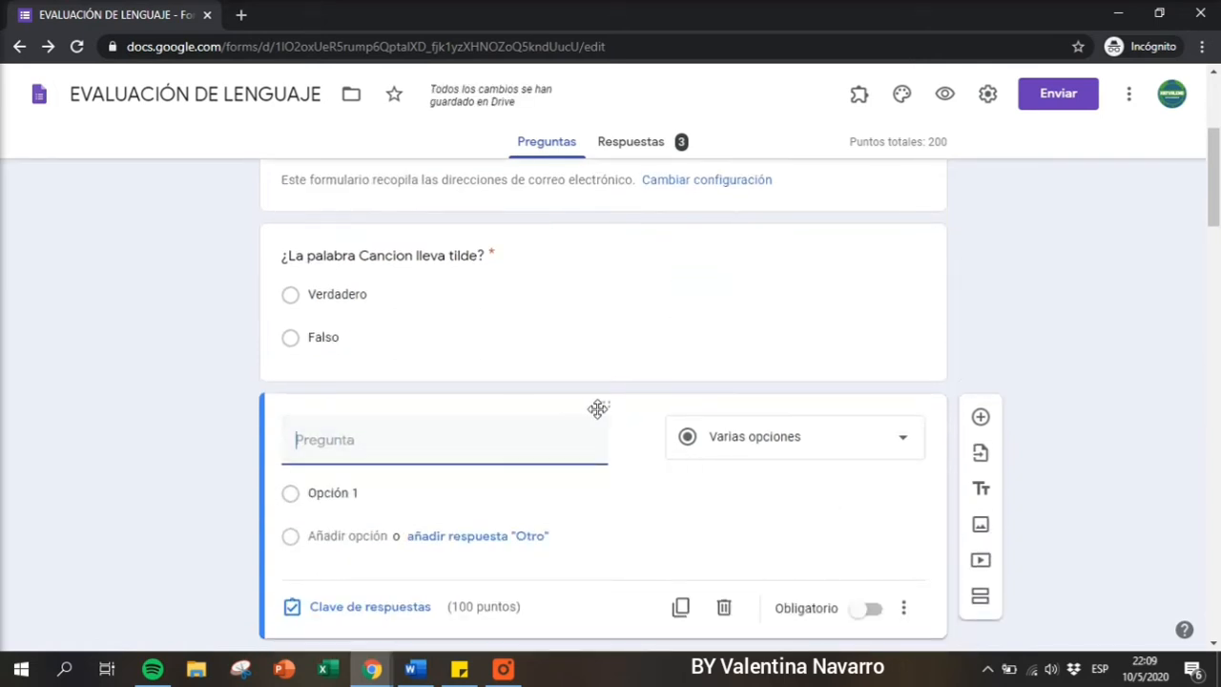
left_click_drag(598, 407, 550, 322)
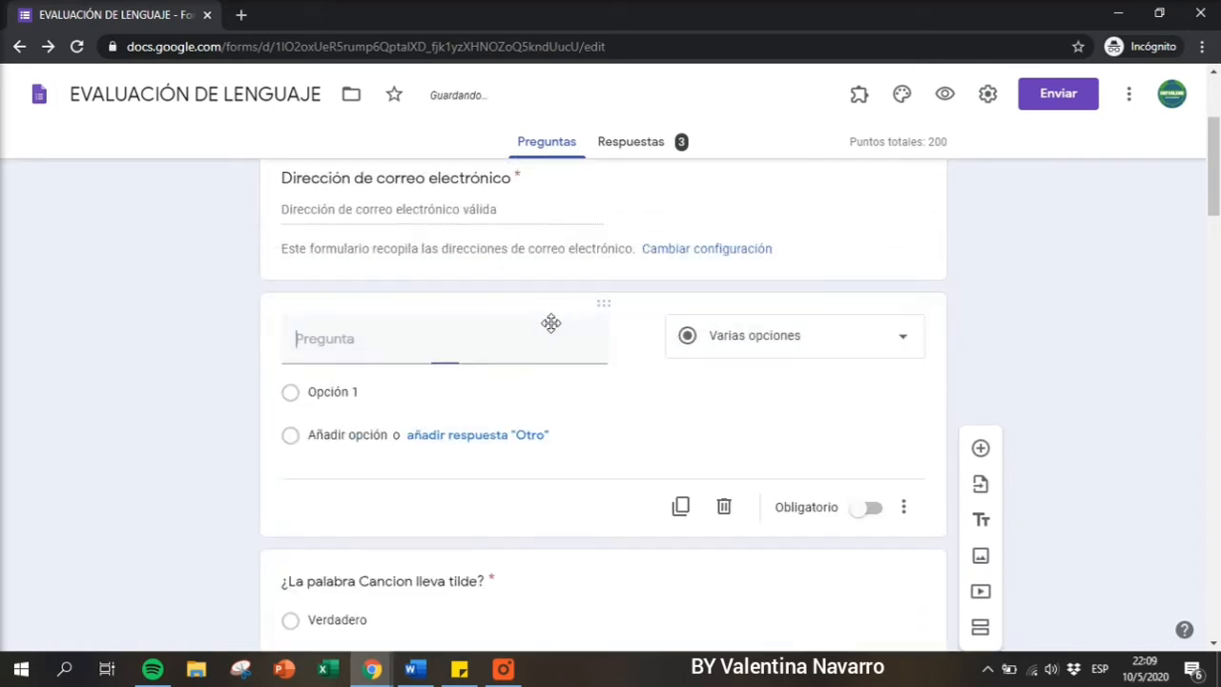
Change the new question's type to Respuesta corta and title it "NOMBRE COMPLETO:".
left_click(723, 354)
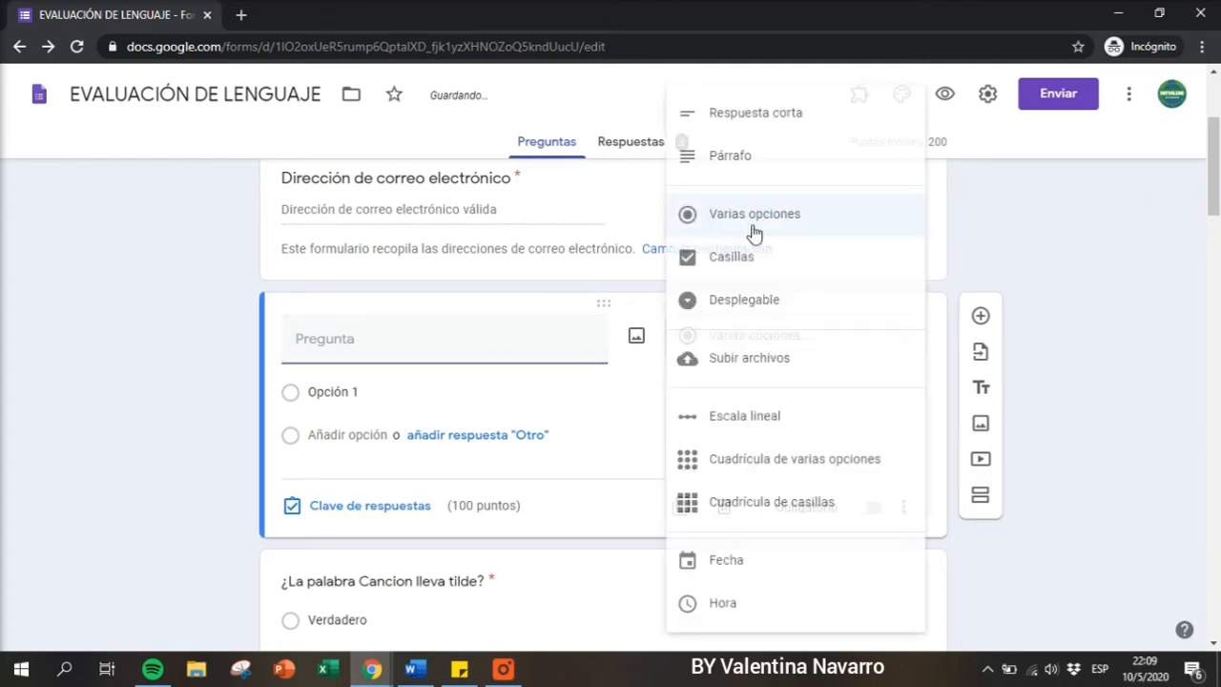
left_click(775, 116)
left_click(376, 338)
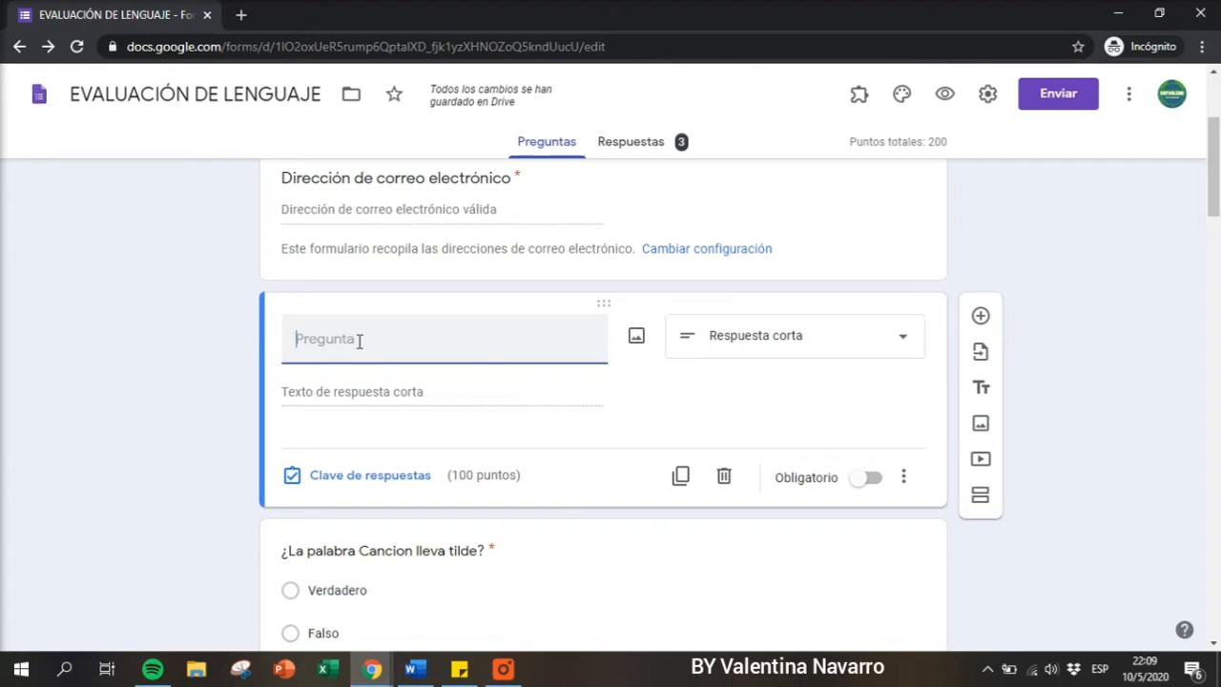
type("NOMBRE COMPLETO:")
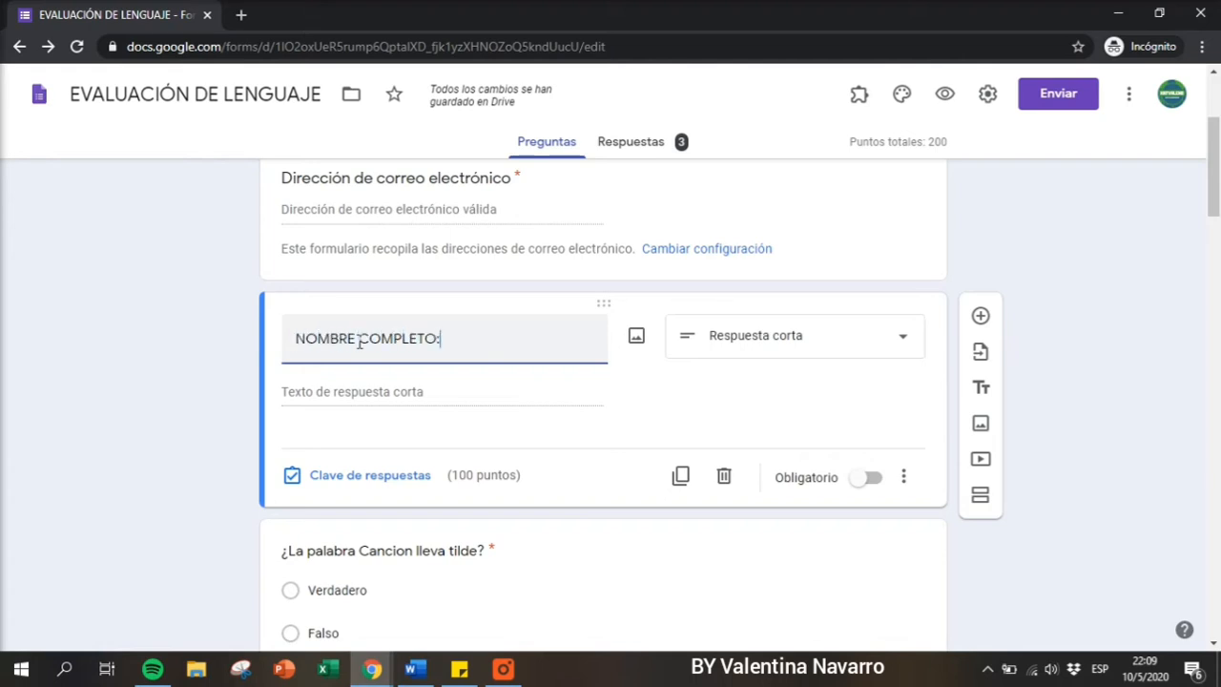
Set the "NOMBRE COMPLETO:" question's score to 0 points and make it mandatory.
left_click(377, 485)
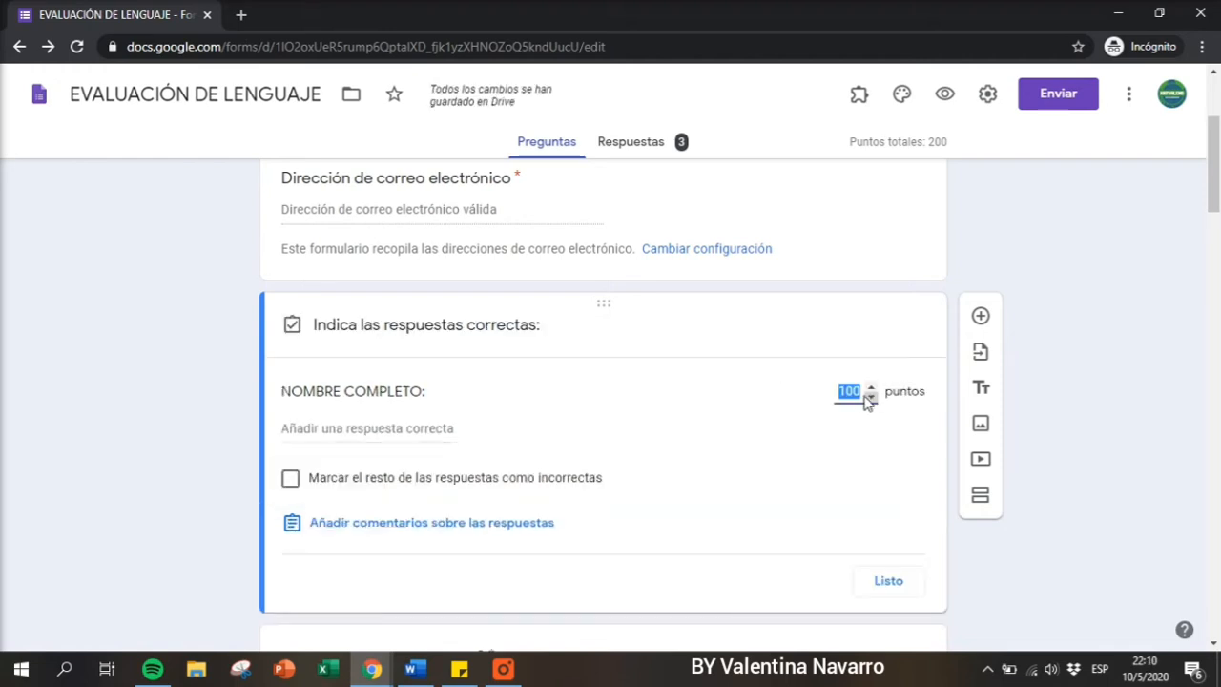
left_click(887, 584)
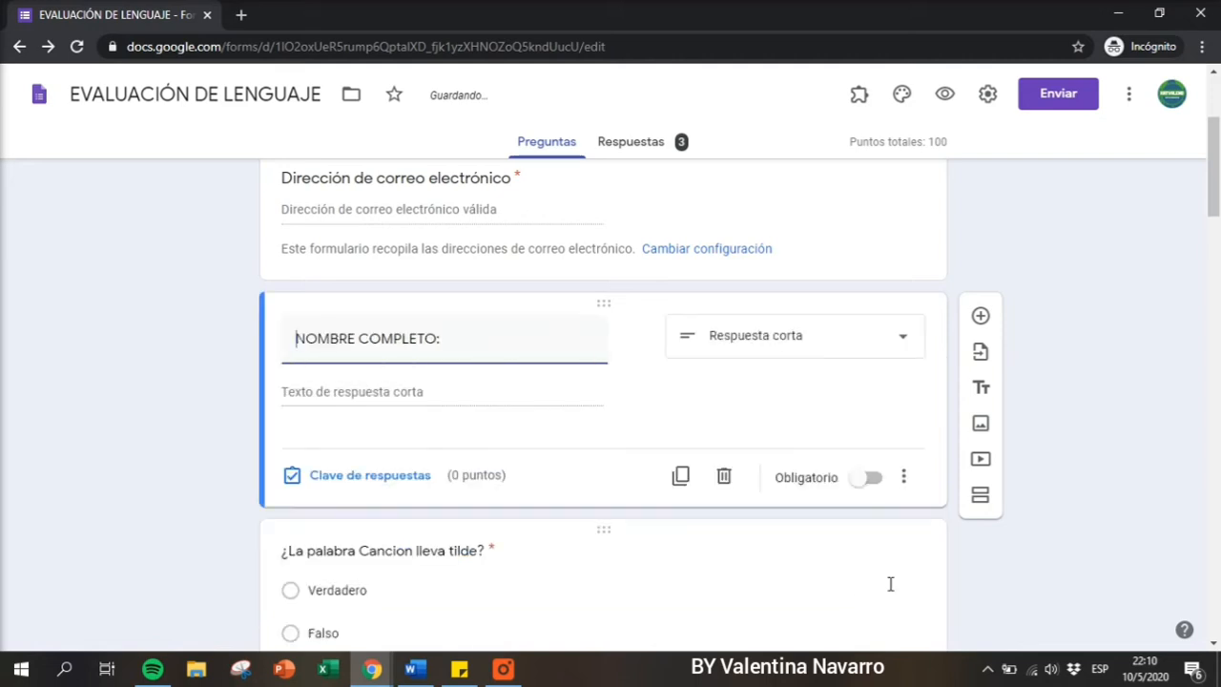
left_click(870, 481)
left_click(902, 479)
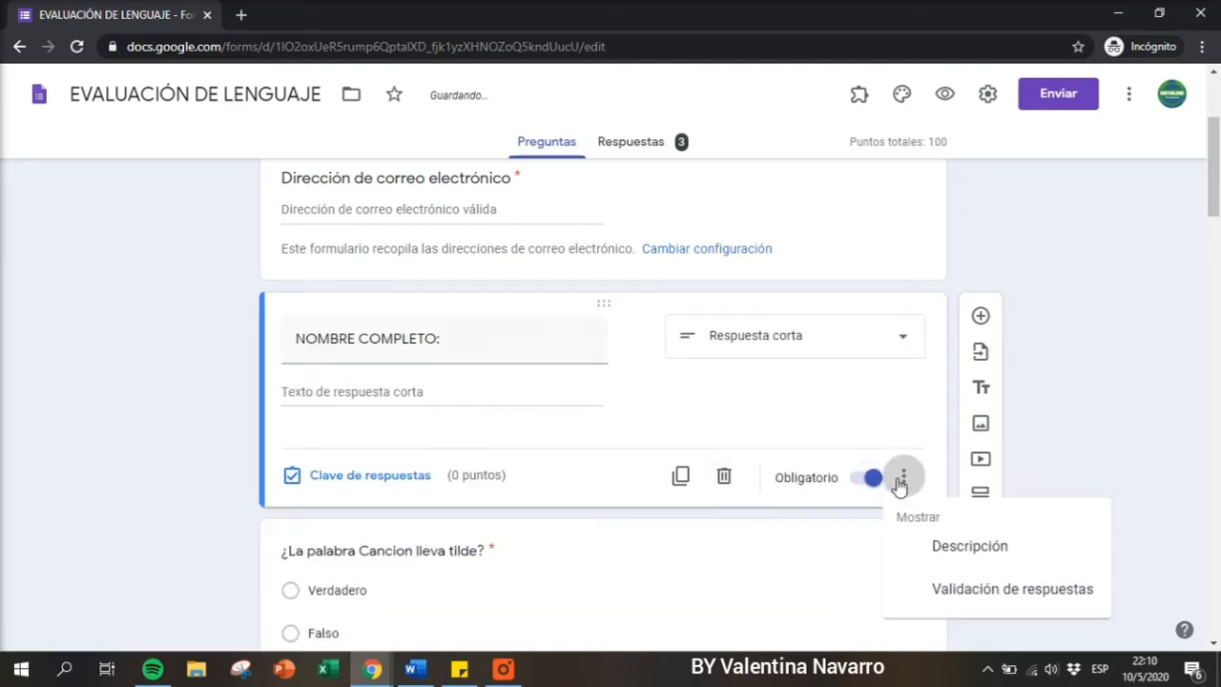
left_click(695, 424)
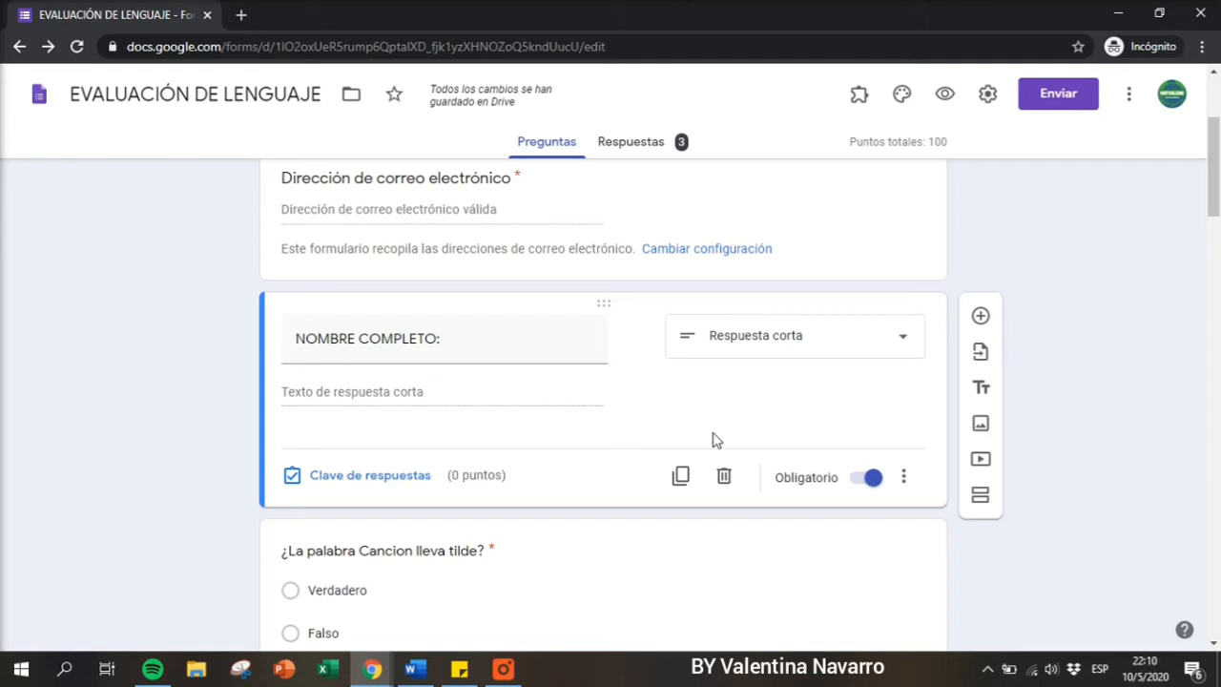
Switch to the Word document and insert blank paragraphs between "VEAMOS!" and the "SI ALGUIEN LLENA TU CUESTIONARIO" line.
left_click(413, 669)
scroll(293, 481, "down", 10)
scroll(292, 443, "up", 4)
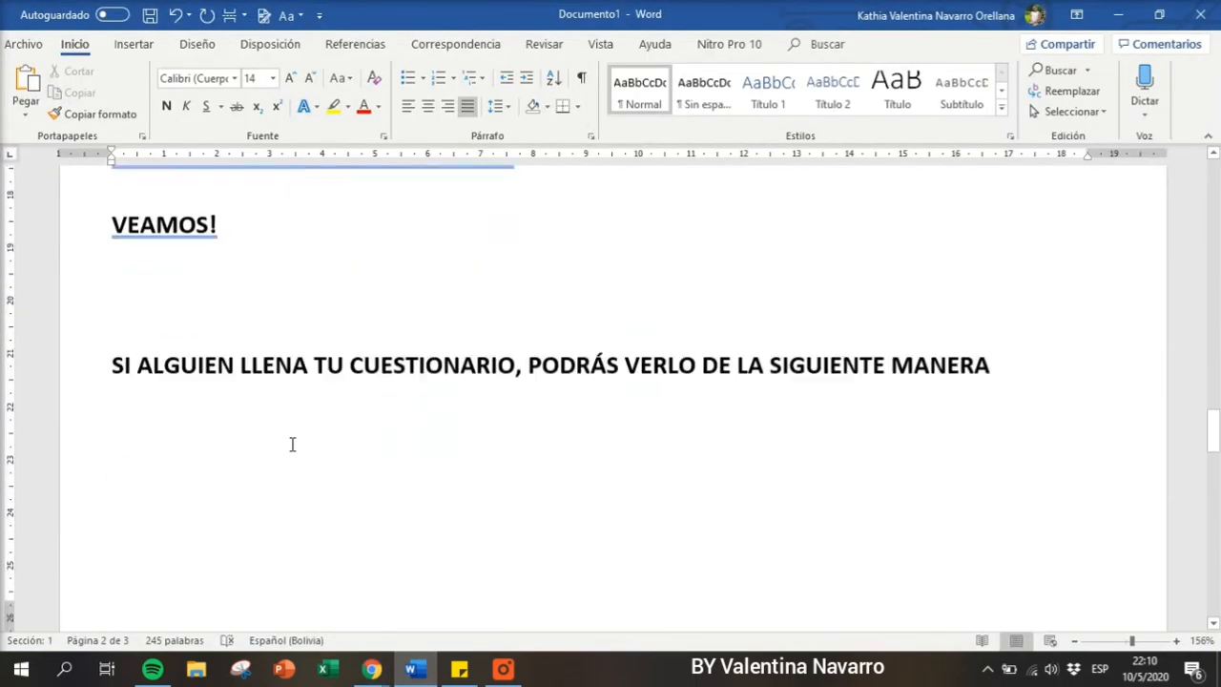
scroll(377, 291, "down", 1)
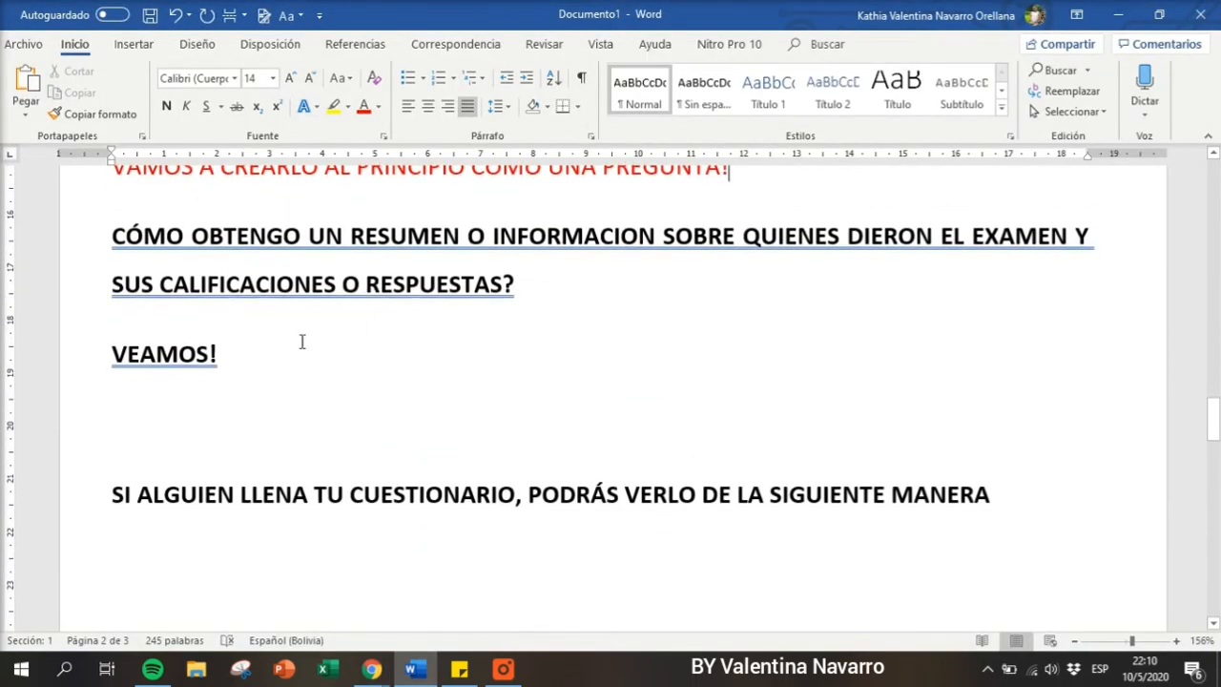
key("Return")
key("Return")
scroll(434, 330, "down", 1)
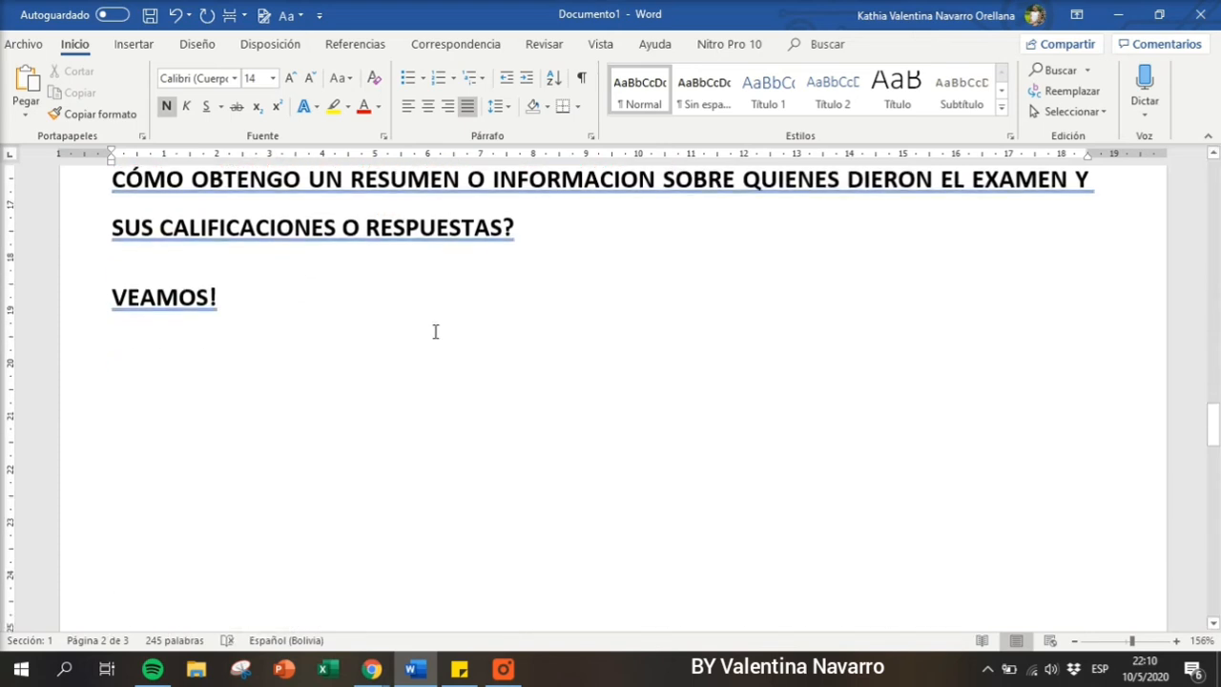
scroll(401, 293, "up", 1)
Add the line "PUEDES OBTENER UN RESUMEN DE TODAS LAS PERSONAS QUE DIERON EL EXAMEN Y ADEMAS SABER SUS PUNTUACIONES Y RESPUESTAS, EN UN EXCEL!" above "VEAMOS!".
left_click_drag(147, 205, 218, 319)
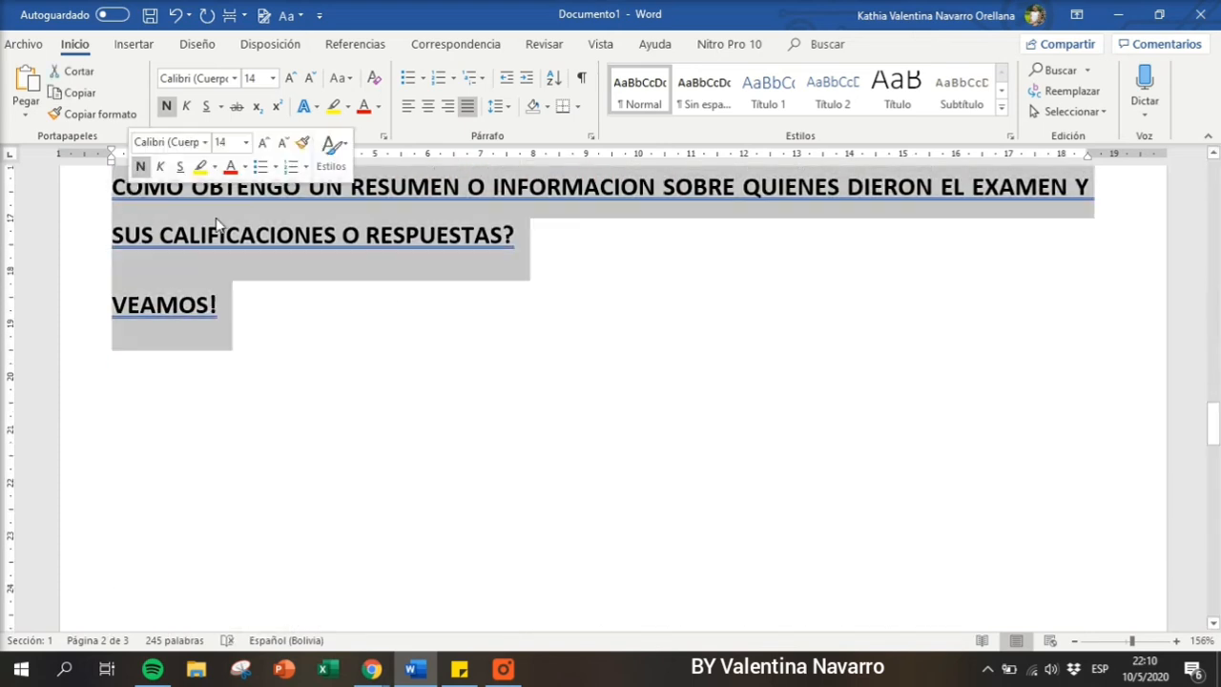
scroll(417, 306, "up", 1)
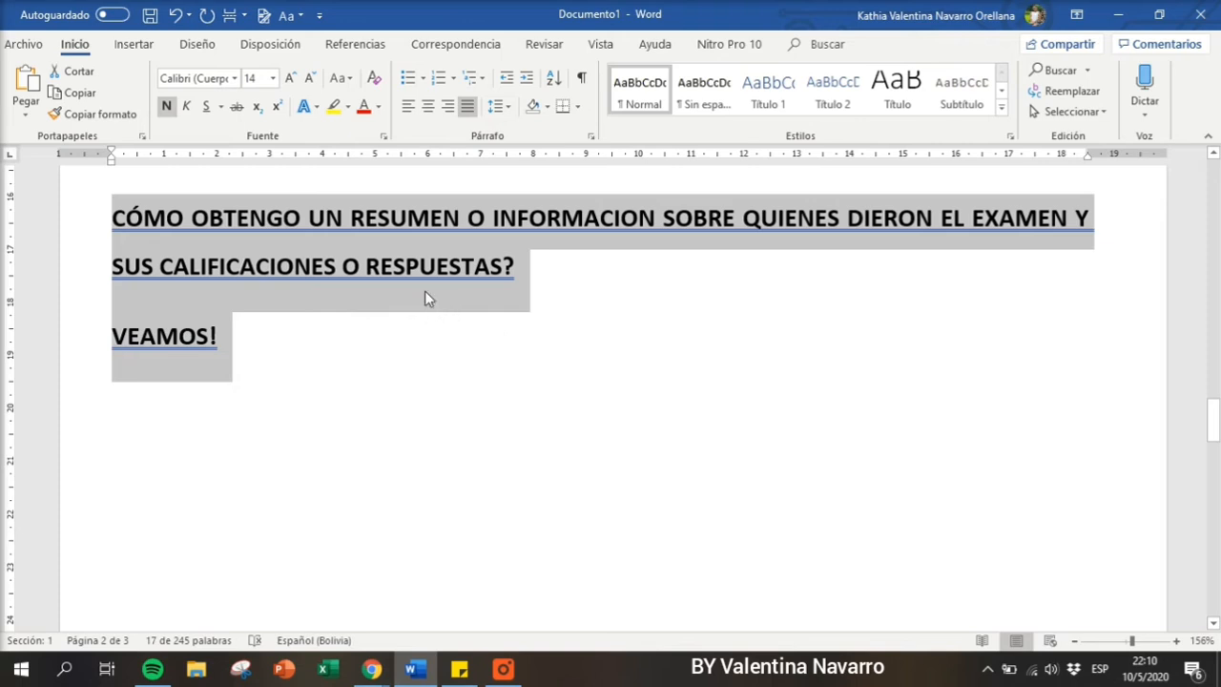
left_click(564, 270)
key("Return")
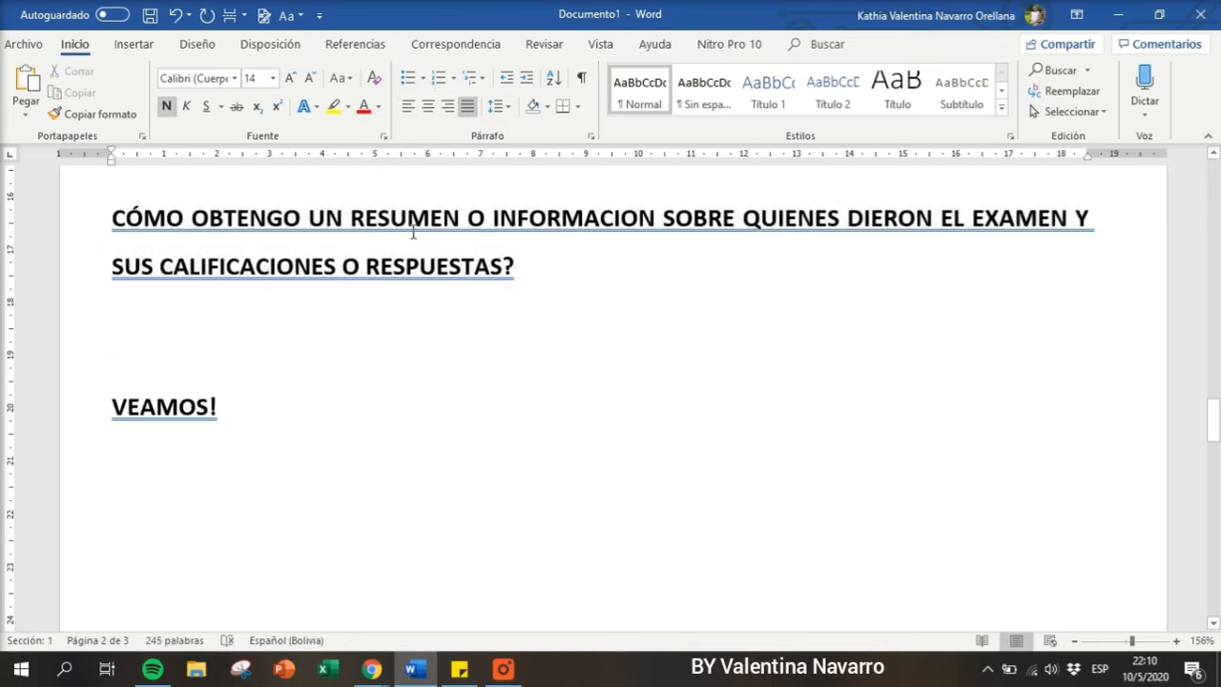
type("PUEDES O")
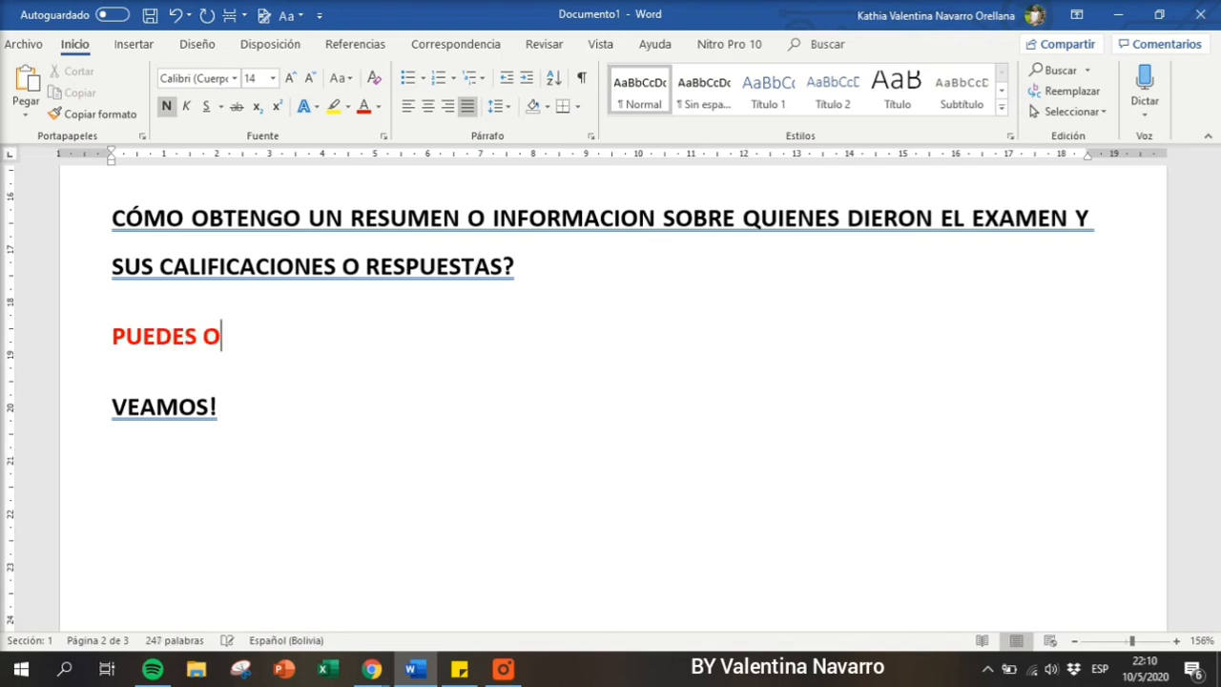
type("BTENER U")
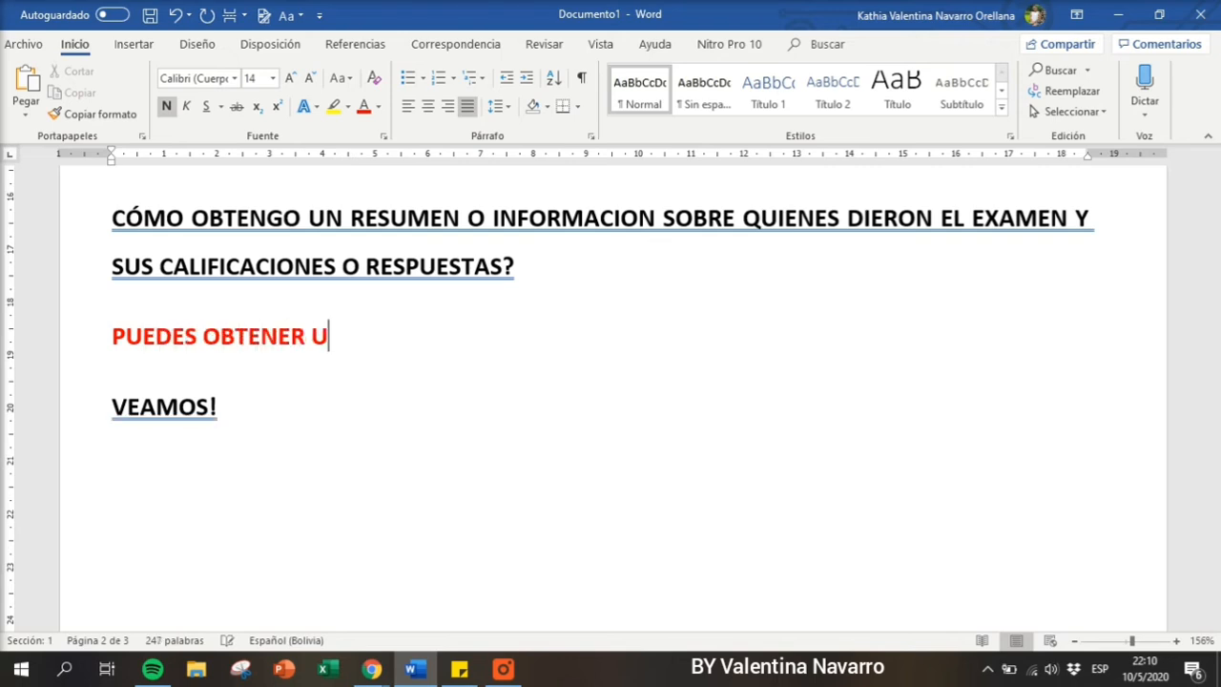
type("N RESUMEN DE ")
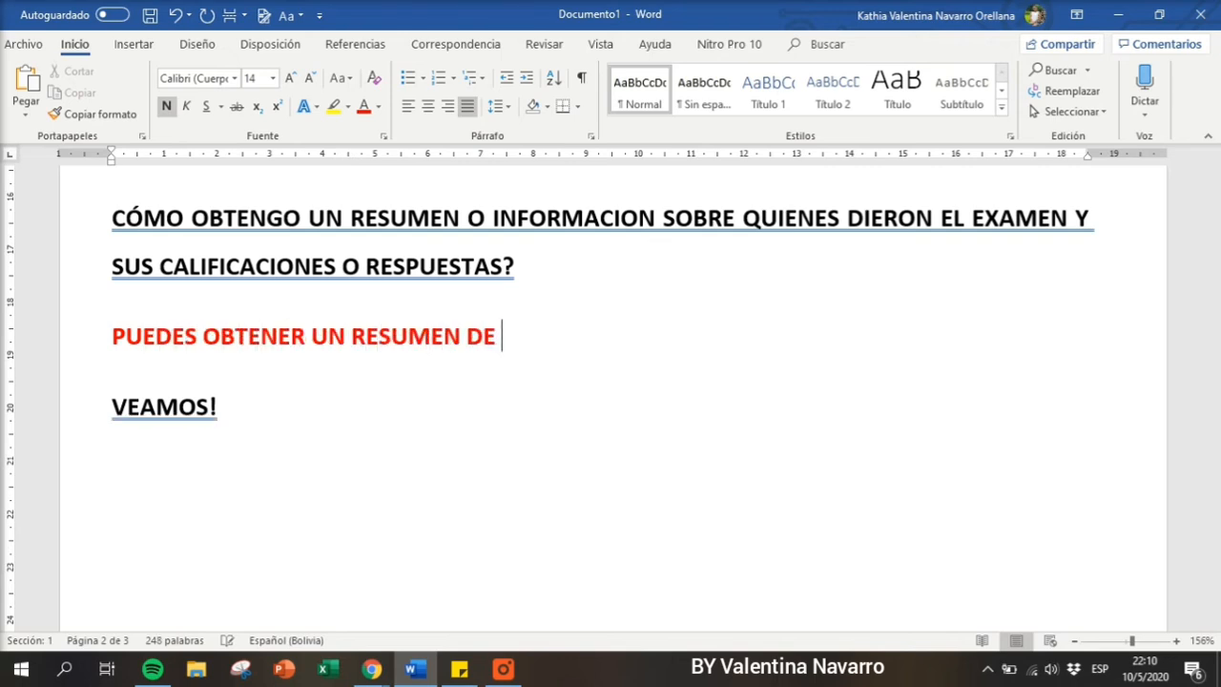
type("TODAS LAS PERSO")
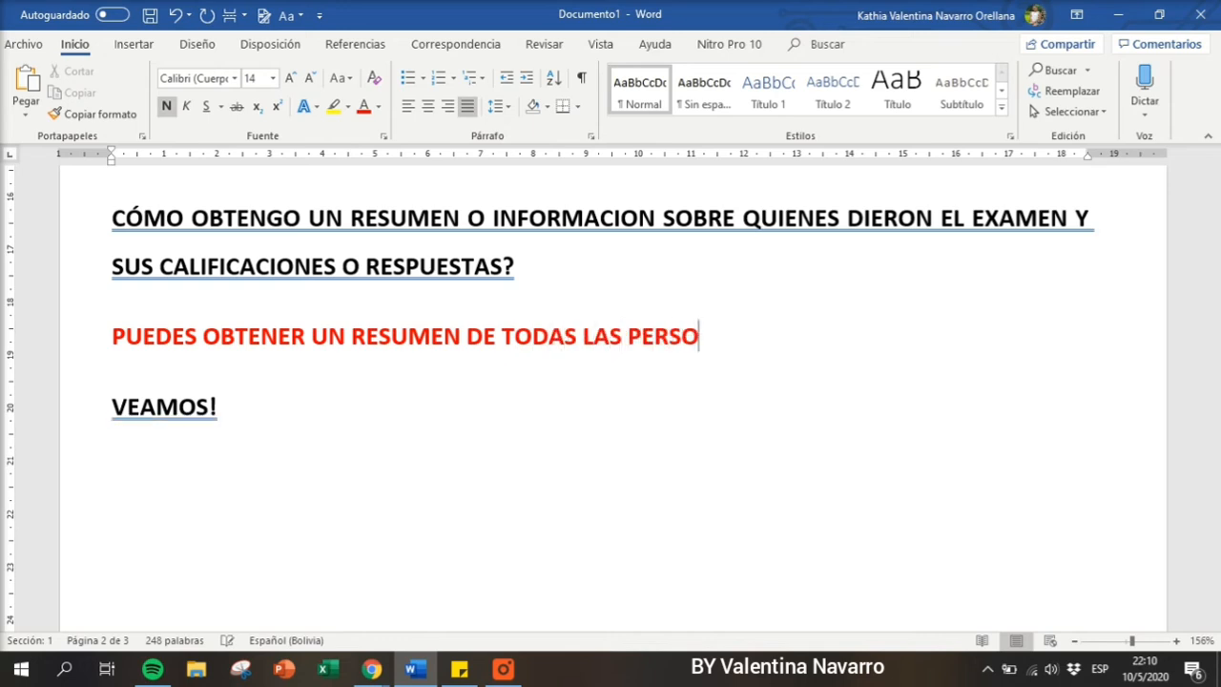
type("NAS QUE DIER")
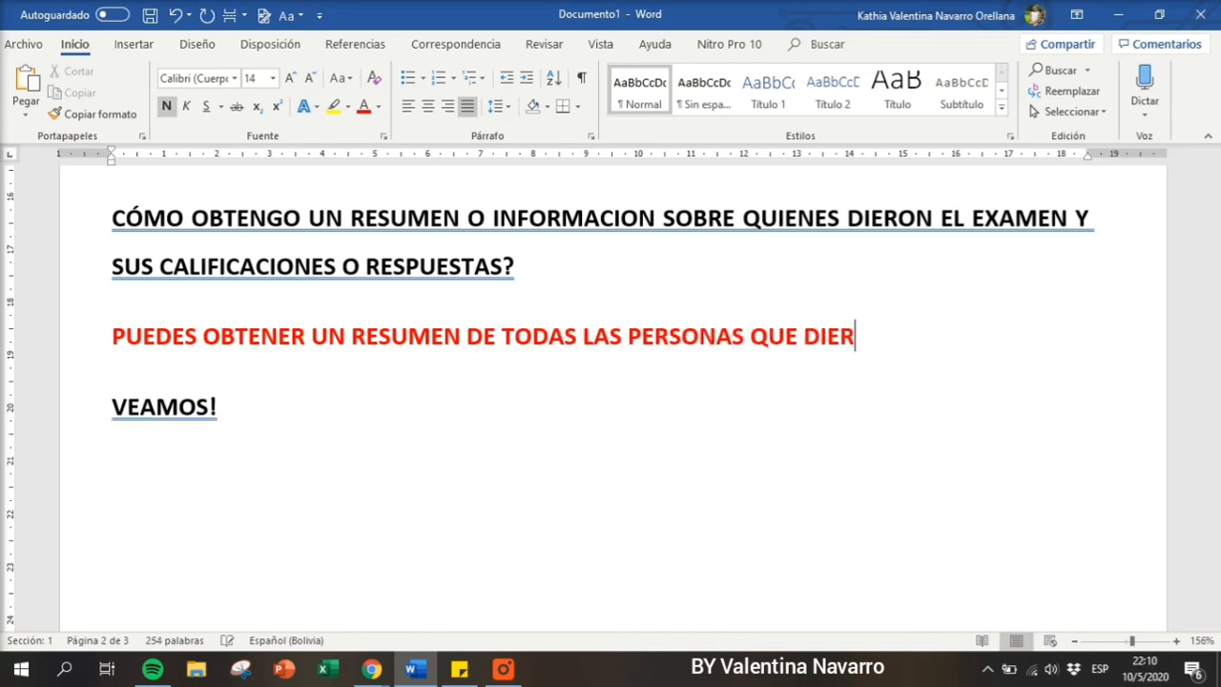
type("N")
type("N EL EX")
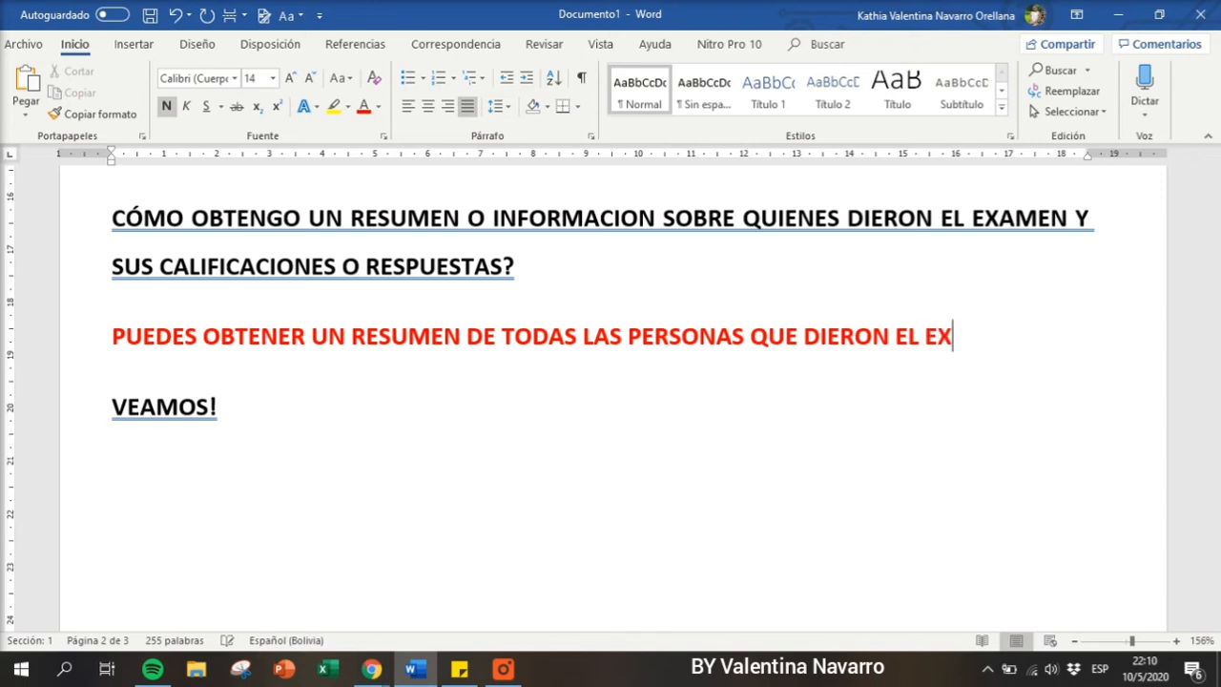
type("AMEN Y ADEMAS S")
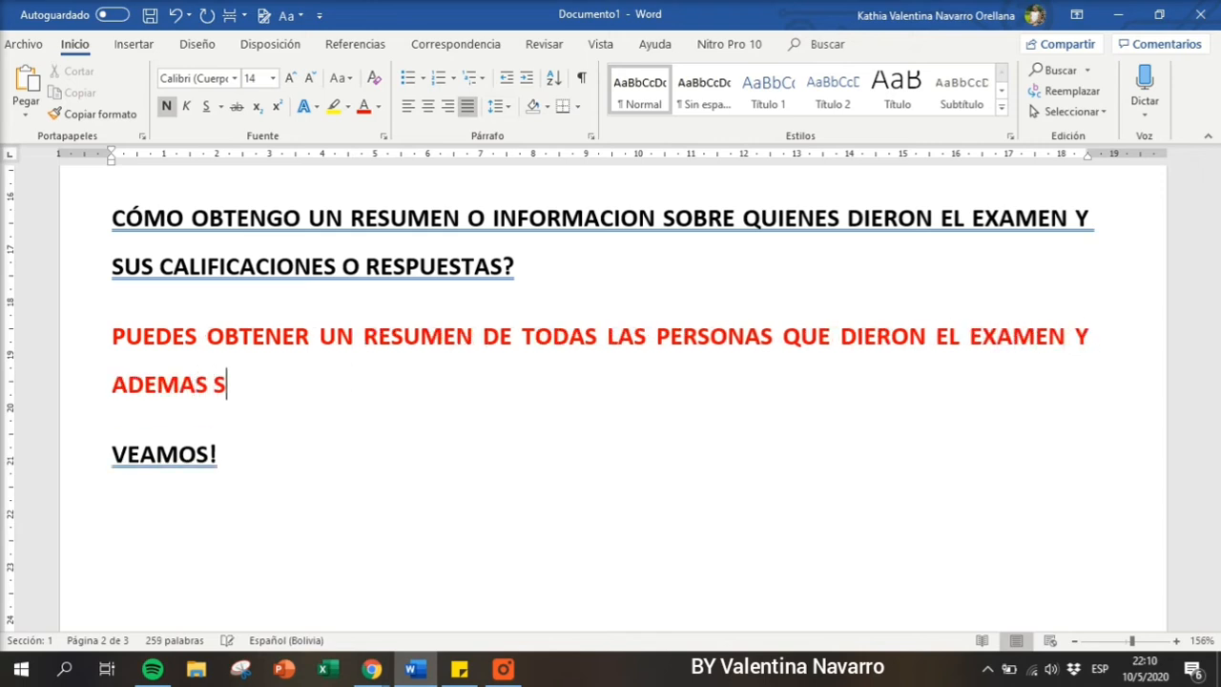
type("ABER SUS")
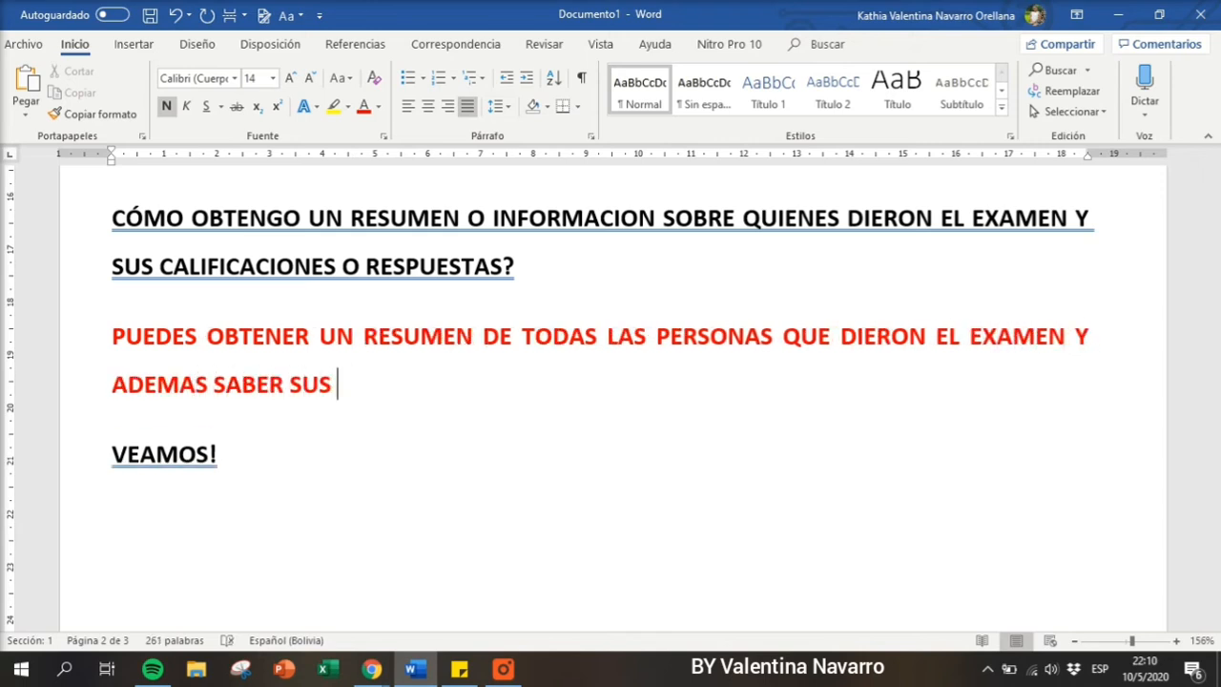
type(" PUNTUACIONES ")
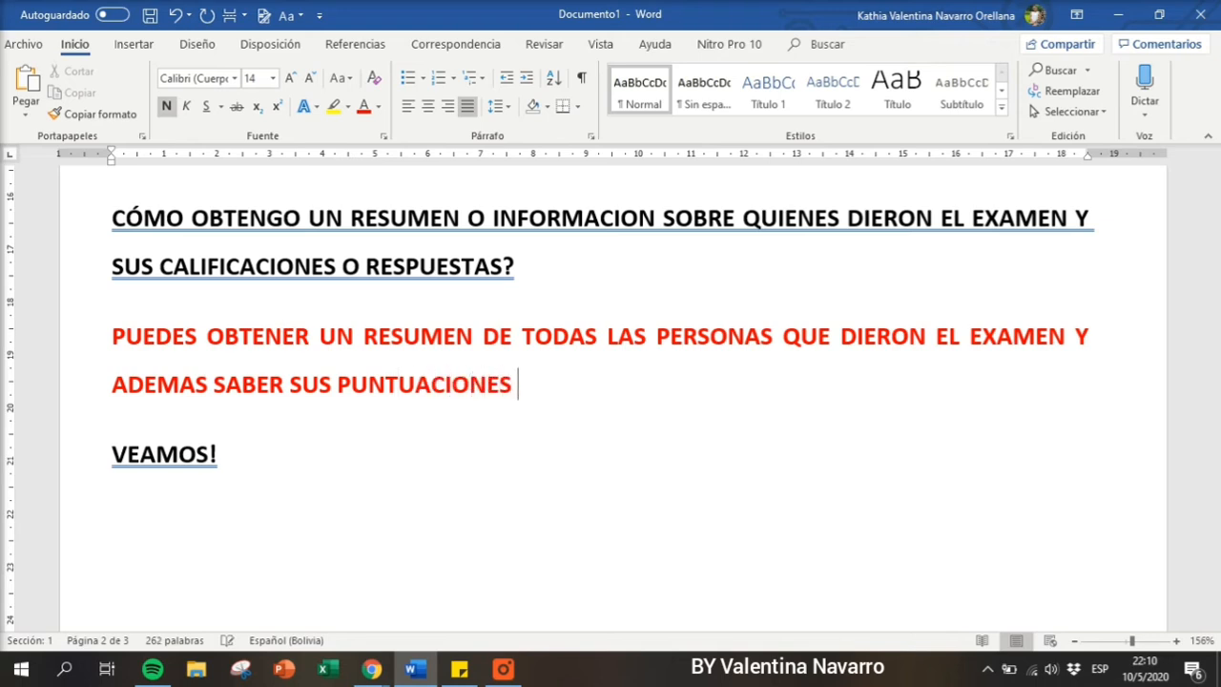
type("Y RESPUESTAS,")
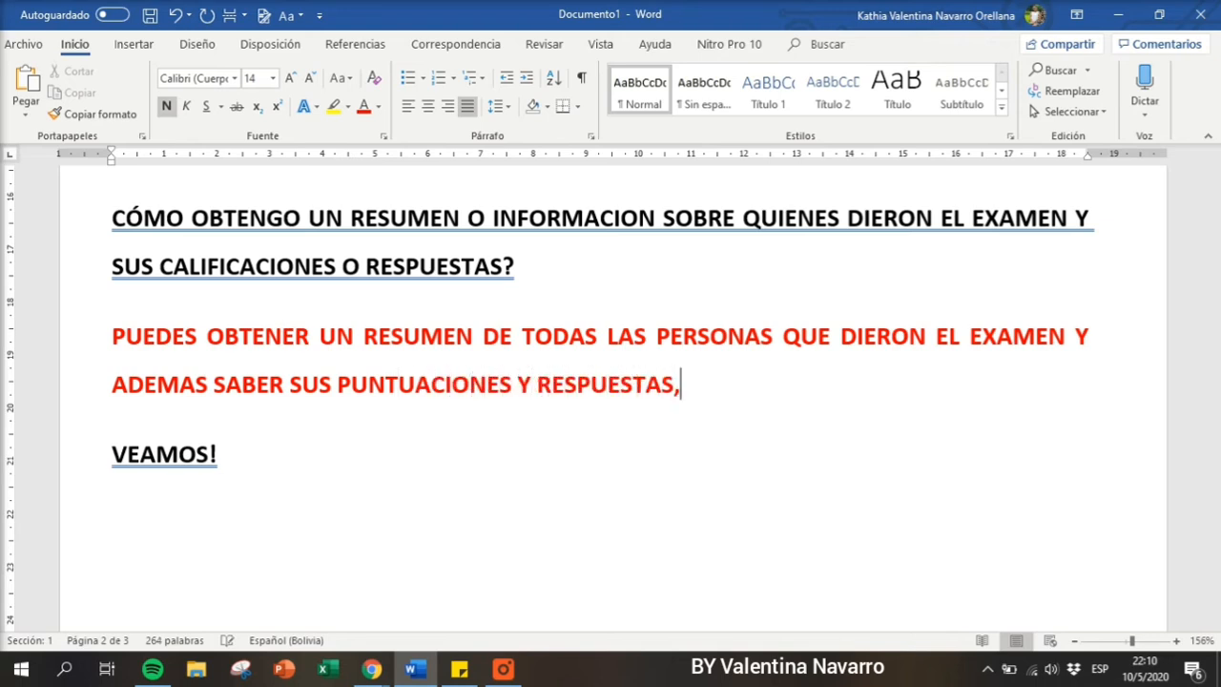
type("EN UN EXCEL!")
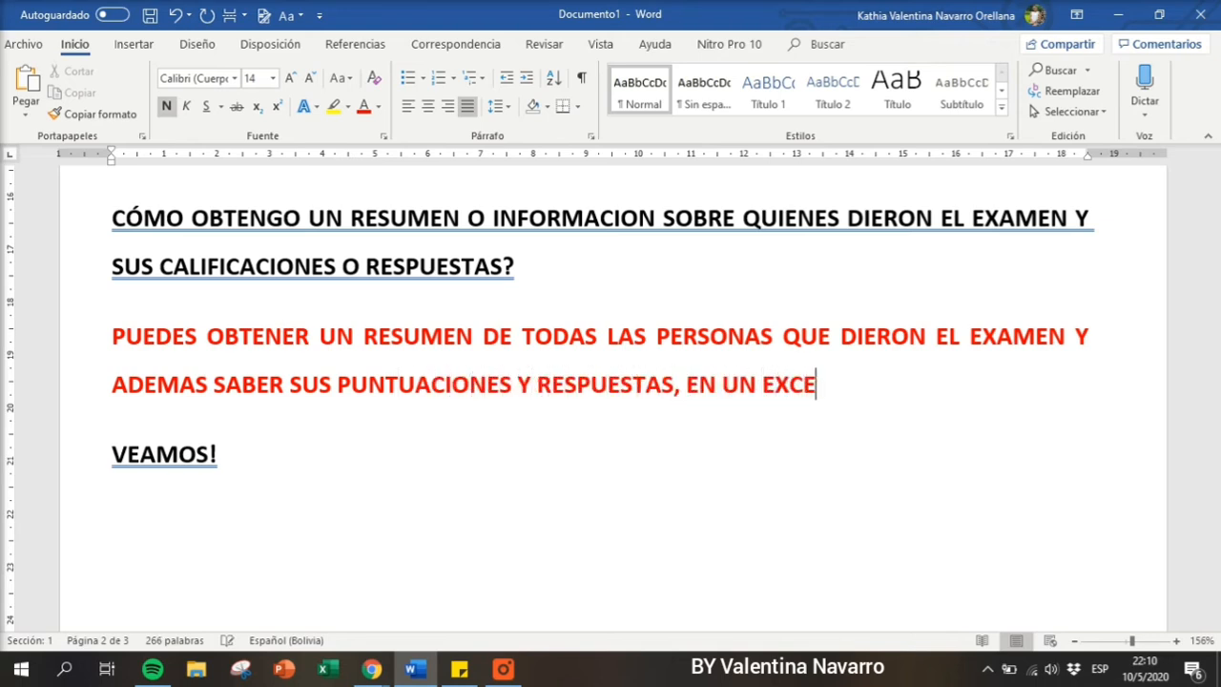
Add a new paragraph reading "Y TE ENSEÑARE A DESCARGARLO!" directly above "VEAMOS!".
key("Return")
type("Y ")
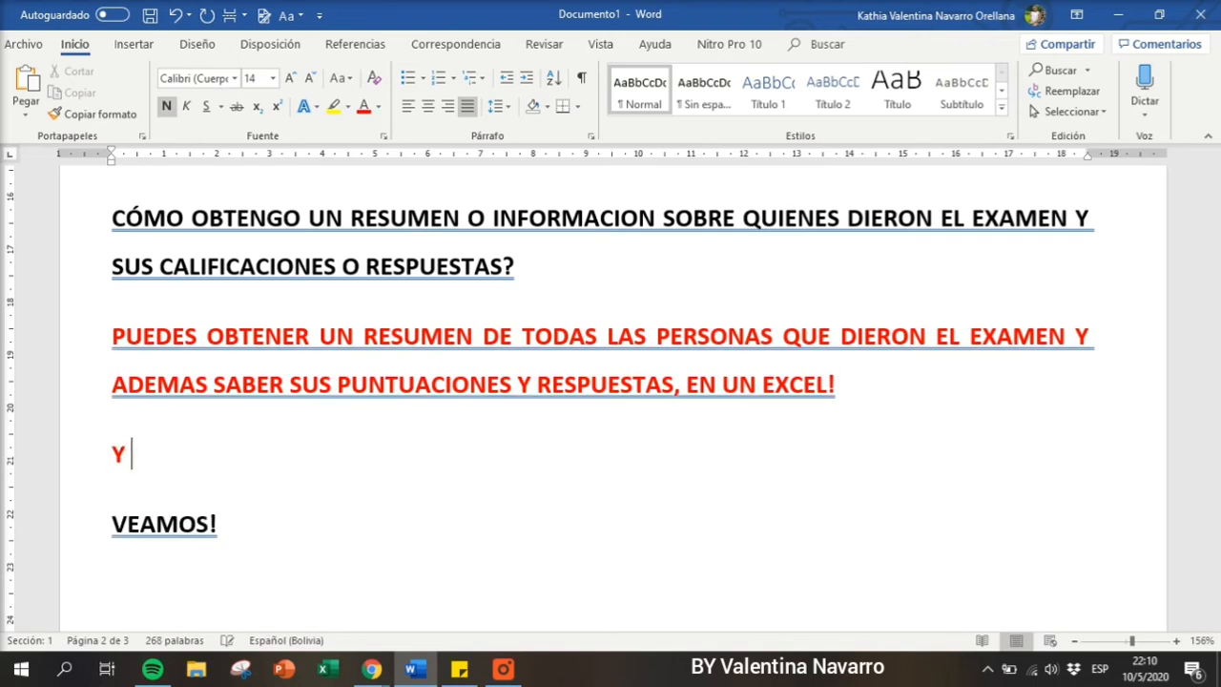
type("TE ENSEÑA")
key("BackSpace")
type("ÑA")
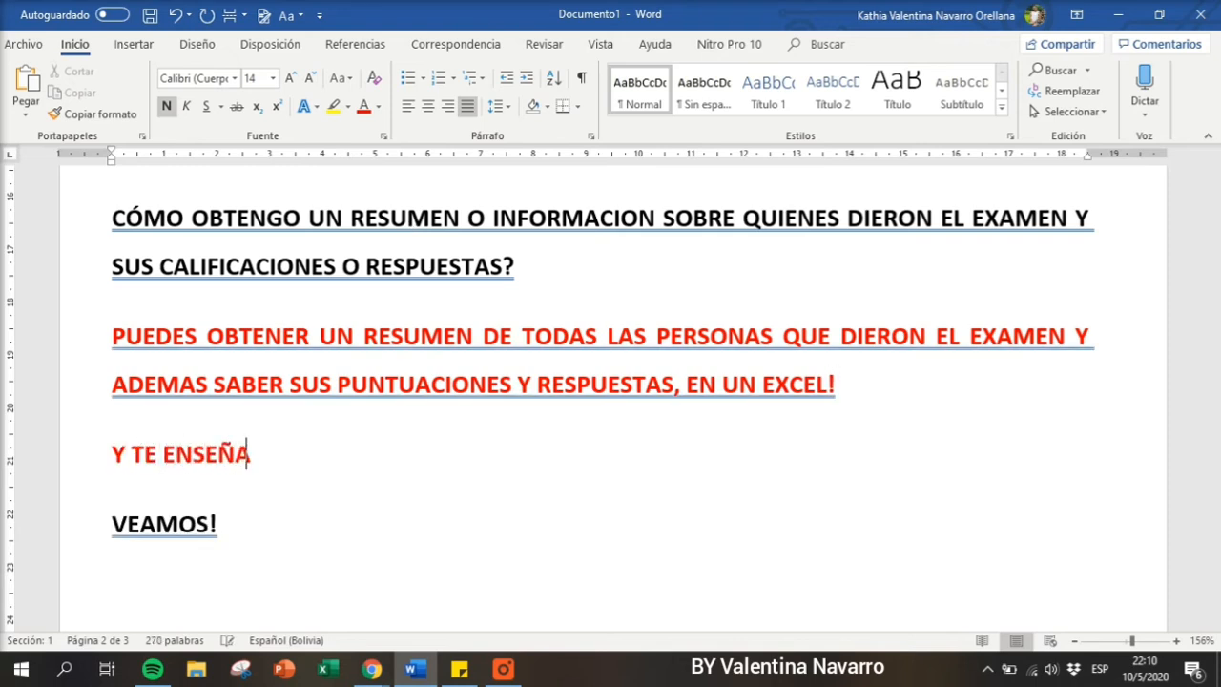
type("RE A DESCARGARLo!")
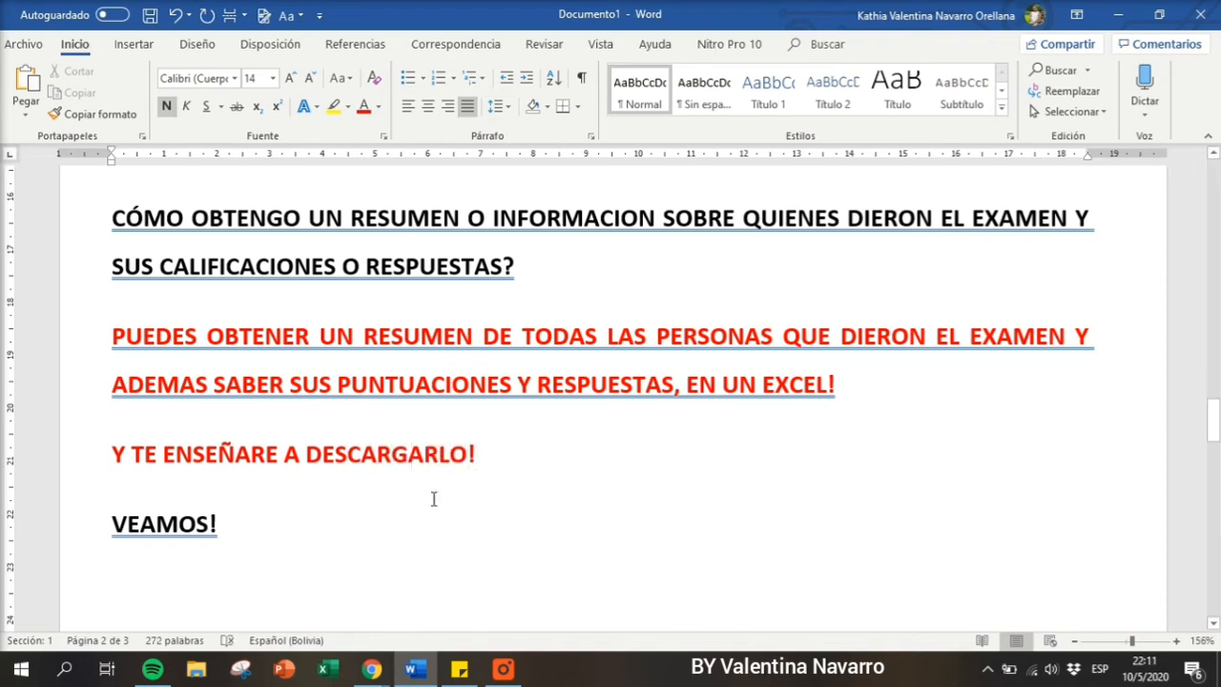
Switch to the Google Forms editor, look at the exam's responses, and open a preview of the form.
mouse_move(372, 669)
left_click(447, 611)
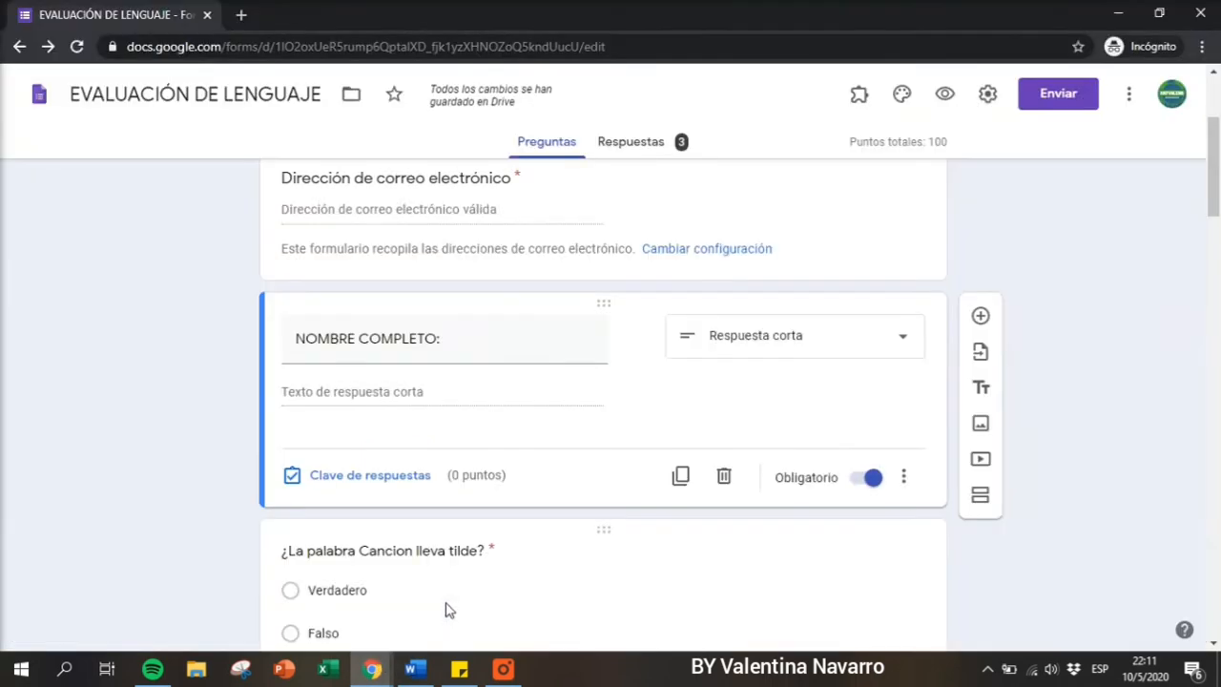
scroll(719, 258, "up", 3)
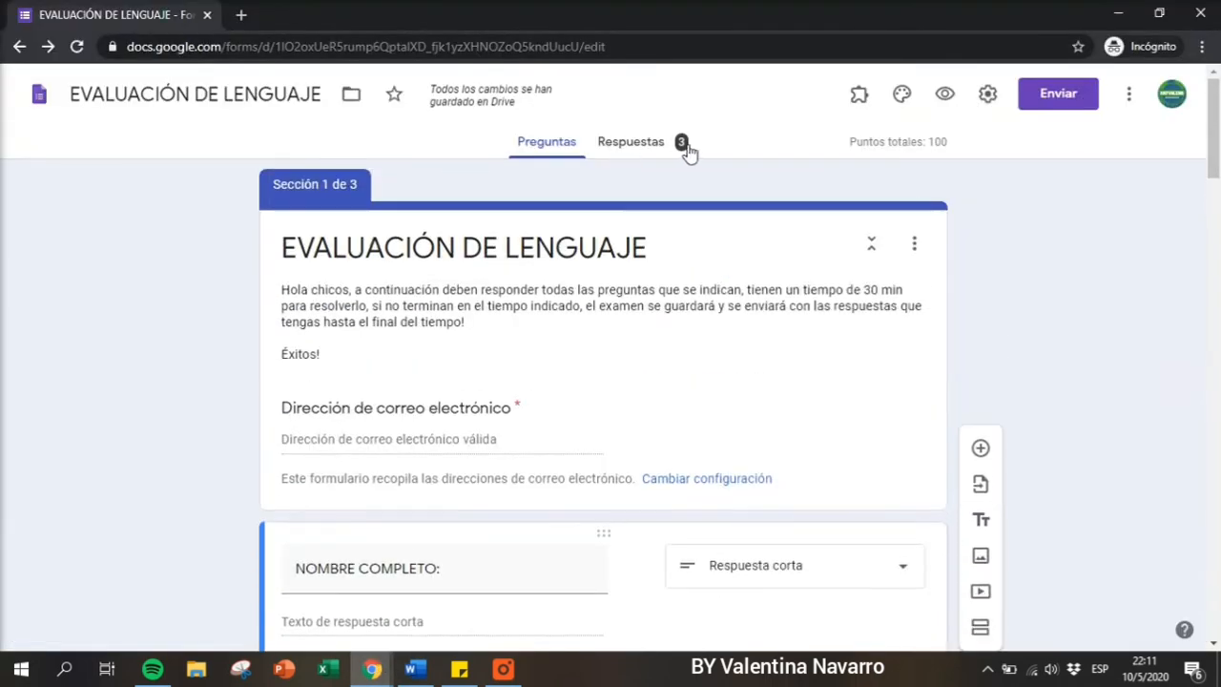
left_click(644, 143)
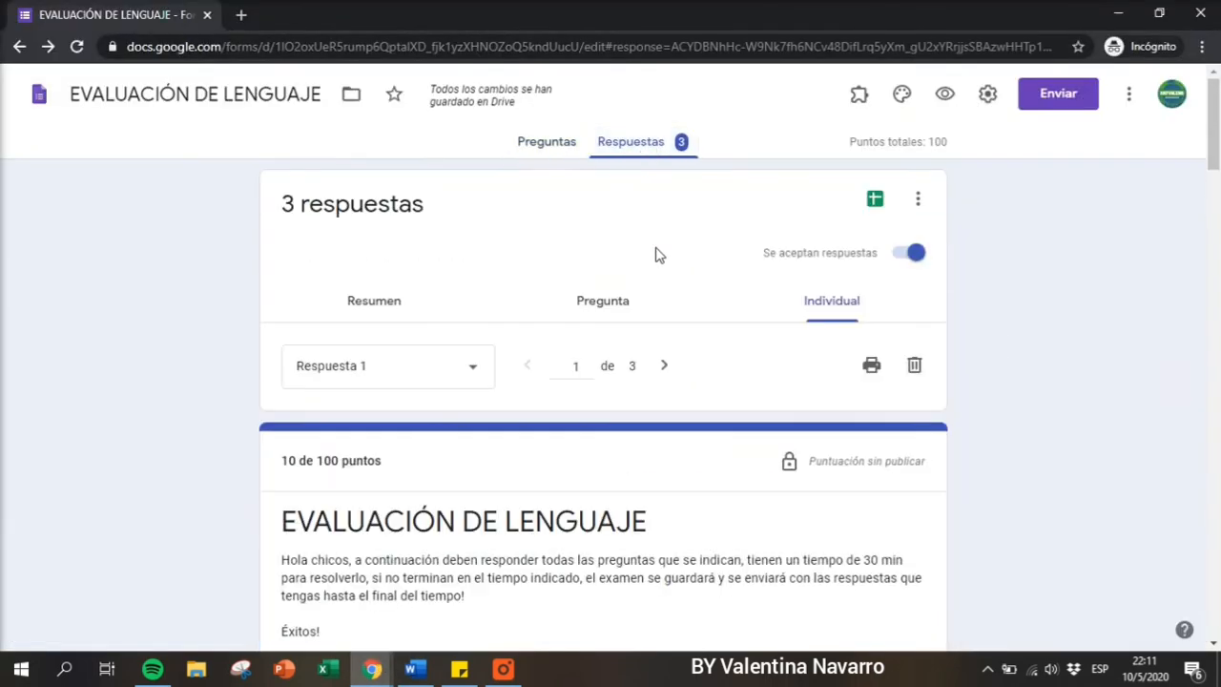
left_click(537, 140)
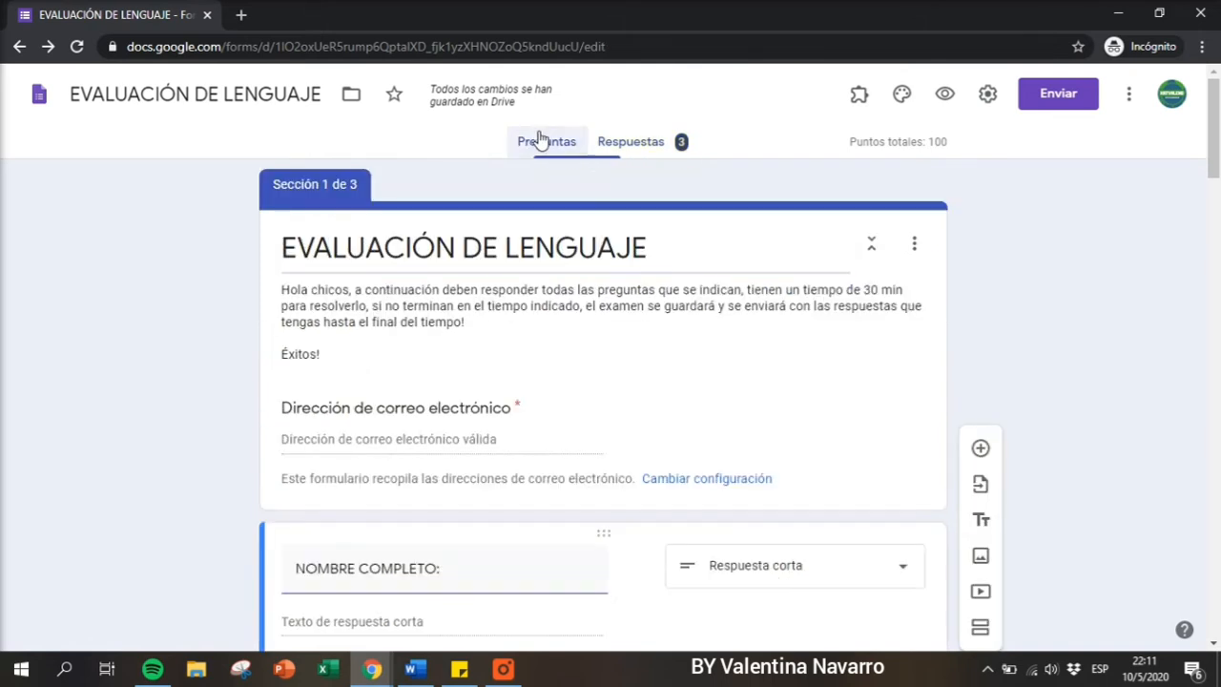
left_click(944, 97)
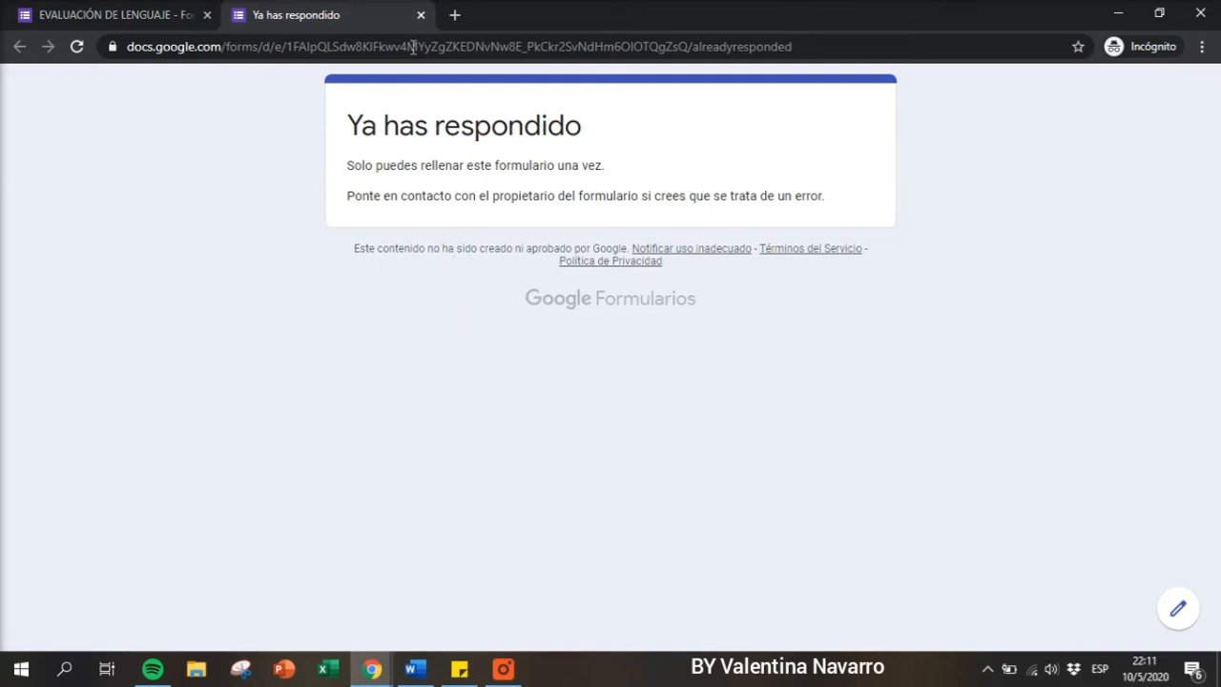
Switch to the Word document and add the line "+ VAMOS A SIMULAR QUE LLENO EL EXAMEN" above "VEAMOS!".
left_click(414, 668)
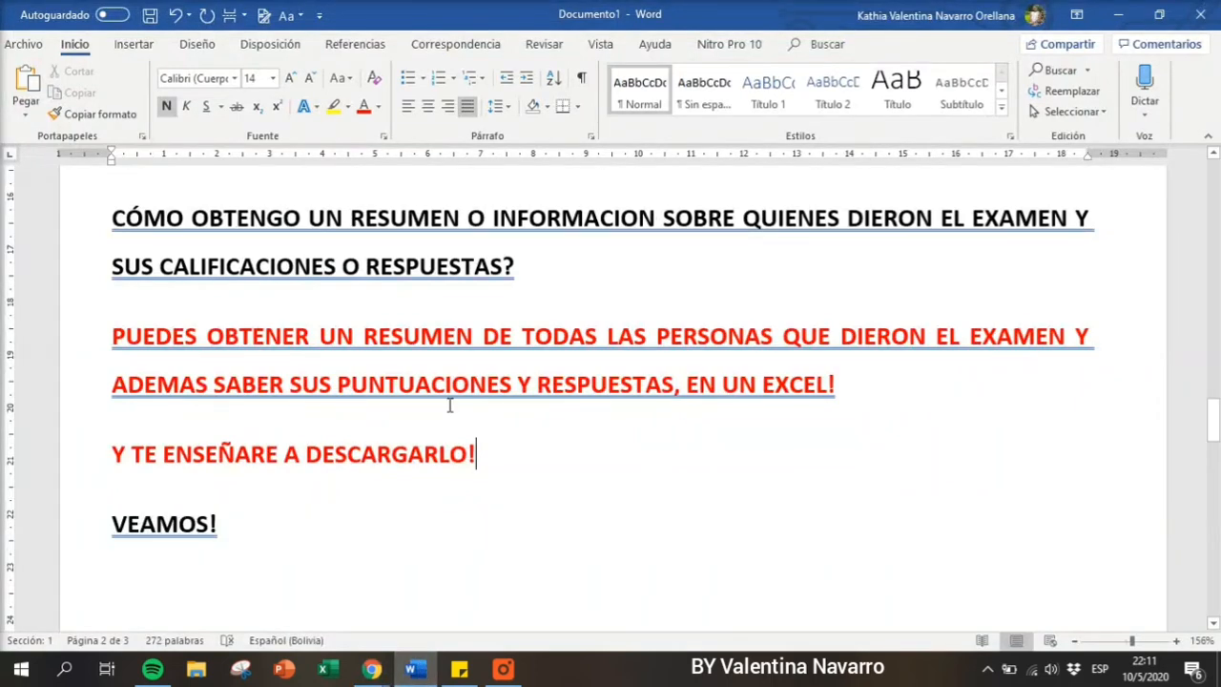
left_click(497, 441)
key("Return")
key("Return")
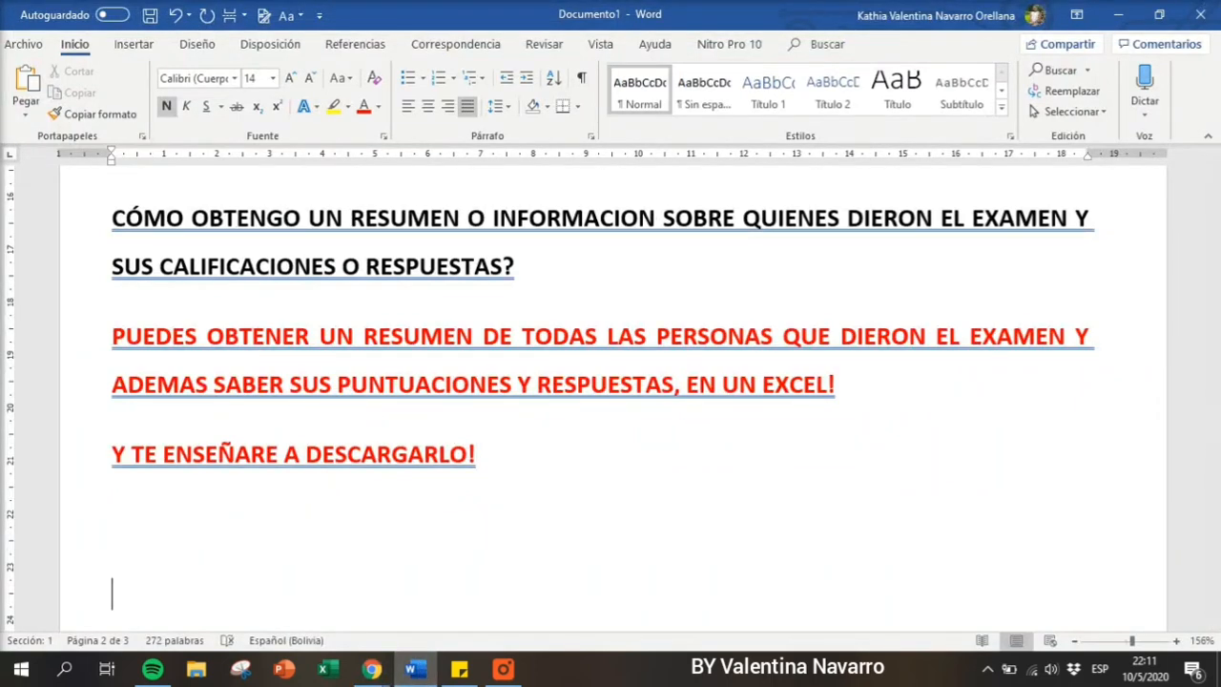
key("BackSpace")
type("+ VAMOS")
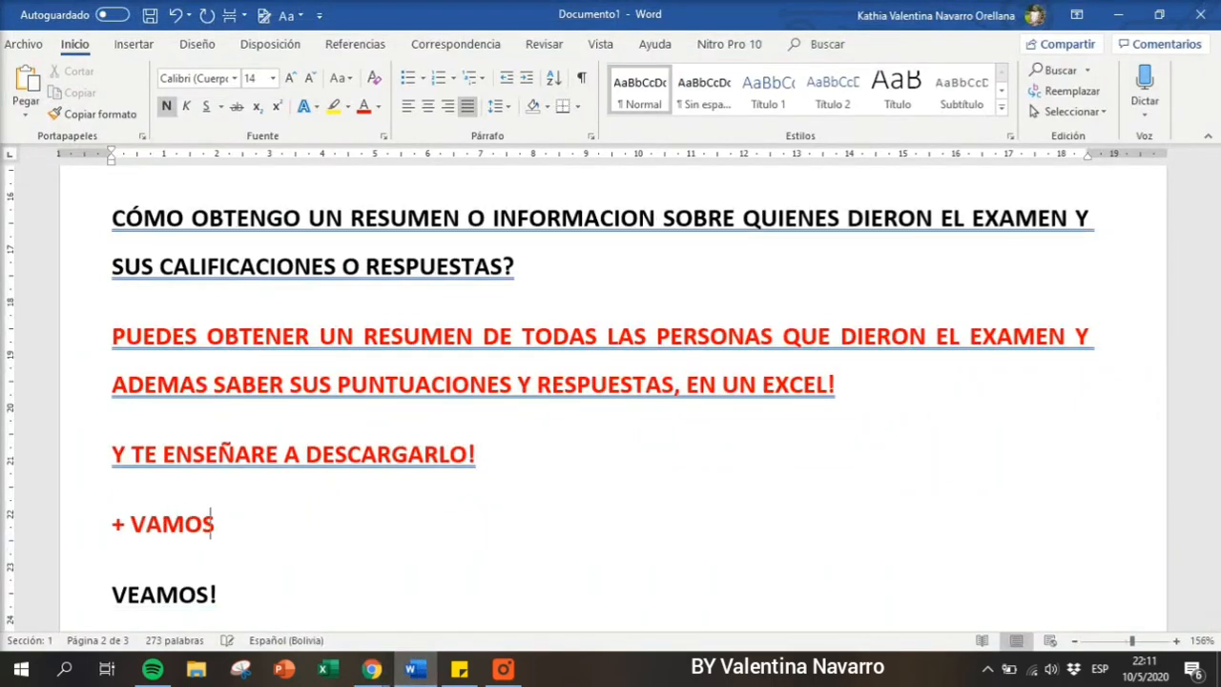
type(" A SIMULAR QUE L")
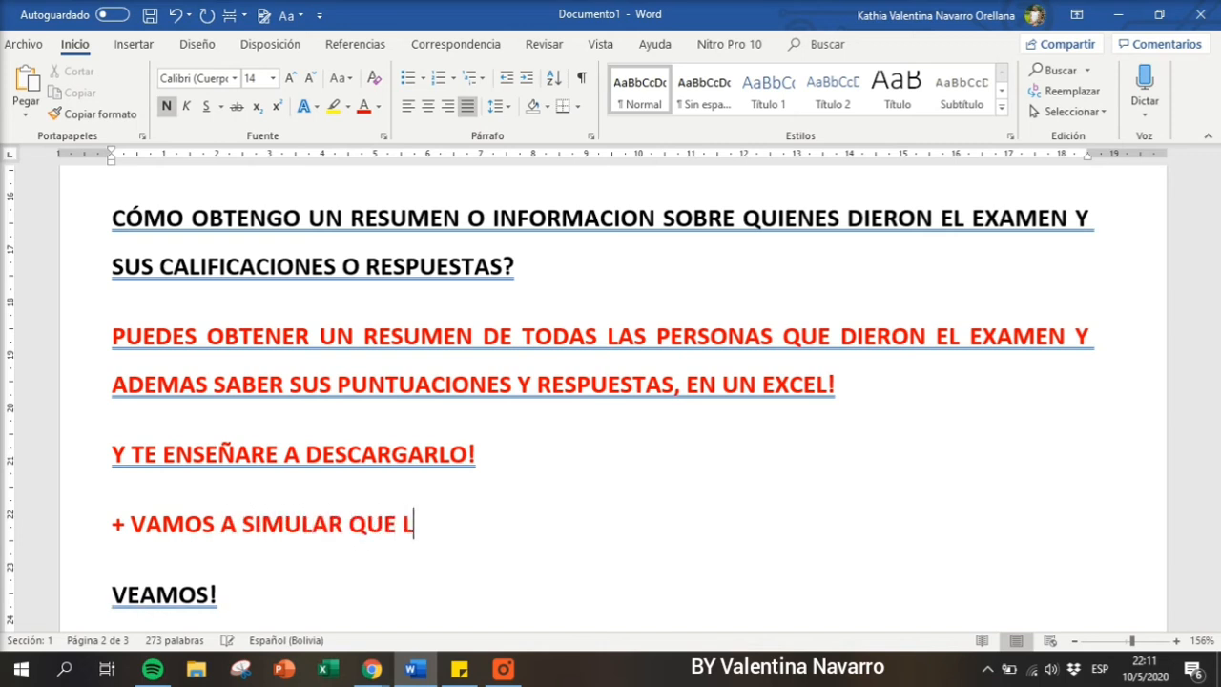
type("LENO EL EXAMEN")
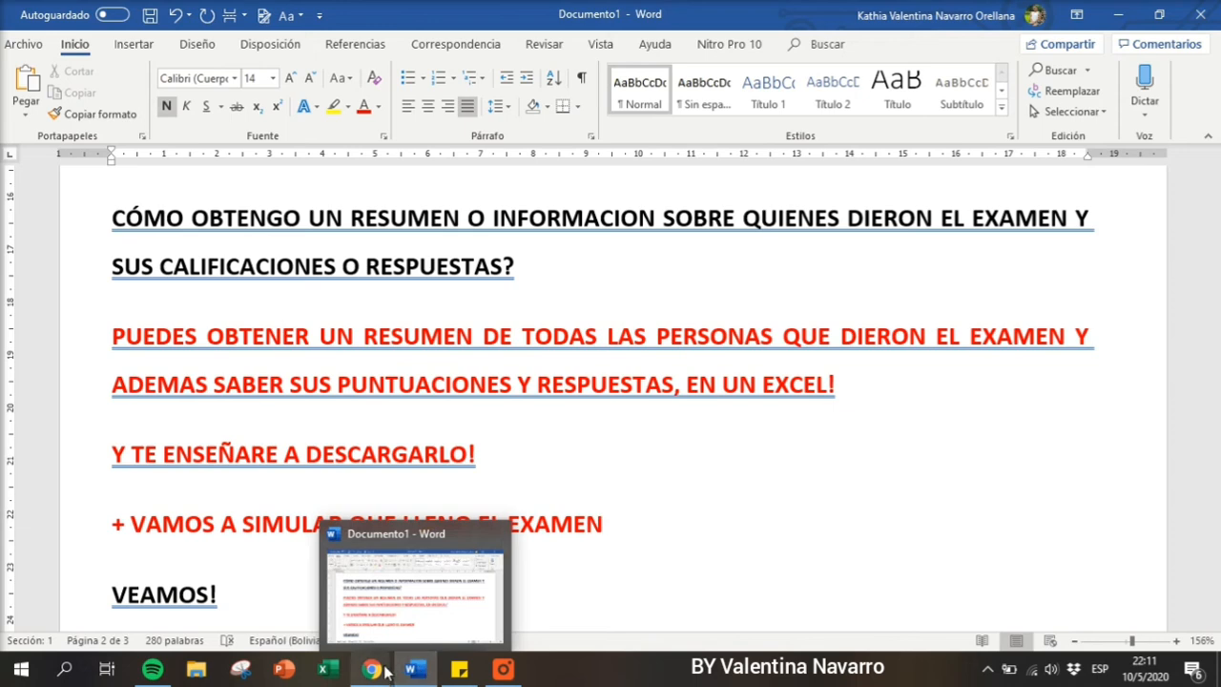
Switch to Chrome, close the form's preview, and bring up the other browser window with the blank new tab.
mouse_move(383, 670)
left_click(481, 601)
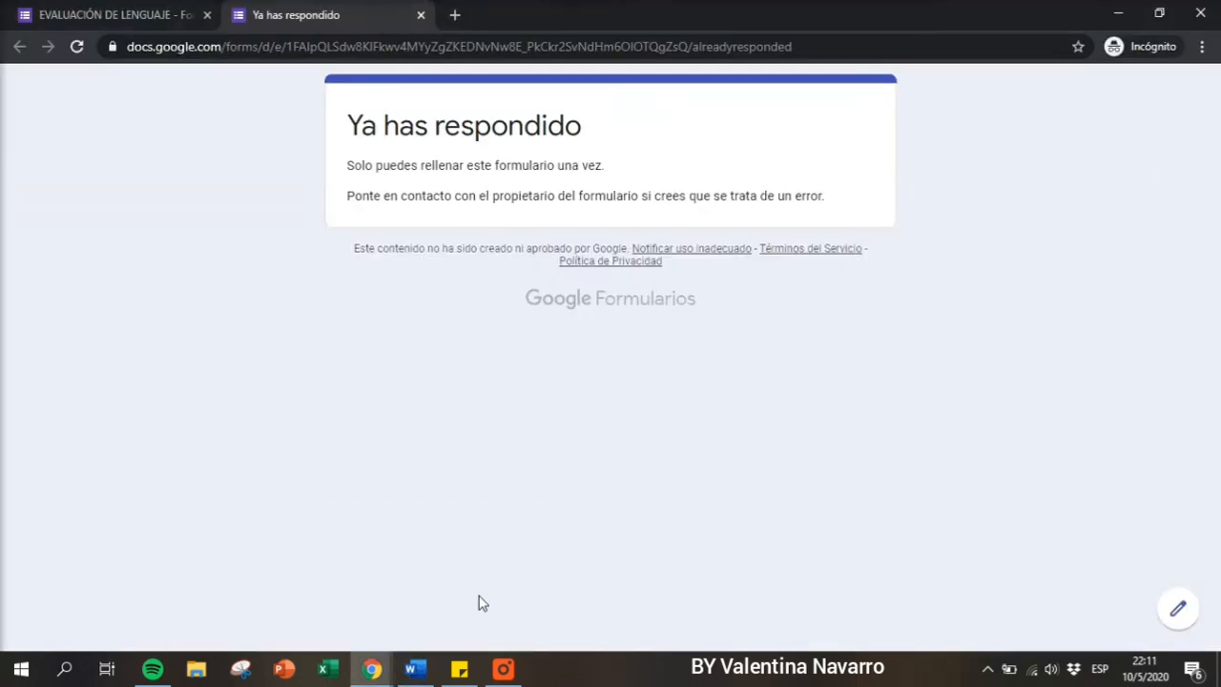
left_click(421, 15)
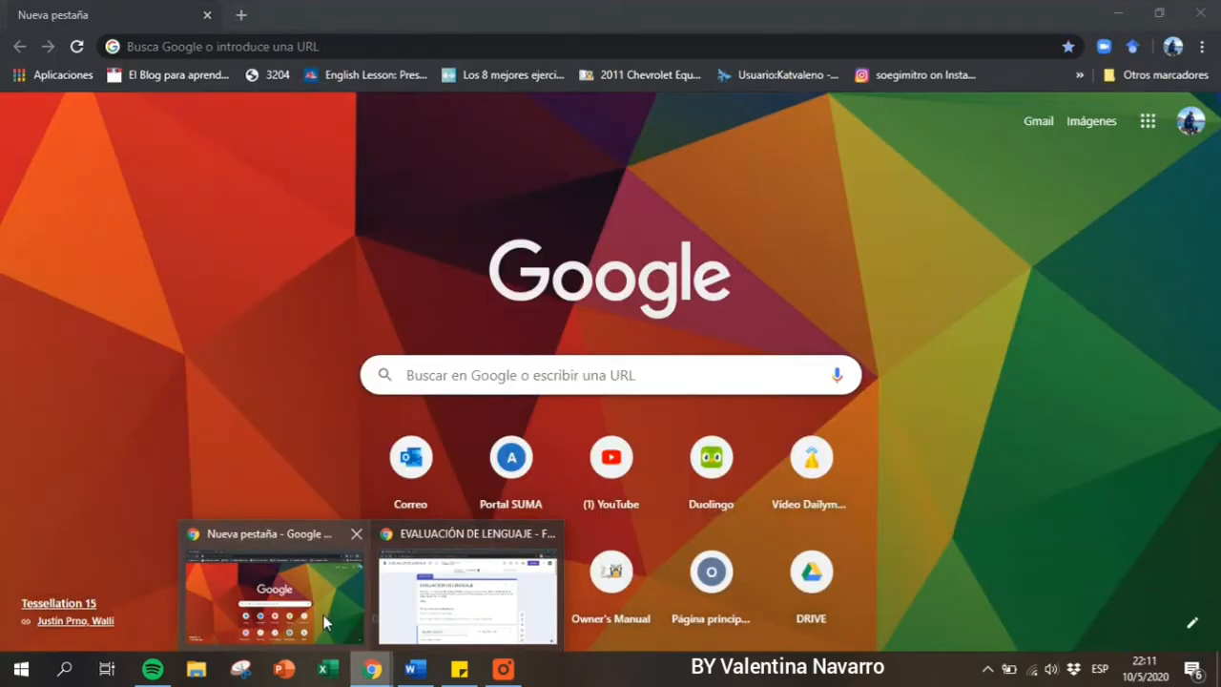
left_click(327, 618)
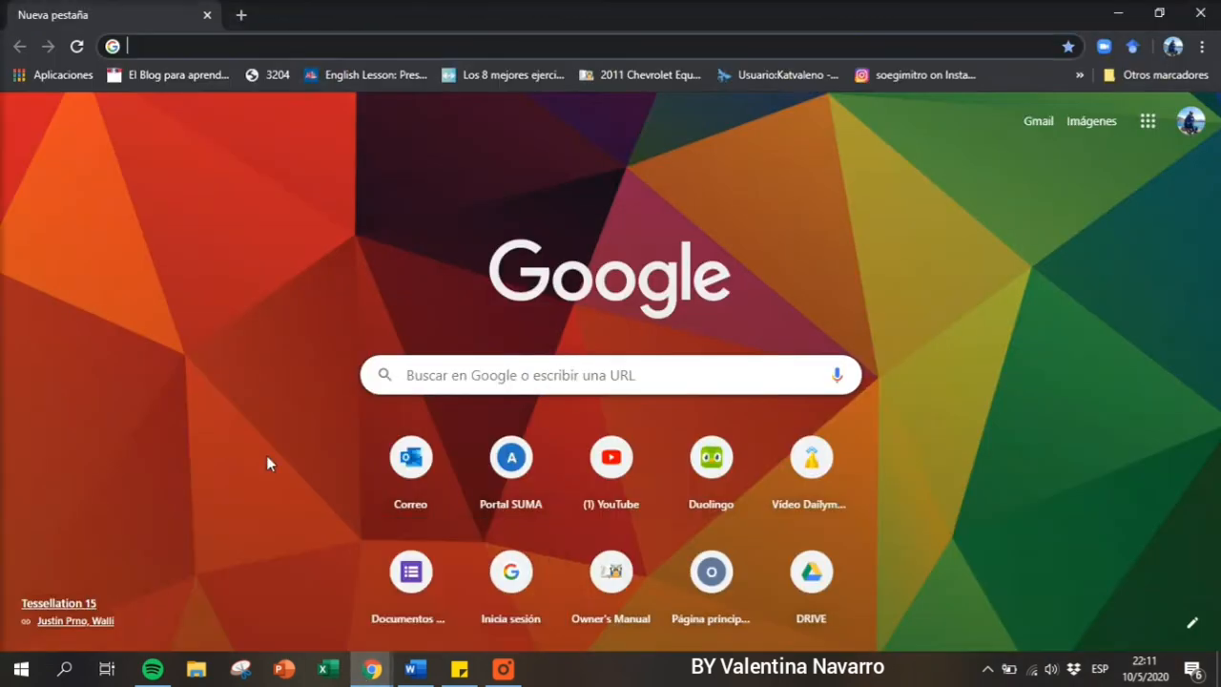
left_click(416, 669)
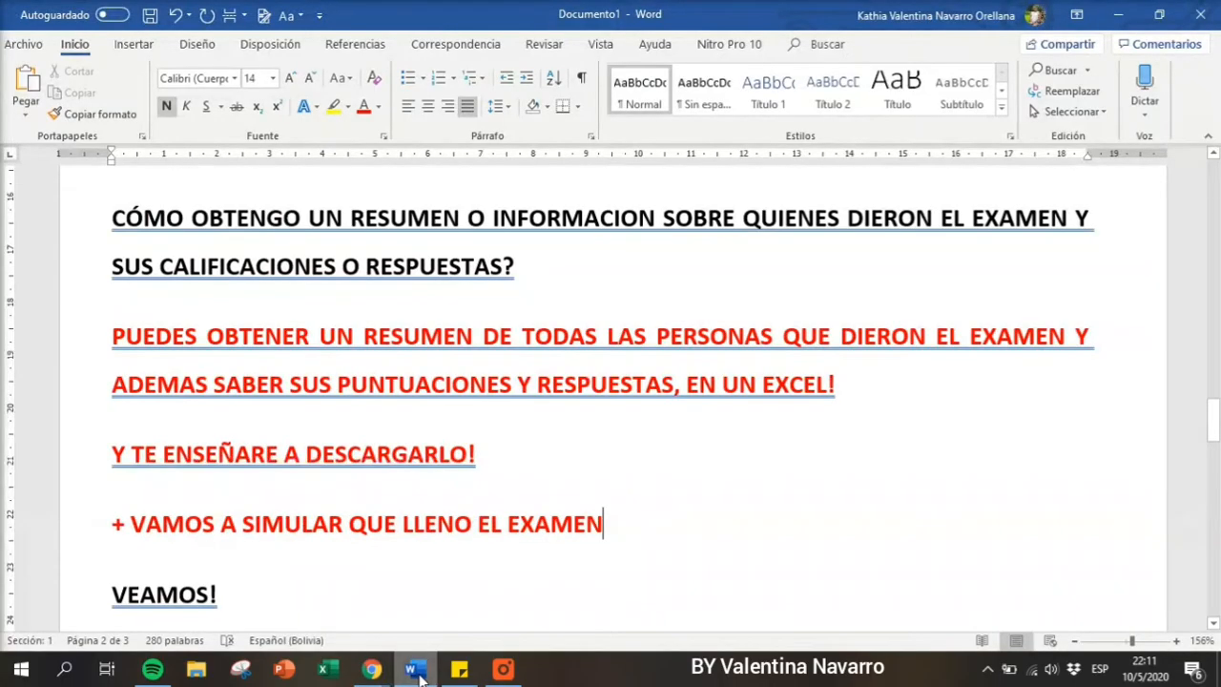
right_click(411, 671)
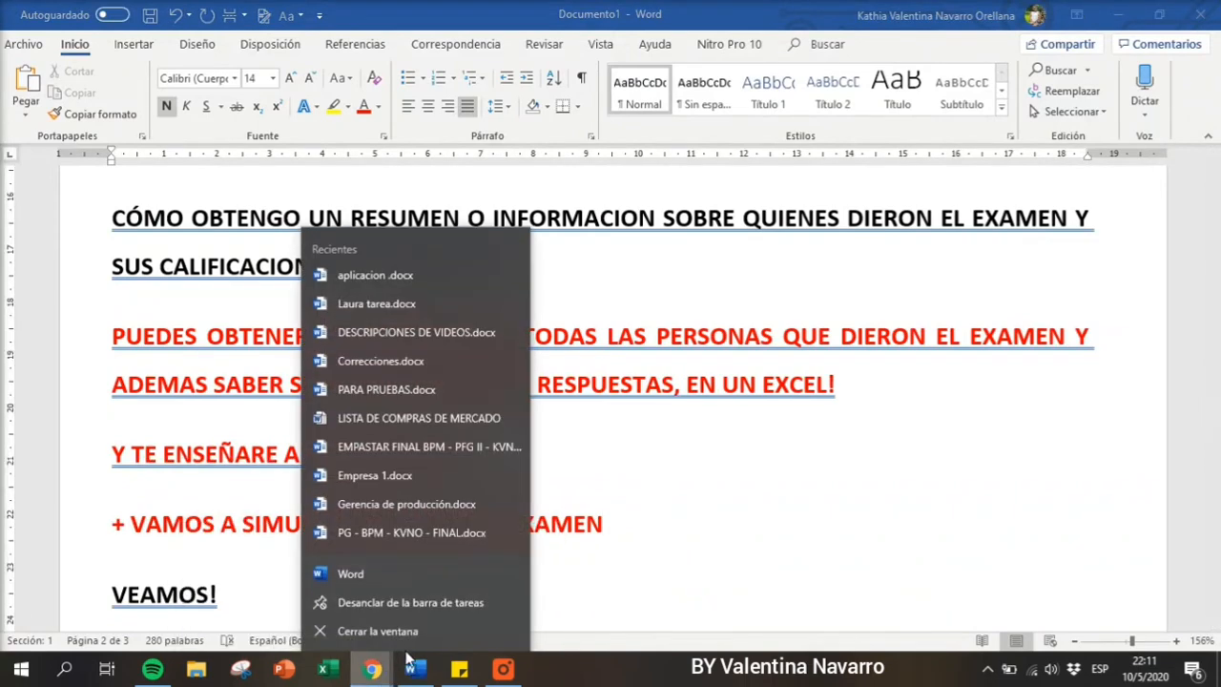
left_click(407, 674)
key("Return")
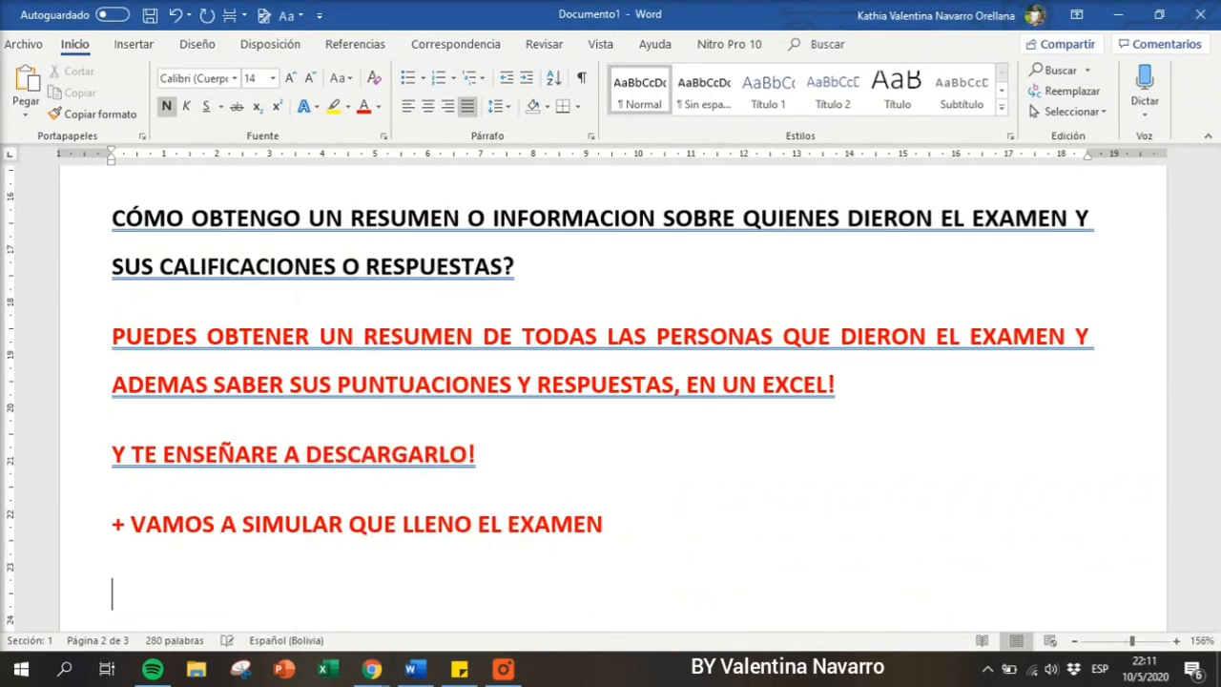
type("ESE")
type("TE ES")
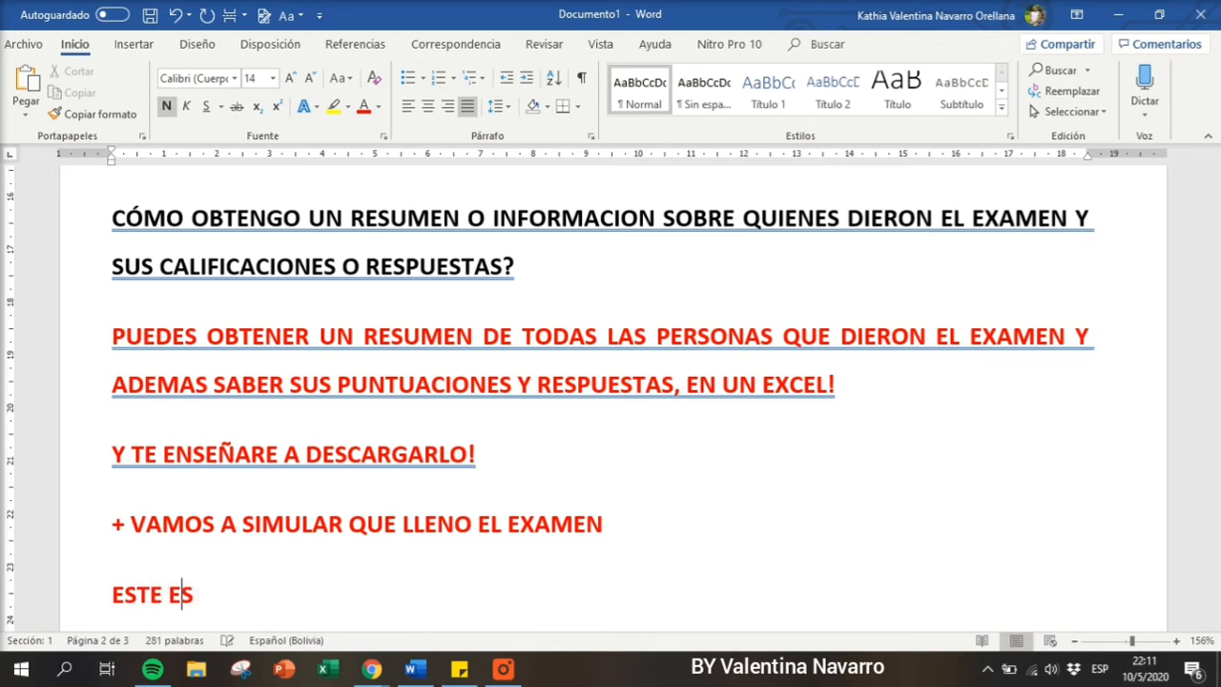
type(" EL LINK")
type("https://forms.gle/mDErjhmgmpREpgMG7")
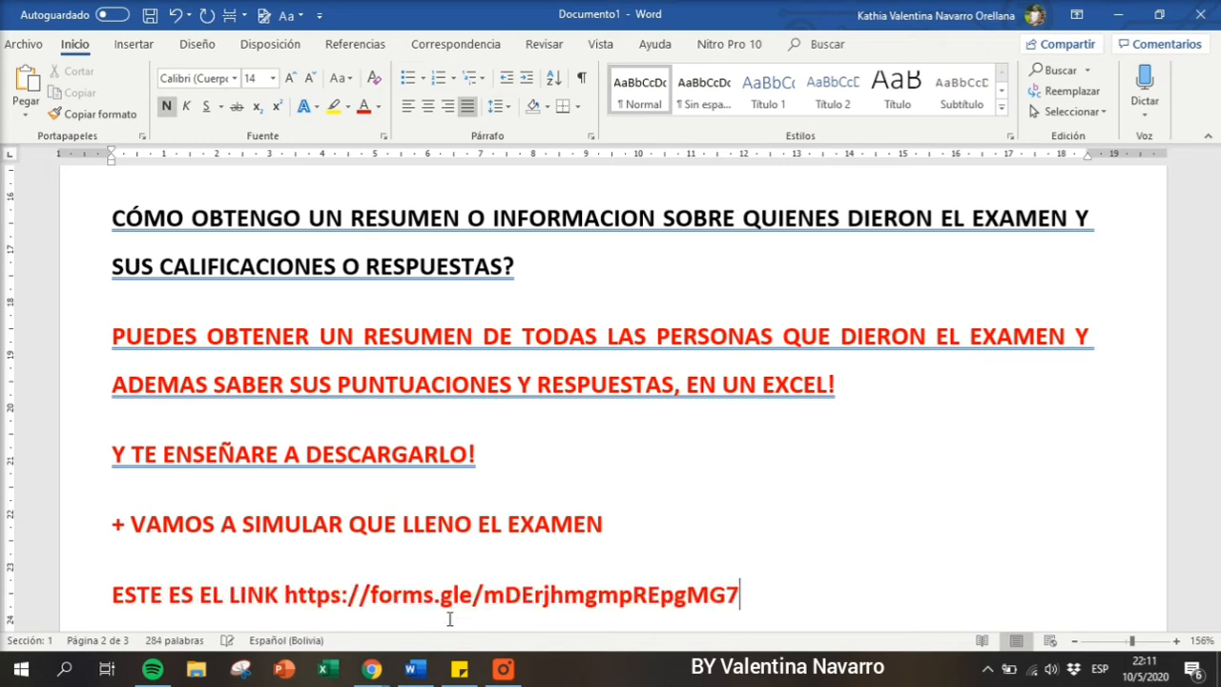
Copy the exam link from the Word document, try to open it in Chrome's blank tab, and close that tab.
left_click_drag(283, 593, 739, 594)
key("ctrl+c")
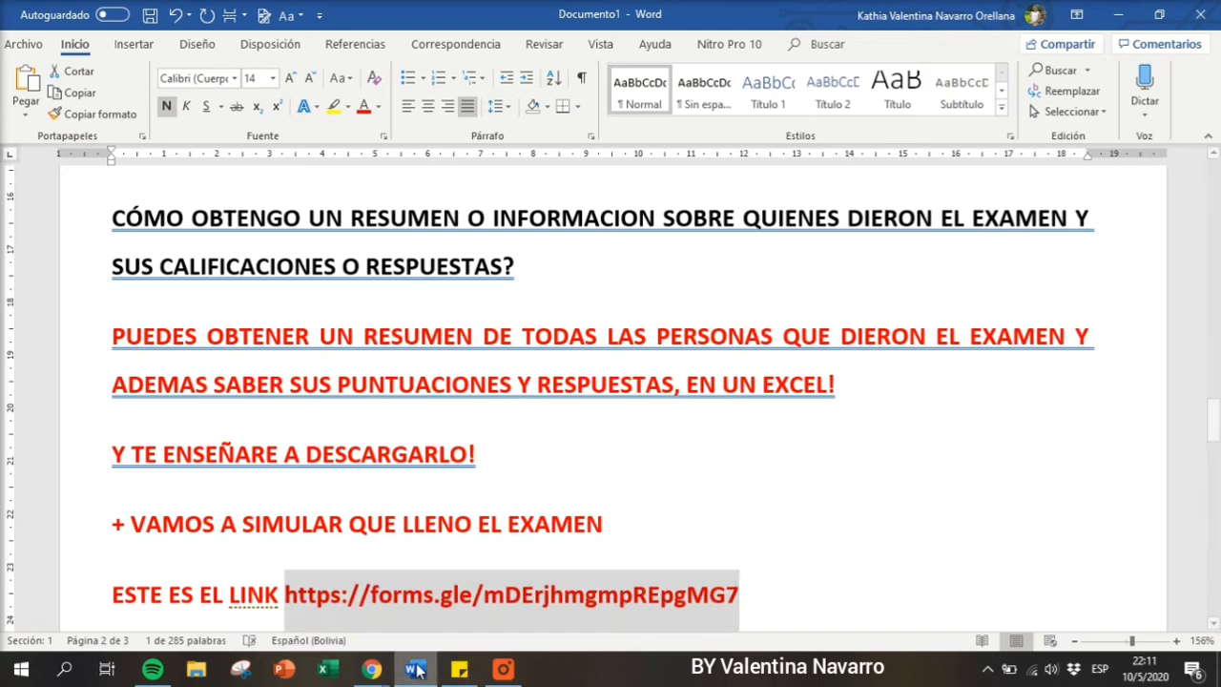
mouse_move(372, 668)
left_click(262, 601)
key("ctrl+v")
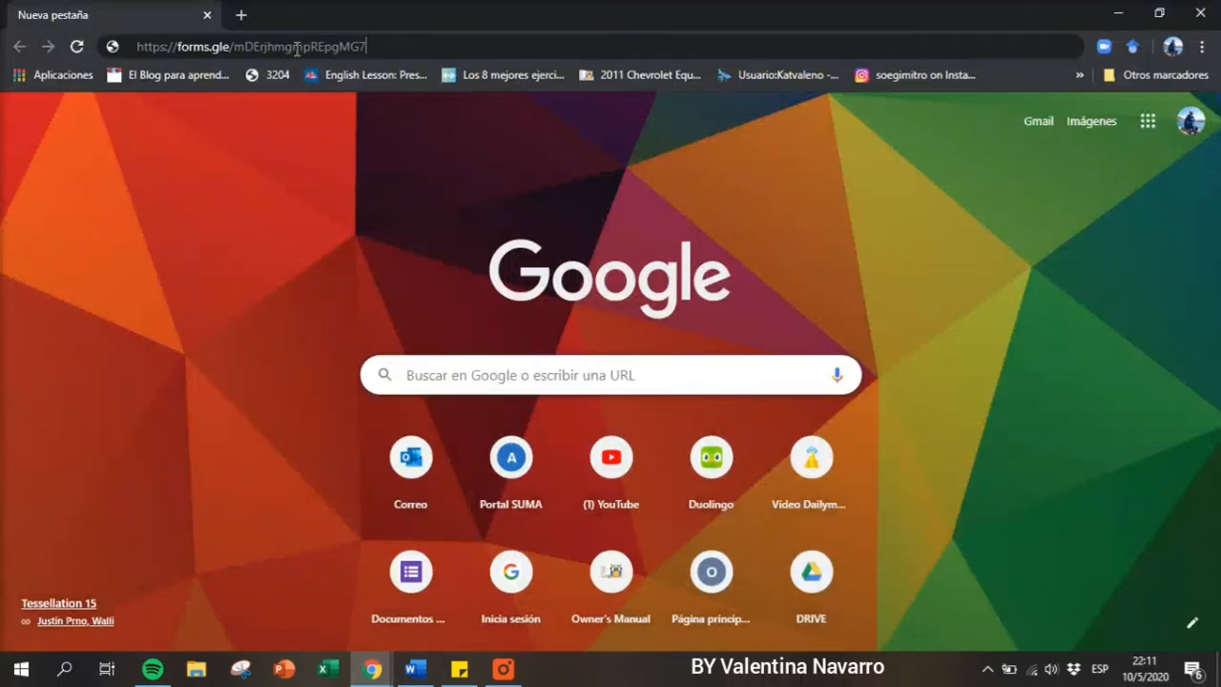
key("Return")
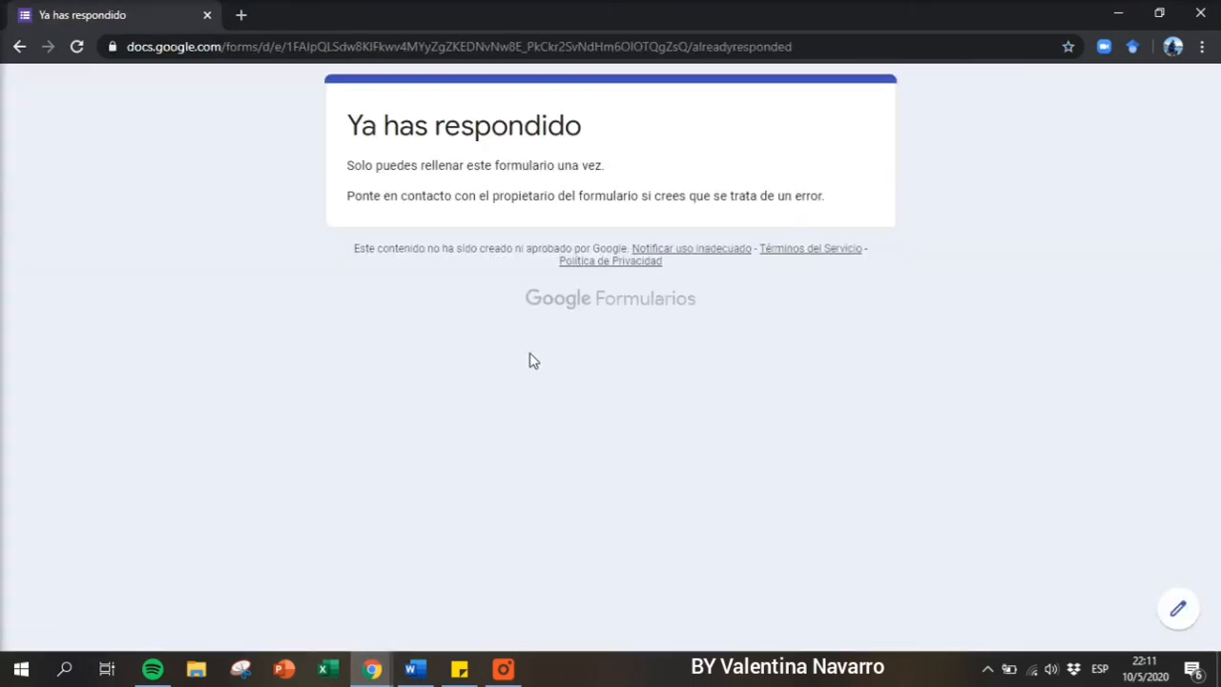
left_click(207, 16)
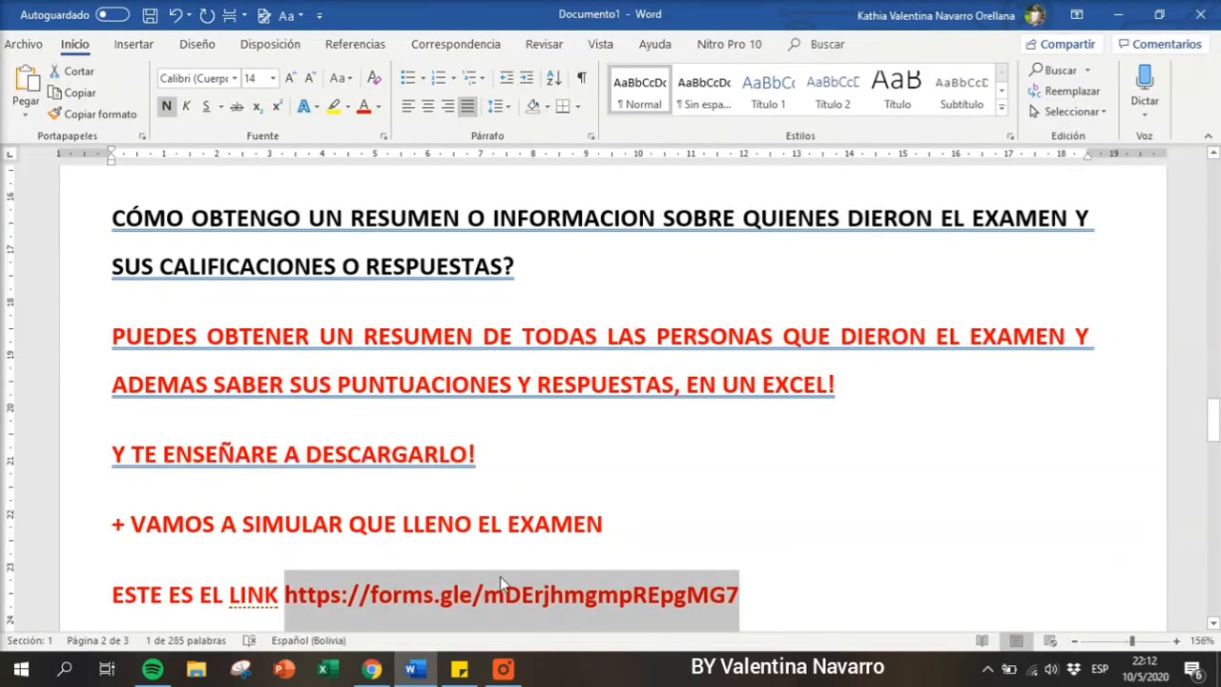
Replace the link line in the Word document with "BUENO, YA LO LLENAMOS JAJAJA, VEAMOS LAS RESPUESTAS!".
left_click_drag(754, 595, 86, 590)
type("BUE")
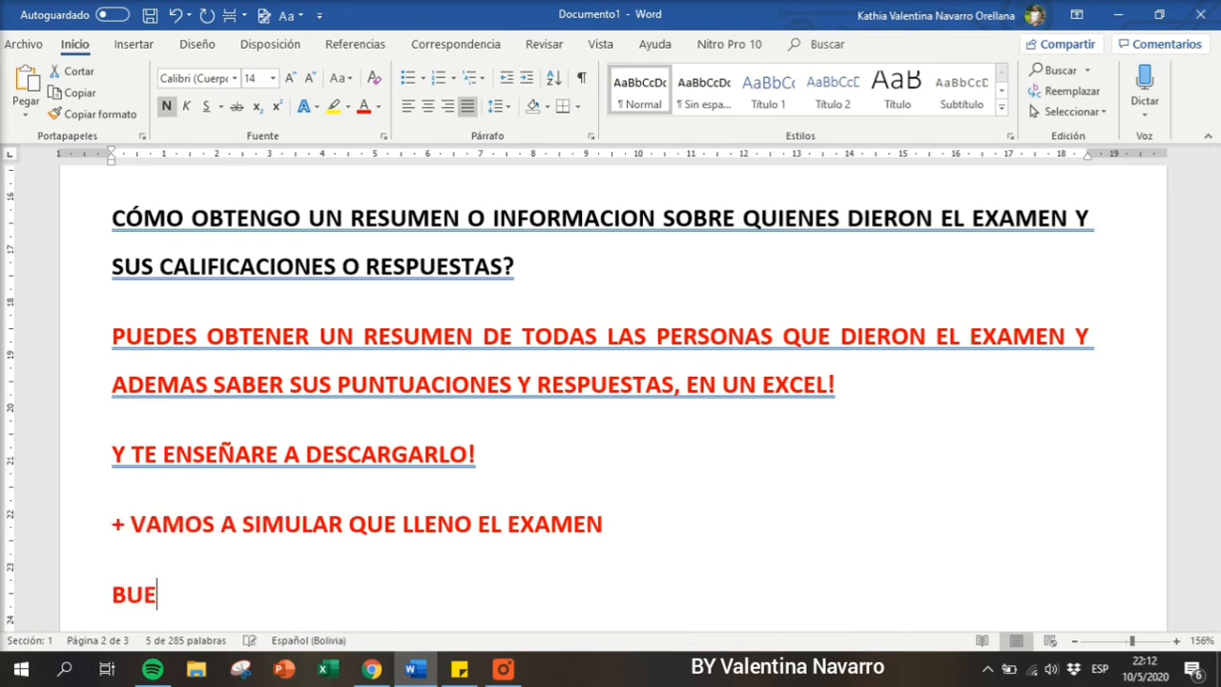
type("NO, YA LO LL")
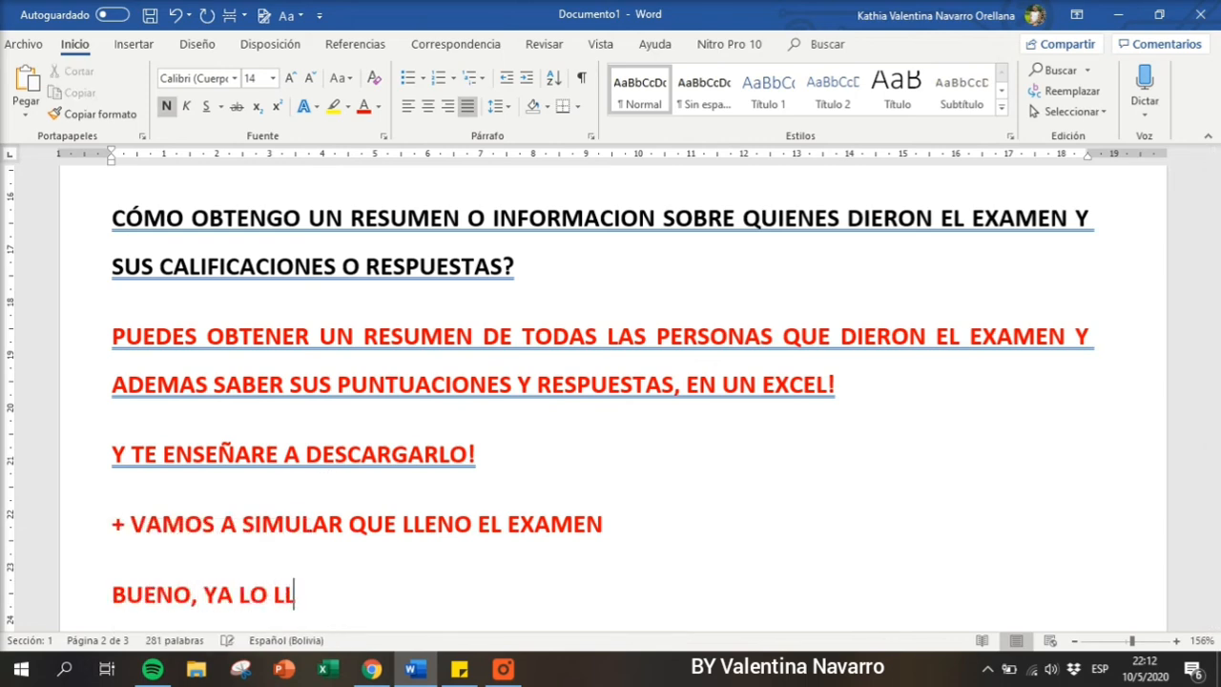
type("ENAMOS JAJAA")
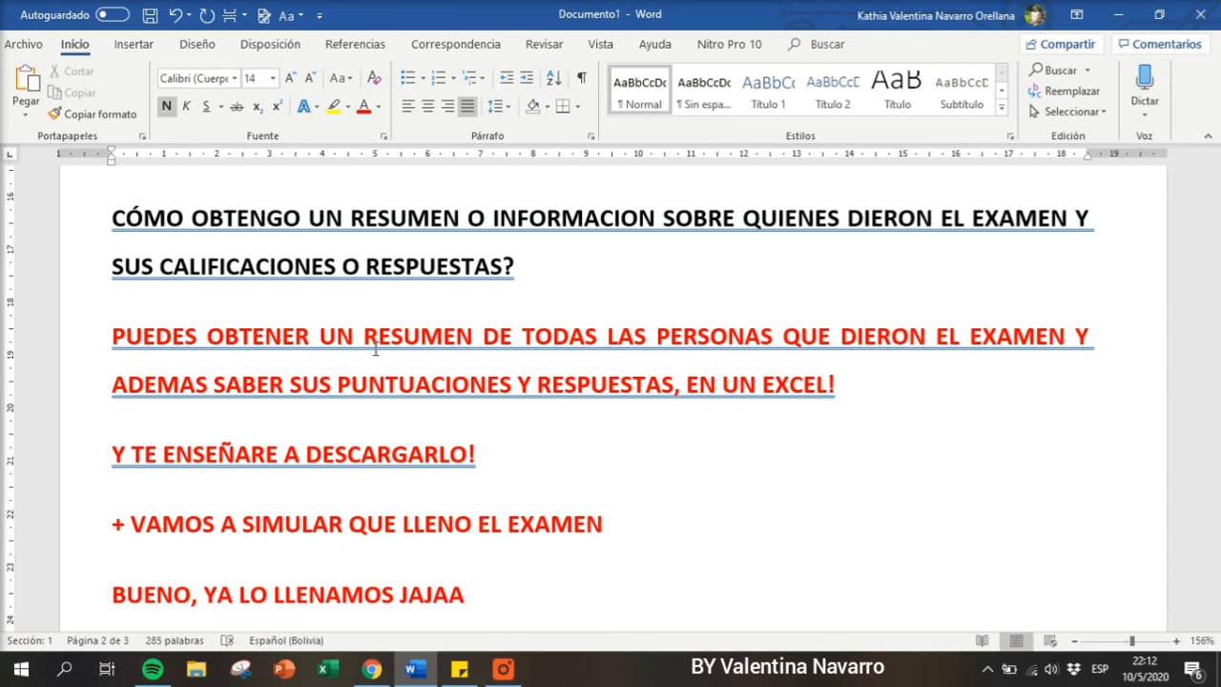
scroll(428, 311, "down", 3)
key("BackSpace")
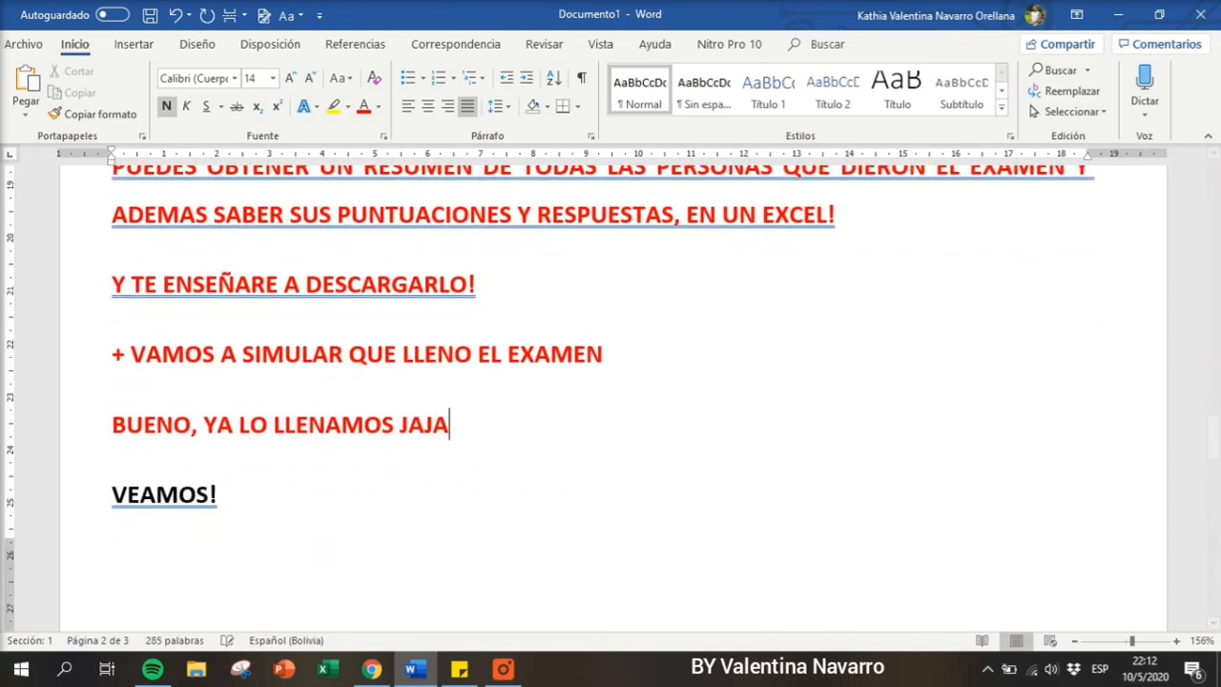
type("H")
key("BackSpace")
type("JA, VE")
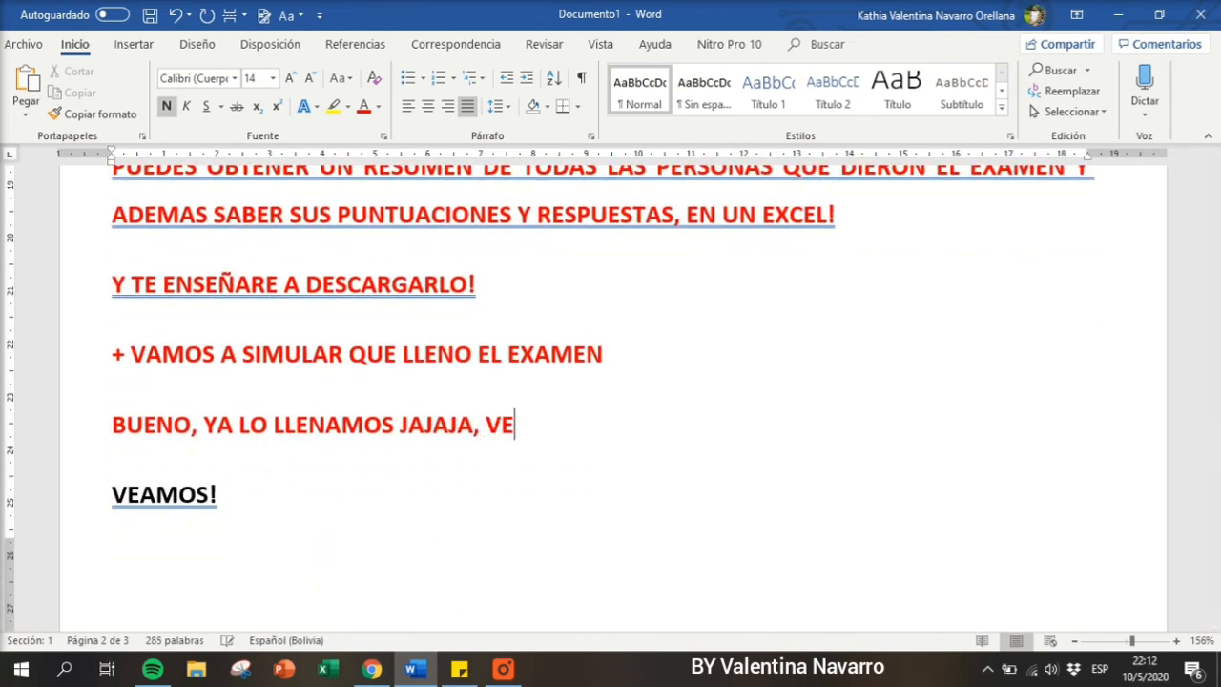
type("AMOS LAS RESPUESTAS!")
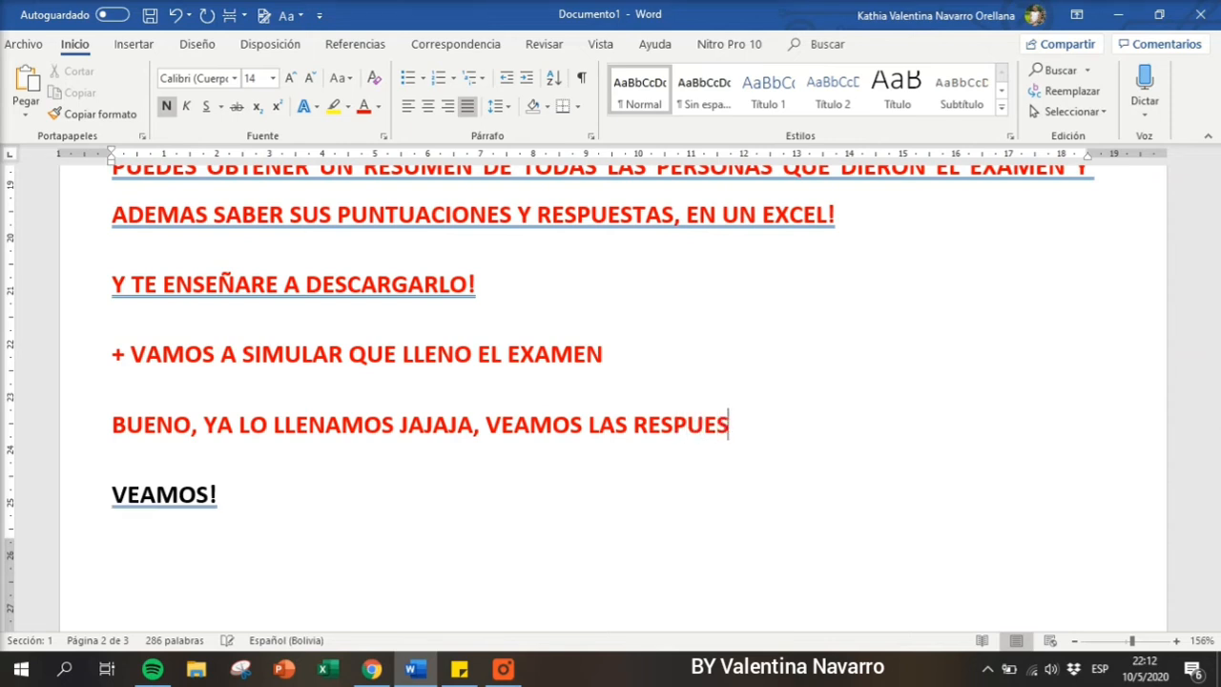
Switch to the Google Forms editor in Chrome and review the first individual response to the exam, question by question.
left_click(372, 668)
scroll(559, 515, "down", 1)
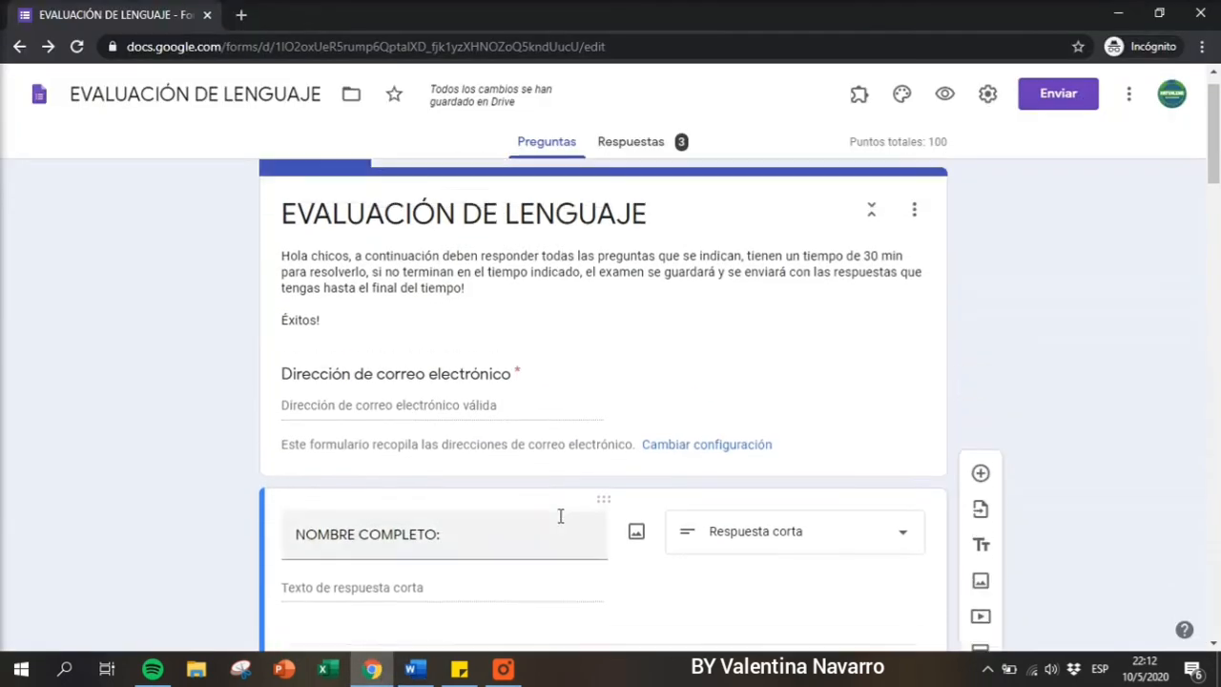
scroll(559, 512, "up", 1)
left_click(647, 147)
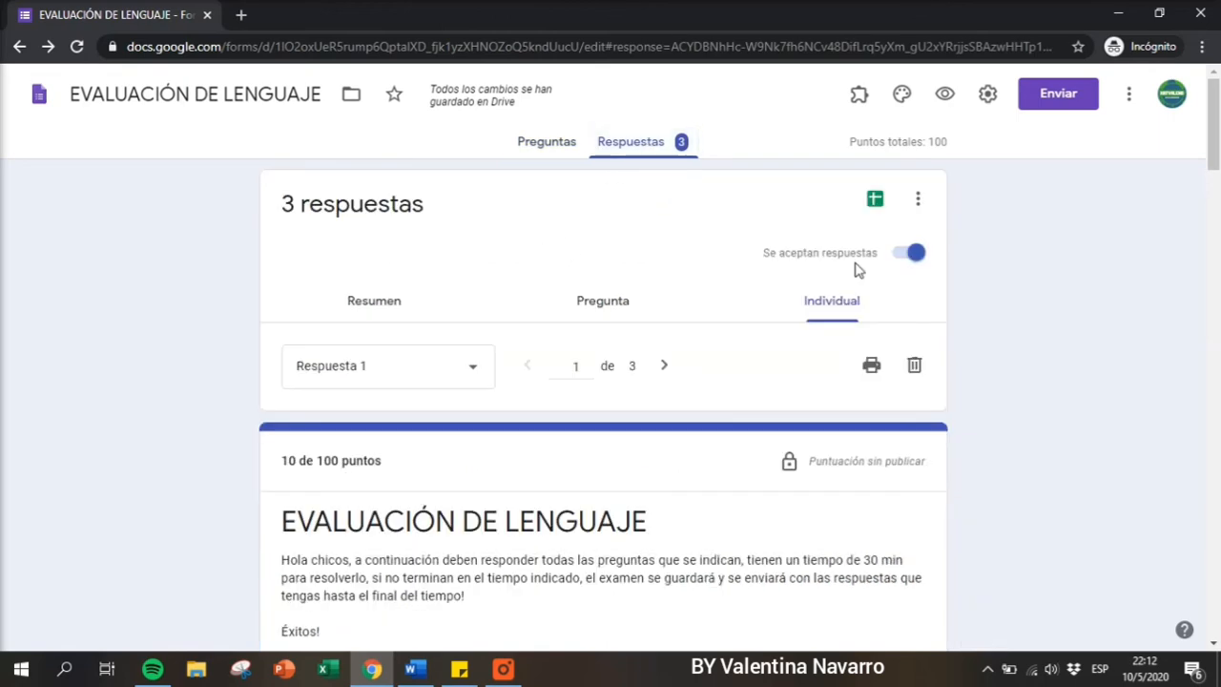
scroll(921, 340, "down", 5)
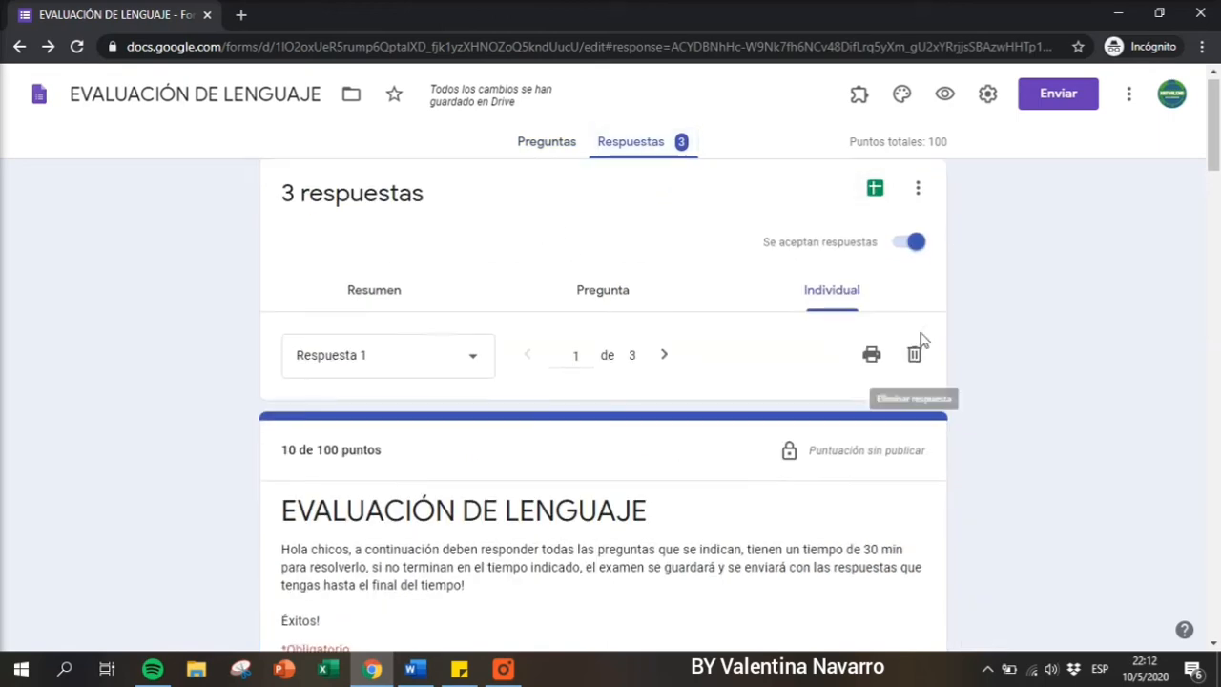
scroll(921, 333, "up", 5)
scroll(921, 328, "down", 6)
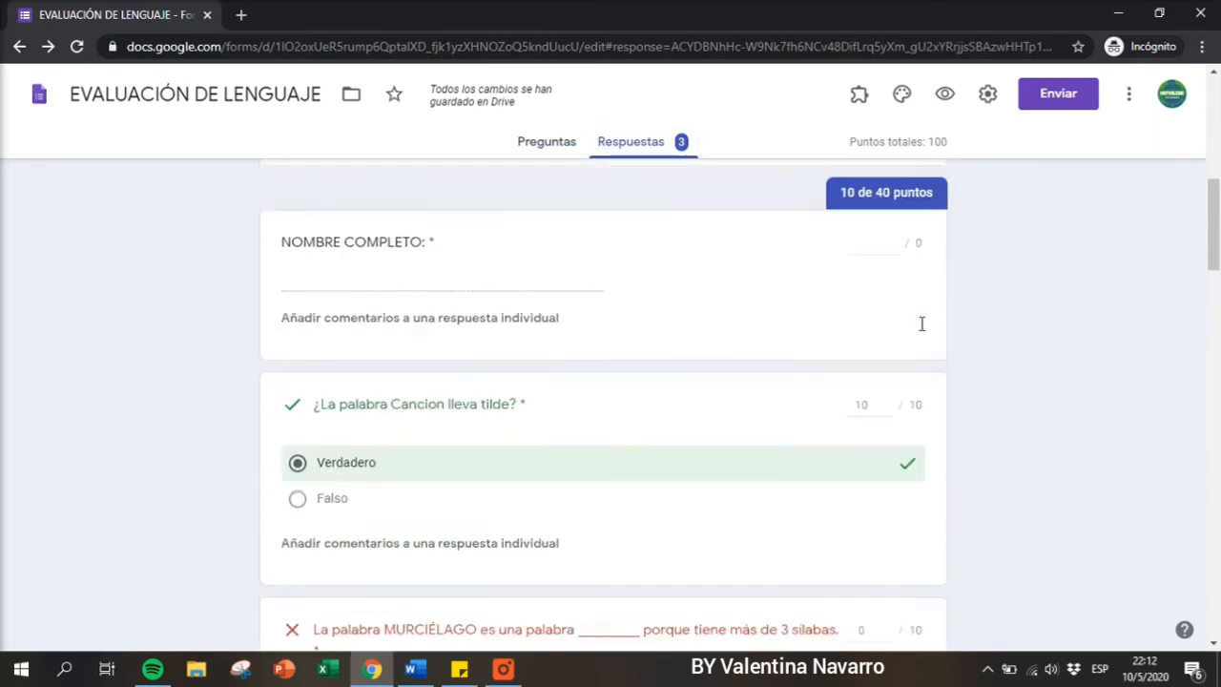
left_click_drag(922, 324, 1090, 8)
left_click(1038, 305)
scroll(1038, 306, "down", 9)
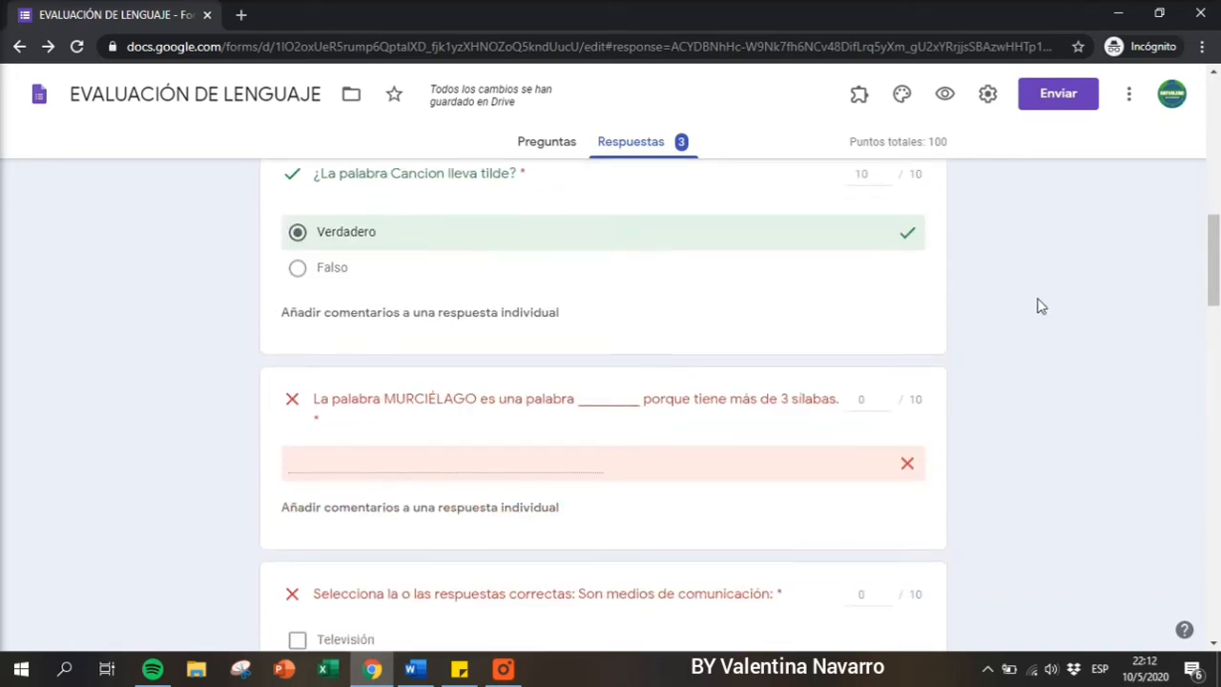
scroll(1027, 544, "down", 3)
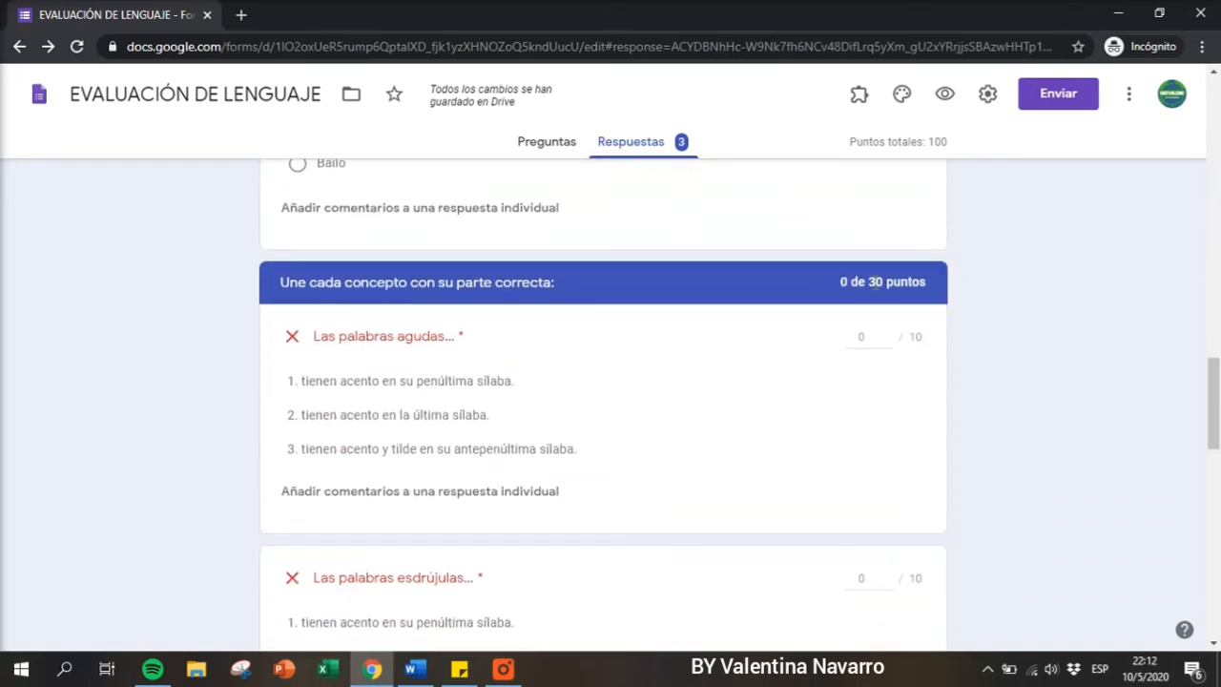
scroll(892, 521, "down", 5)
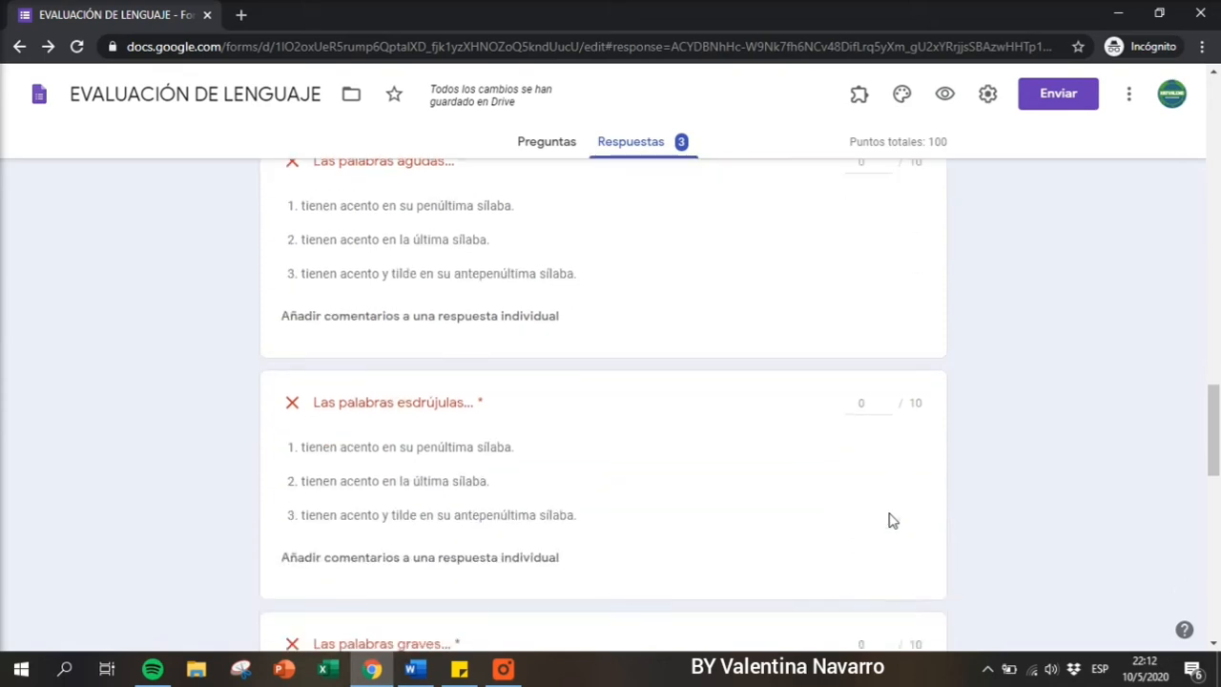
scroll(892, 508, "down", 6)
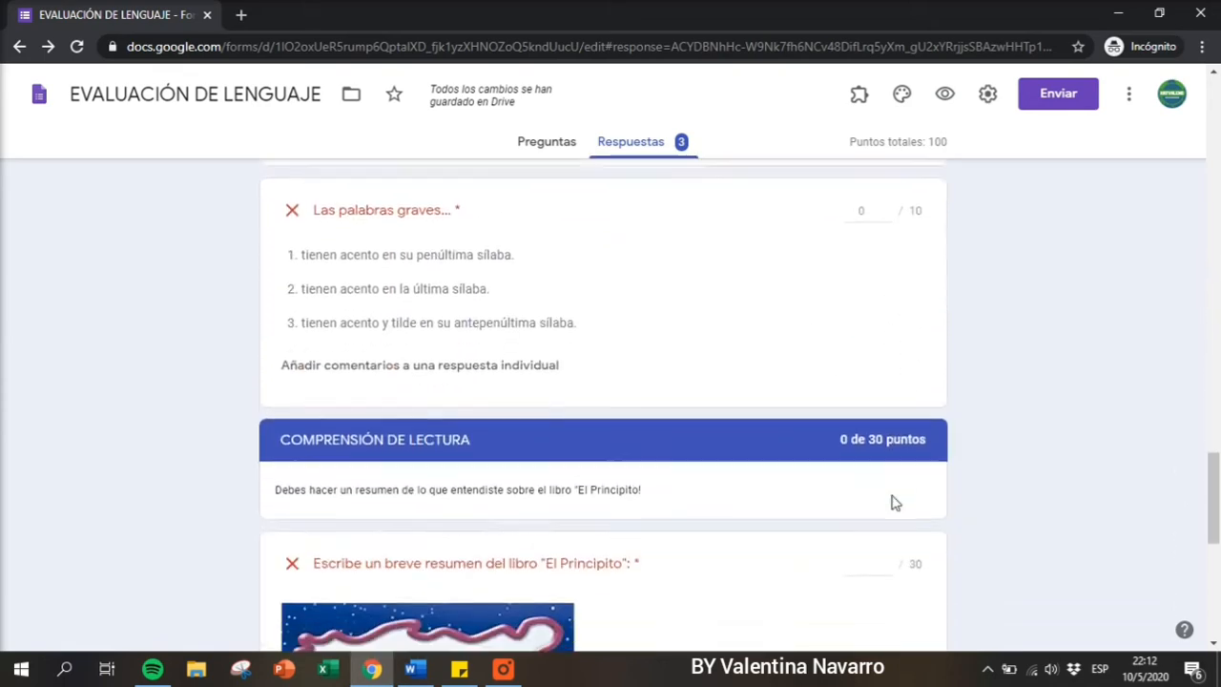
scroll(895, 377, "up", 20)
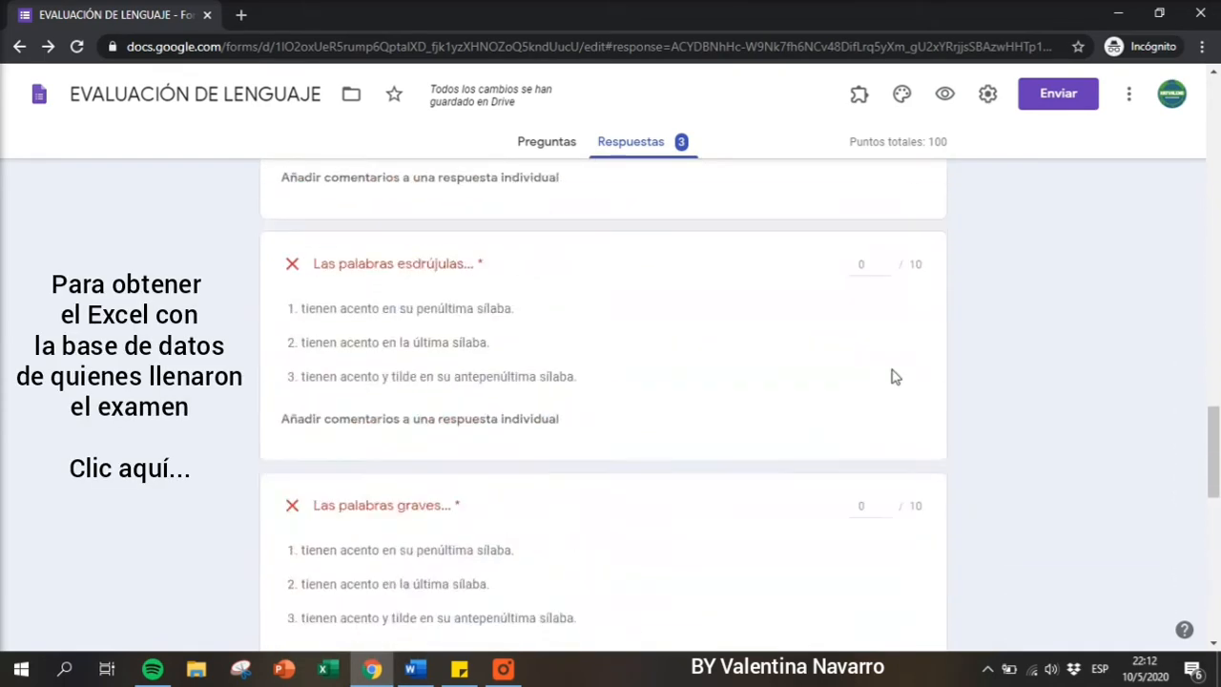
scroll(872, 287, "up", 3)
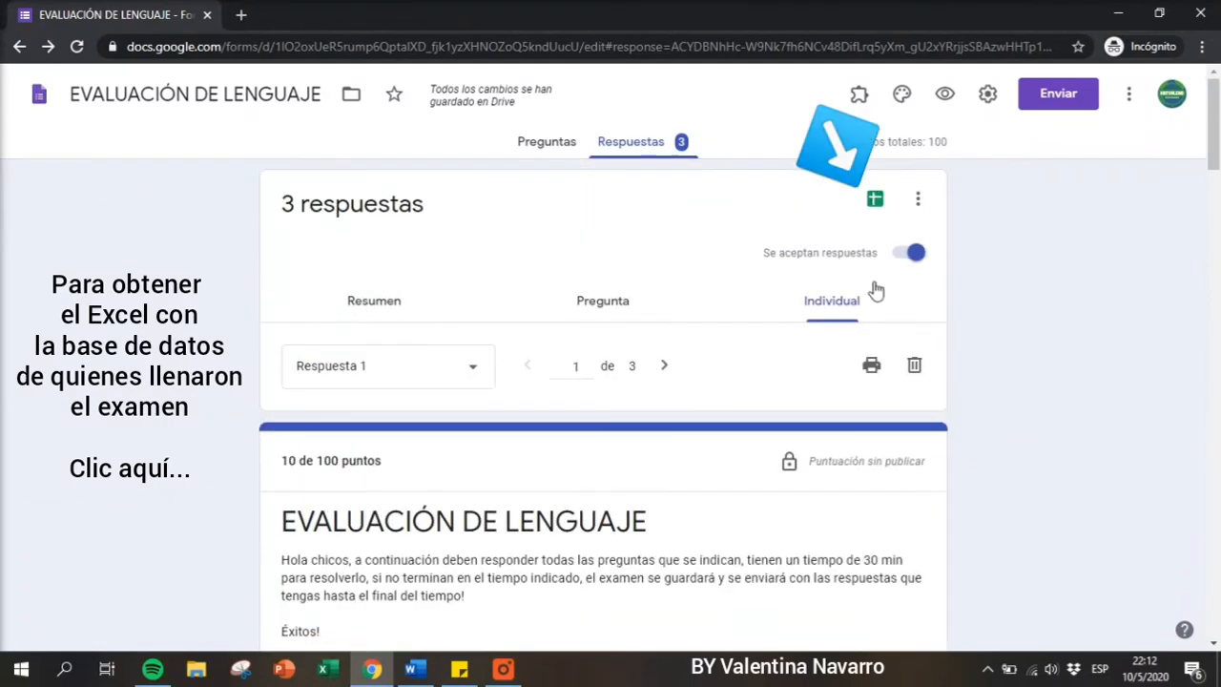
Open the exam's responses in Google Sheets and look across all the answer columns.
left_click(875, 197)
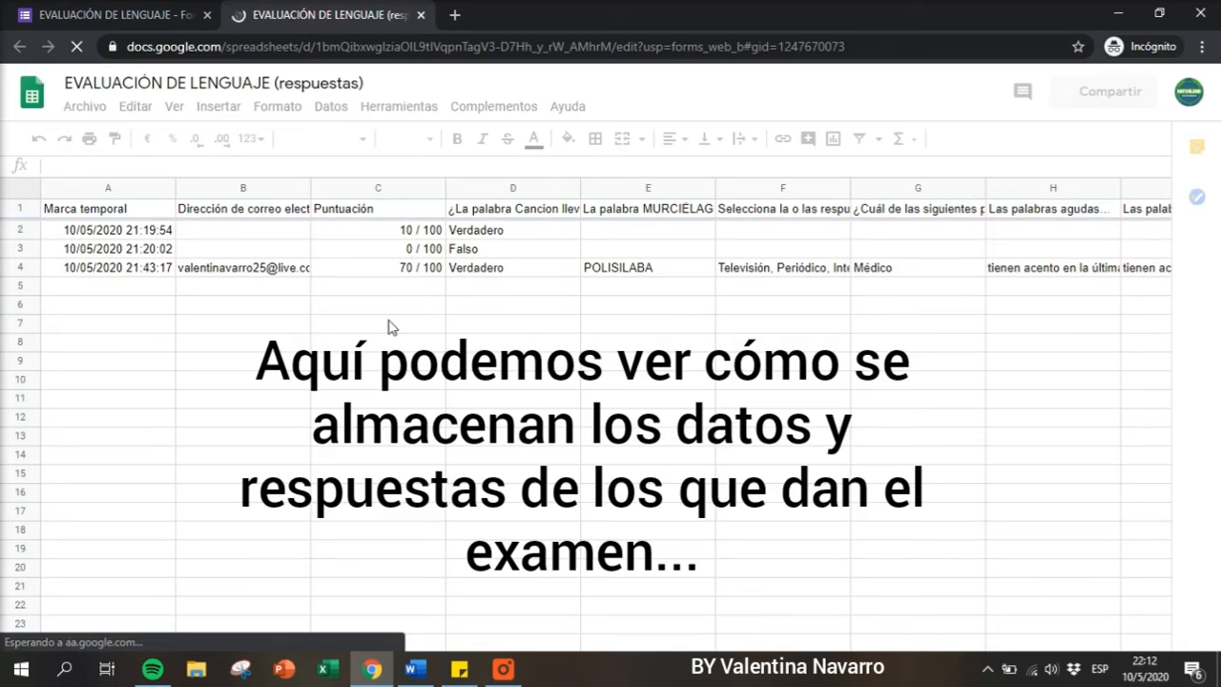
left_click_drag(314, 237, 343, 263)
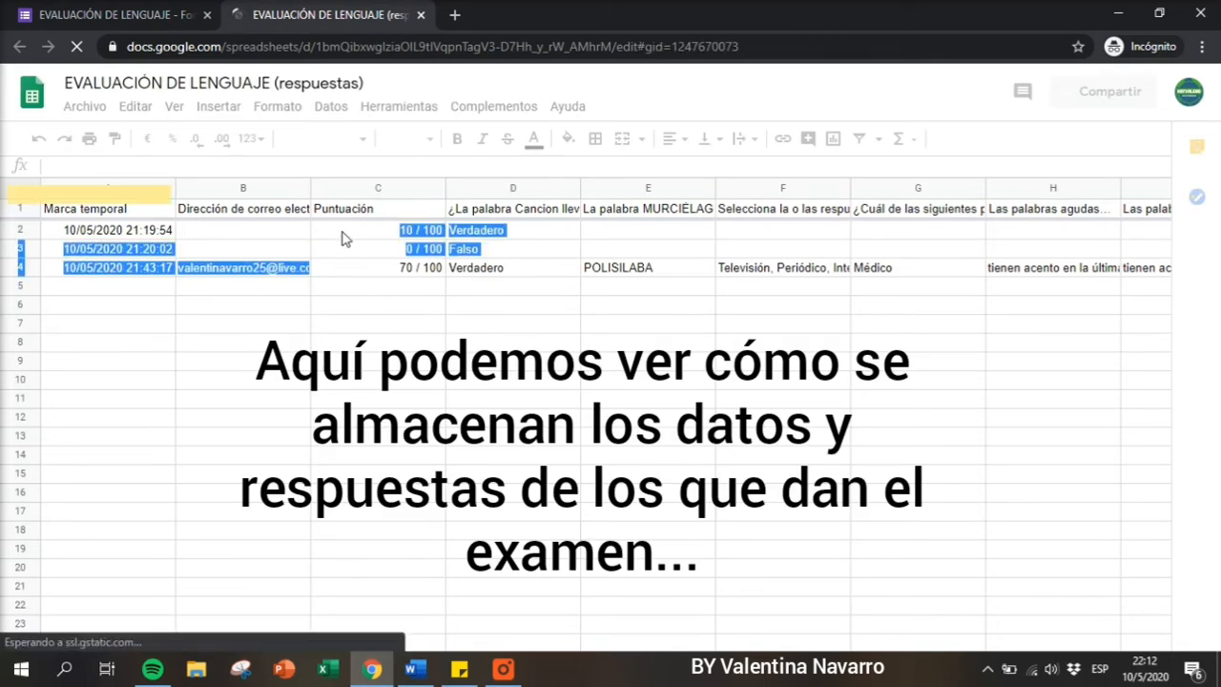
left_click(329, 217)
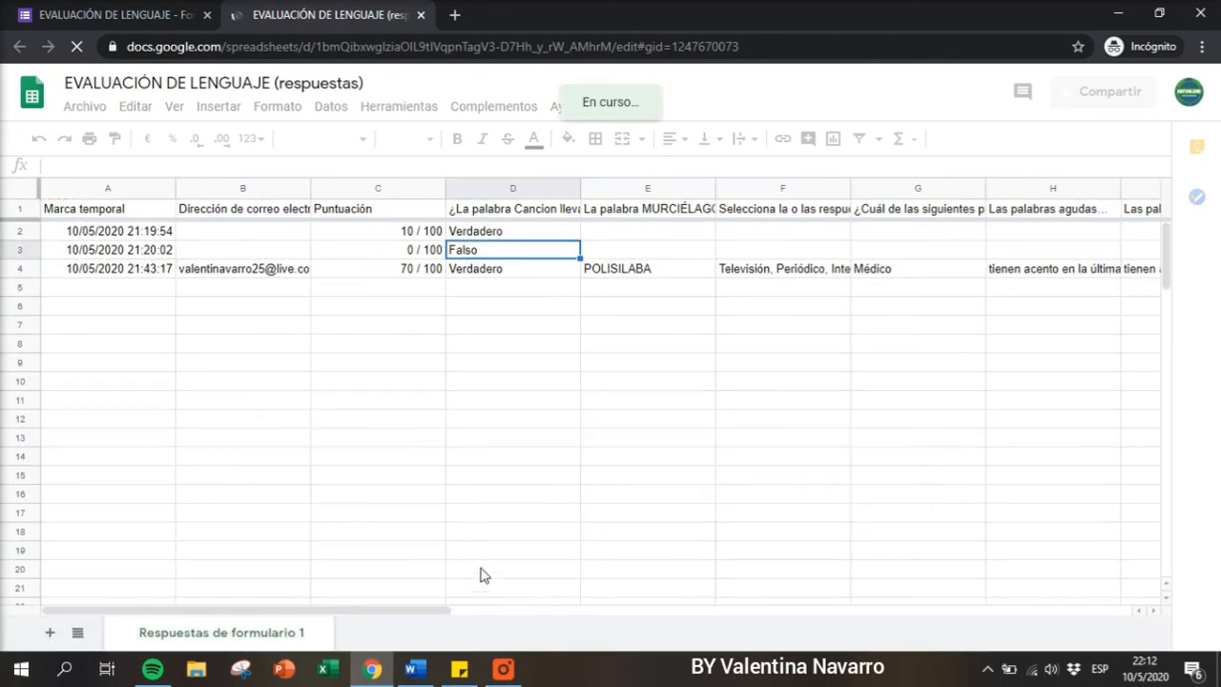
left_click_drag(429, 611, 607, 613)
left_click(759, 613)
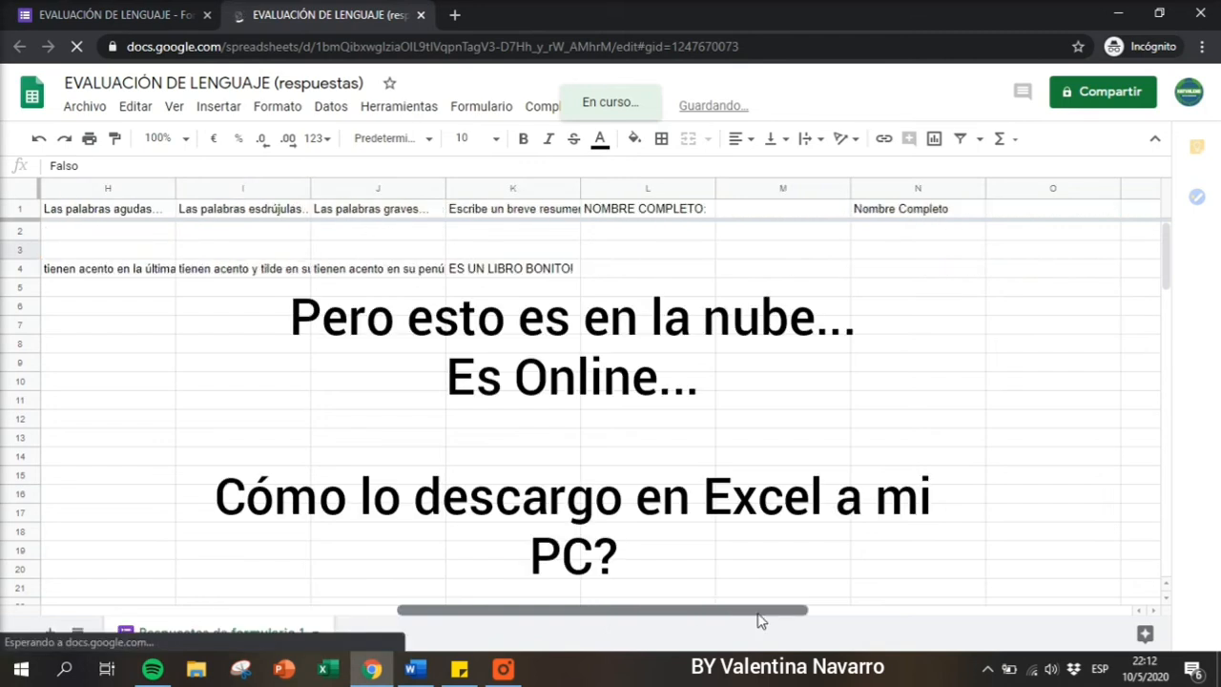
left_click_drag(423, 610, 57, 611)
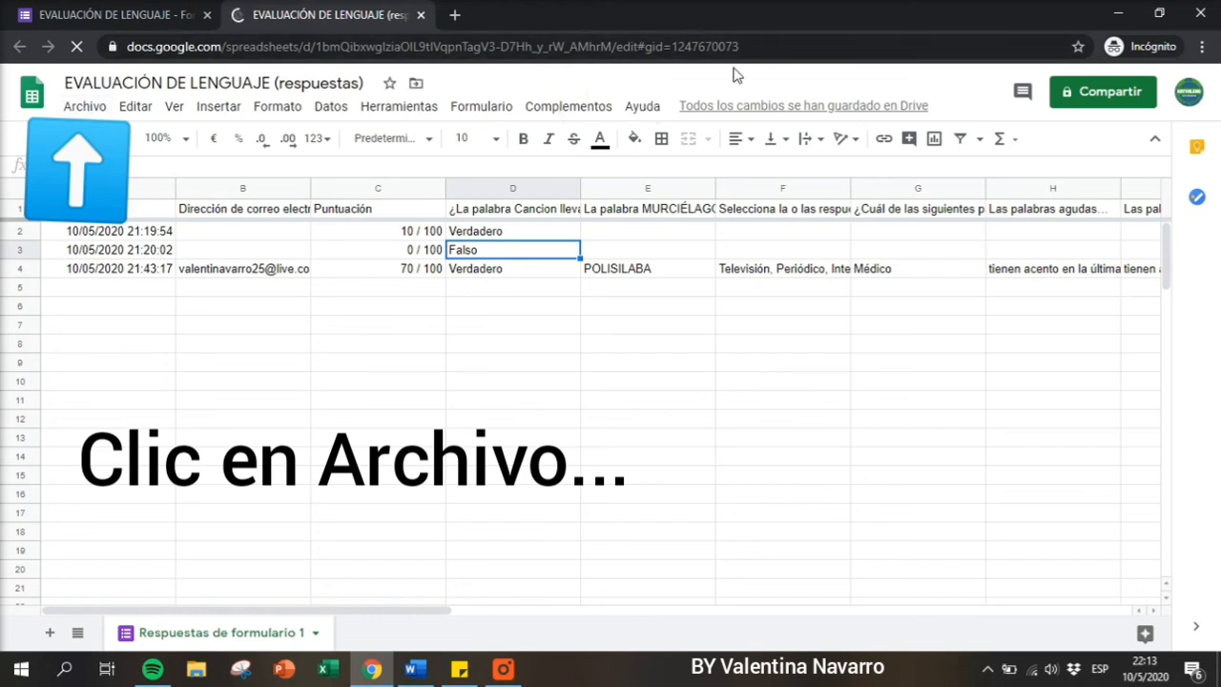
Download the responses spreadsheet as Microsoft Excel (.xlsx), open the downloaded file in Excel, and enable editing.
left_click(86, 107)
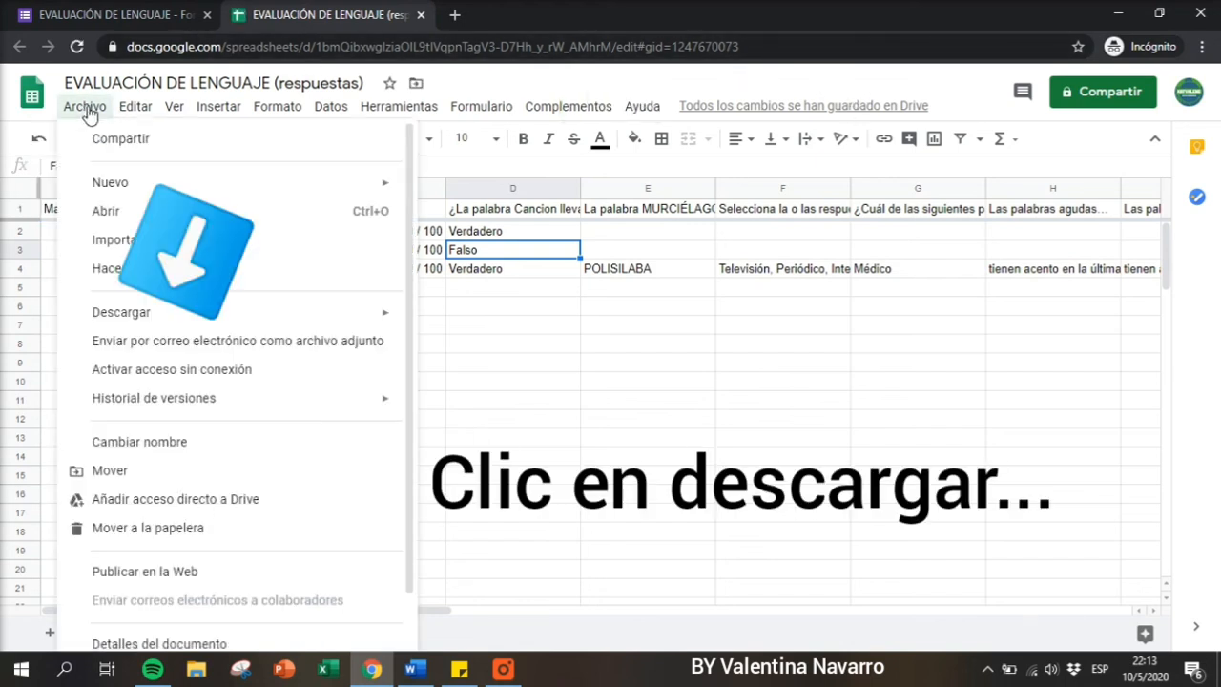
mouse_move(149, 319)
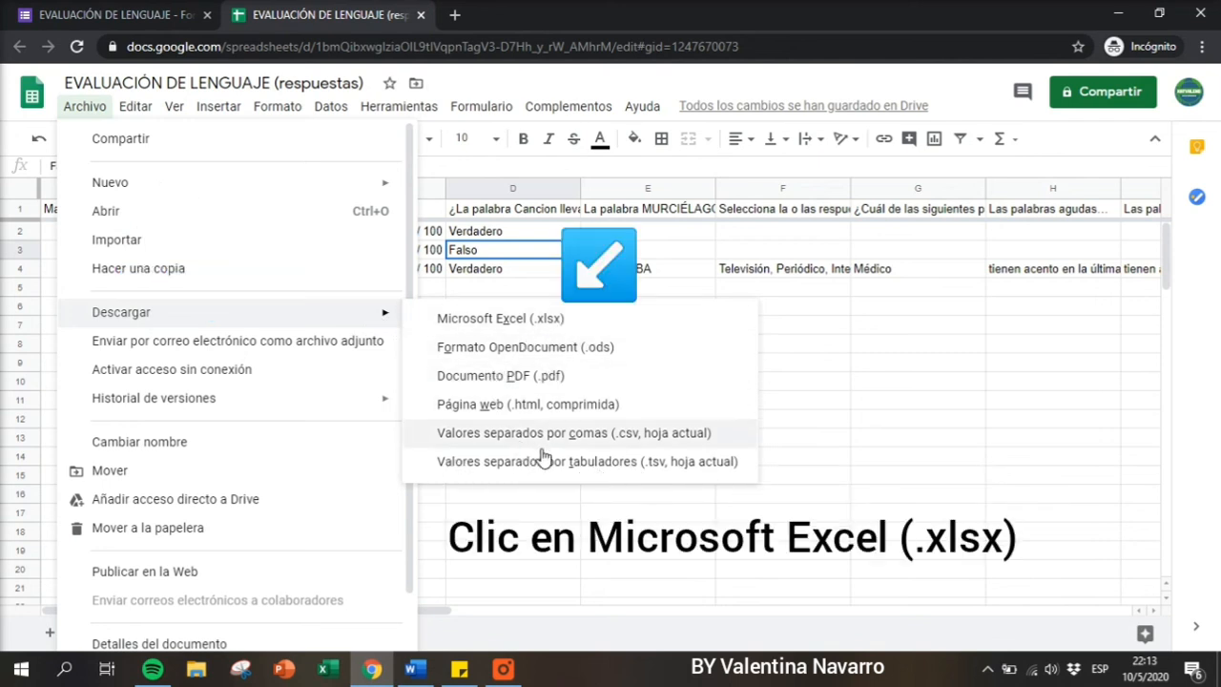
left_click(526, 322)
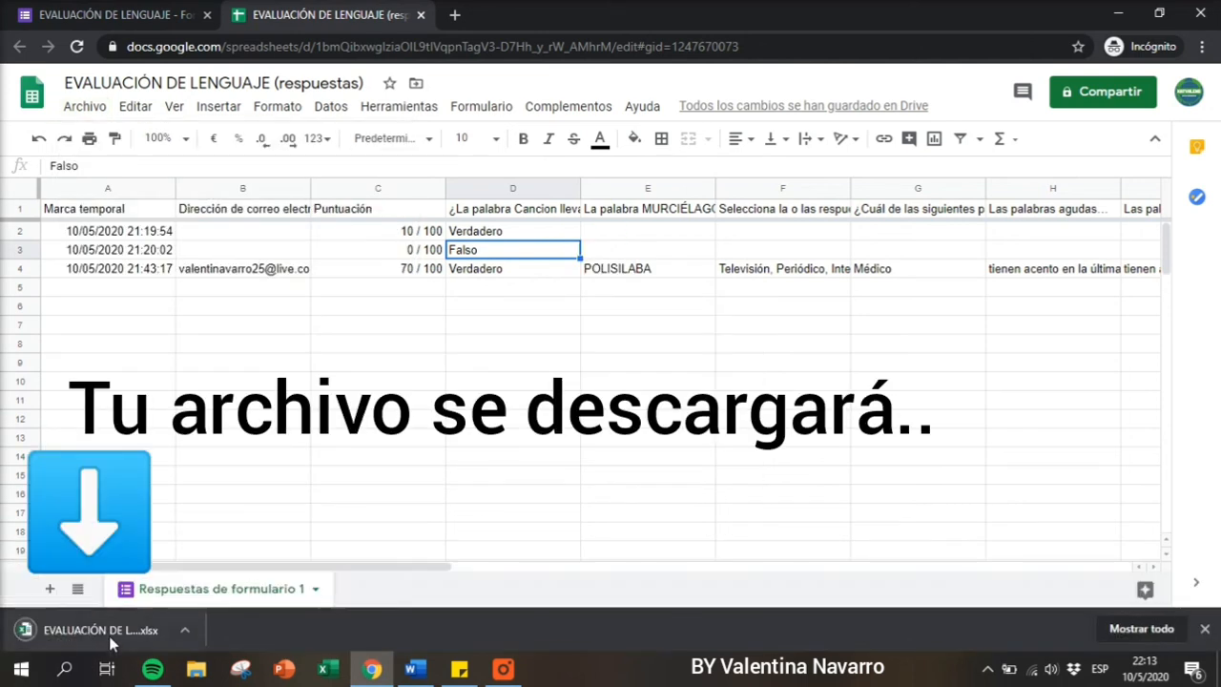
left_click(98, 628)
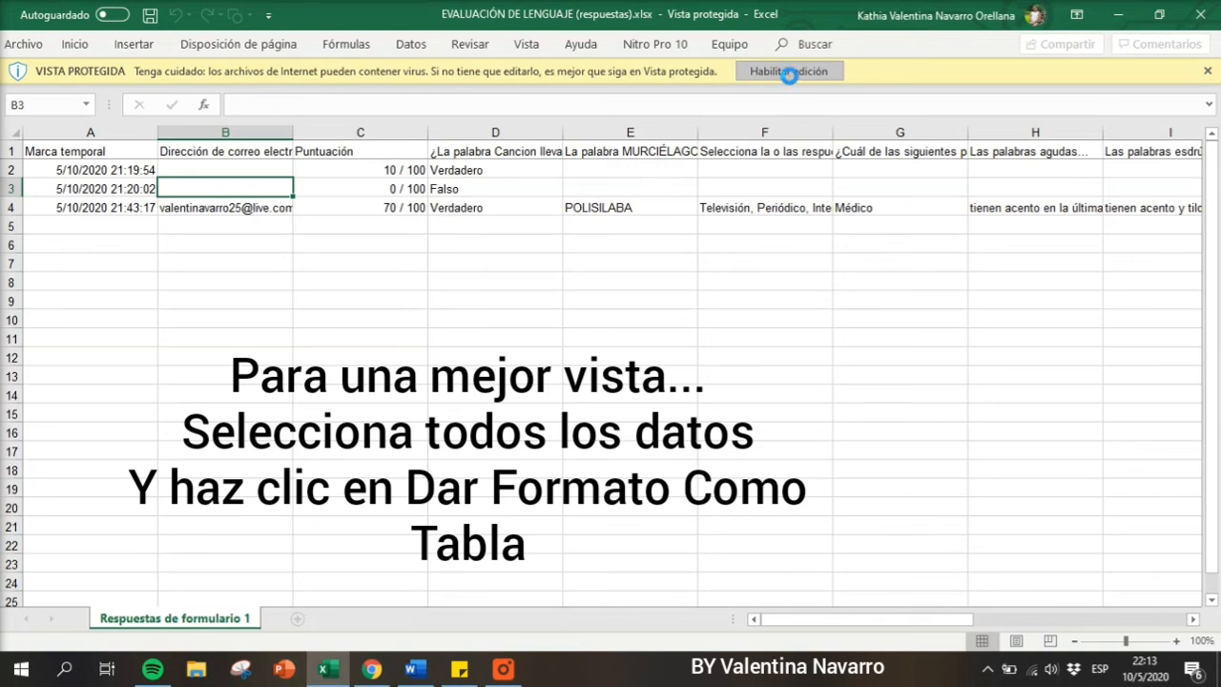
left_click(789, 72)
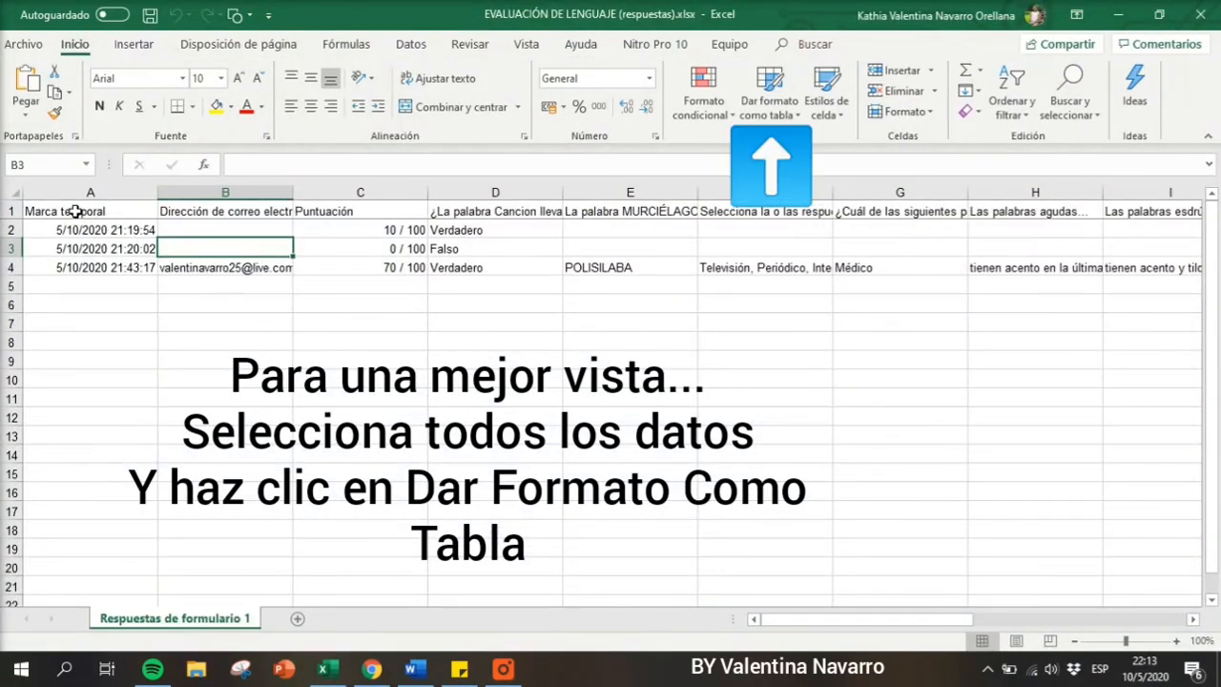
Format the response data in A1:N4 as a table with the light style that has a black header row.
left_click_drag(74, 210, 924, 269)
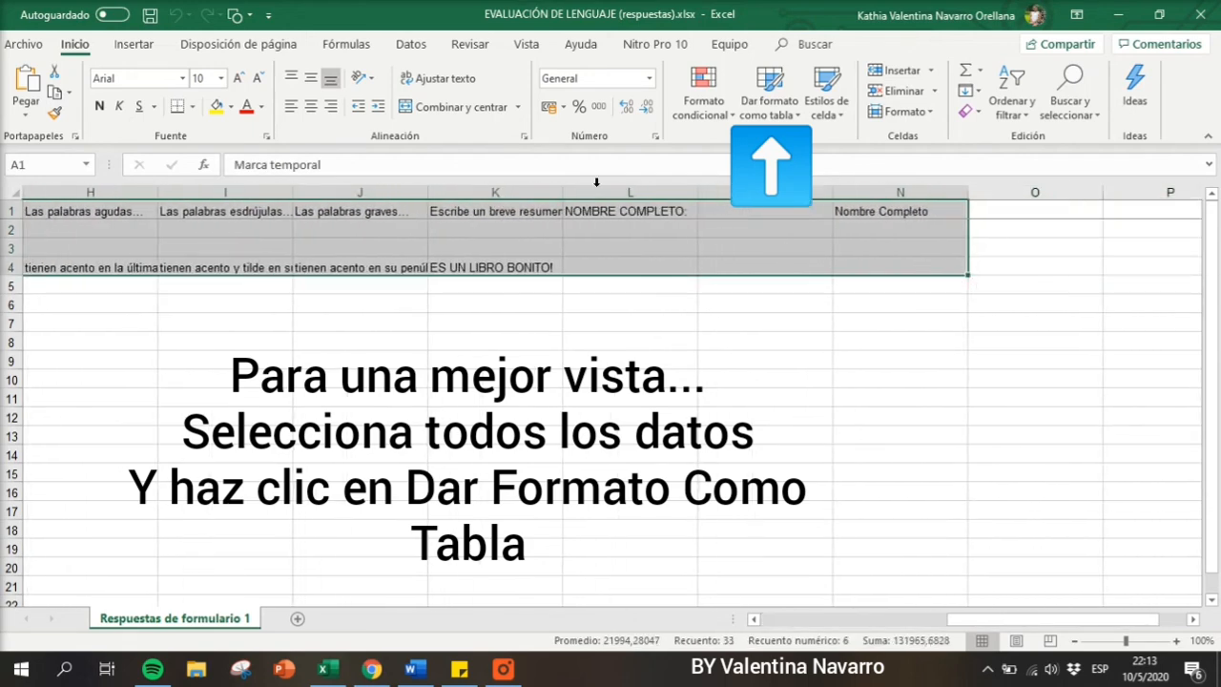
left_click(772, 90)
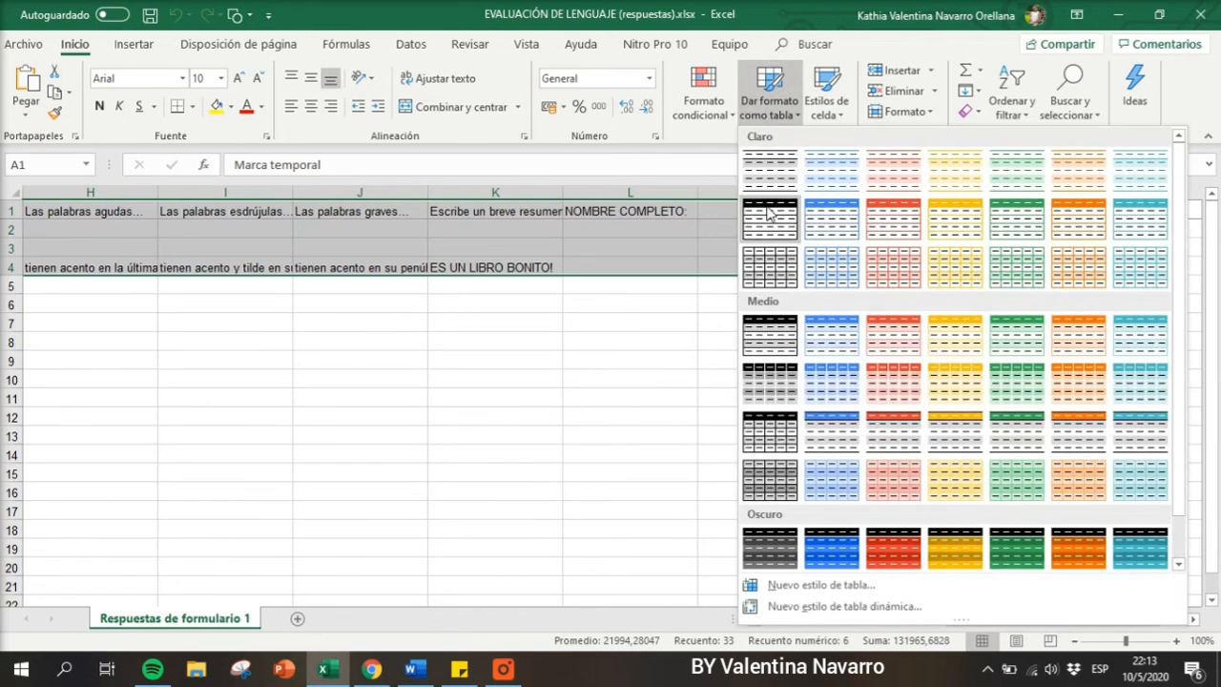
left_click(769, 215)
left_click(432, 378)
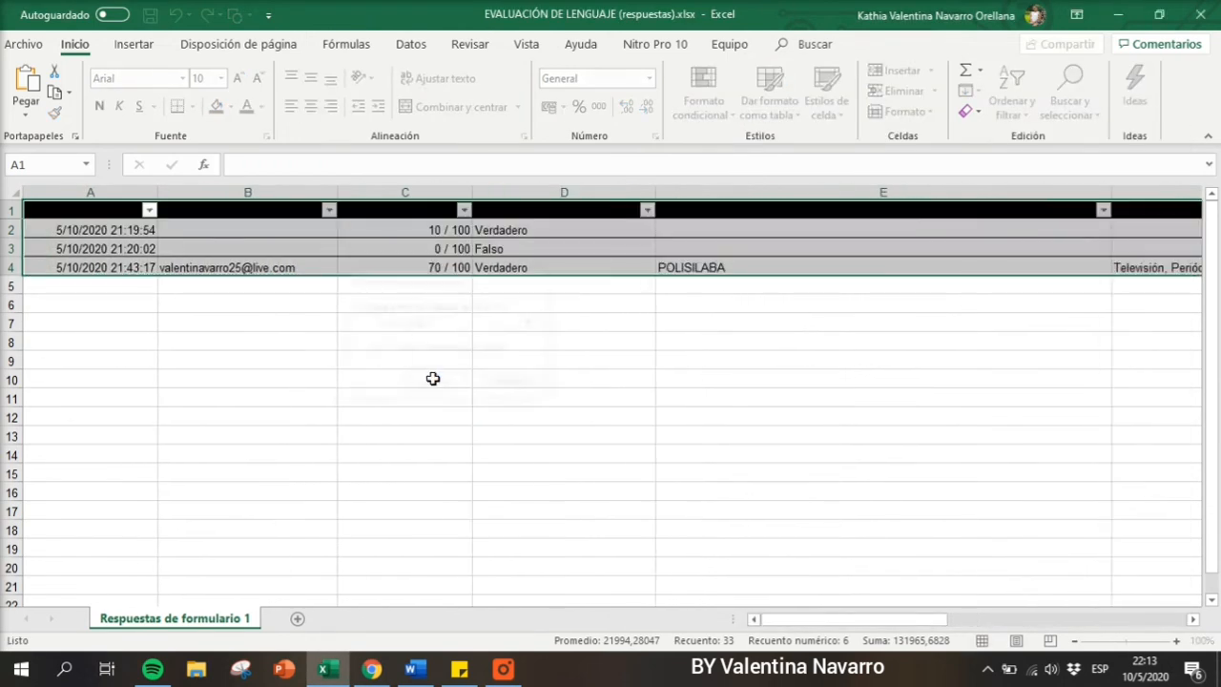
left_click(783, 346)
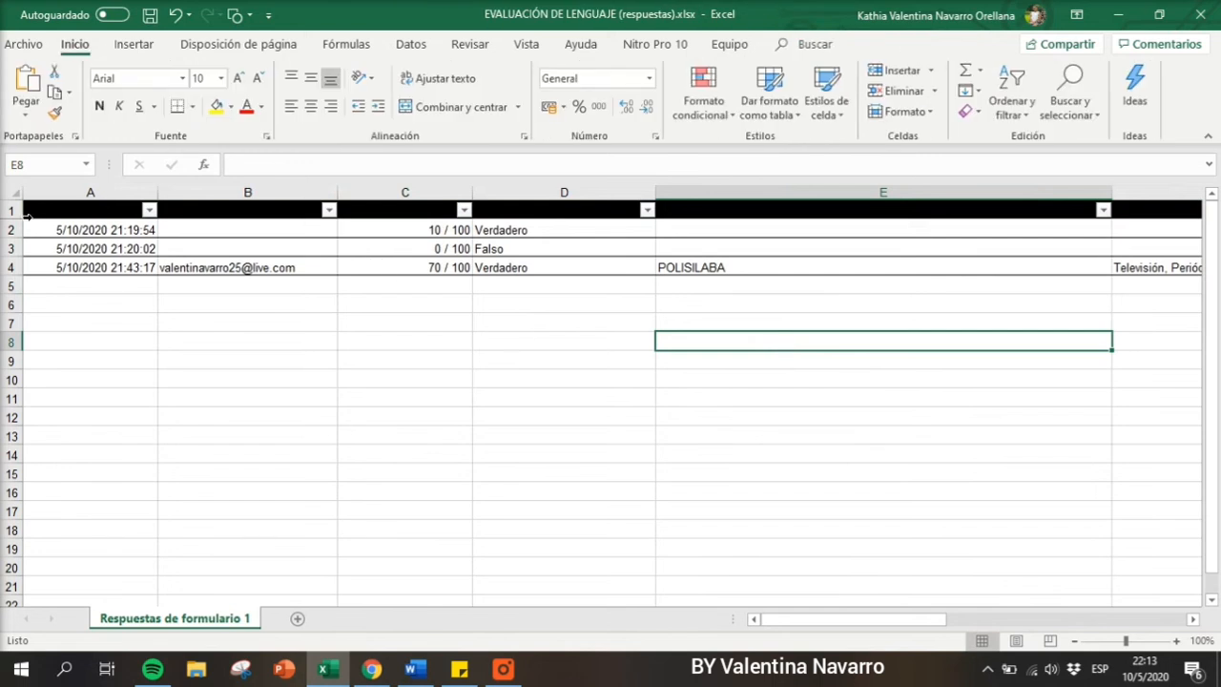
Set the font color of the table's header row to white.
left_click(13, 211)
left_click(260, 106)
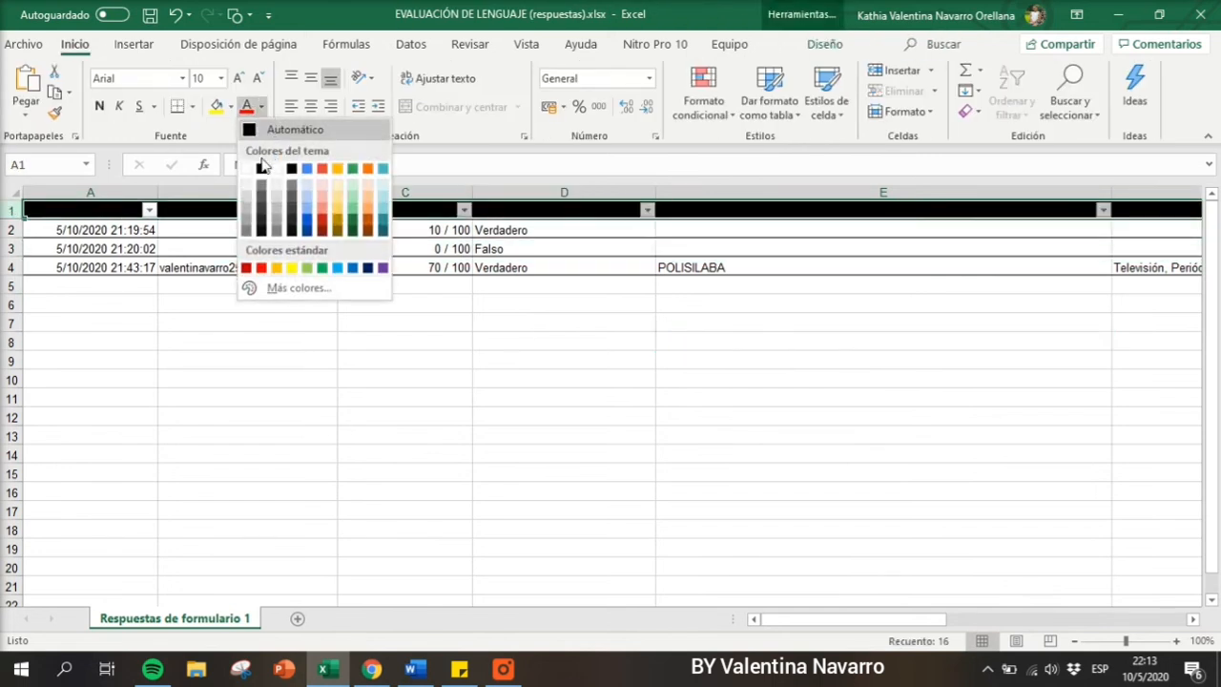
left_click(256, 168)
left_click(332, 396)
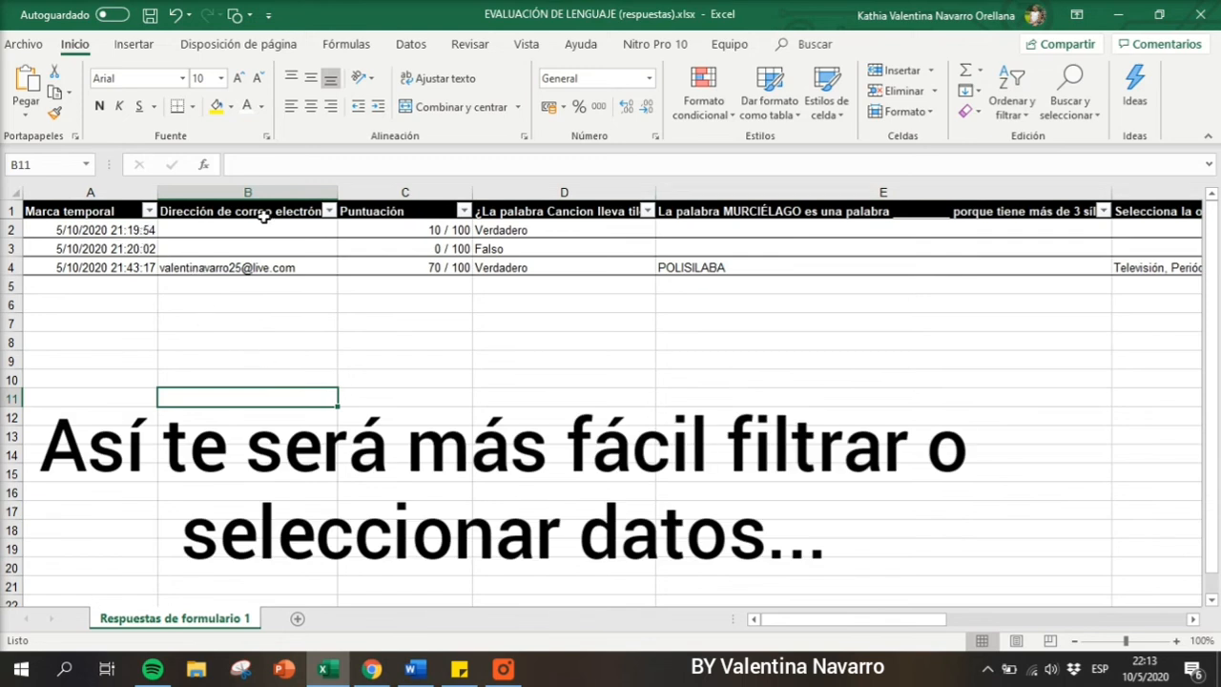
Sort the table by Puntuación from largest to smallest and look across the remaining columns.
left_click(462, 211)
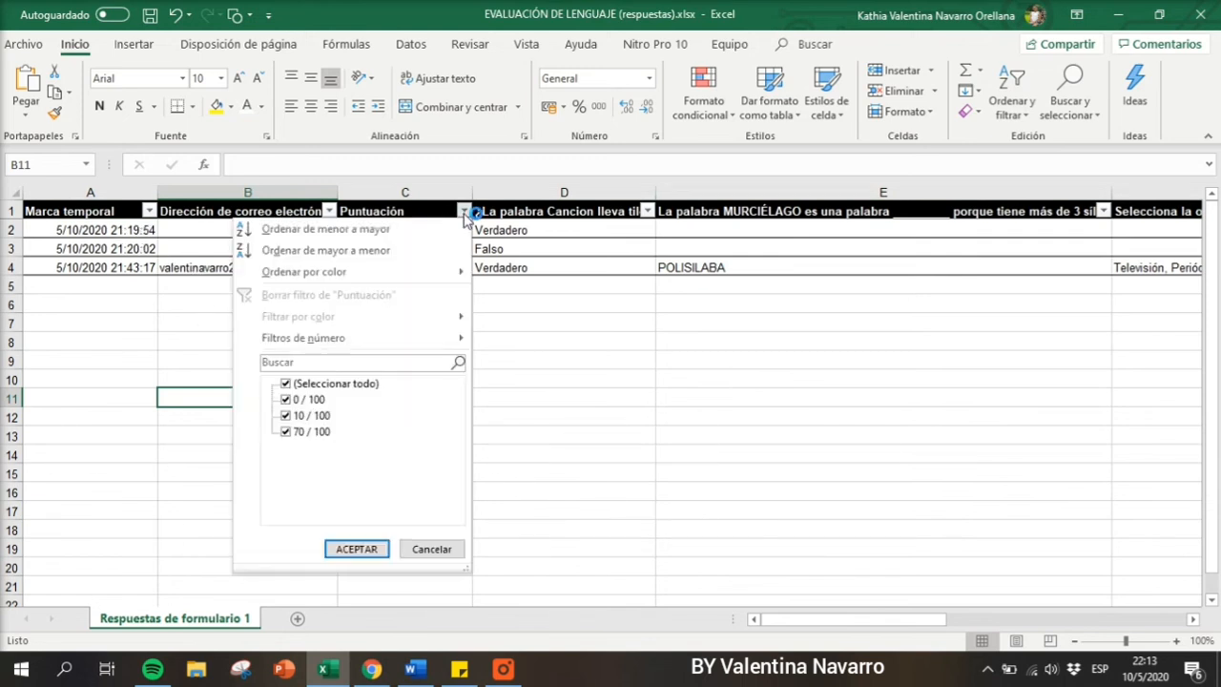
left_click(395, 248)
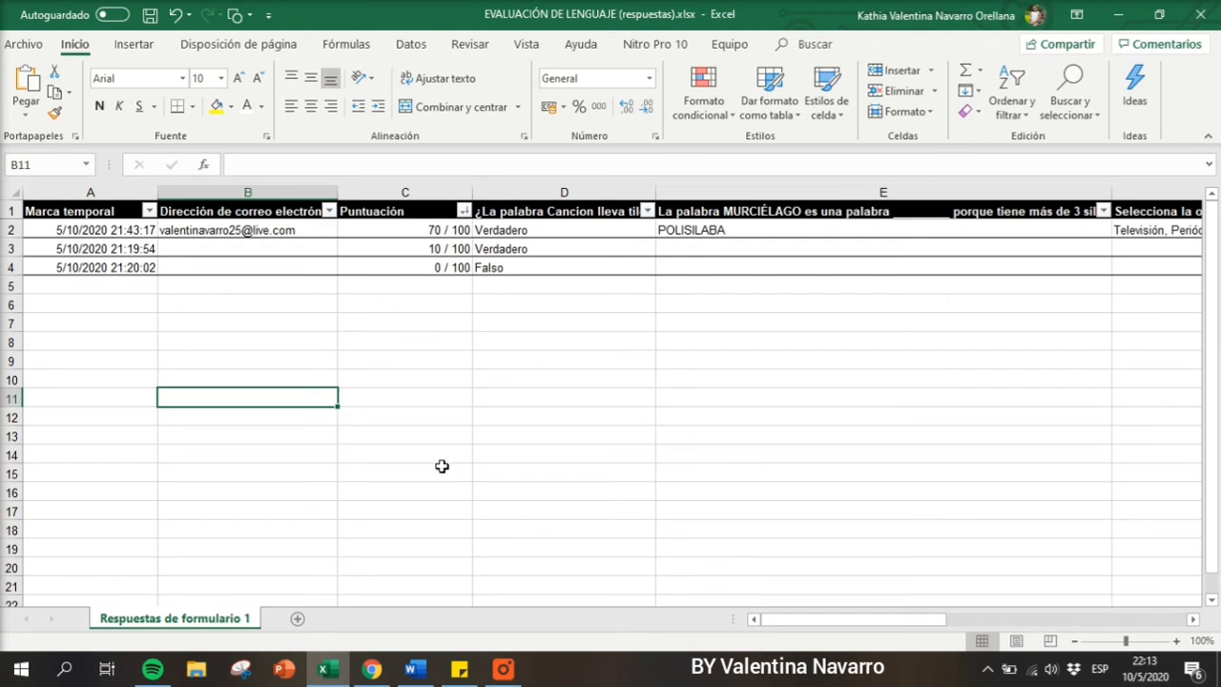
left_click_drag(804, 620, 1018, 615)
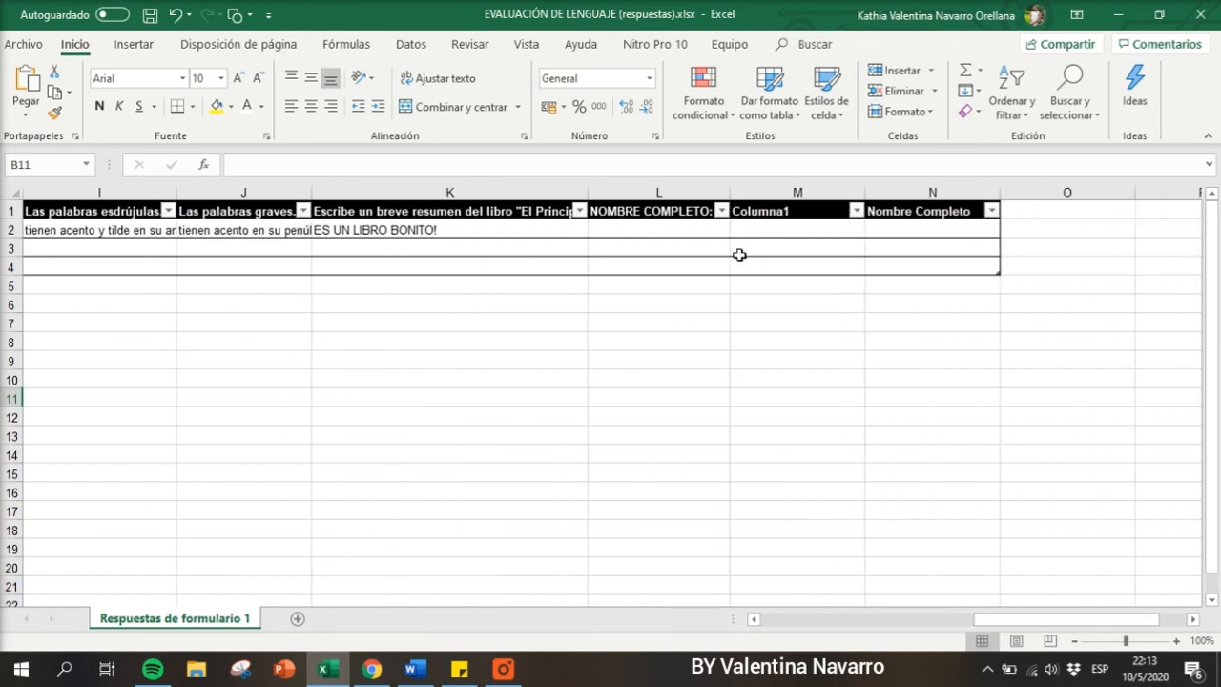
left_click(802, 619)
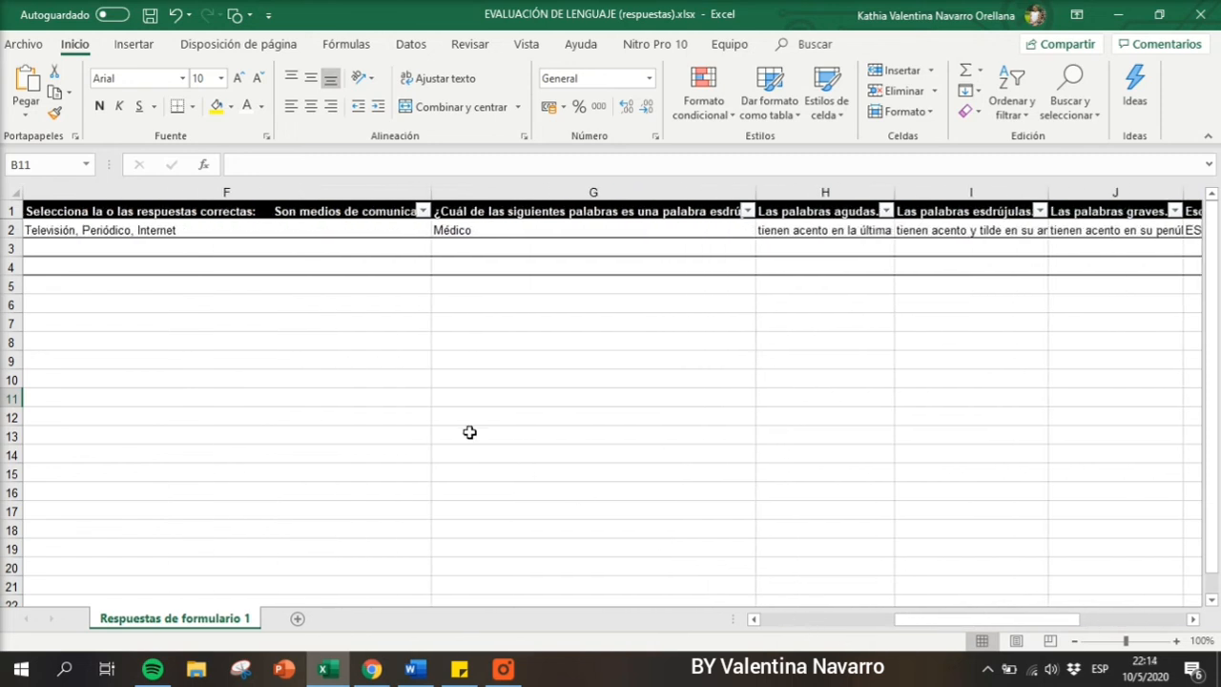